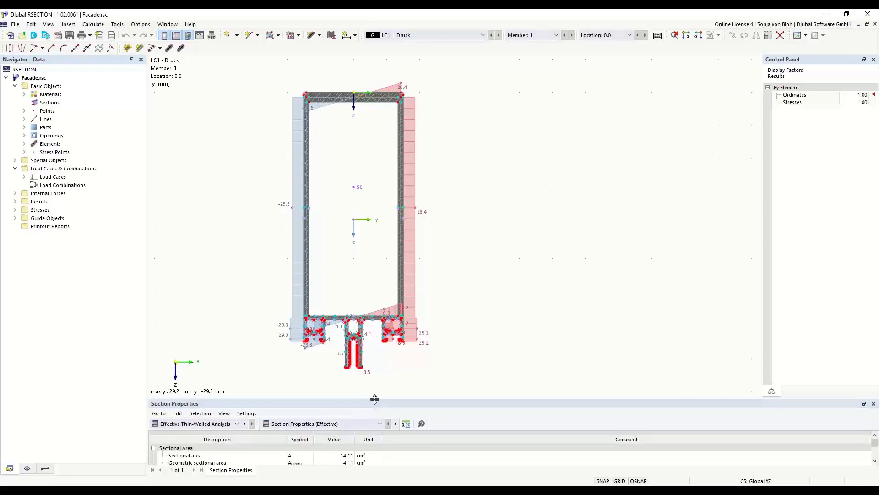
Step: Enlarge the section properties table to show more rows, and review the model's display and result settings before returning to its data
{"action": "left_click_drag", "start_coordinate": [374, 400], "coordinate": [387, 349]}
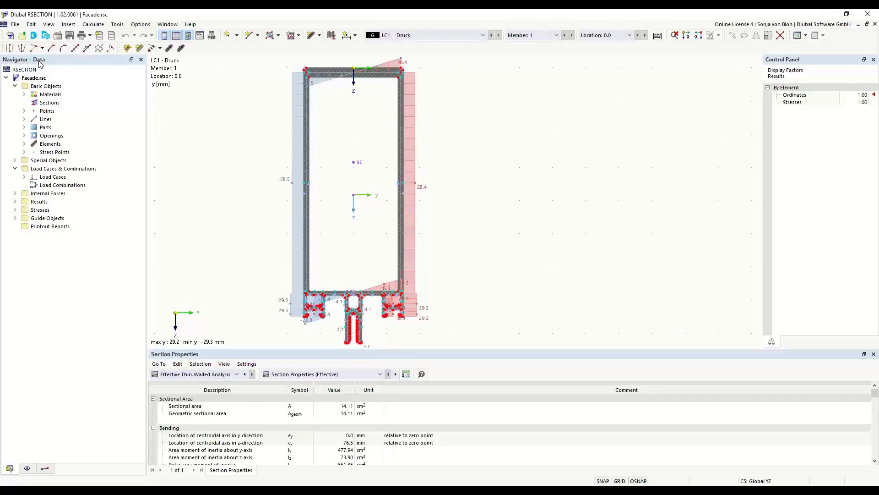
{"action": "left_click", "coordinate": [27, 468]}
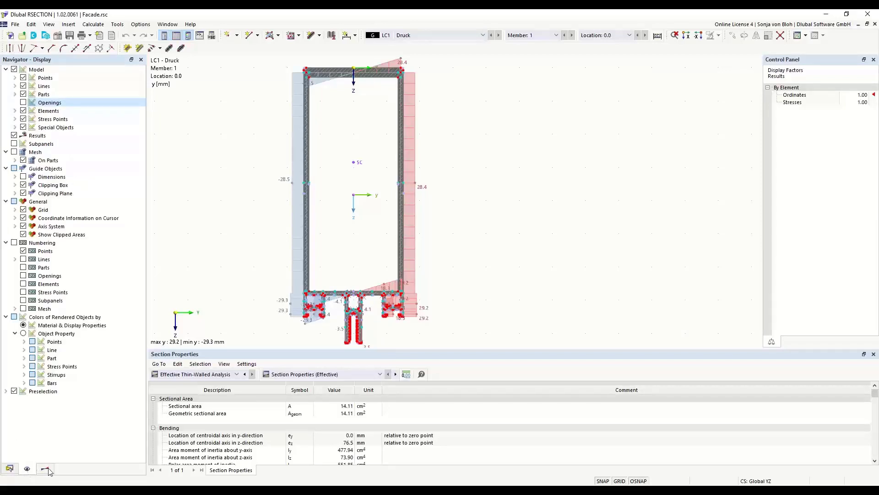
{"action": "left_click", "coordinate": [46, 468]}
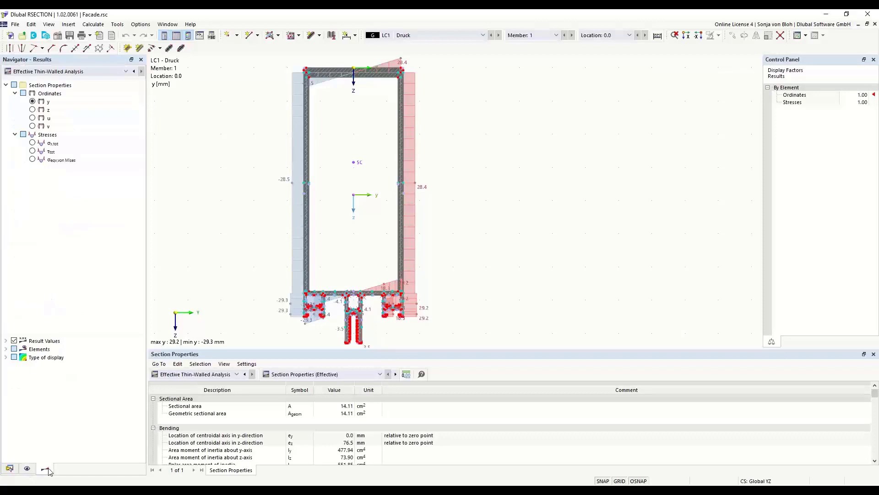
{"action": "left_click", "coordinate": [9, 468]}
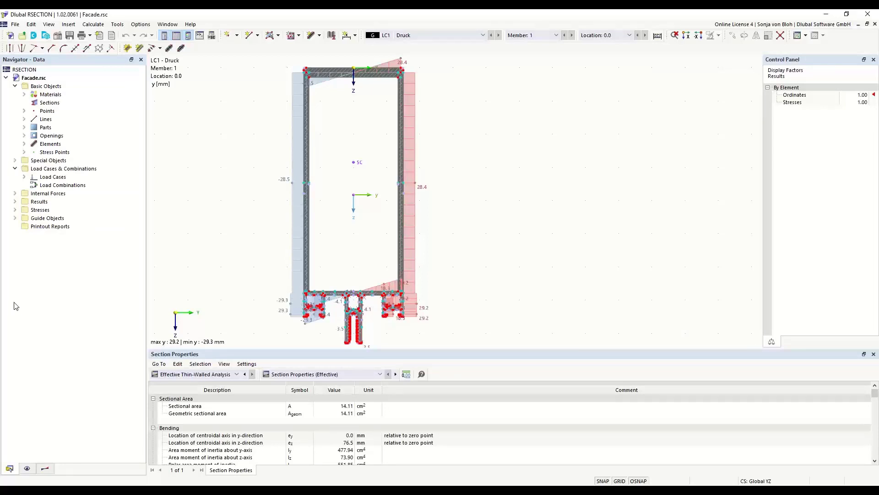
Step: Examine the definition of point 3 in the model data and the available ways of creating a new point
{"action": "left_click", "coordinate": [24, 110]}
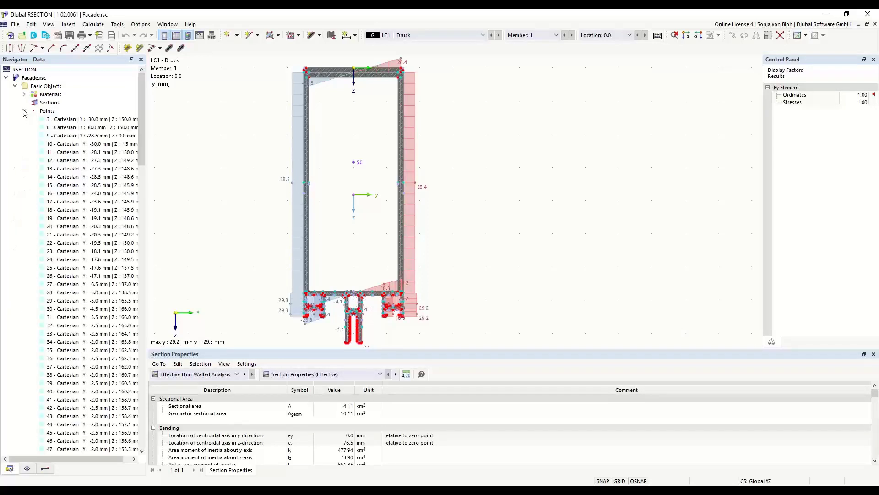
{"action": "double_click", "coordinate": [72, 120]}
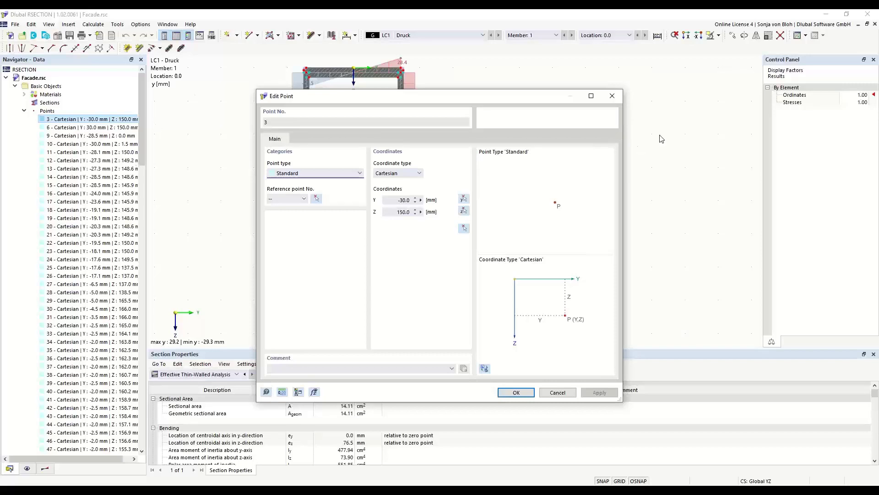
{"action": "left_click", "coordinate": [611, 96]}
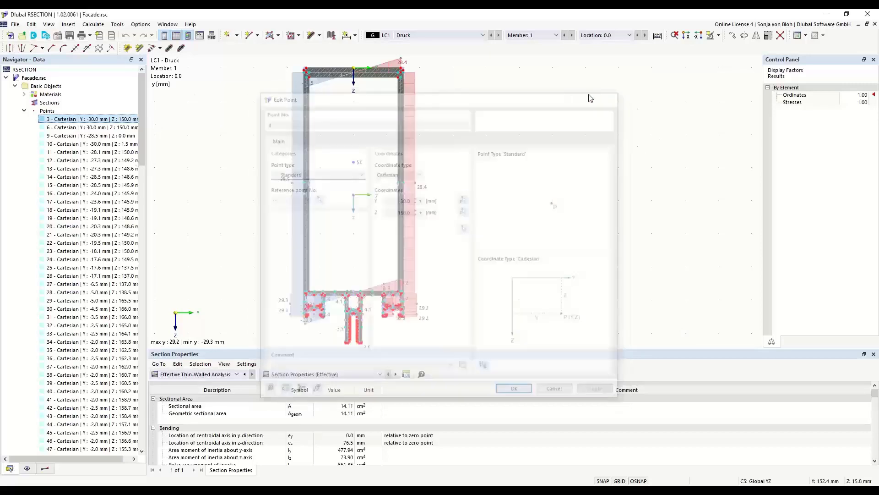
{"action": "right_click", "coordinate": [50, 112]}
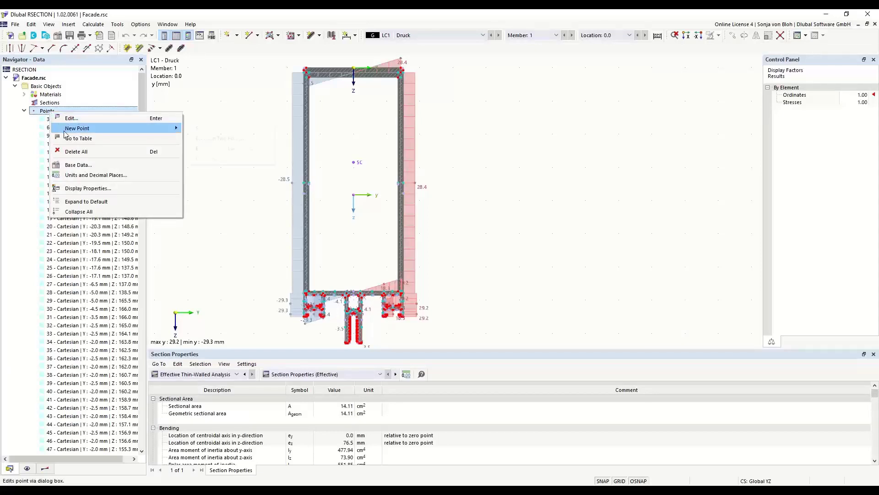
{"action": "mouse_move", "coordinate": [64, 130]}
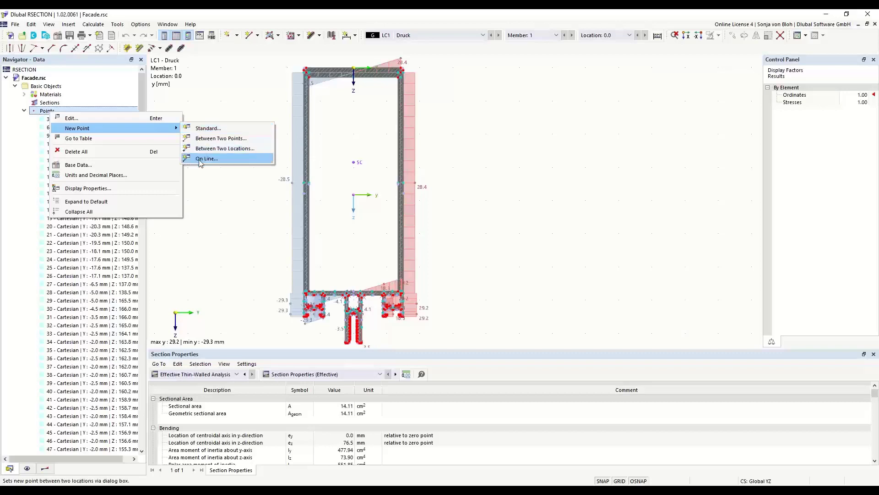
{"action": "key", "text": "Escape"}
{"action": "key", "text": "Escape"}
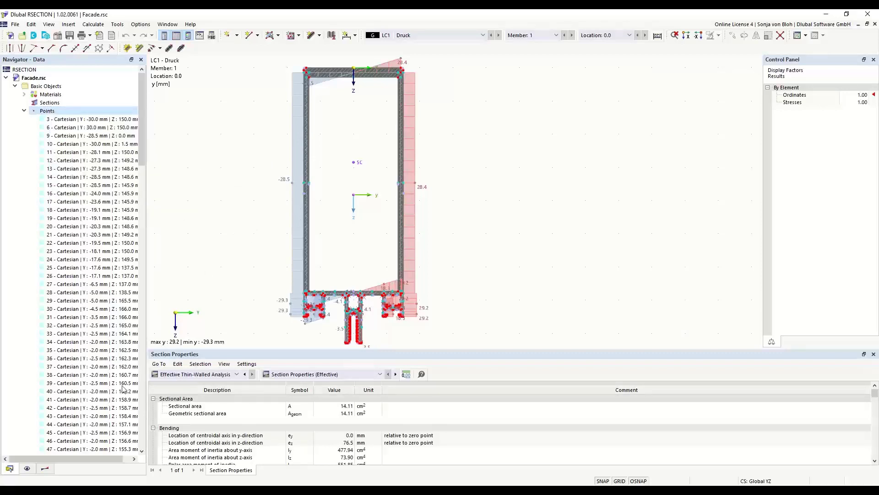
Step: Hide the points of the section in the display settings and show them again
{"action": "left_click", "coordinate": [27, 468]}
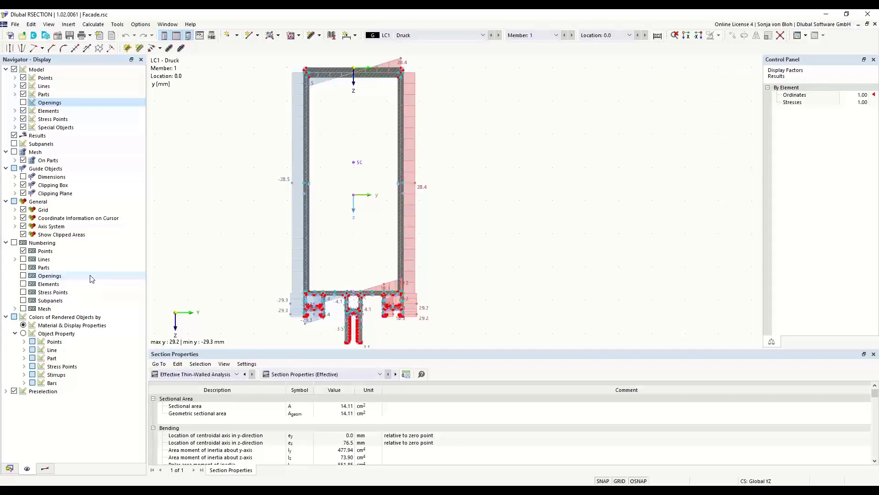
{"action": "left_click", "coordinate": [25, 78]}
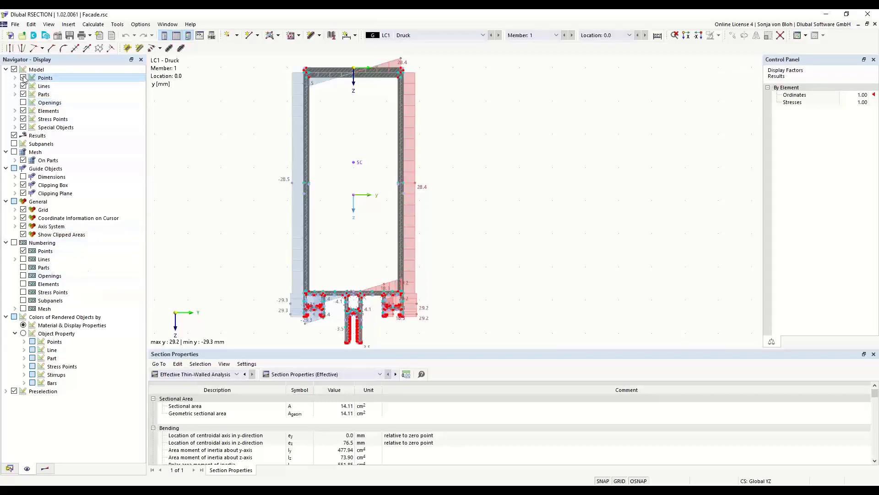
{"action": "left_click", "coordinate": [23, 78]}
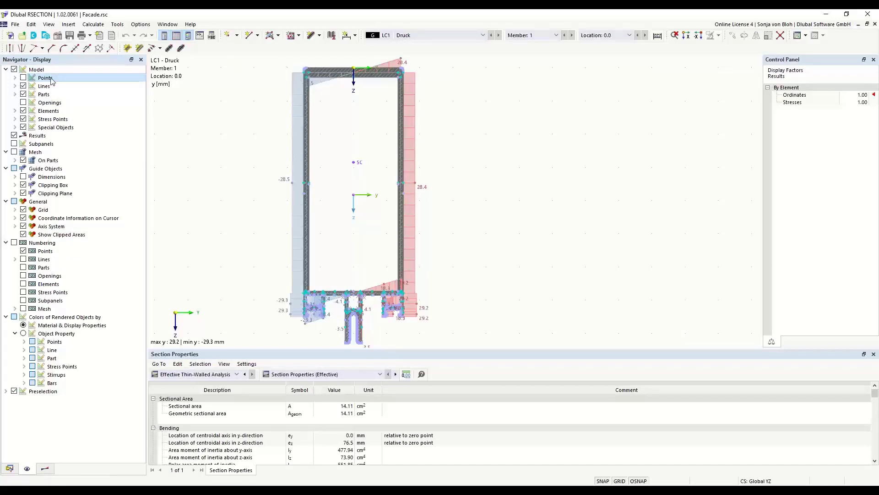
{"action": "left_click", "coordinate": [23, 78]}
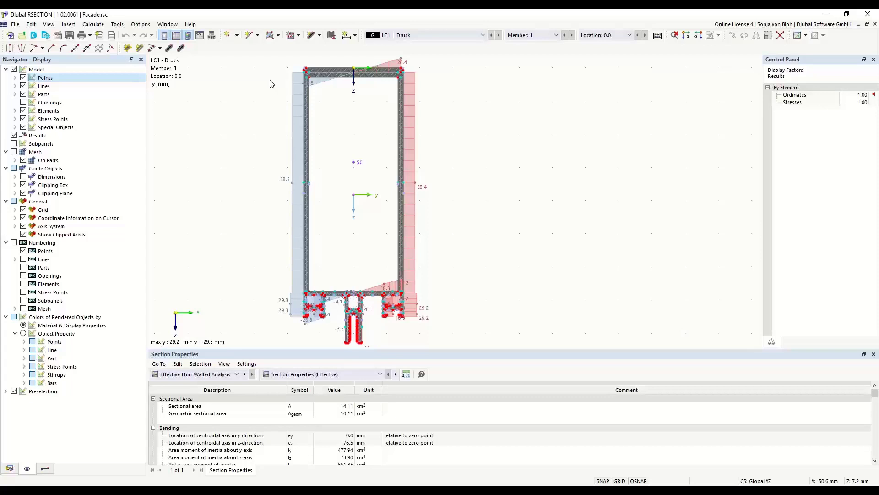
Step: Review the ordinate and stress results, try the total normal stress, and return to the y ordinates
{"action": "left_click", "coordinate": [45, 468]}
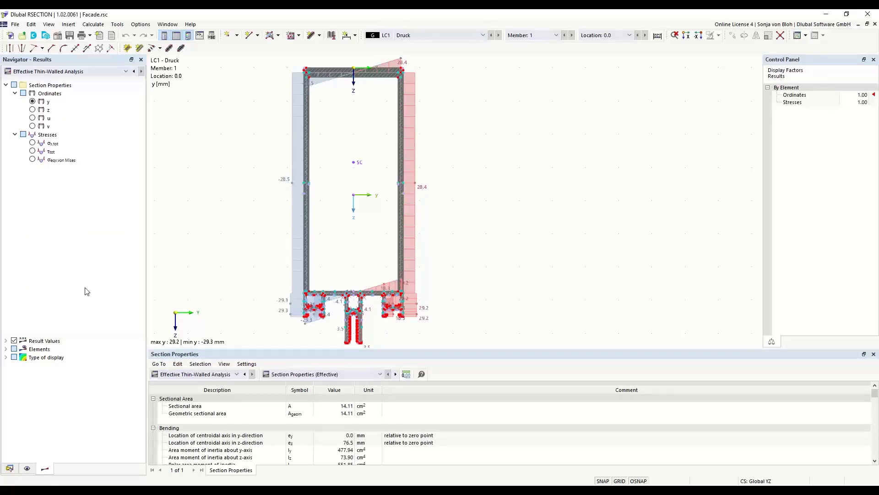
{"action": "left_click", "coordinate": [32, 143]}
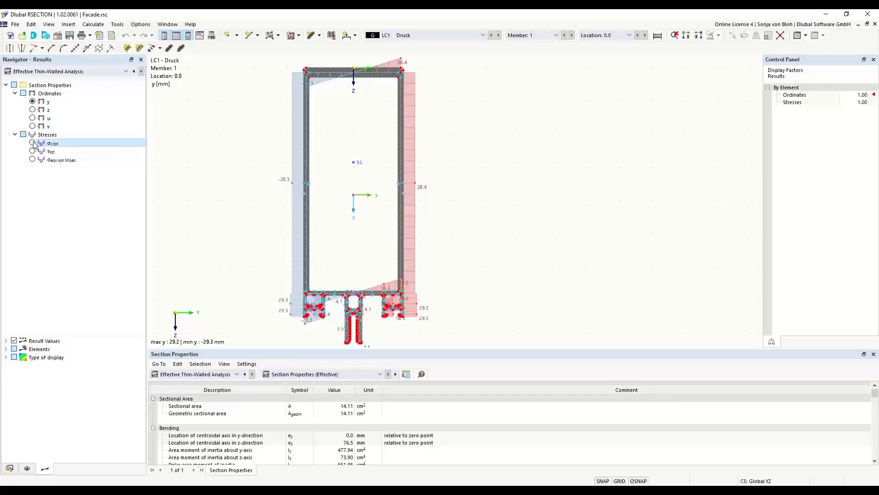
{"action": "left_click", "coordinate": [33, 103]}
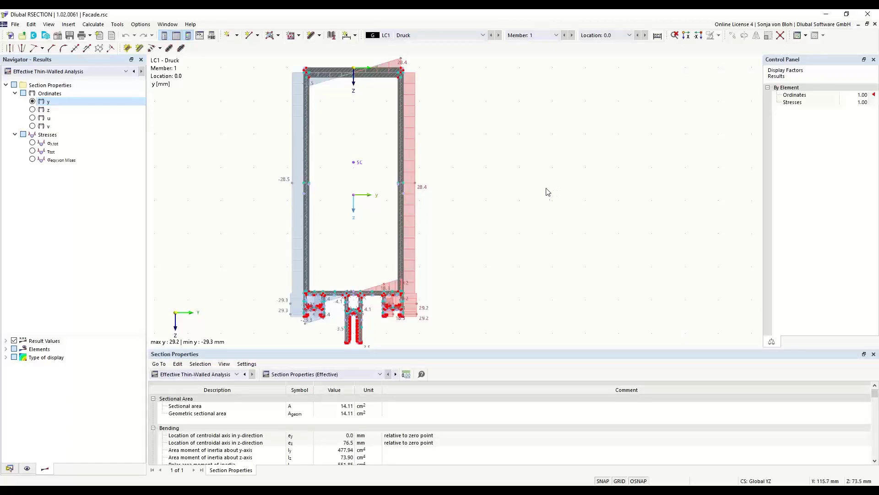
Step: Examine the section graphic at different zoom levels and review the commands offered for the empty work area
{"action": "middle_click_drag", "start_coordinate": [495, 177], "coordinate": [524, 177]}
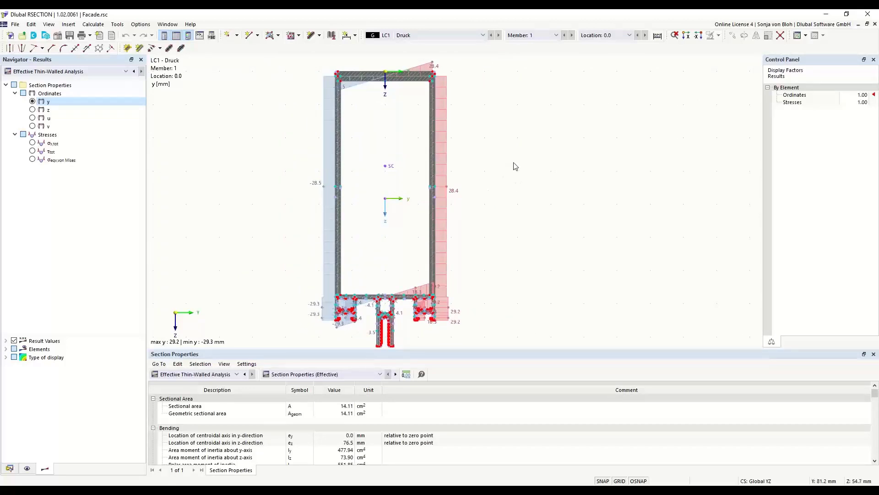
{"action": "scroll", "coordinate": [467, 127], "scroll_direction": "up", "scroll_amount": 1}
{"action": "scroll", "coordinate": [470, 128], "scroll_direction": "up", "scroll_amount": 1}
{"action": "scroll", "coordinate": [538, 177], "scroll_direction": "down", "scroll_amount": 3}
{"action": "scroll", "coordinate": [532, 171], "scroll_direction": "up", "scroll_amount": 4}
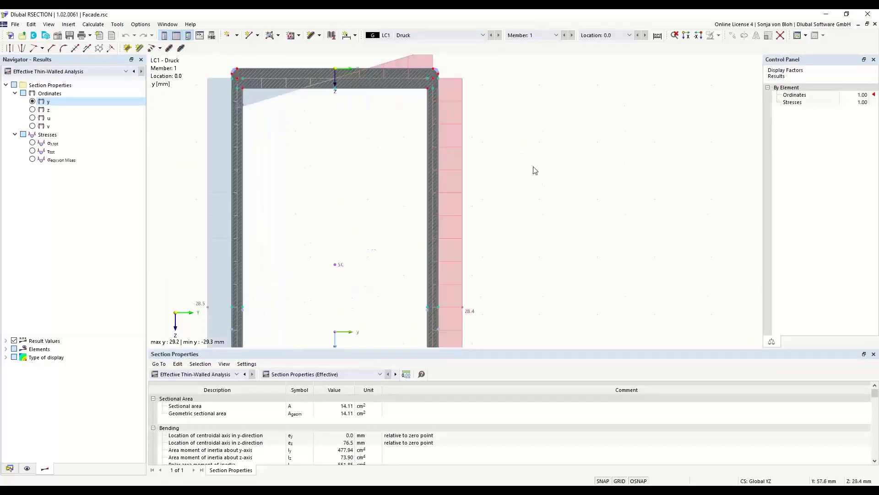
{"action": "scroll", "coordinate": [534, 171], "scroll_direction": "down", "scroll_amount": 5}
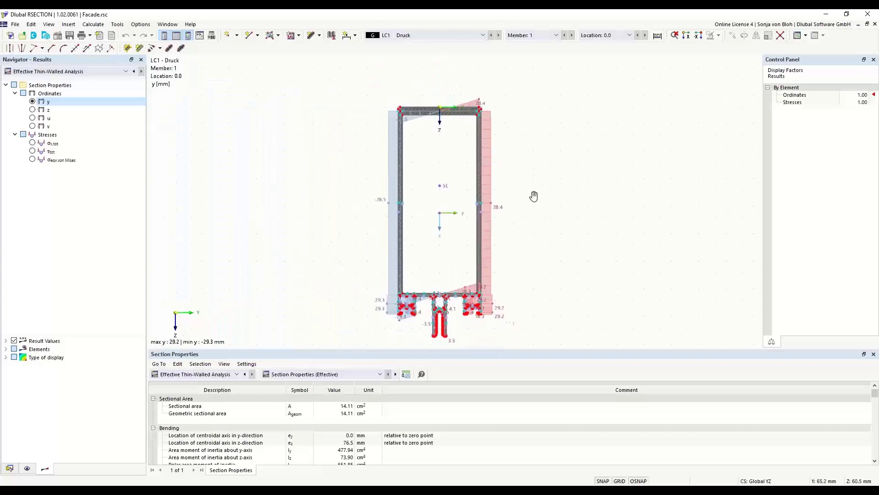
{"action": "middle_click_drag", "start_coordinate": [532, 194], "coordinate": [510, 165]}
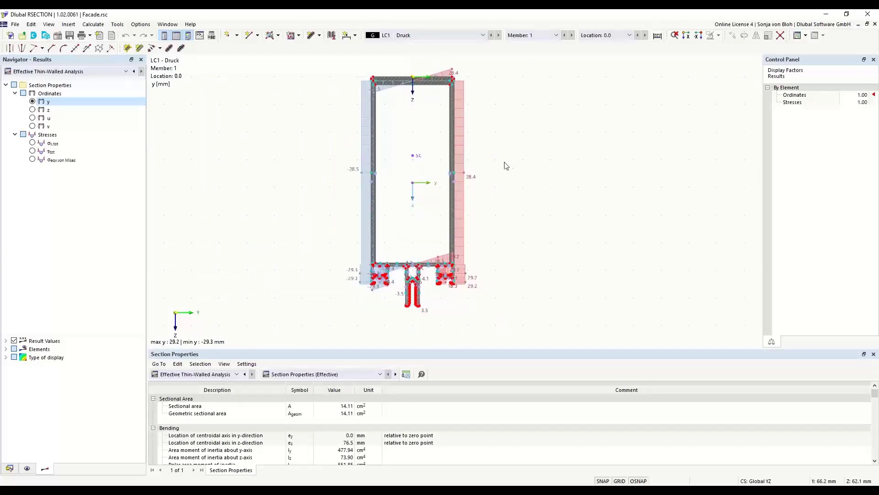
{"action": "right_click", "coordinate": [508, 129]}
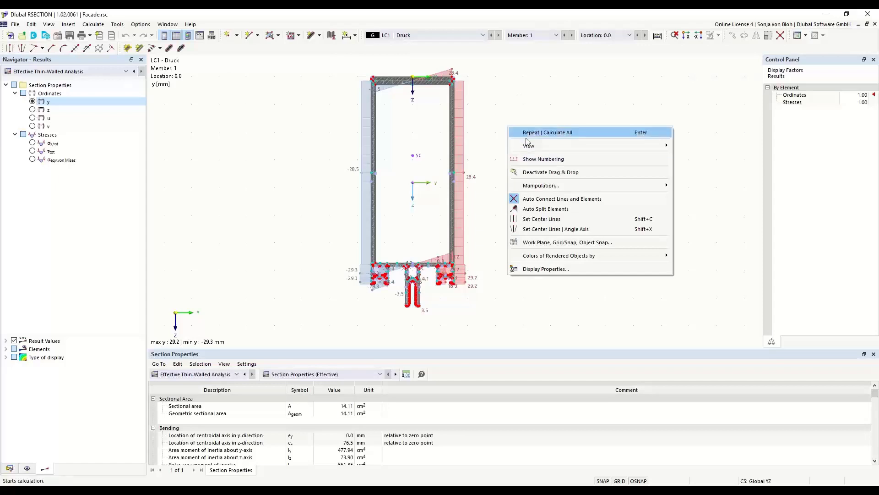
{"action": "left_click", "coordinate": [508, 89]}
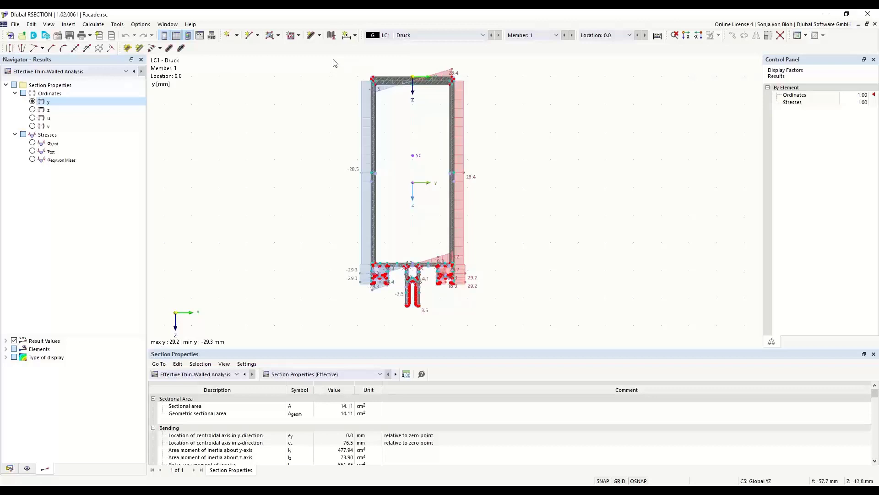
Step: Select only the objects fully enclosed by a window around the section's upper plate, inspect them closely, and clear the selection
{"action": "left_click_drag", "start_coordinate": [335, 57], "coordinate": [521, 124]}
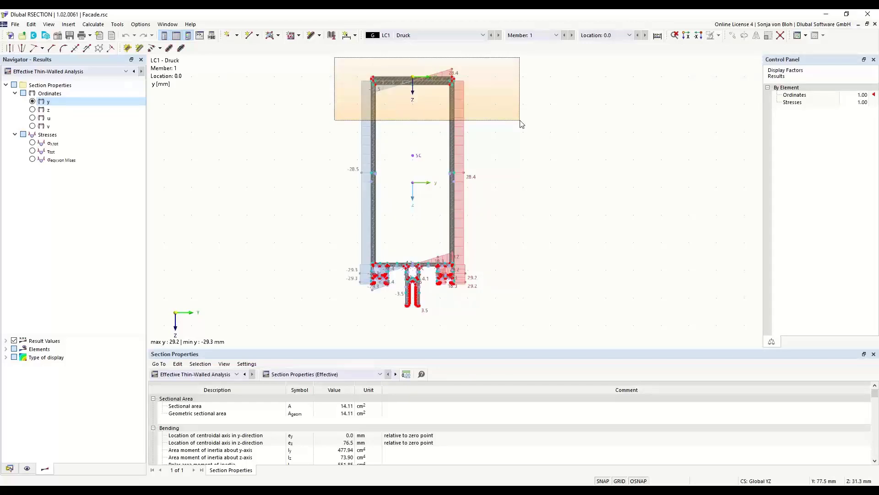
{"action": "left_click_drag", "start_coordinate": [521, 124], "coordinate": [521, 124]}
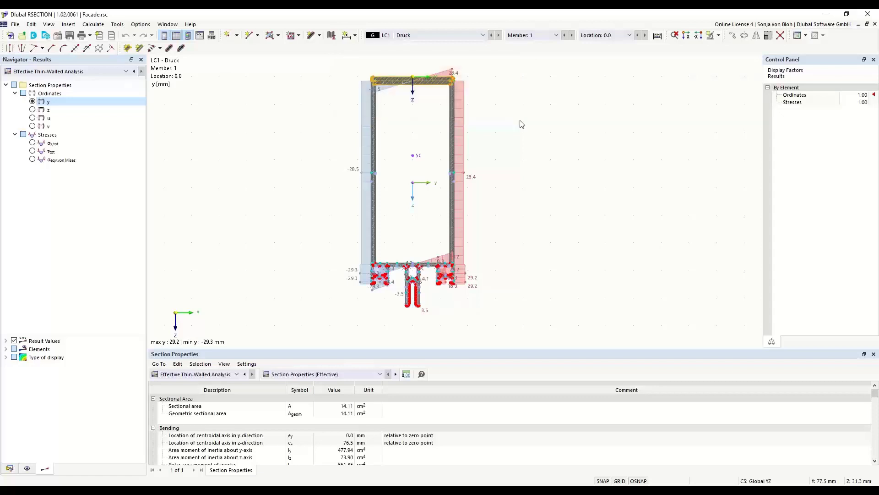
{"action": "scroll", "coordinate": [418, 102], "scroll_direction": "up", "scroll_amount": 3}
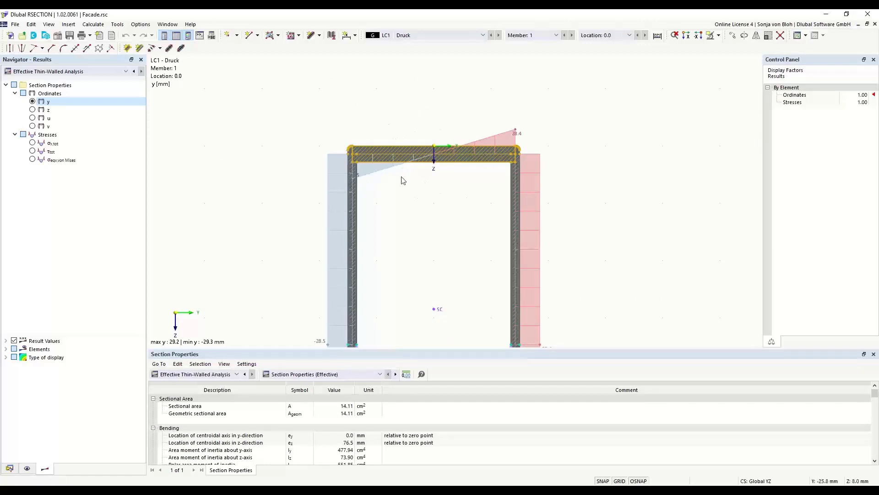
{"action": "scroll", "coordinate": [402, 129], "scroll_direction": "down", "scroll_amount": 1}
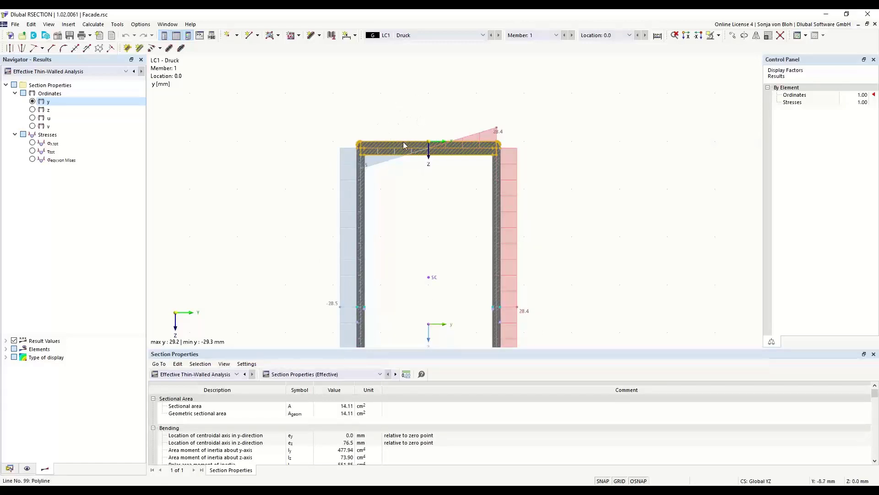
{"action": "scroll", "coordinate": [390, 84], "scroll_direction": "down", "scroll_amount": 1}
{"action": "scroll", "coordinate": [390, 83], "scroll_direction": "down", "scroll_amount": 2}
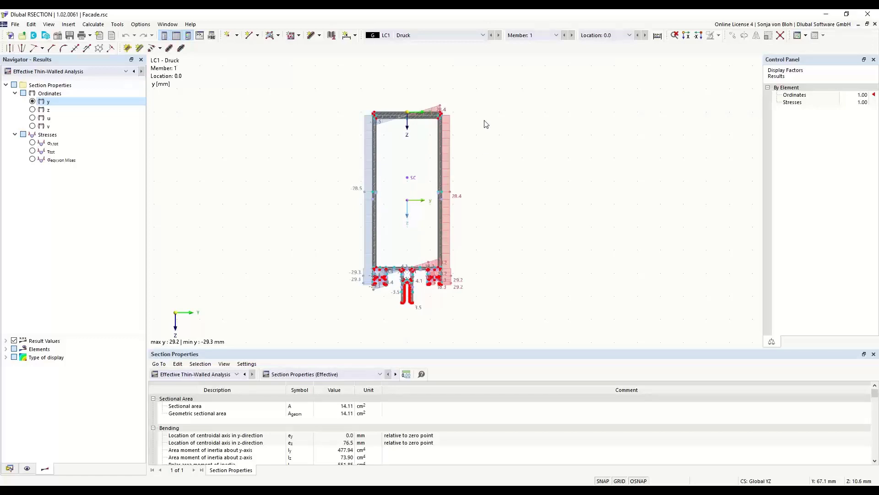
Step: Select every object touched by a crossing window over the section's upper plate, inspect the selection, and clear it
{"action": "left_click_drag", "start_coordinate": [489, 100], "coordinate": [307, 129]}
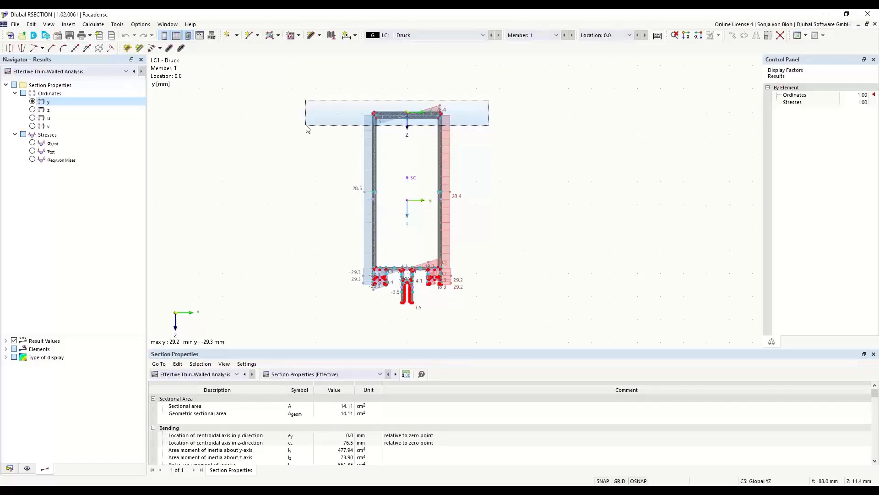
{"action": "left_click_drag", "start_coordinate": [307, 128], "coordinate": [306, 127]}
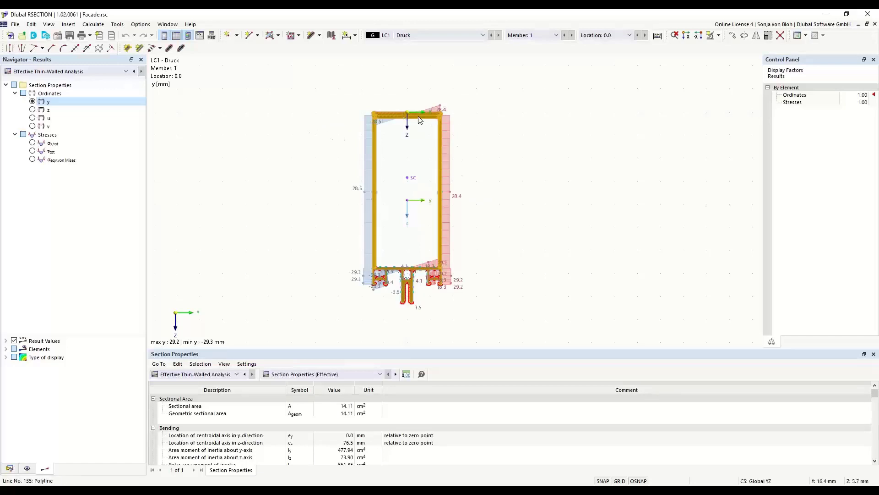
{"action": "scroll", "coordinate": [380, 115], "scroll_direction": "up", "scroll_amount": 2}
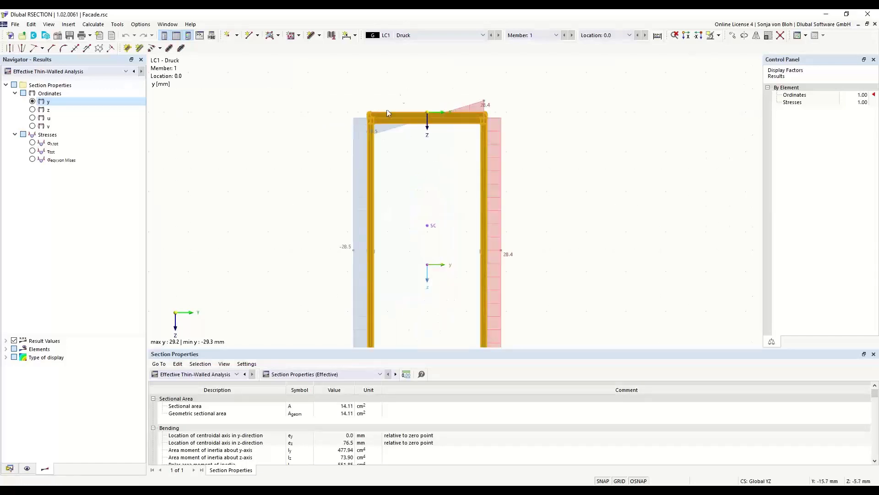
{"action": "scroll", "coordinate": [397, 129], "scroll_direction": "up", "scroll_amount": 2}
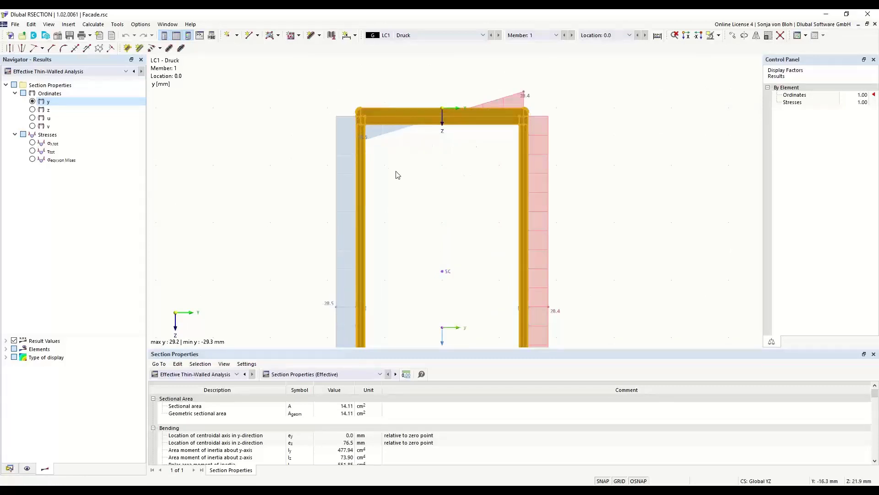
{"action": "scroll", "coordinate": [398, 183], "scroll_direction": "down", "scroll_amount": 3}
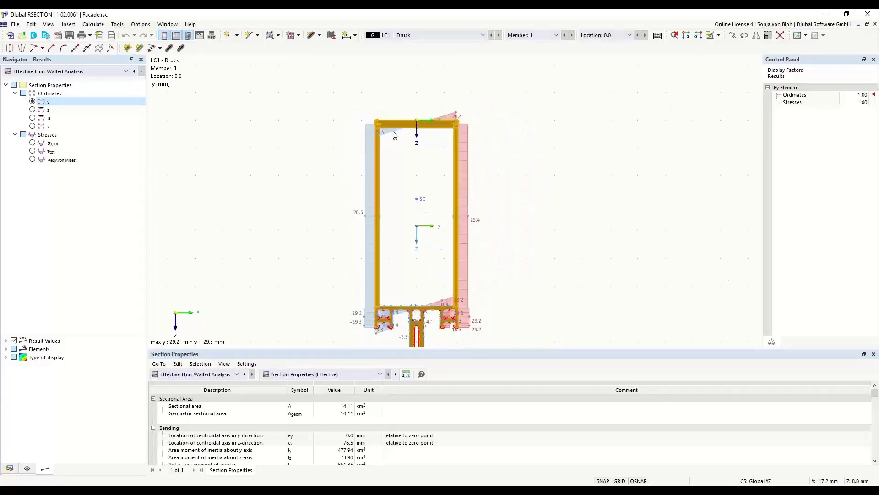
{"action": "middle_click_drag", "start_coordinate": [392, 198], "coordinate": [383, 167]}
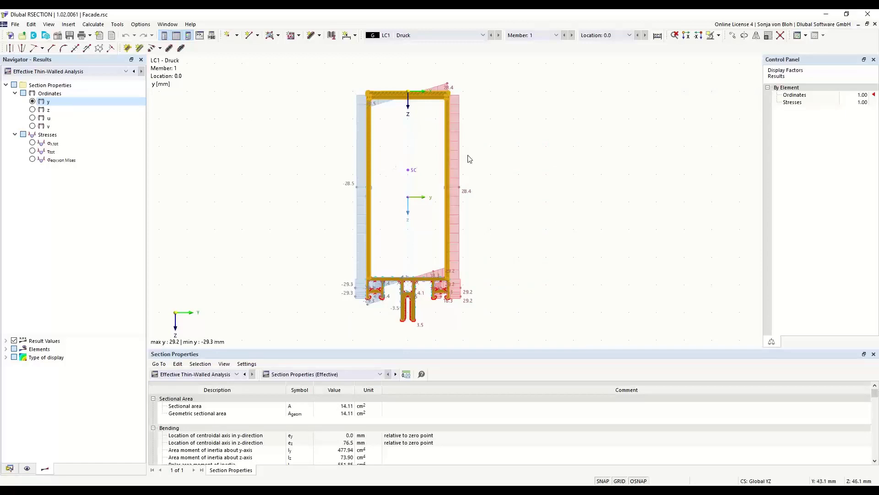
{"action": "left_click", "coordinate": [522, 118]}
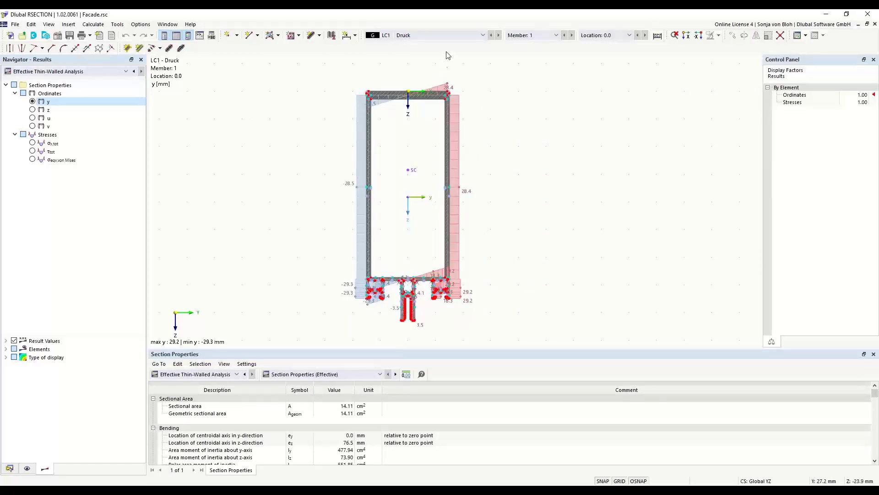
{"action": "scroll", "coordinate": [485, 87], "scroll_direction": "up", "scroll_amount": 3}
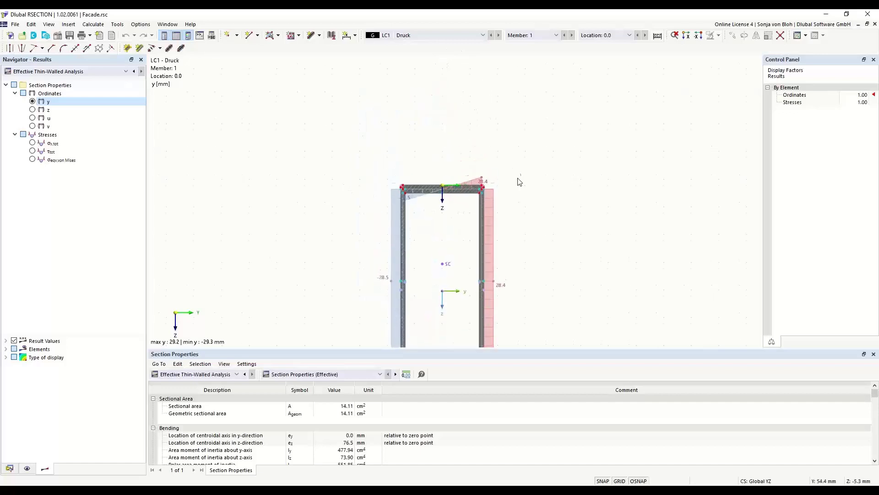
{"action": "scroll", "coordinate": [493, 180], "scroll_direction": "up", "scroll_amount": 4}
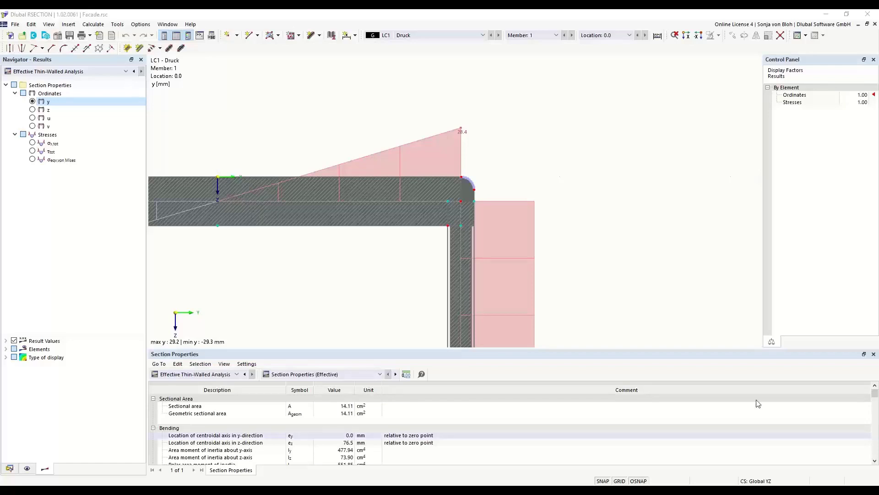
Step: Start a new model named Example 1 in the Training series and set its analysis method to Thin-Walled Analysis
{"action": "left_click", "coordinate": [13, 470]}
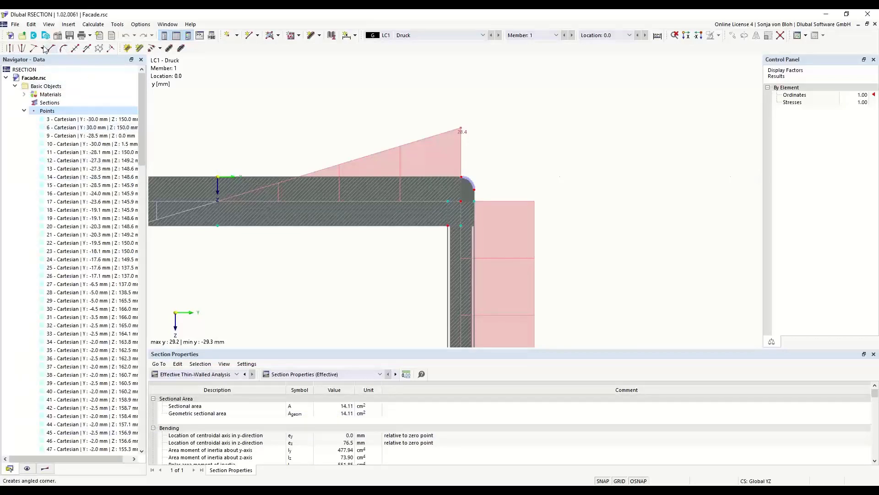
{"action": "left_click", "coordinate": [10, 36]}
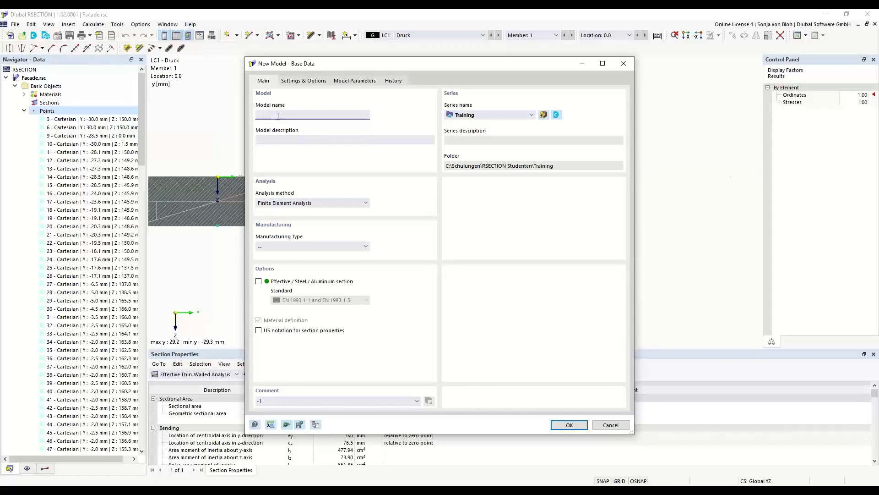
{"action": "type", "text": "Example 1"}
{"action": "left_click", "coordinate": [366, 202]}
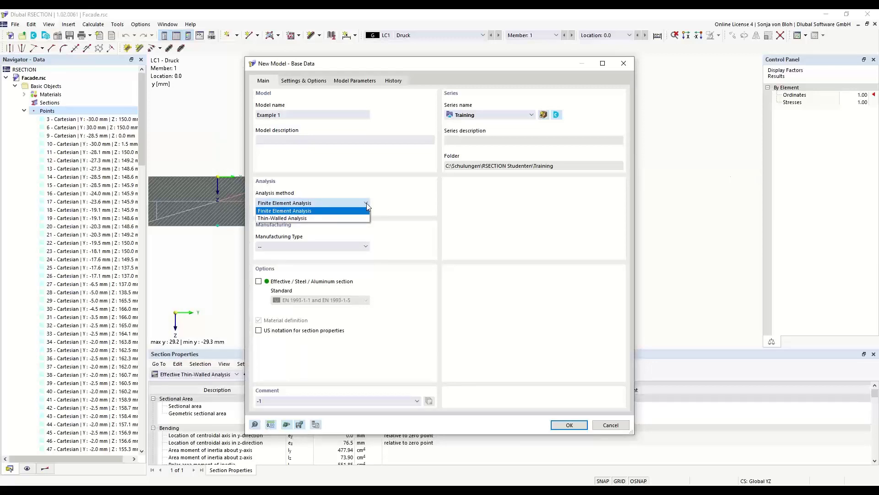
{"action": "left_click", "coordinate": [319, 219]}
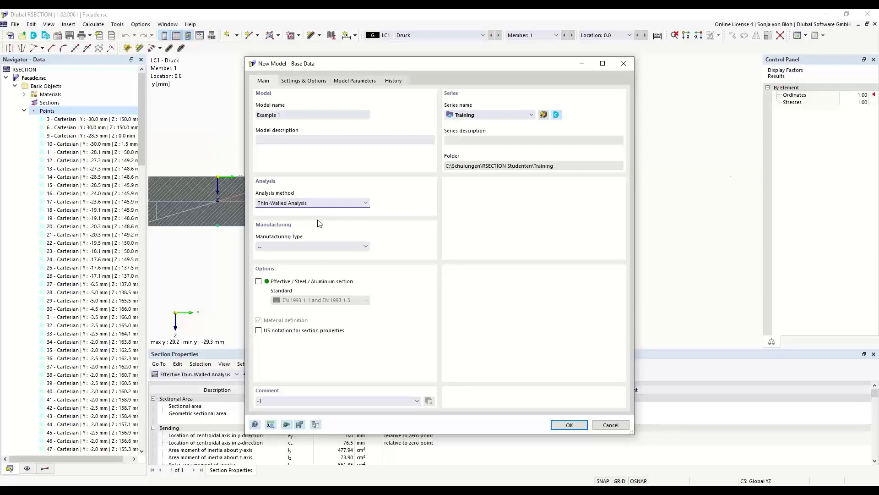
Step: Enable the effective steel/aluminum section option with EN 1993-1-1 and EN 1993-1-5, leave the manufacturing type unset, and create the model
{"action": "left_click", "coordinate": [259, 281]}
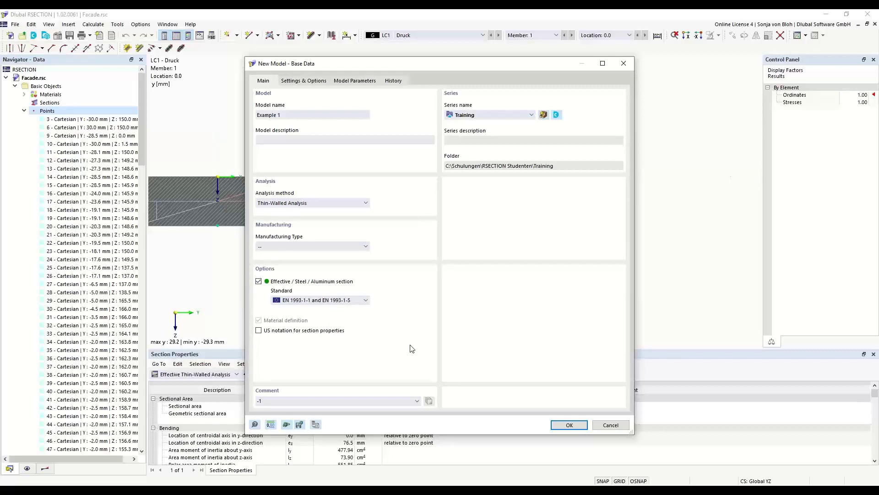
{"action": "left_click", "coordinate": [367, 300]}
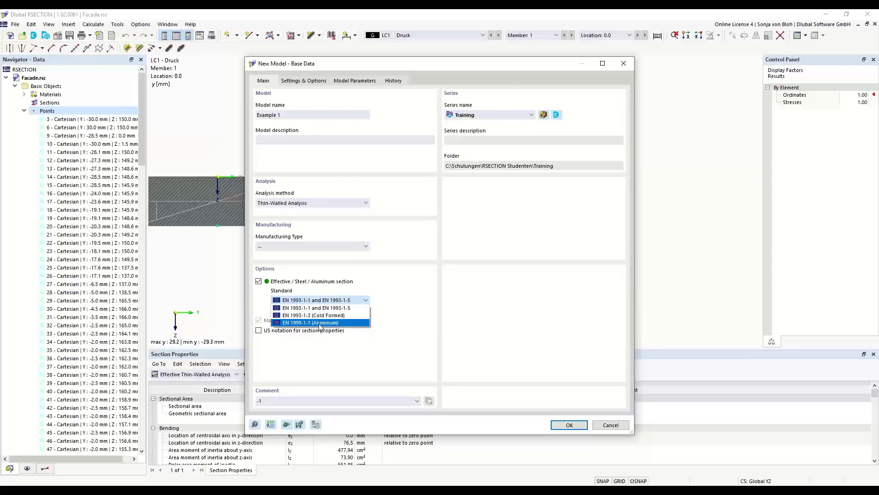
{"action": "left_click", "coordinate": [314, 307]}
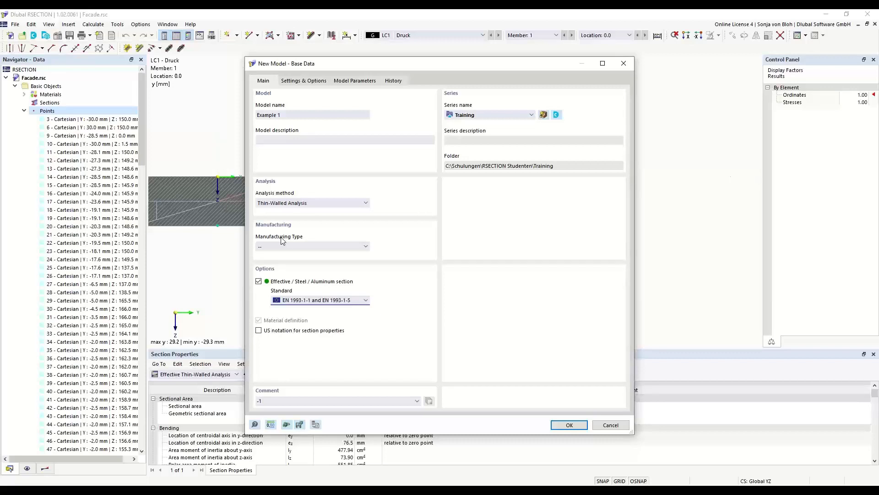
{"action": "left_click", "coordinate": [366, 246]}
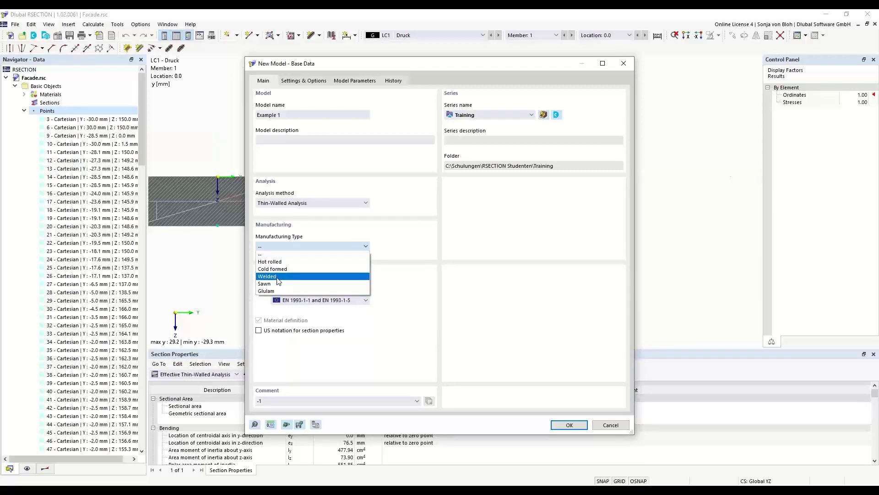
{"action": "left_click", "coordinate": [360, 227]}
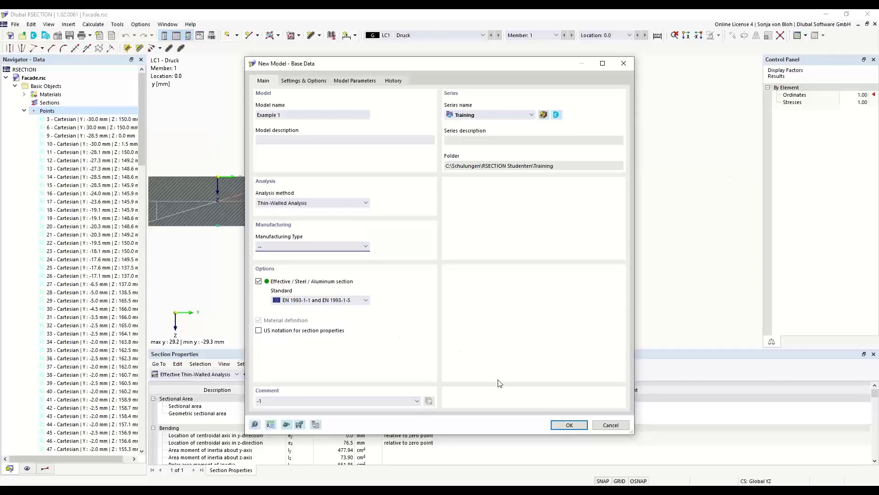
{"action": "left_click", "coordinate": [568, 424]}
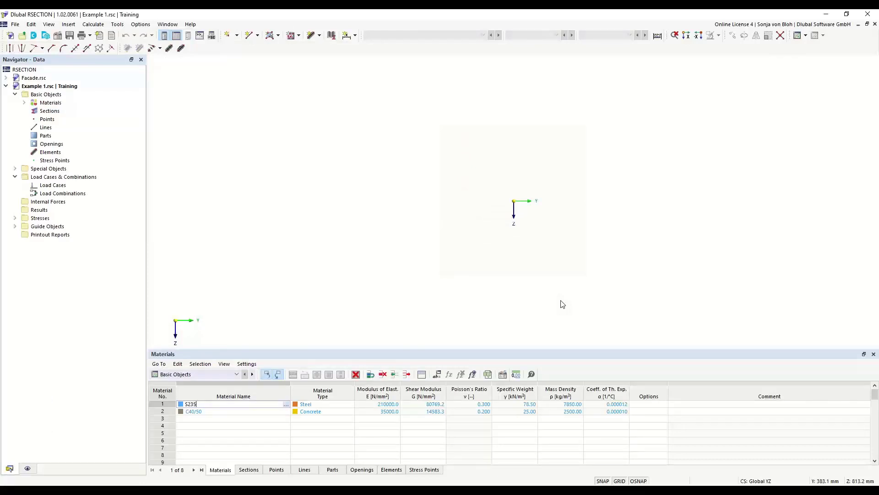
Step: Review the properties of the S235 material in the Example 1 model and close them without changes
{"action": "left_click", "coordinate": [24, 103]}
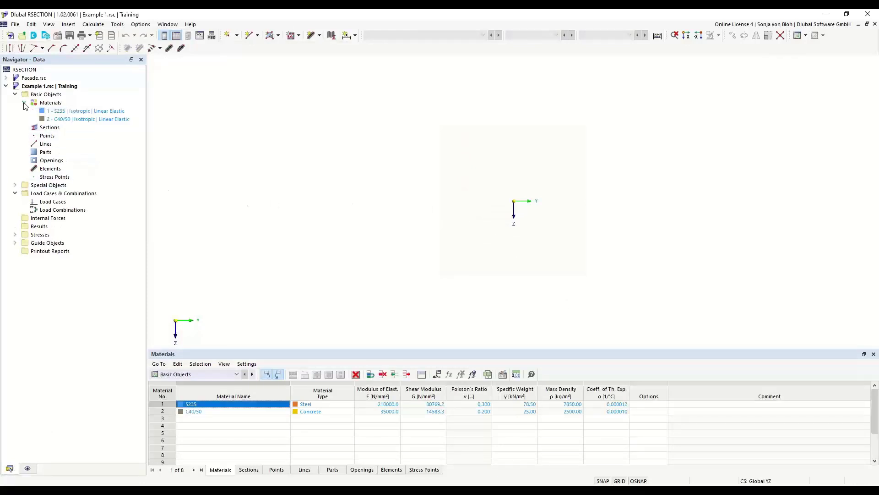
{"action": "left_click", "coordinate": [70, 112]}
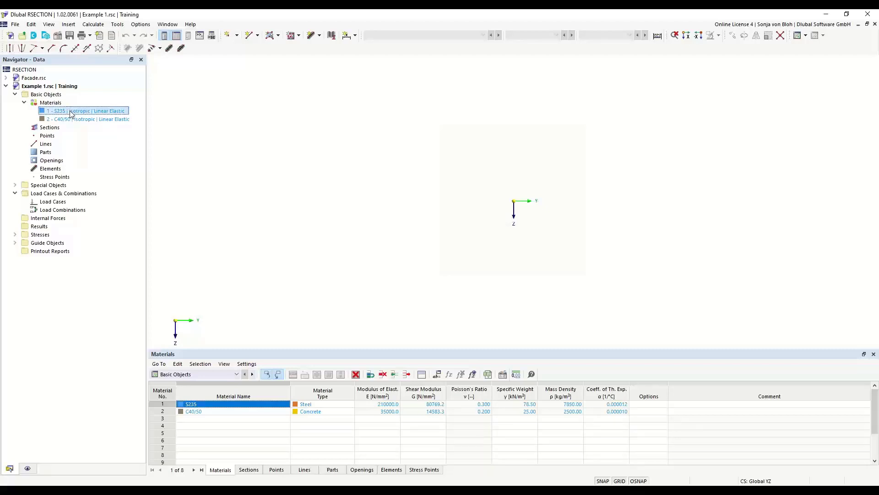
{"action": "double_click", "coordinate": [70, 110]}
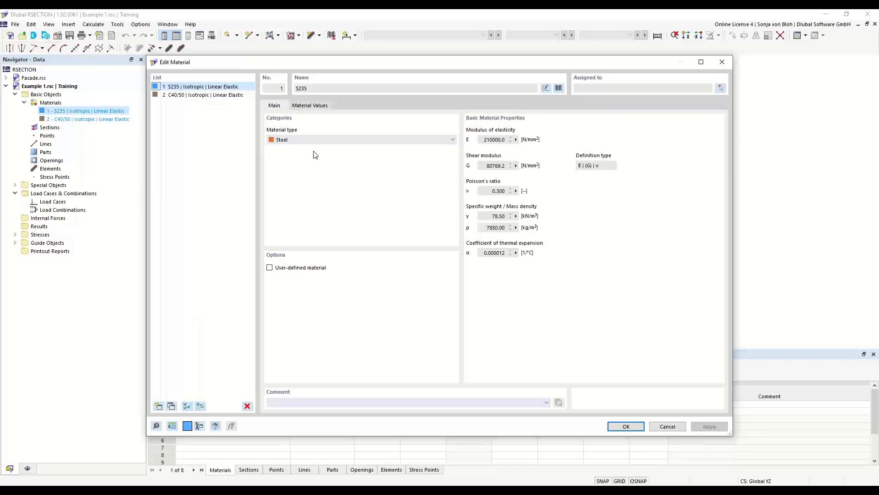
{"action": "left_click", "coordinate": [722, 62]}
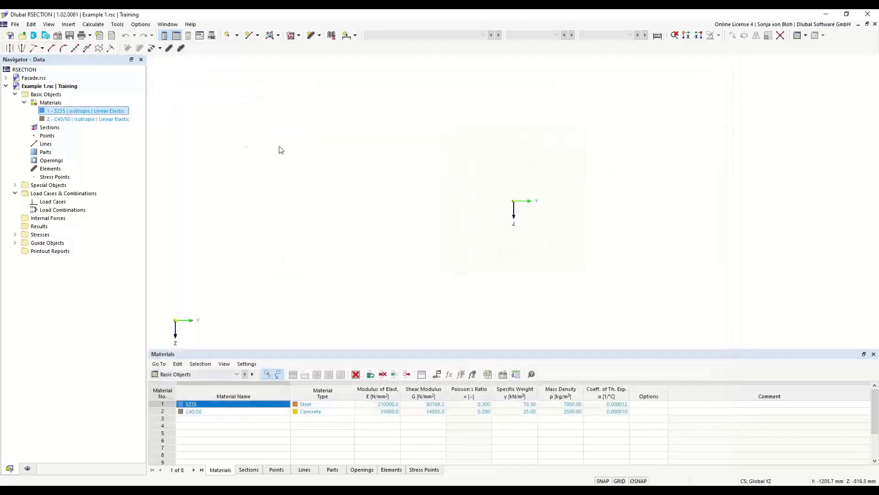
Step: Open material 1 for editing and manually replace its name with S355, dismissing the suggested matches
{"action": "left_click", "coordinate": [54, 105]}
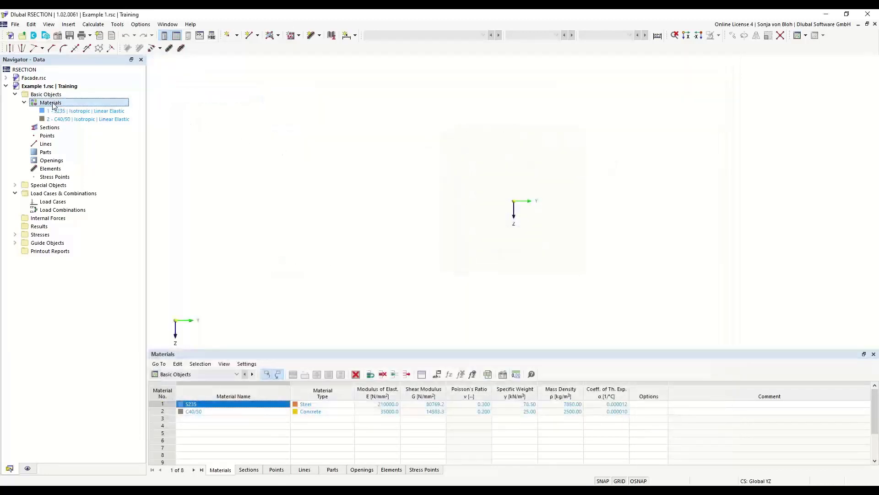
{"action": "right_click", "coordinate": [53, 105]}
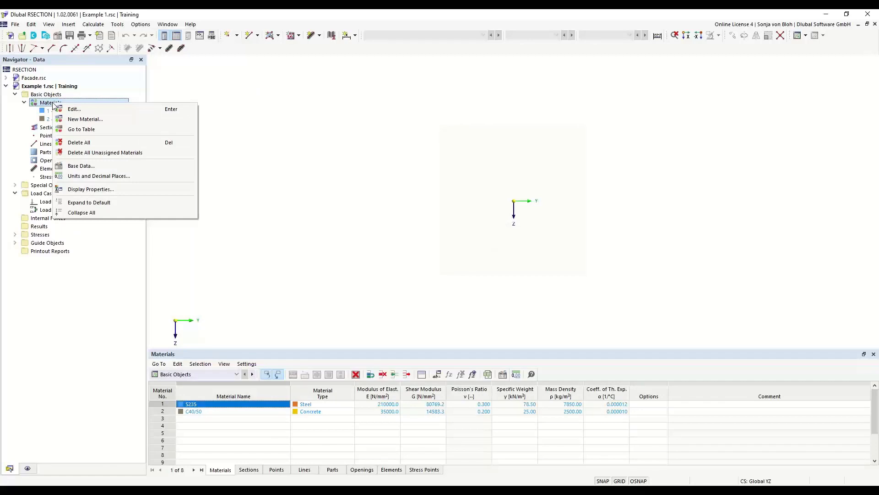
{"action": "left_click", "coordinate": [98, 120]}
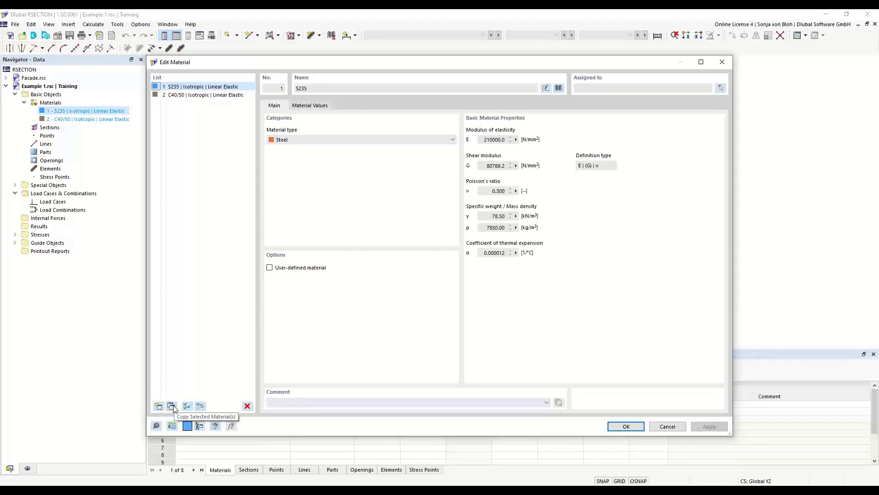
{"action": "left_click", "coordinate": [546, 88]}
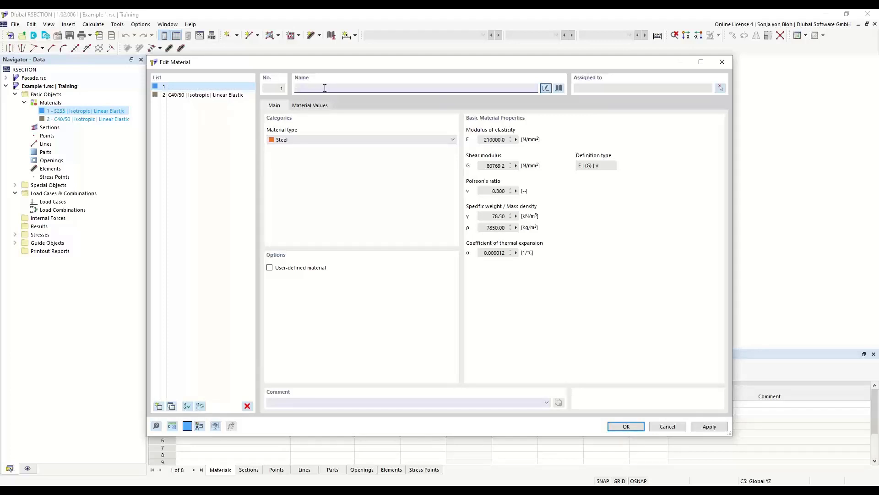
{"action": "type", "text": "S355"}
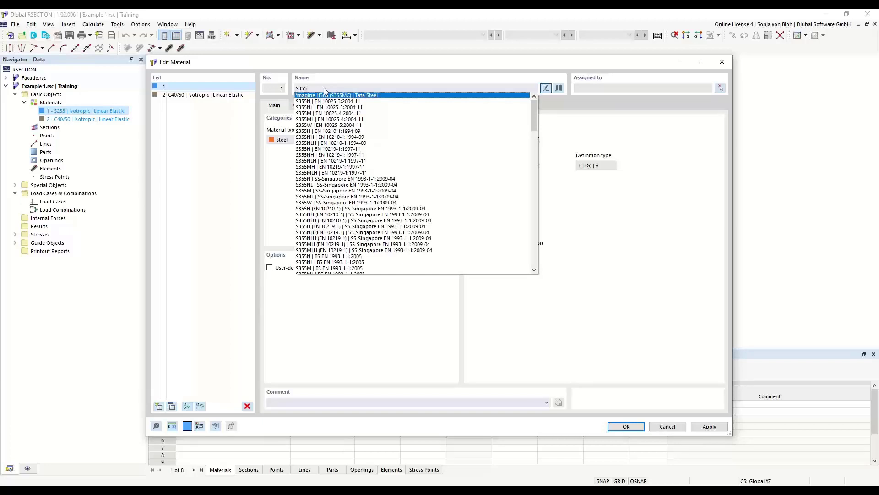
{"action": "left_click", "coordinate": [374, 76]}
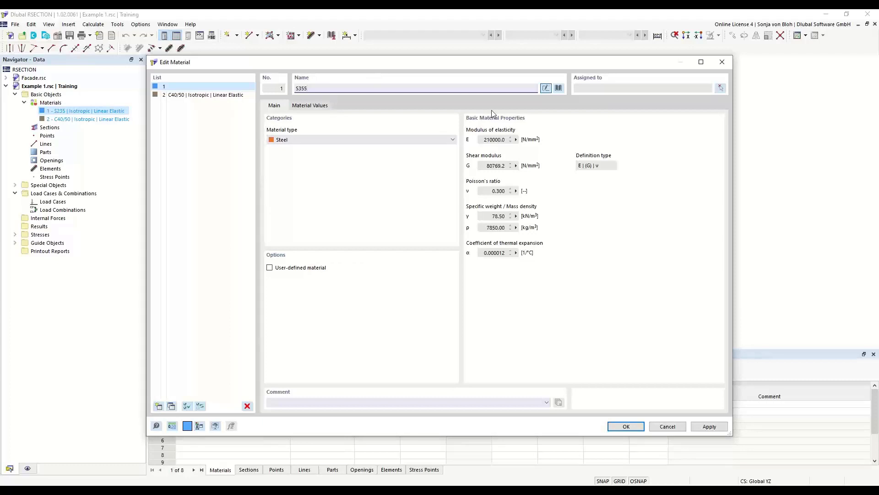
Step: Open the material library, filter it to the Steel material type, and search for S355
{"action": "left_click", "coordinate": [559, 87]}
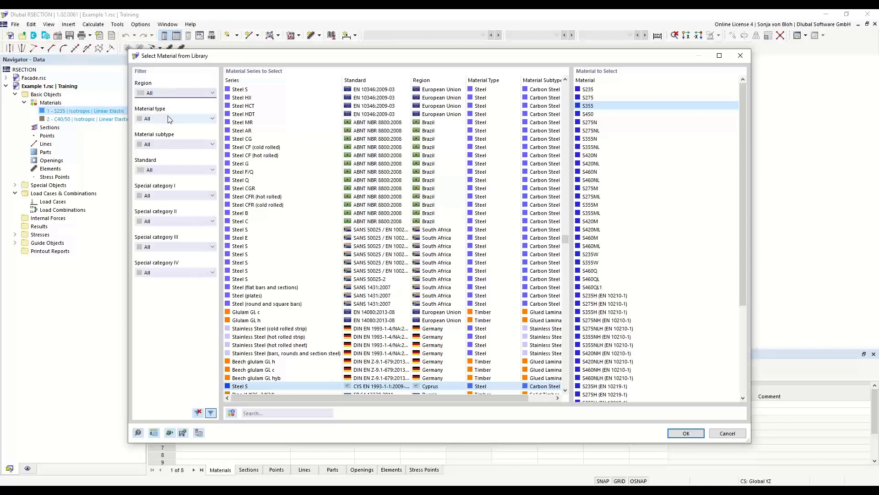
{"action": "left_click", "coordinate": [210, 119]}
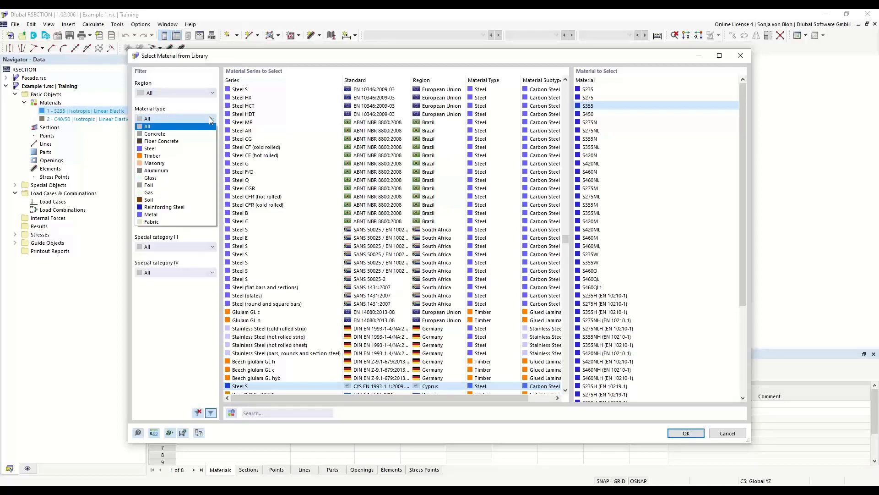
{"action": "left_click", "coordinate": [174, 148]}
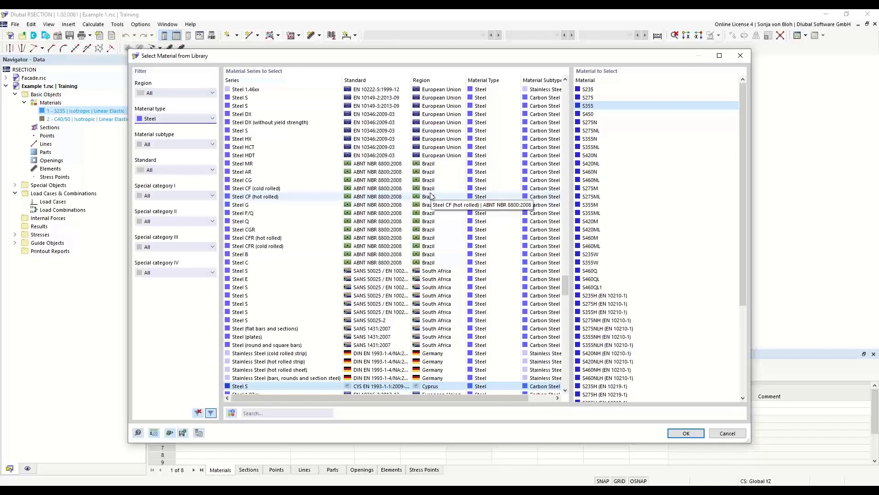
{"action": "left_click", "coordinate": [271, 412]}
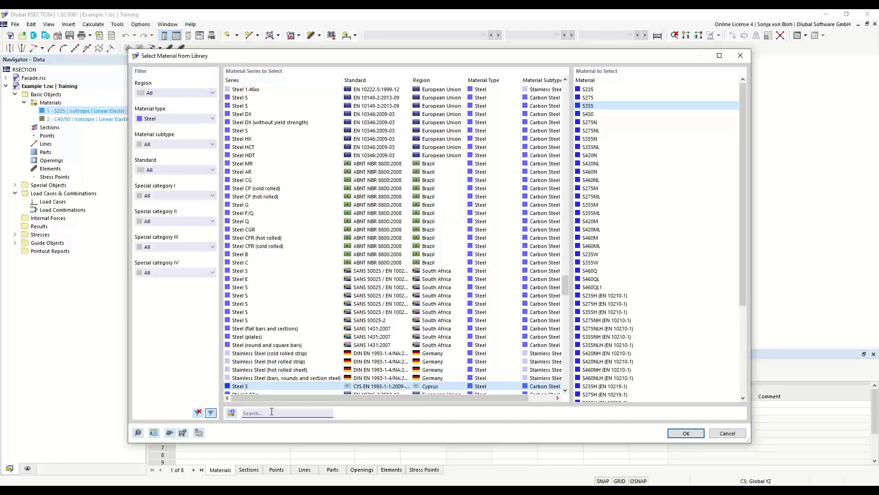
{"action": "type", "text": "S3"}
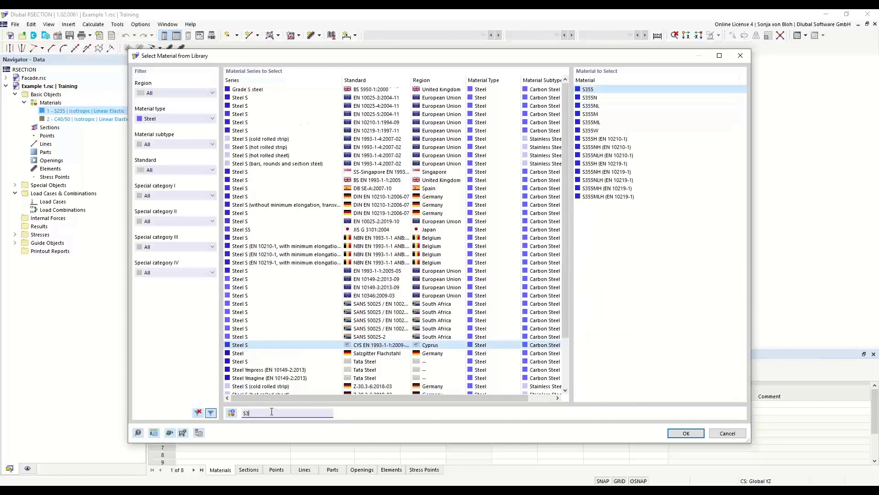
{"action": "type", "text": "55"}
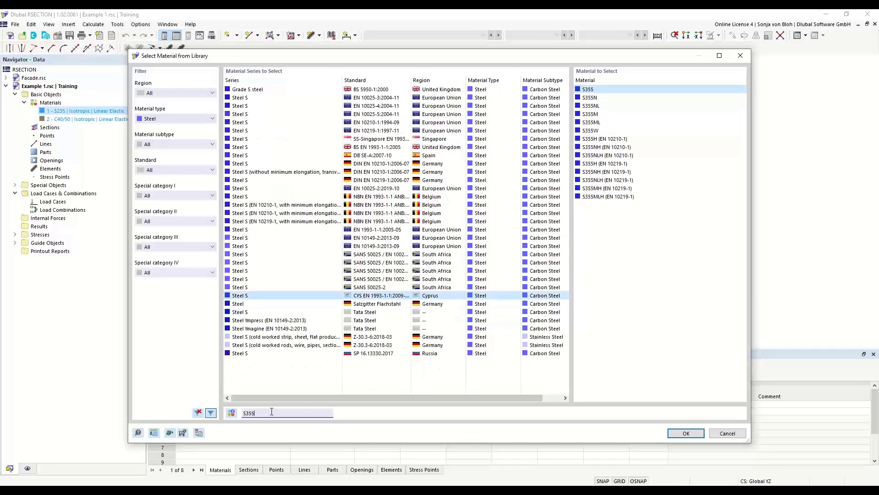
Step: Assign S355 from the European Union series EN 1993-1-1:2005-05 to material 1
{"action": "left_click", "coordinate": [386, 230]}
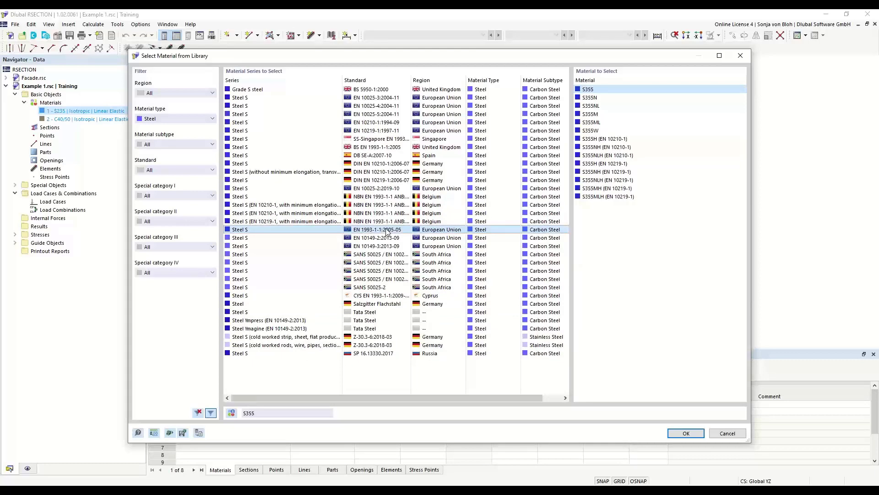
{"action": "left_click", "coordinate": [588, 91]}
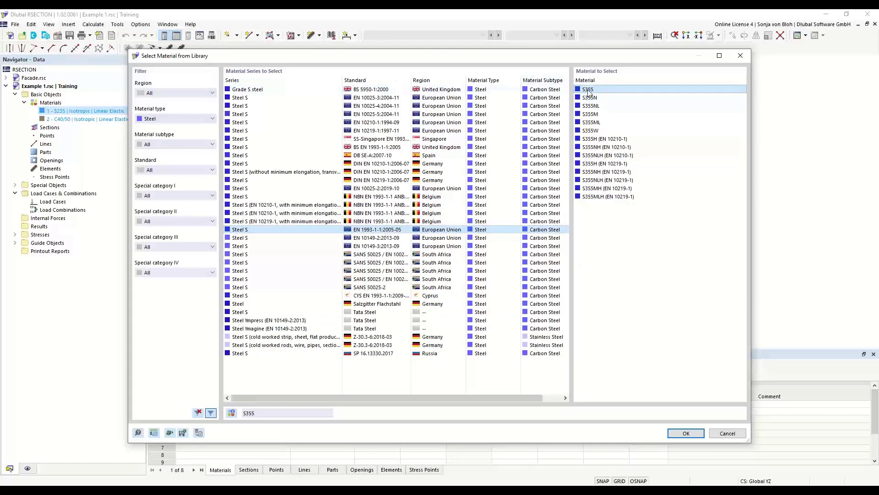
{"action": "left_click", "coordinate": [686, 433]}
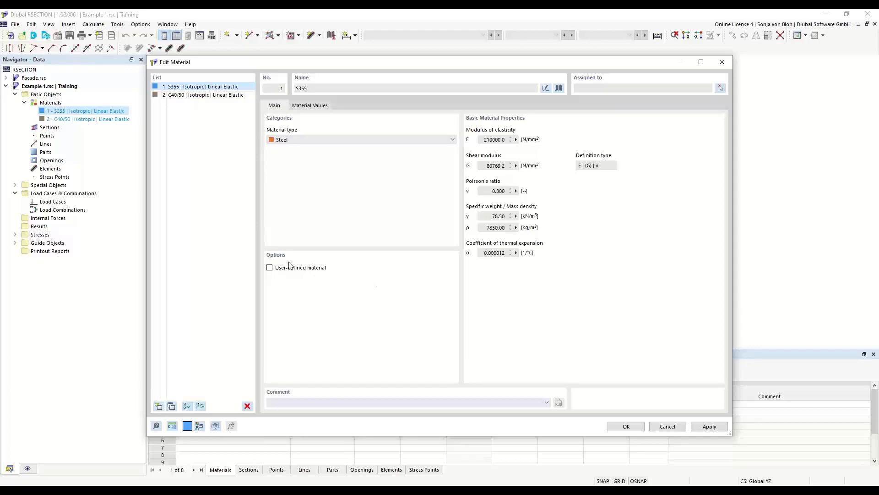
Step: Make the S355 material user-defined, examine its editable material values, and return to its main settings
{"action": "left_click", "coordinate": [270, 268]}
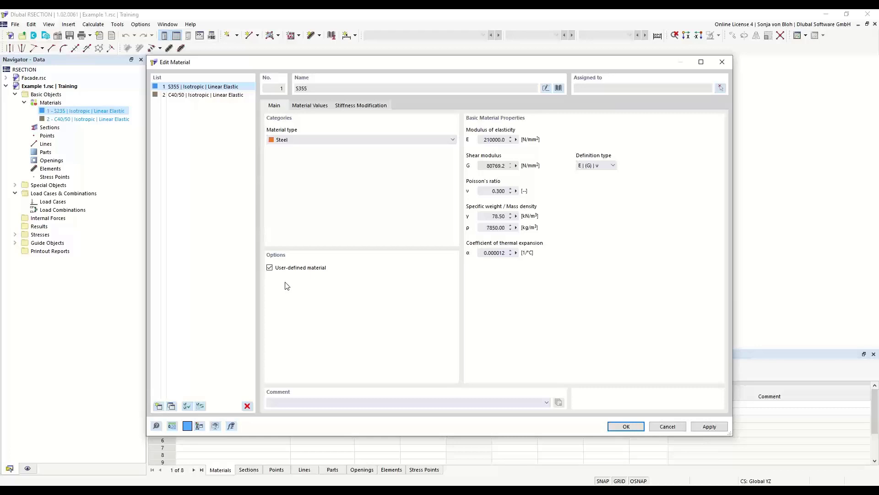
{"action": "left_click", "coordinate": [322, 107]}
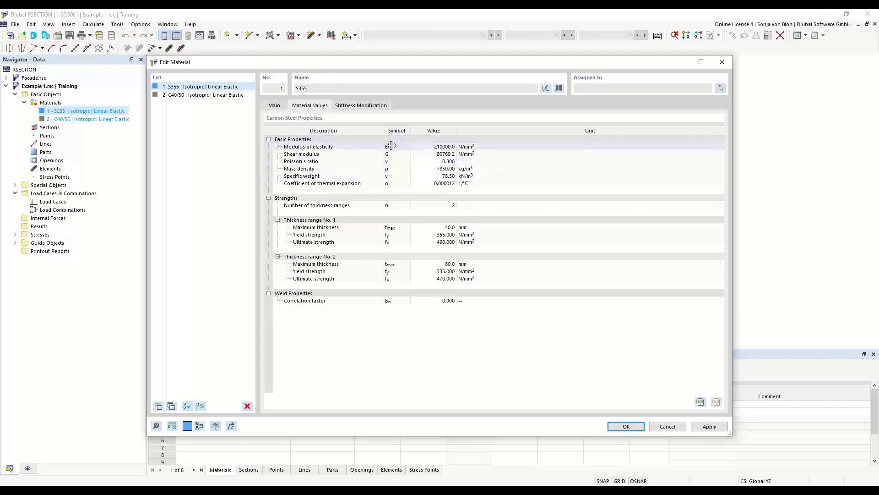
{"action": "left_click", "coordinate": [437, 148]}
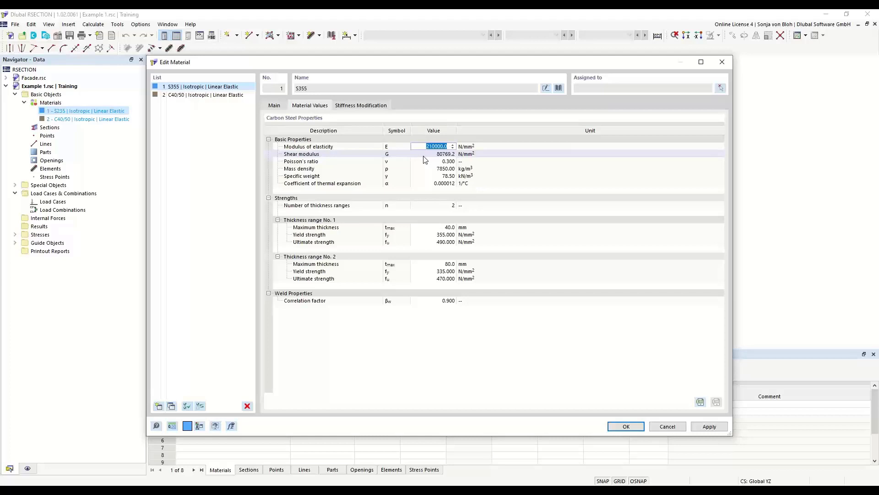
{"action": "left_click", "coordinate": [275, 106]}
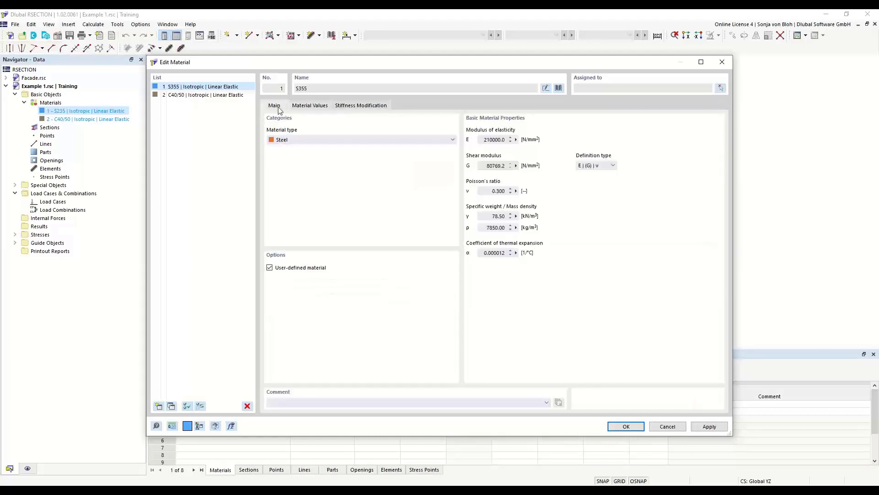
Step: Turn off the user-defined option for material 1 and accept the S355 material settings
{"action": "left_click", "coordinate": [270, 267]}
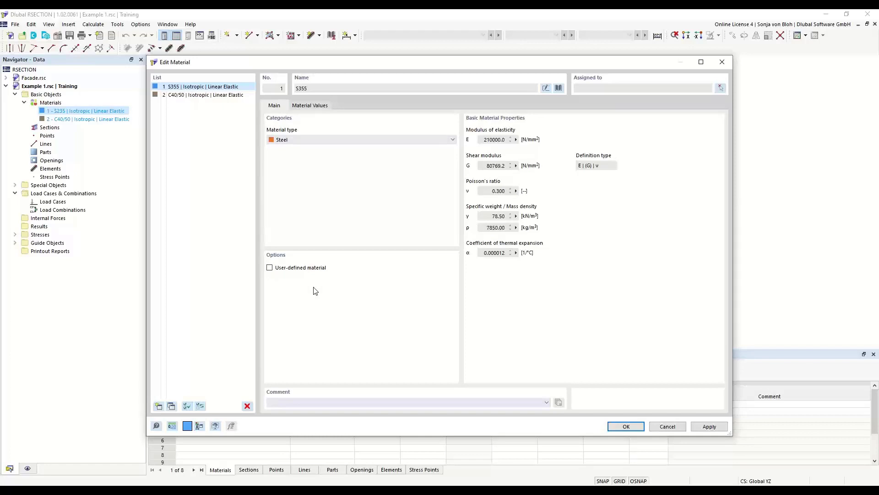
{"action": "left_click", "coordinate": [623, 426]}
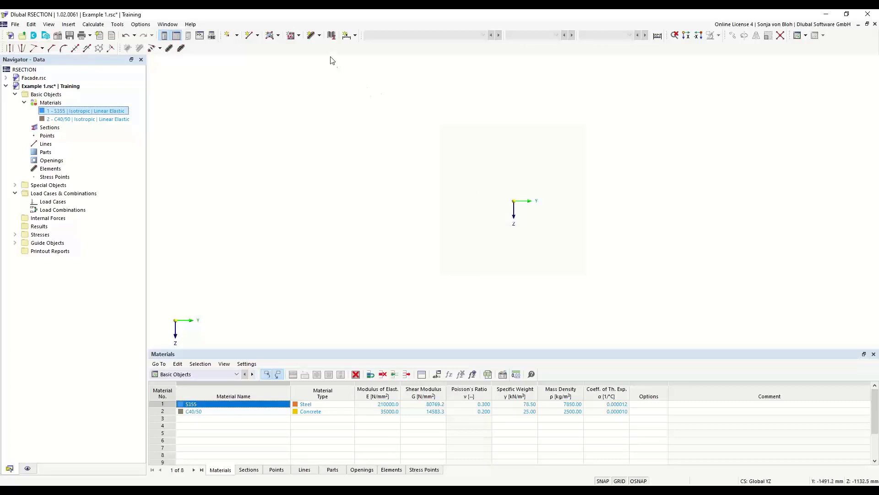
{"action": "left_click", "coordinate": [320, 37]}
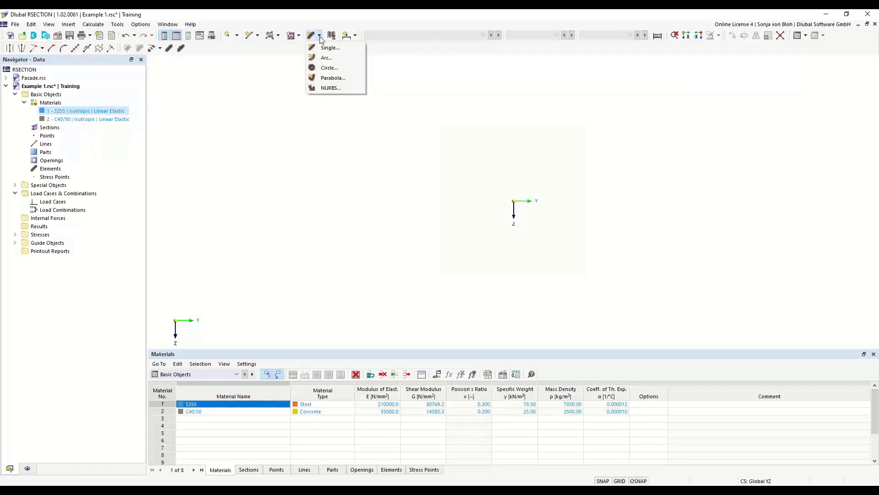
{"action": "left_click", "coordinate": [270, 112]}
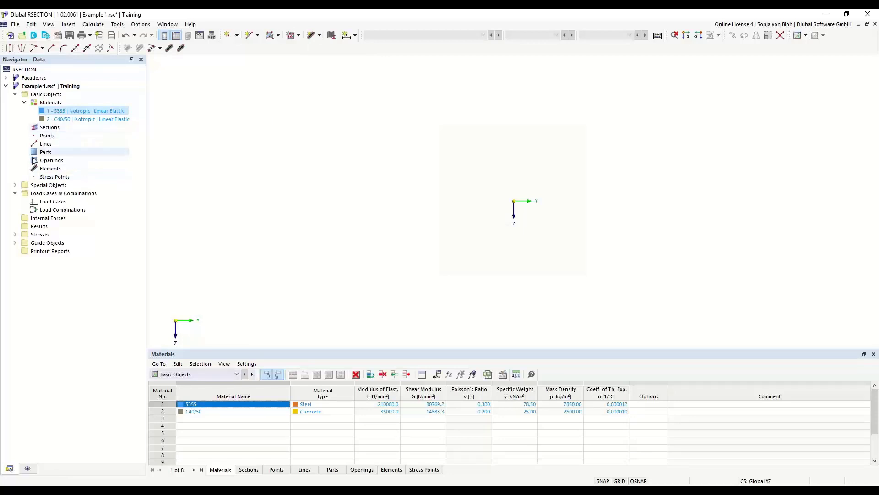
{"action": "right_click", "coordinate": [54, 169]}
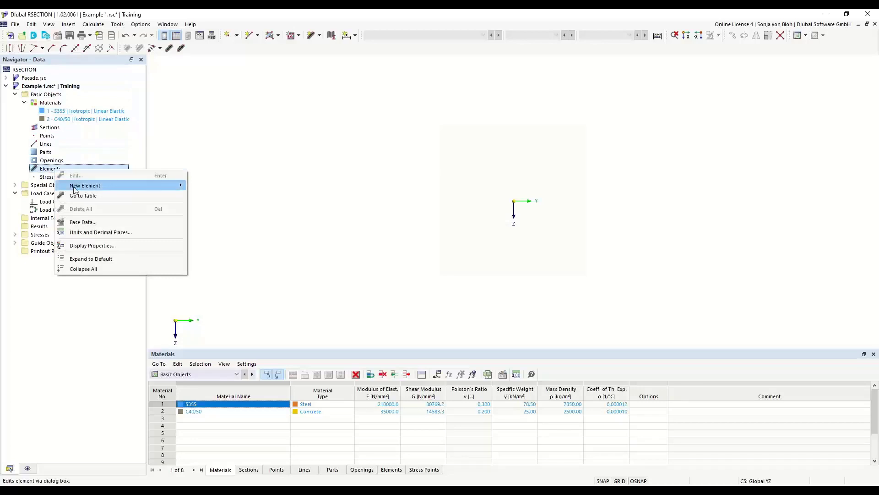
{"action": "mouse_move", "coordinate": [78, 188]}
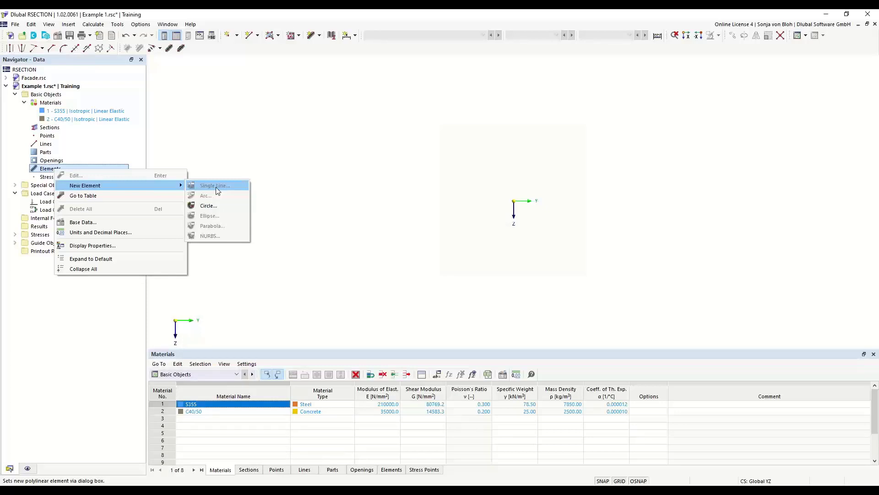
{"action": "left_click", "coordinate": [332, 146]}
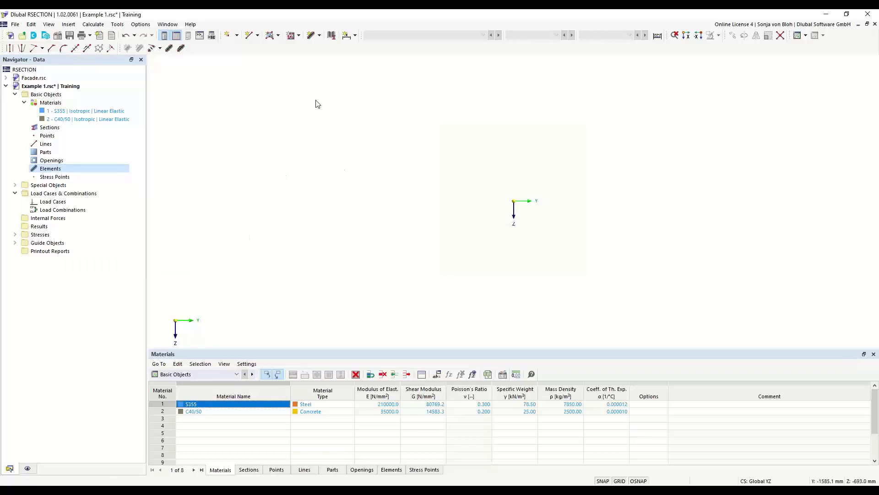
Step: Create the bottom flange as a single-line S355 element by length and direction, 150 mm long and 10.7 mm thick at 0°, starting at the origin
{"action": "left_click", "coordinate": [319, 37]}
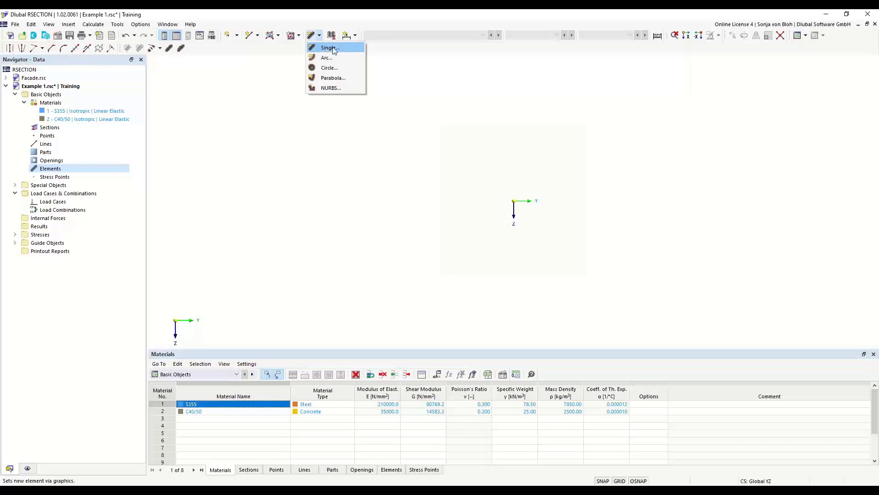
{"action": "left_click", "coordinate": [328, 49]}
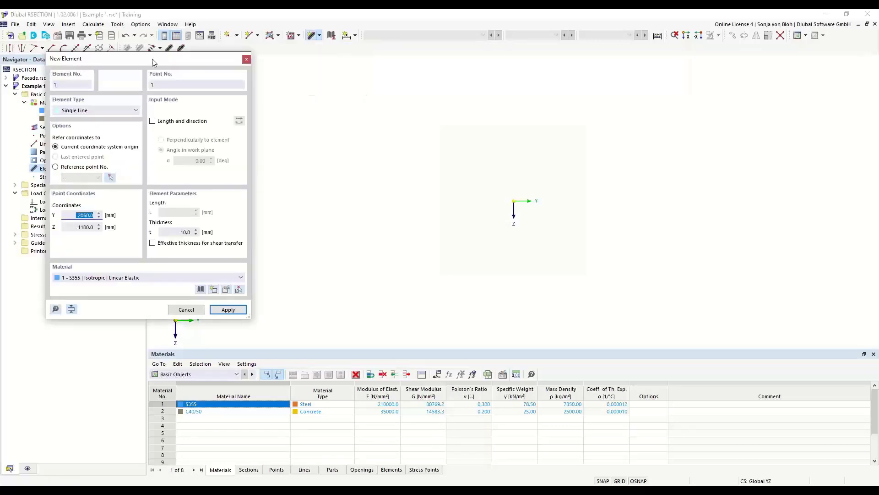
{"action": "left_click_drag", "start_coordinate": [154, 63], "coordinate": [287, 96]}
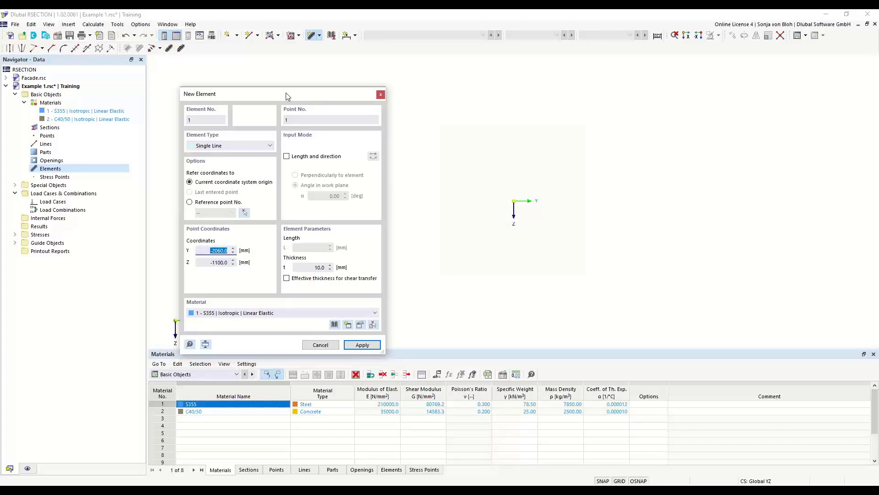
{"action": "left_click", "coordinate": [287, 157]}
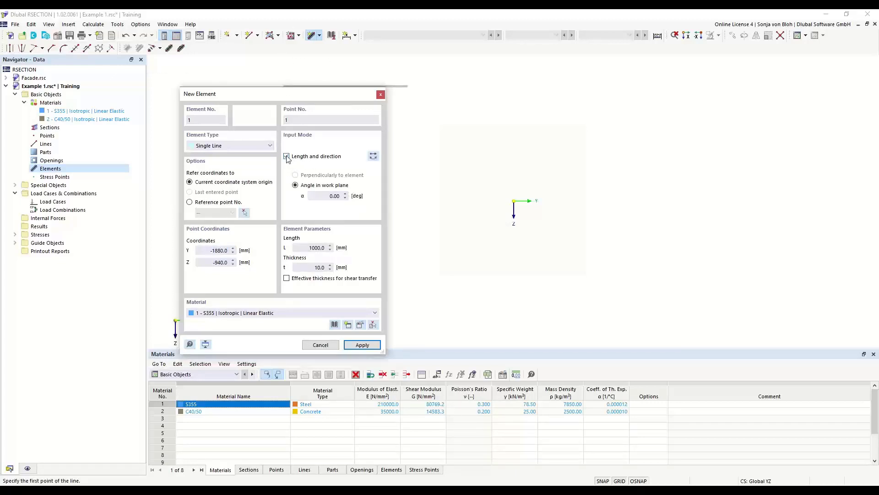
{"action": "double_click", "coordinate": [329, 196]}
{"action": "double_click", "coordinate": [315, 247]}
{"action": "type", "text": "150"}
{"action": "key", "text": "Tab"}
{"action": "type", "text": "10,7"}
{"action": "key", "text": "shift+Tab"}
{"action": "scroll", "coordinate": [523, 235], "scroll_direction": "up", "scroll_amount": 4}
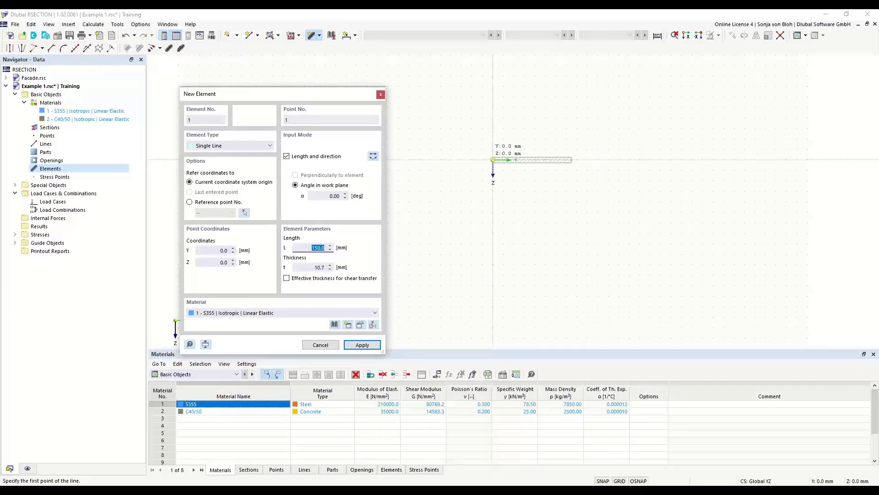
{"action": "left_click", "coordinate": [493, 159]}
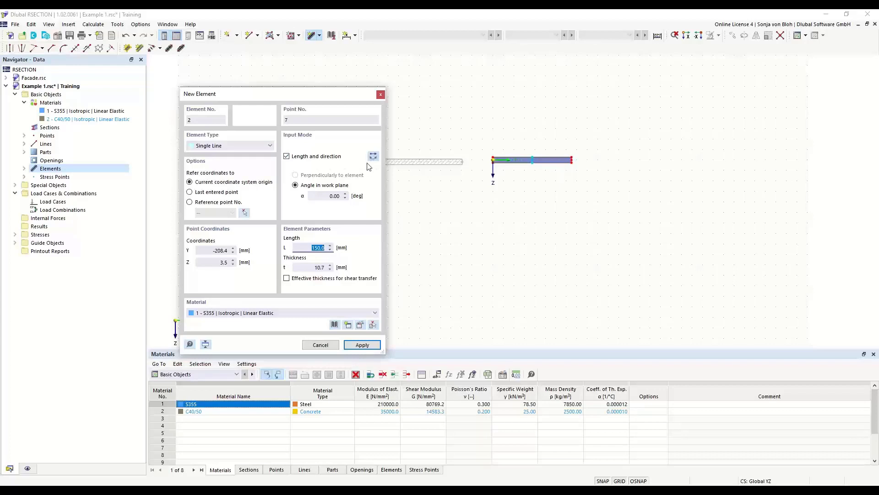
Step: Add the web as a 289.3 mm long, 7.1 mm thick element at 90° with reversed direction, starting at the bottom flange's midpoint
{"action": "left_click", "coordinate": [326, 198]}
{"action": "type", "text": "90"}
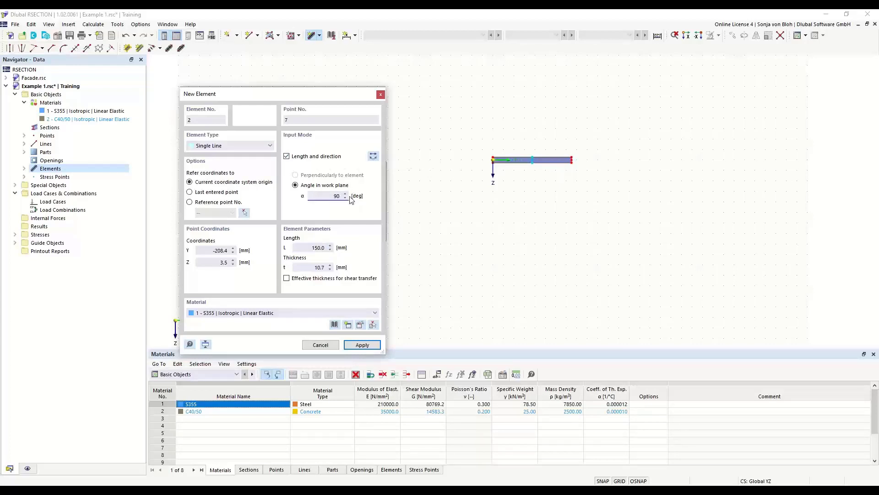
{"action": "key", "text": "Tab"}
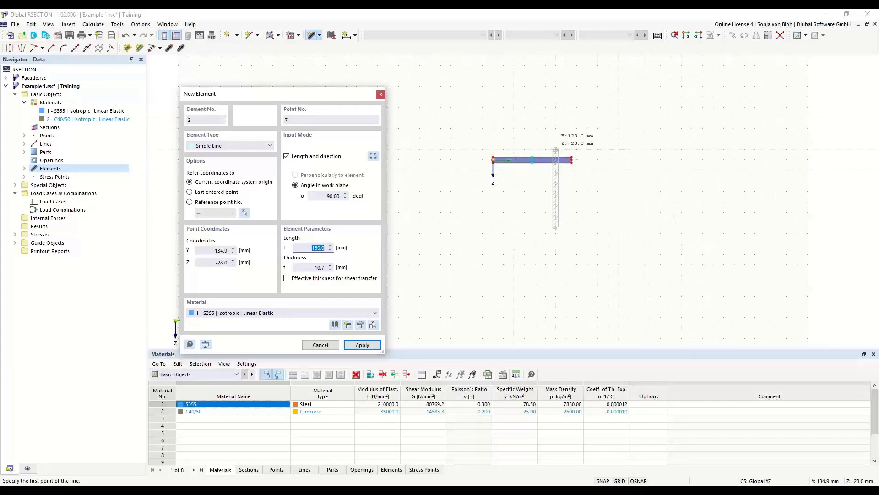
{"action": "left_click", "coordinate": [374, 156]}
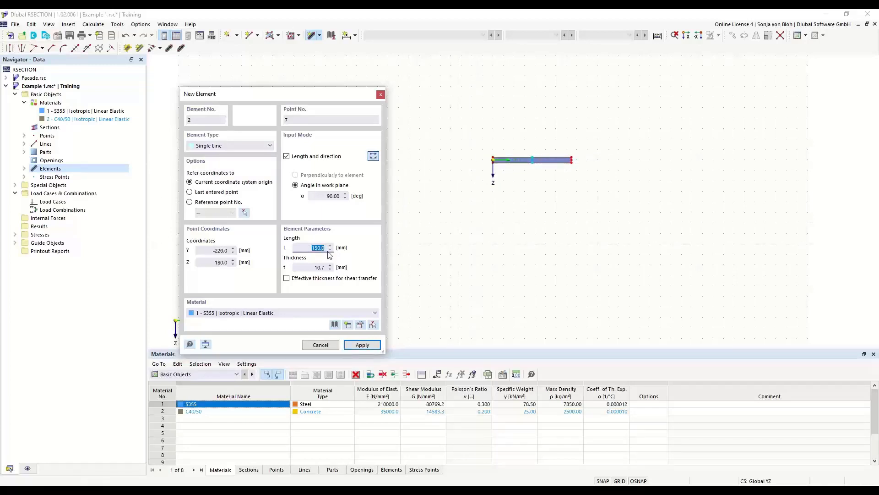
{"action": "type", "text": "289,3"}
{"action": "key", "text": "Tab"}
{"action": "type", "text": "7,1"}
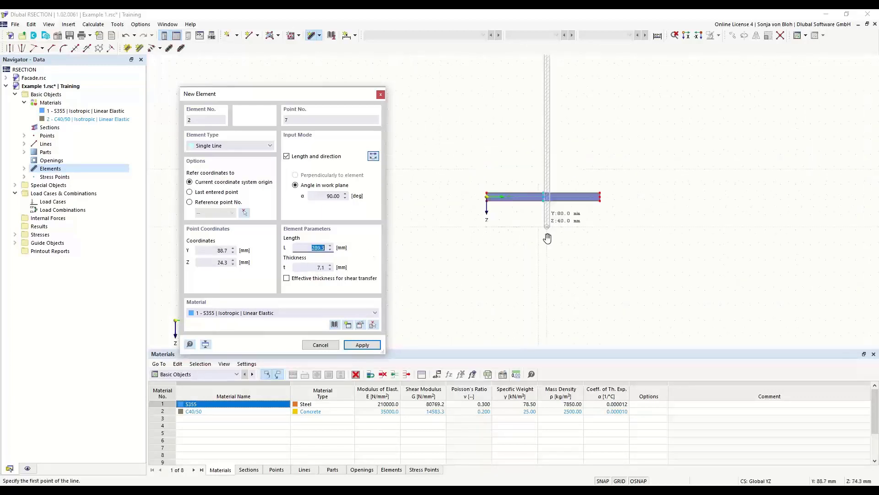
{"action": "scroll", "coordinate": [547, 261], "scroll_direction": "up", "scroll_amount": 2}
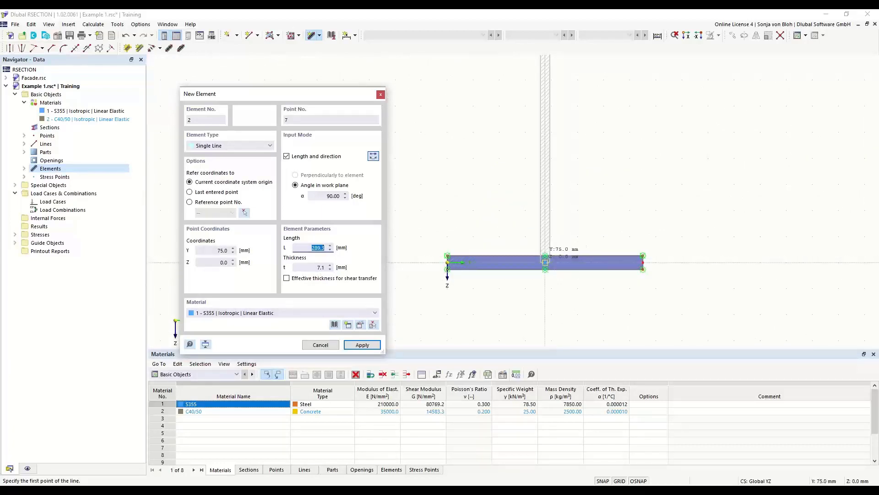
{"action": "left_click", "coordinate": [545, 261]}
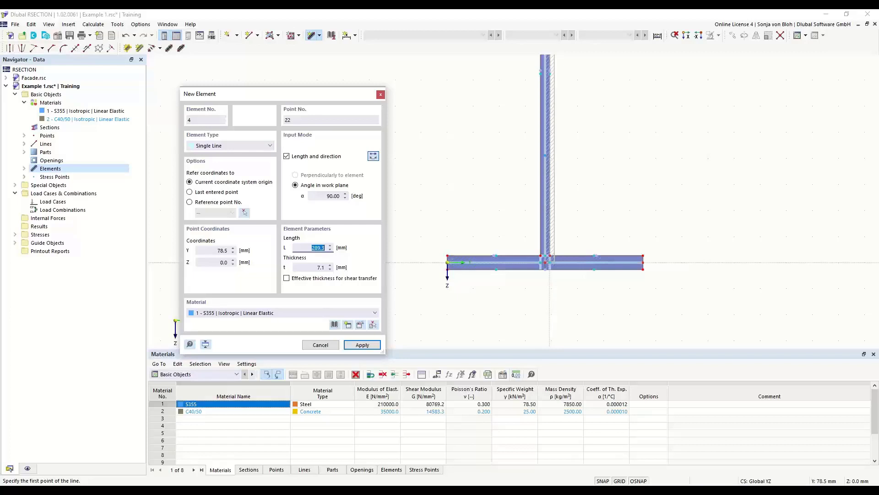
{"action": "scroll", "coordinate": [549, 263], "scroll_direction": "up", "scroll_amount": 3}
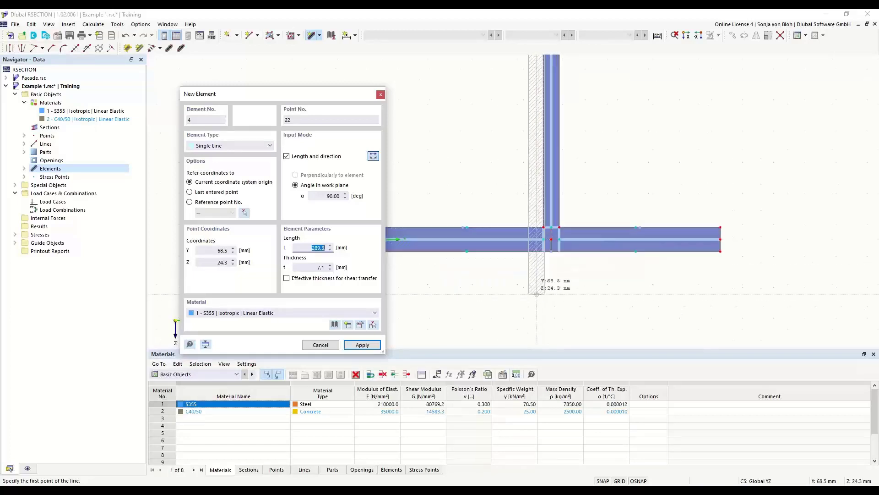
{"action": "scroll", "coordinate": [585, 300], "scroll_direction": "down", "scroll_amount": 2}
{"action": "scroll", "coordinate": [511, 259], "scroll_direction": "up", "scroll_amount": 2}
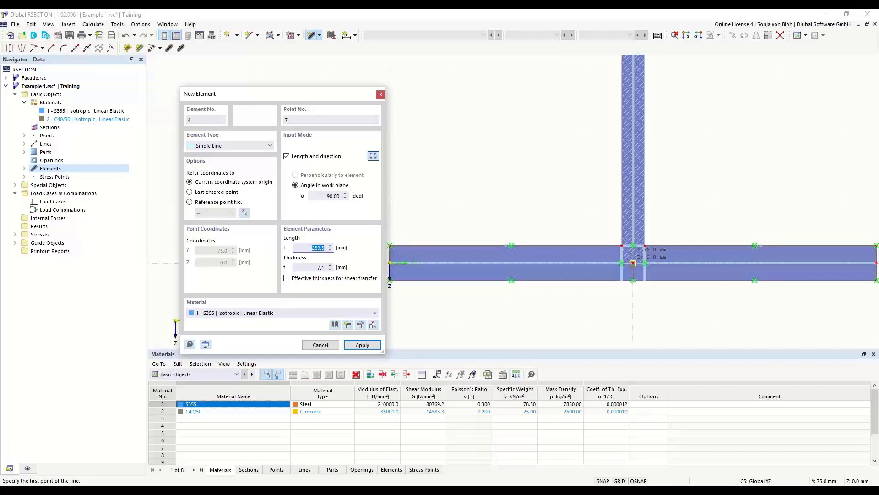
{"action": "scroll", "coordinate": [611, 293], "scroll_direction": "down", "scroll_amount": 4}
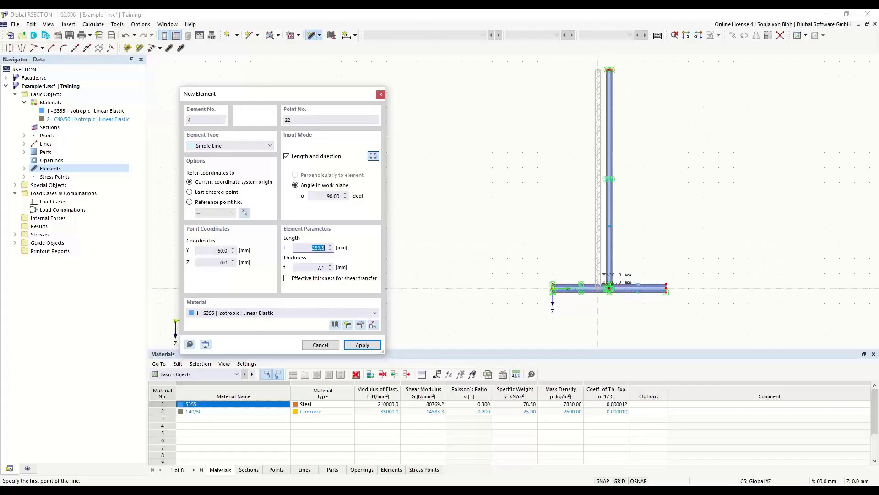
Step: Add the left half of the top flange at the web's upper end, 75 mm long and 10.7 mm thick at 0° with reversed direction
{"action": "left_click_drag", "start_coordinate": [306, 95], "coordinate": [338, 73]}
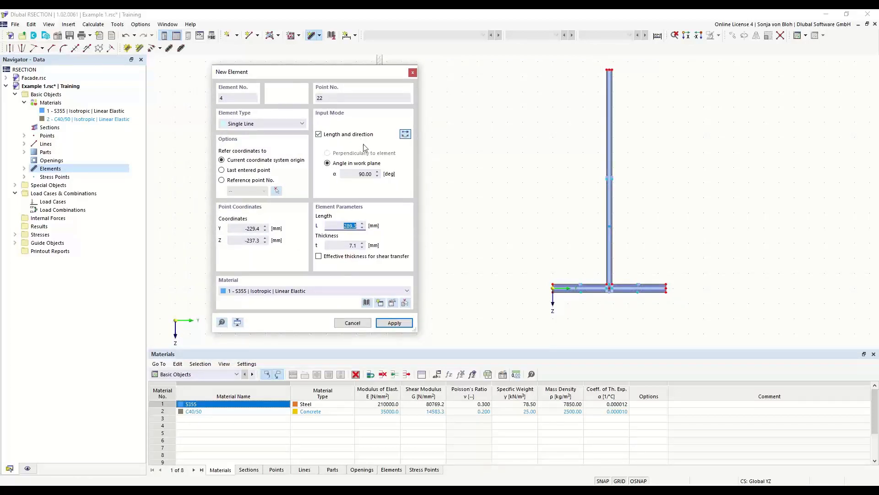
{"action": "left_click", "coordinate": [364, 174]}
{"action": "type", "text": "0"}
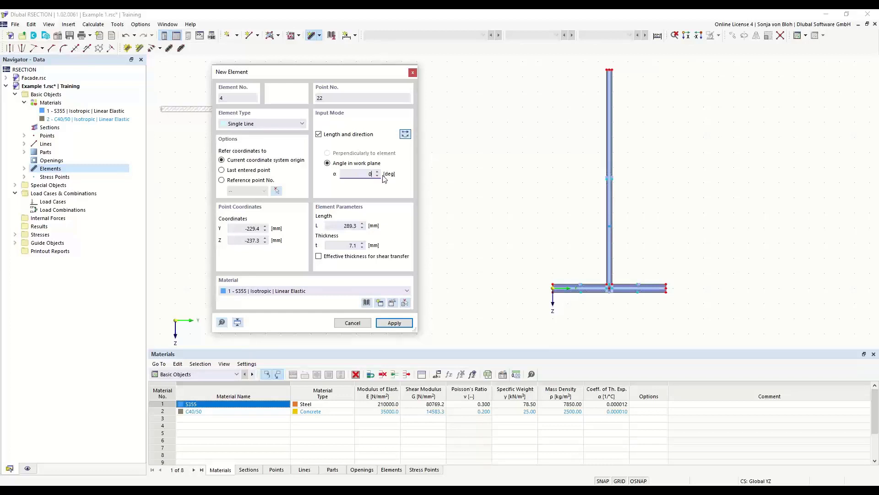
{"action": "left_click", "coordinate": [348, 226]}
{"action": "type", "text": "75"}
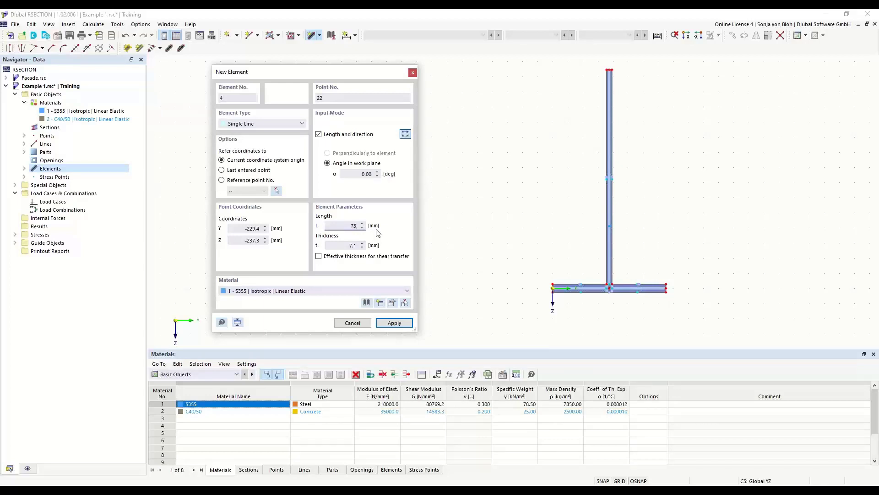
{"action": "left_click", "coordinate": [353, 246]}
{"action": "type", "text": "10,7"}
{"action": "key", "text": "Tab"}
{"action": "scroll", "coordinate": [678, 76], "scroll_direction": "up", "scroll_amount": 2}
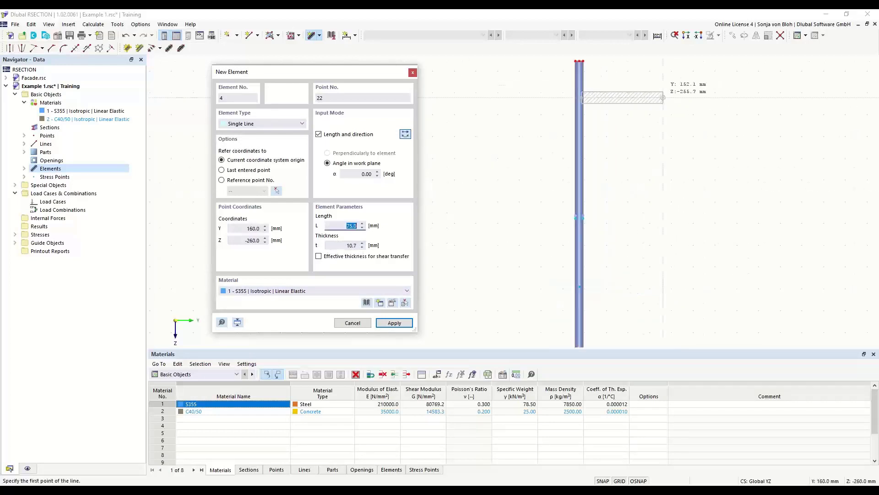
{"action": "middle_click_drag", "start_coordinate": [615, 167], "coordinate": [633, 181]}
{"action": "scroll", "coordinate": [634, 181], "scroll_direction": "up", "scroll_amount": 2}
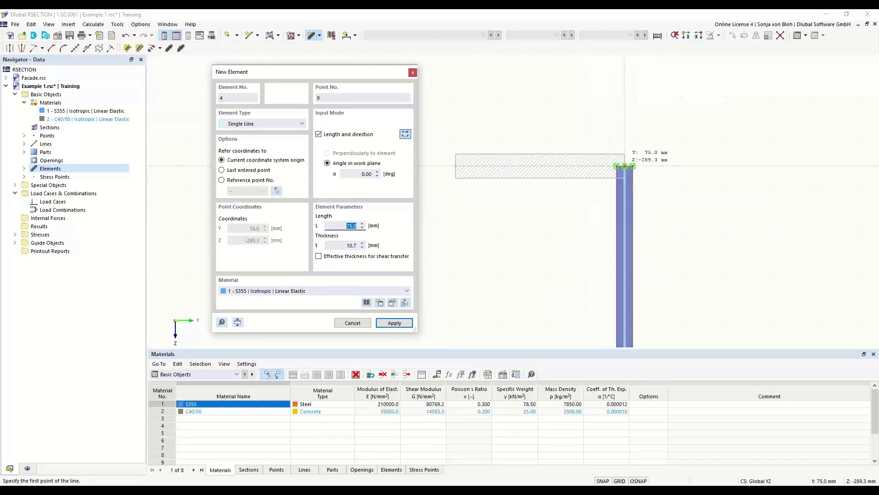
{"action": "left_click", "coordinate": [624, 165]}
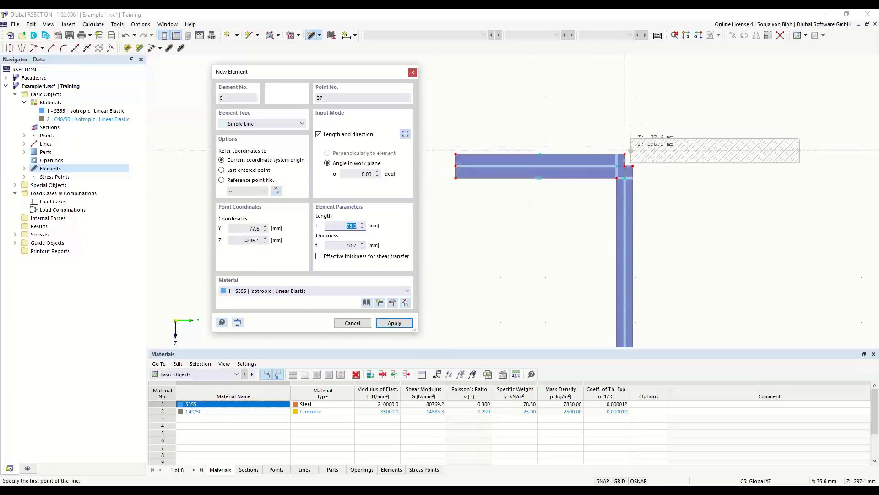
Step: Add the right half of the top flange from the web's upper end, 75 mm long and 10.7 mm thick, and end element creation
{"action": "scroll", "coordinate": [630, 151], "scroll_direction": "up", "scroll_amount": 1}
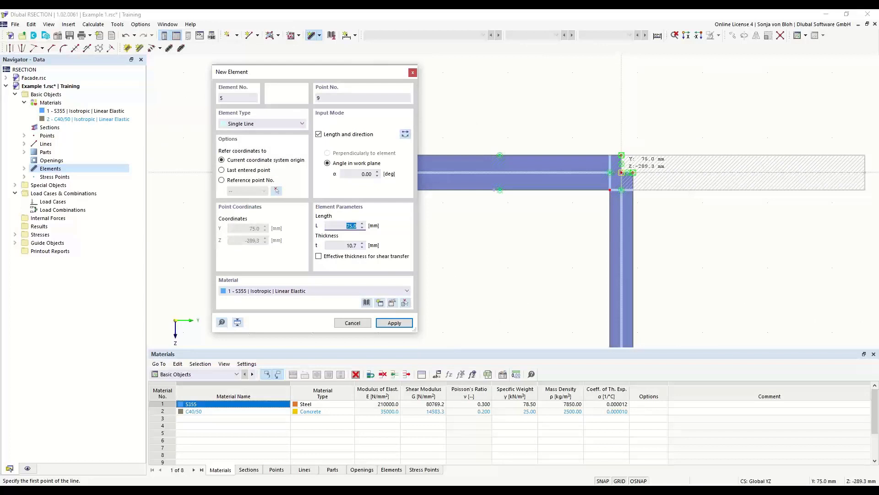
{"action": "left_click", "coordinate": [622, 172]}
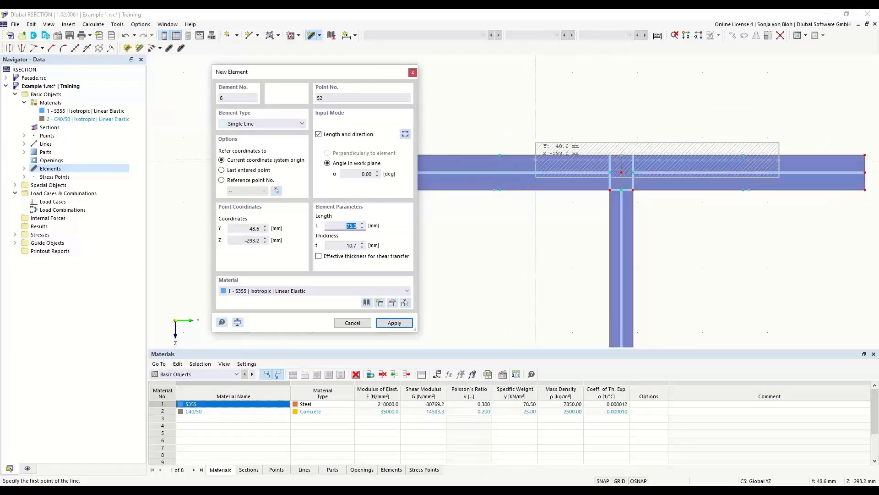
{"action": "key", "text": "Escape"}
Step: Round both inner corners between the web and the top flange with a 15 mm radius
{"action": "scroll", "coordinate": [501, 132], "scroll_direction": "down", "scroll_amount": 5}
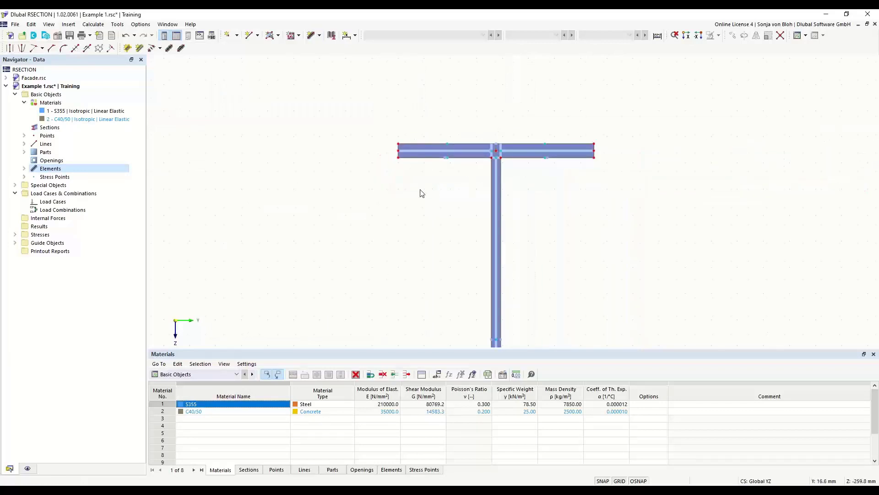
{"action": "middle_click_drag", "start_coordinate": [404, 225], "coordinate": [374, 154]}
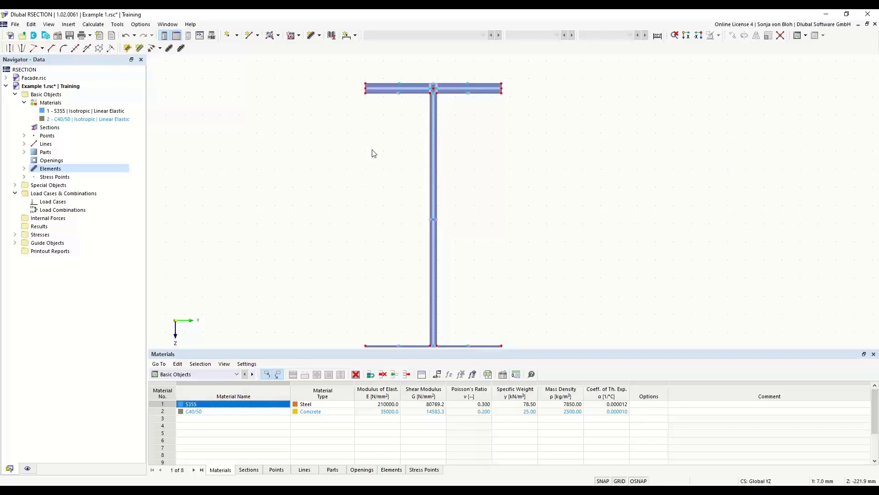
{"action": "left_click", "coordinate": [61, 50]}
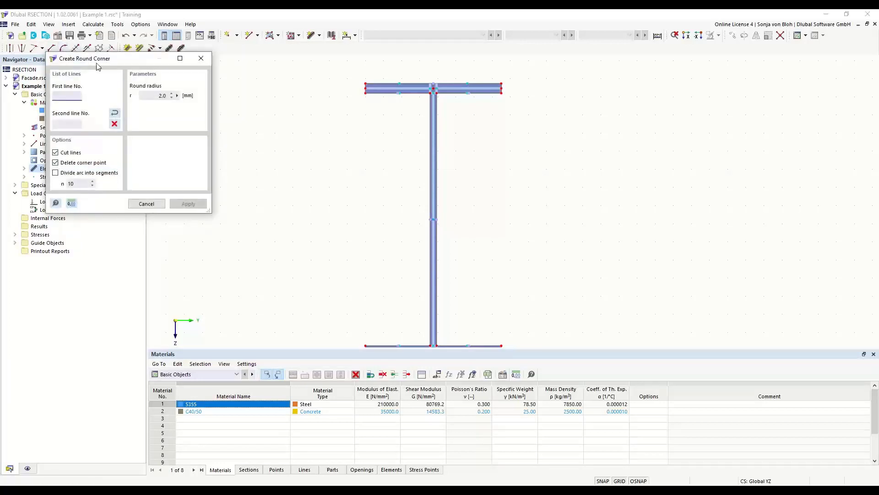
{"action": "left_click_drag", "start_coordinate": [100, 59], "coordinate": [243, 131]}
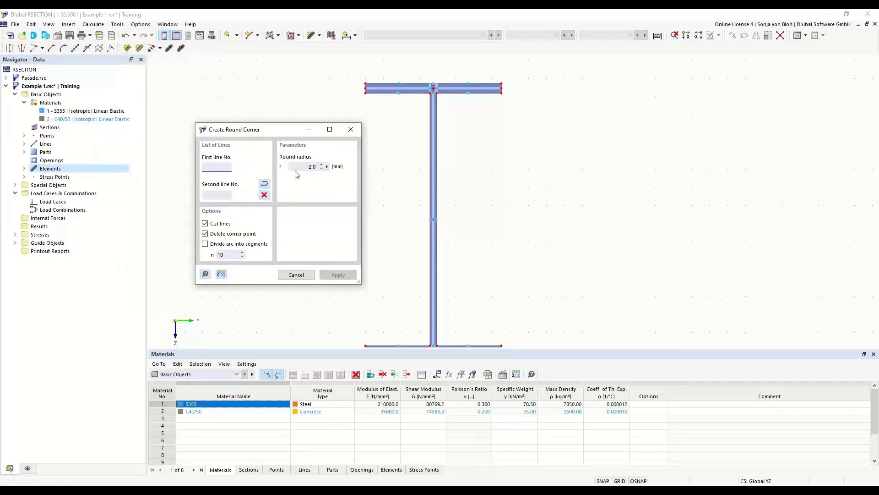
{"action": "left_click", "coordinate": [307, 167]}
{"action": "type", "text": "15"}
{"action": "scroll", "coordinate": [447, 112], "scroll_direction": "up", "scroll_amount": 1}
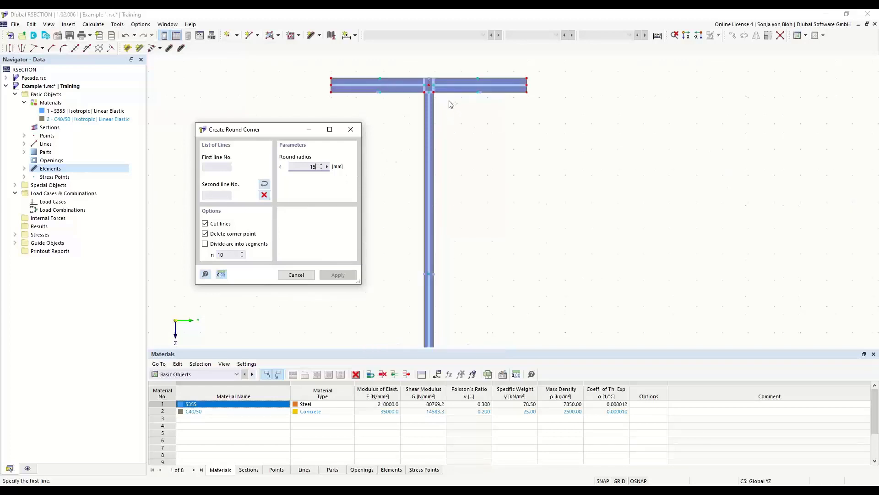
{"action": "left_click", "coordinate": [449, 92]}
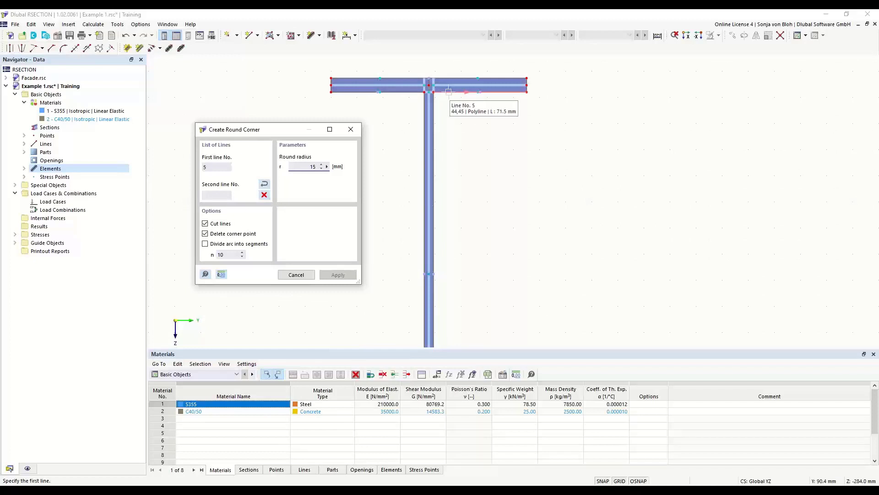
{"action": "left_click", "coordinate": [434, 113]}
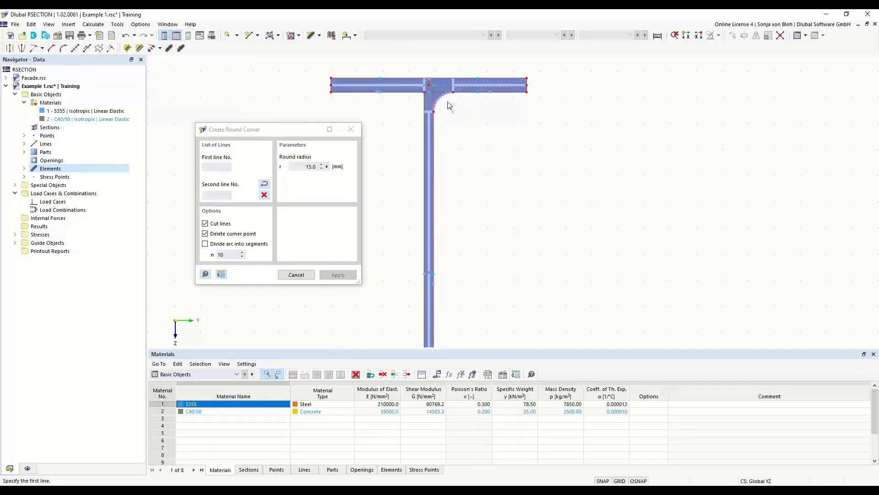
{"action": "left_click", "coordinate": [402, 92]}
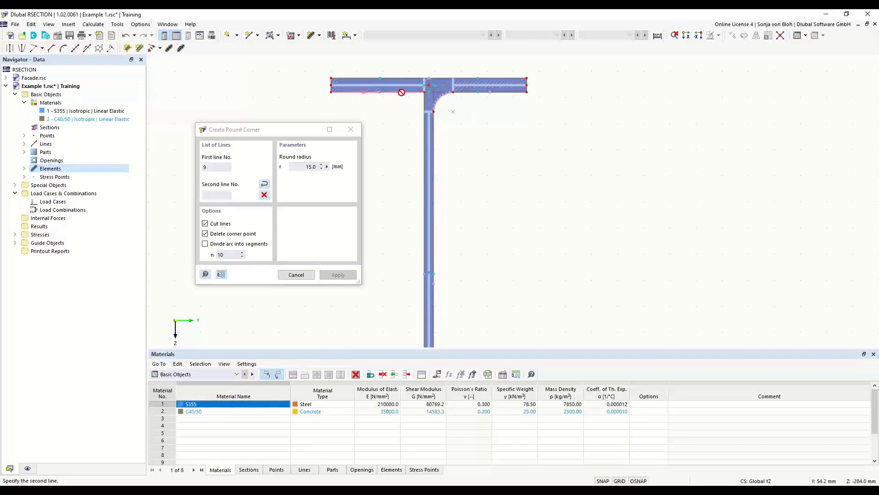
{"action": "left_click", "coordinate": [424, 104]}
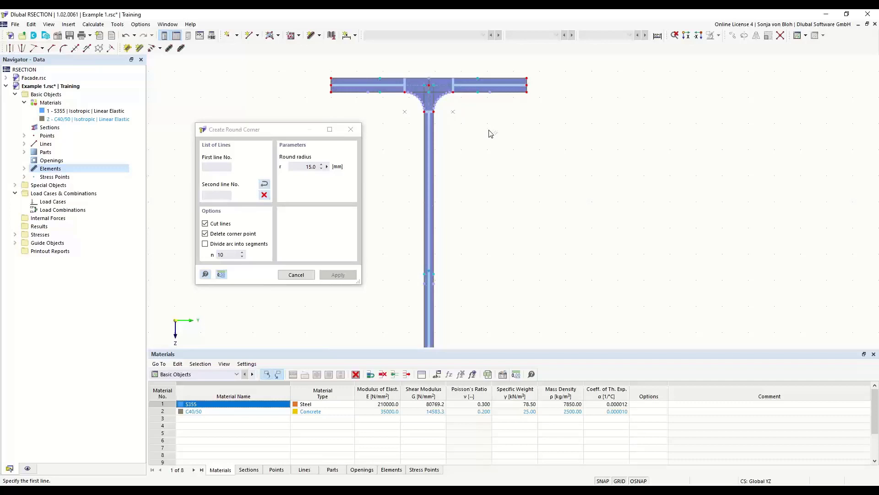
{"action": "key", "text": "Escape"}
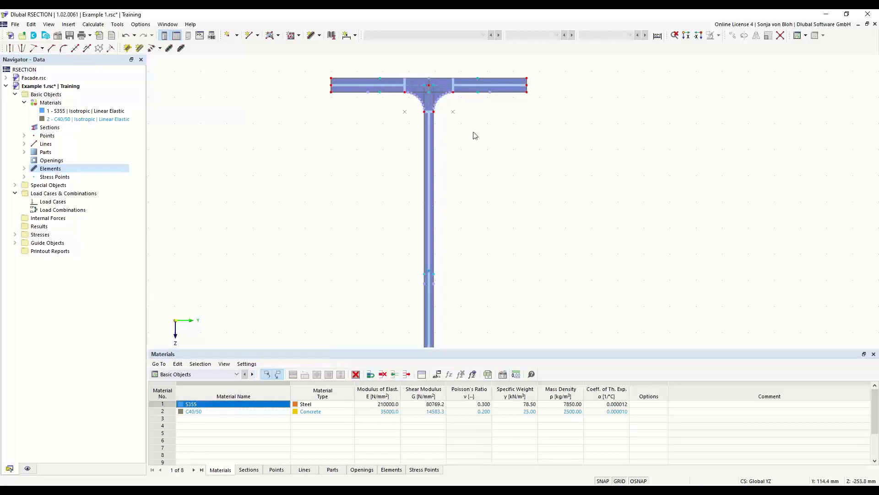
Step: Set up an angled corner of type Edge and Angle with an edge length of 6*sqrt(2) mm and a 45° angle
{"action": "scroll", "coordinate": [371, 139], "scroll_direction": "down", "scroll_amount": 2}
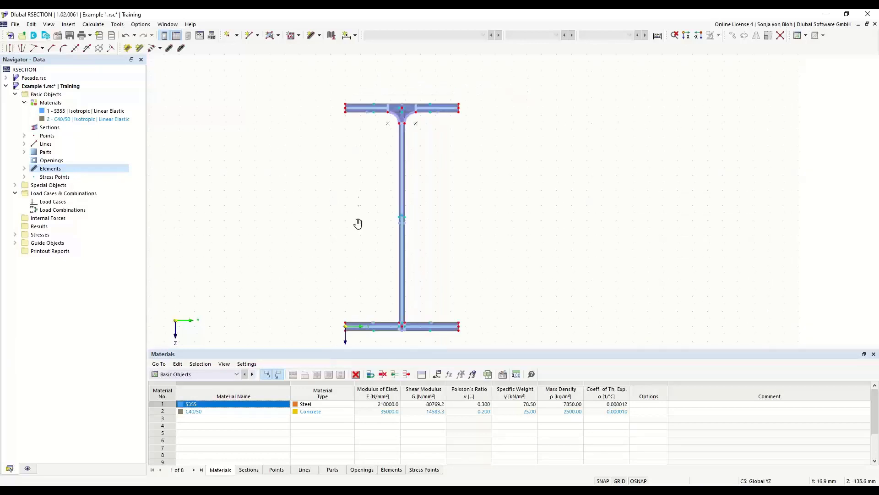
{"action": "middle_click_drag", "start_coordinate": [357, 222], "coordinate": [361, 189]}
{"action": "scroll", "coordinate": [386, 285], "scroll_direction": "up", "scroll_amount": 1}
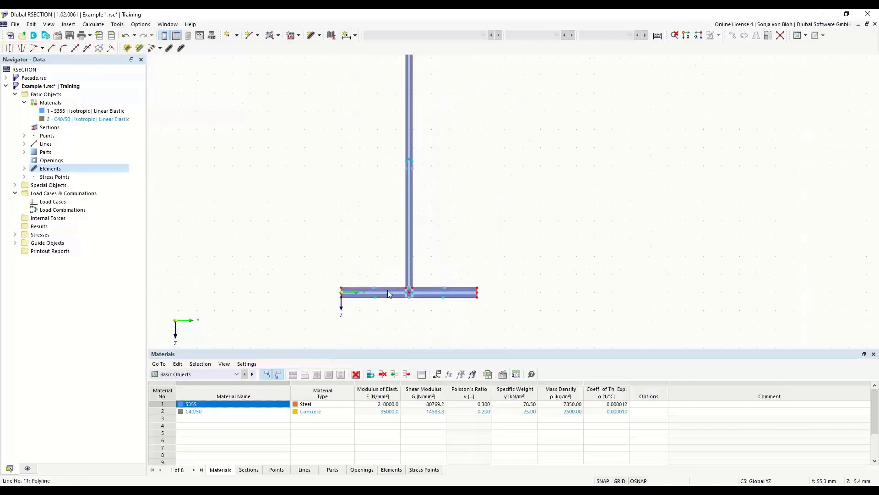
{"action": "left_click", "coordinate": [53, 50]}
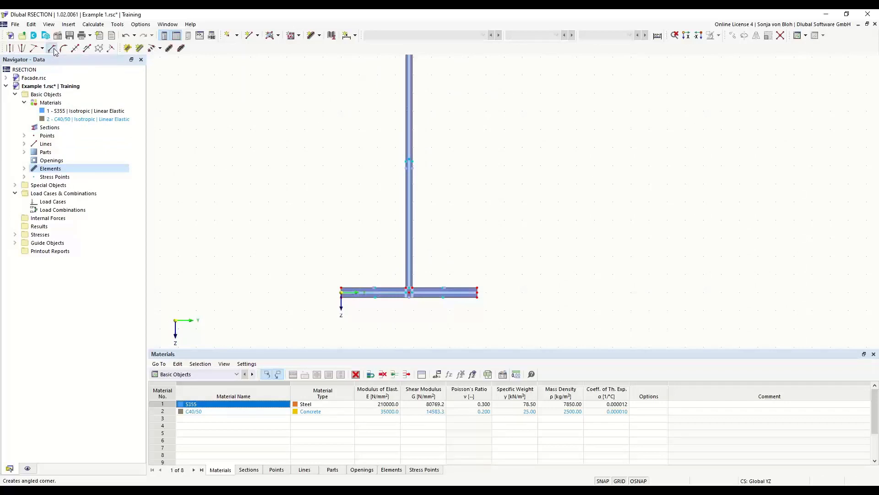
{"action": "left_click_drag", "start_coordinate": [118, 59], "coordinate": [236, 91]}
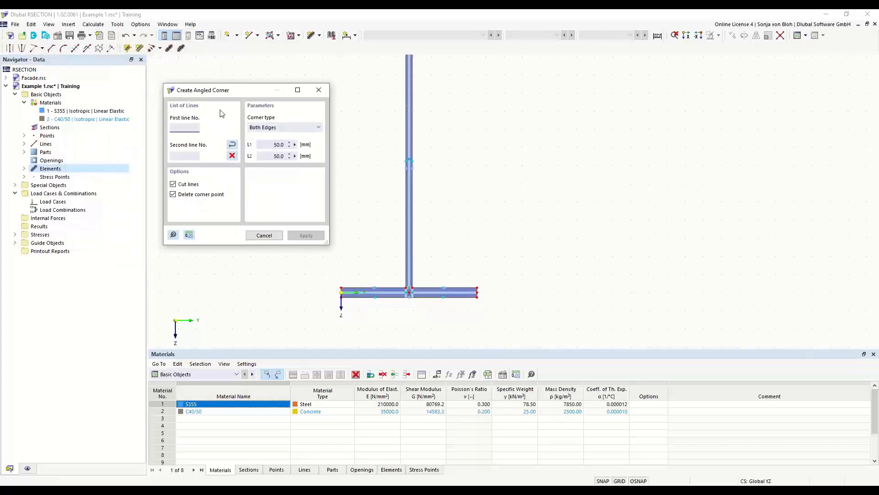
{"action": "left_click", "coordinate": [314, 128]}
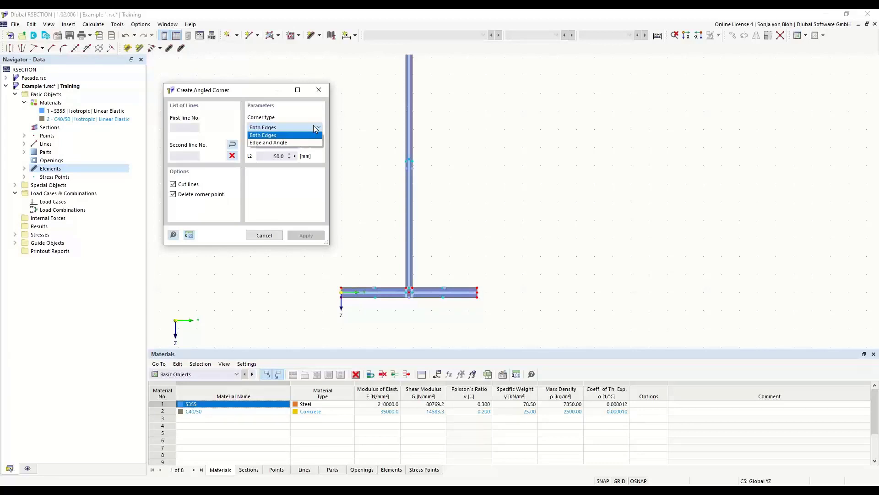
{"action": "left_click", "coordinate": [272, 143]}
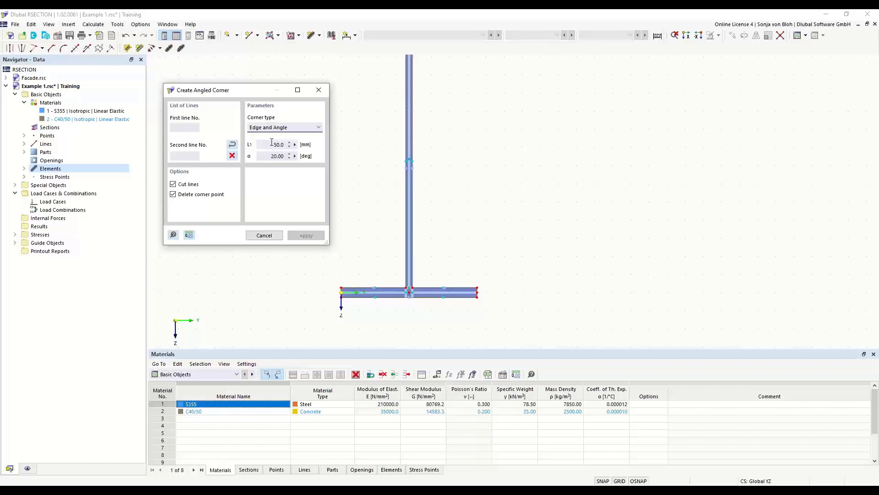
{"action": "double_click", "coordinate": [277, 144]}
{"action": "type", "text": "6*sqrt(2)"}
{"action": "left_click", "coordinate": [268, 153]}
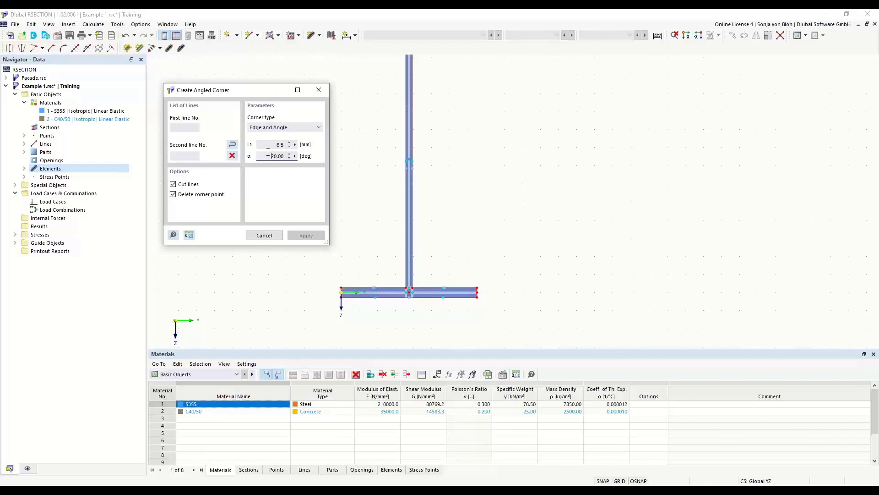
{"action": "left_click_drag", "start_coordinate": [266, 155], "coordinate": [303, 164]}
{"action": "type", "text": "45"}
Step: Apply the angled corner on both sides of the web where it meets the bottom flange, and end the command
{"action": "scroll", "coordinate": [404, 286], "scroll_direction": "up", "scroll_amount": 1}
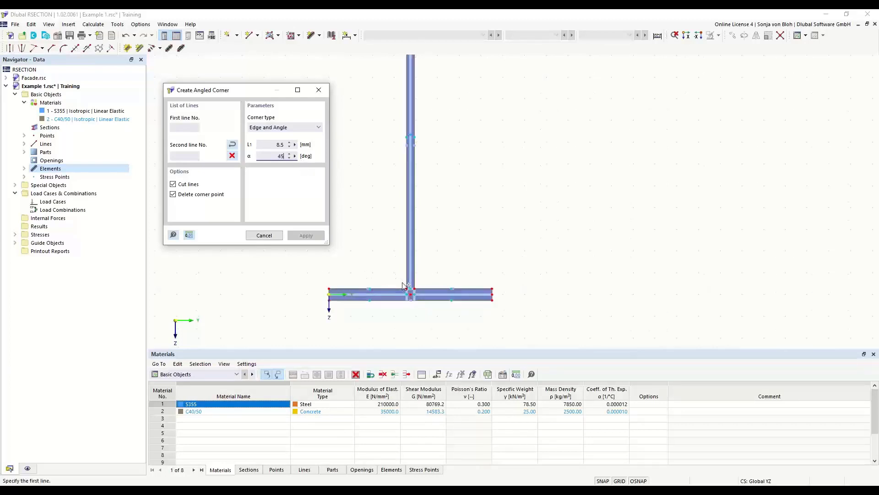
{"action": "scroll", "coordinate": [405, 286], "scroll_direction": "up", "scroll_amount": 3}
{"action": "left_click", "coordinate": [408, 258]}
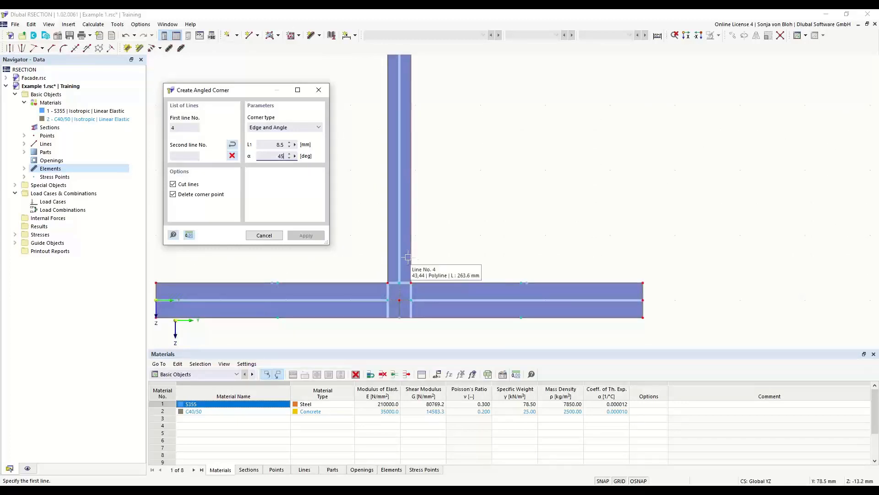
{"action": "left_click", "coordinate": [408, 257]}
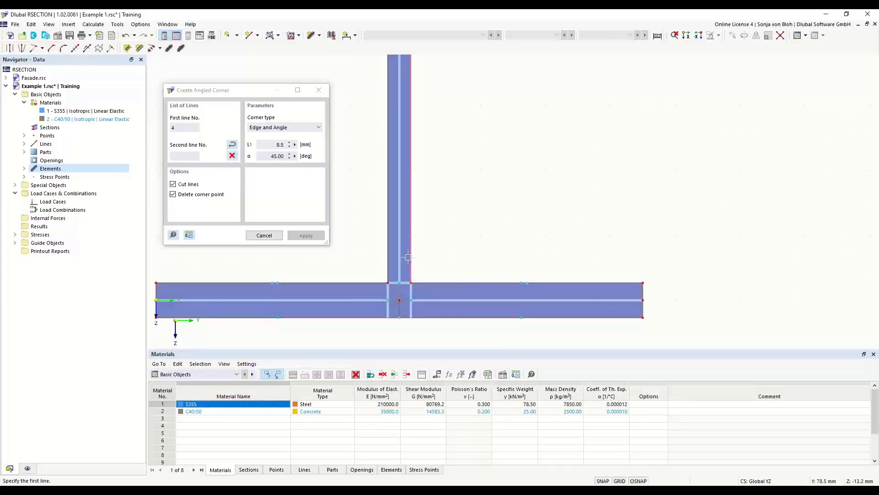
{"action": "left_click", "coordinate": [434, 280]}
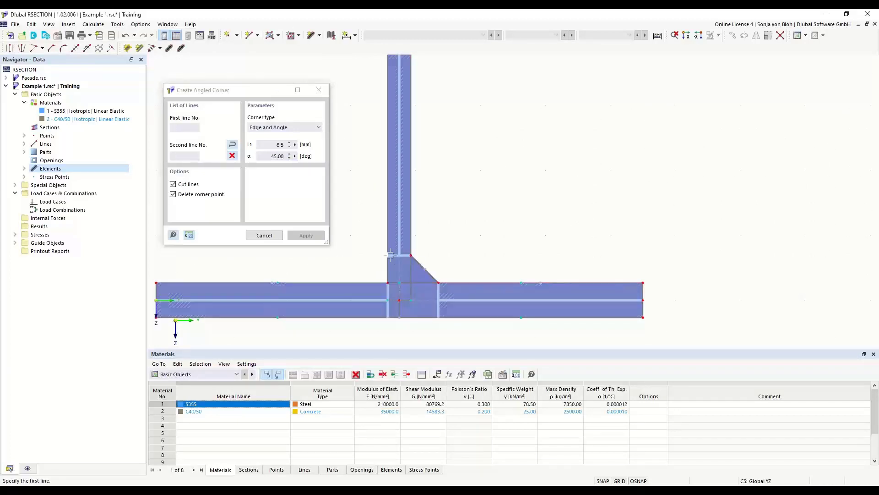
{"action": "left_click", "coordinate": [364, 282]}
{"action": "scroll", "coordinate": [508, 276], "scroll_direction": "down", "scroll_amount": 5}
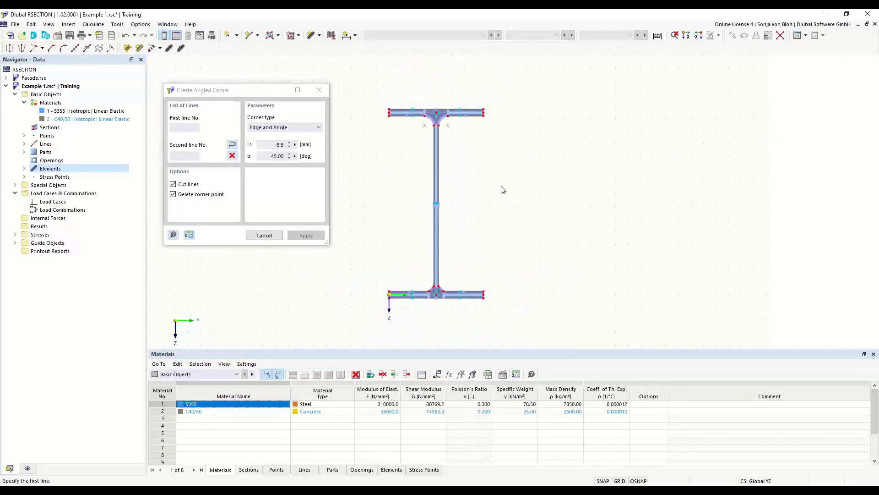
{"action": "key", "text": "Escape"}
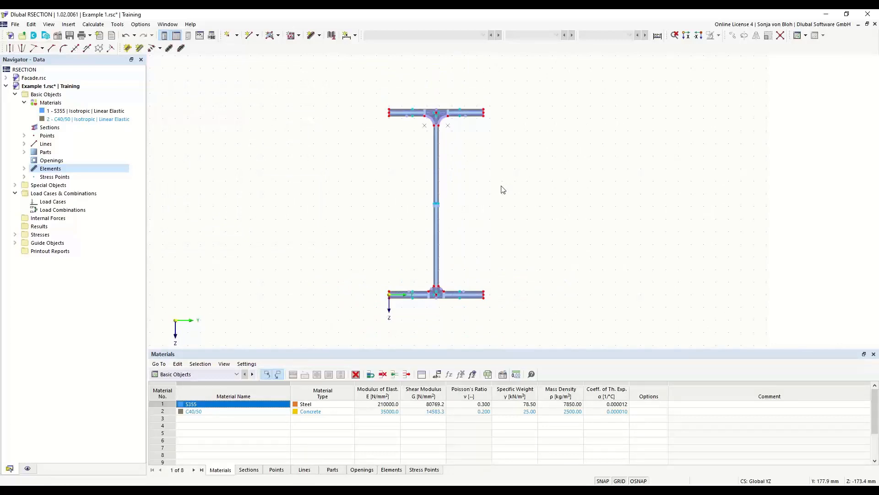
Step: Create two load cases in the Permanent action category, named N and M
{"action": "scroll", "coordinate": [380, 133], "scroll_direction": "up", "scroll_amount": 3}
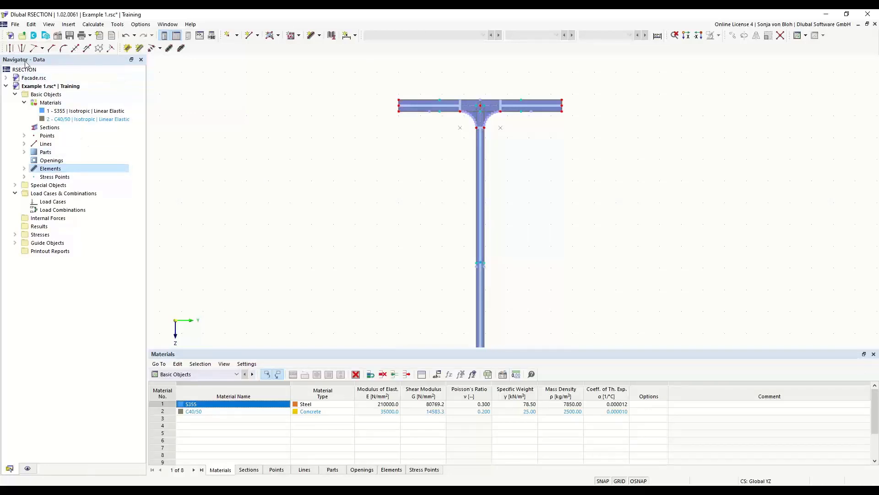
{"action": "right_click", "coordinate": [50, 205]}
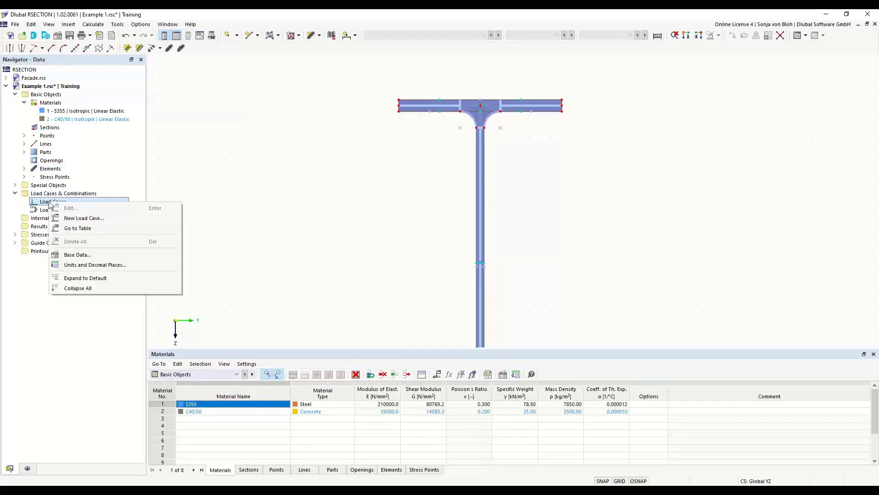
{"action": "left_click", "coordinate": [87, 221]}
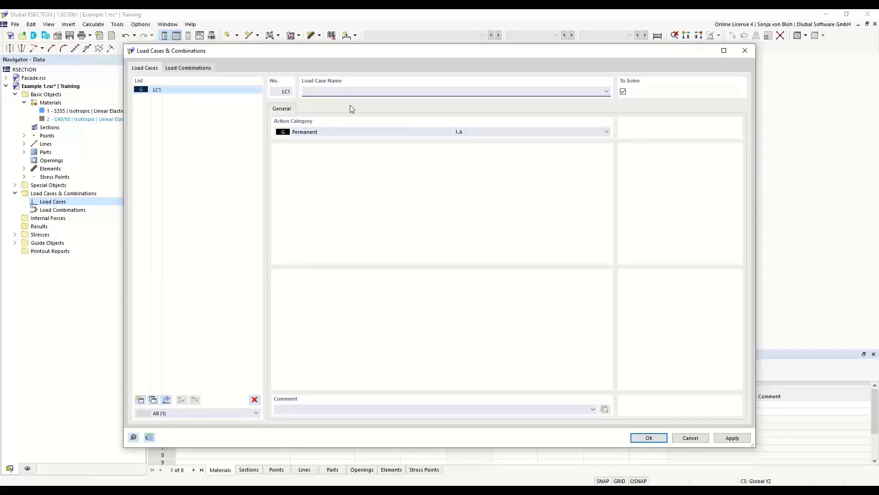
{"action": "type", "text": "N"}
{"action": "left_click", "coordinate": [141, 400]}
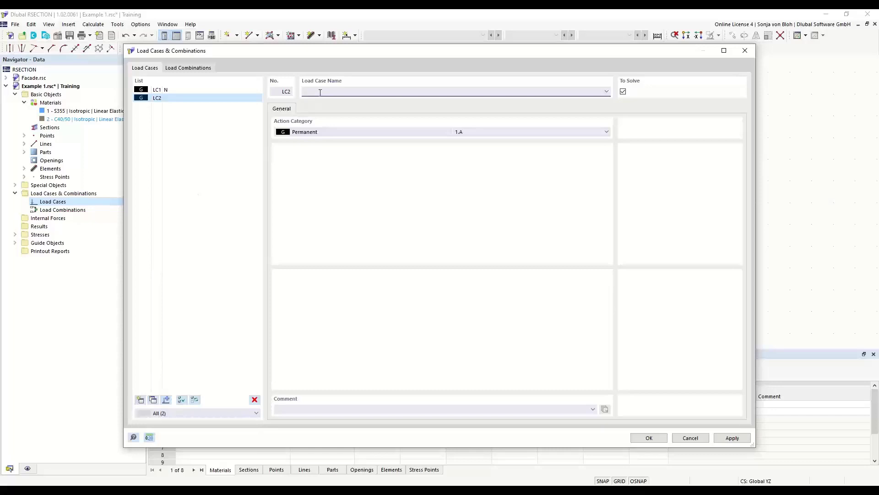
{"action": "type", "text": "M"}
Step: Create a load combination from both load cases with factor 1.00 each, name it N + M, and accept the load definitions
{"action": "left_click", "coordinate": [189, 67]}
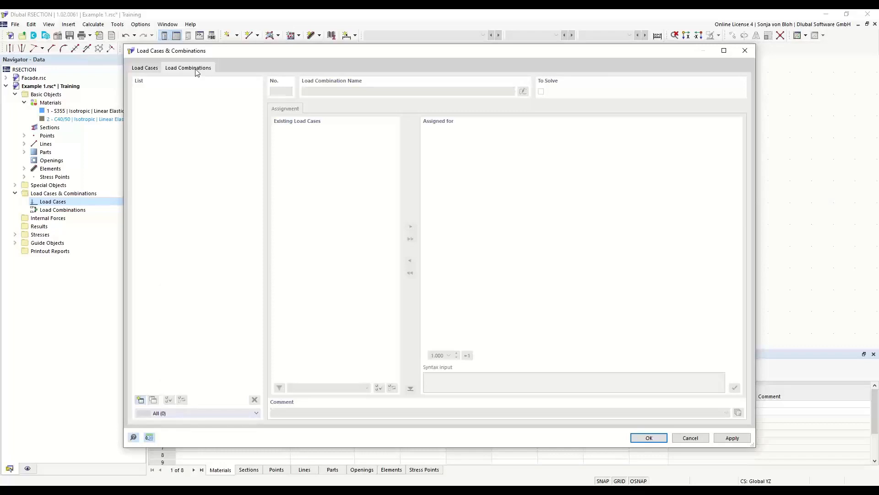
{"action": "left_click", "coordinate": [141, 399]}
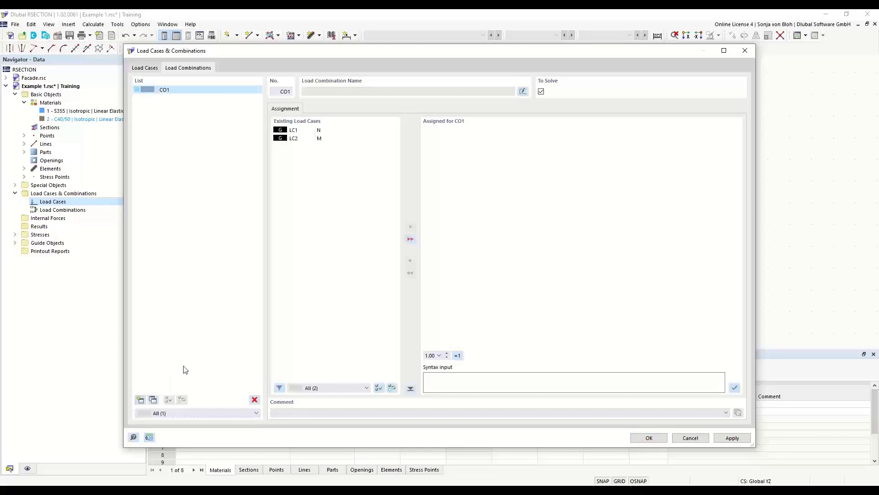
{"action": "left_click", "coordinate": [411, 238]}
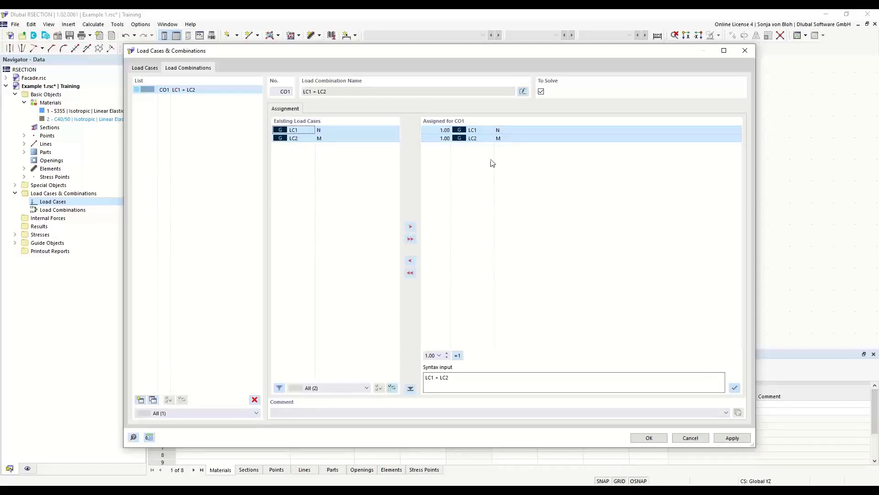
{"action": "left_click", "coordinate": [438, 130]}
{"action": "left_click", "coordinate": [439, 131]}
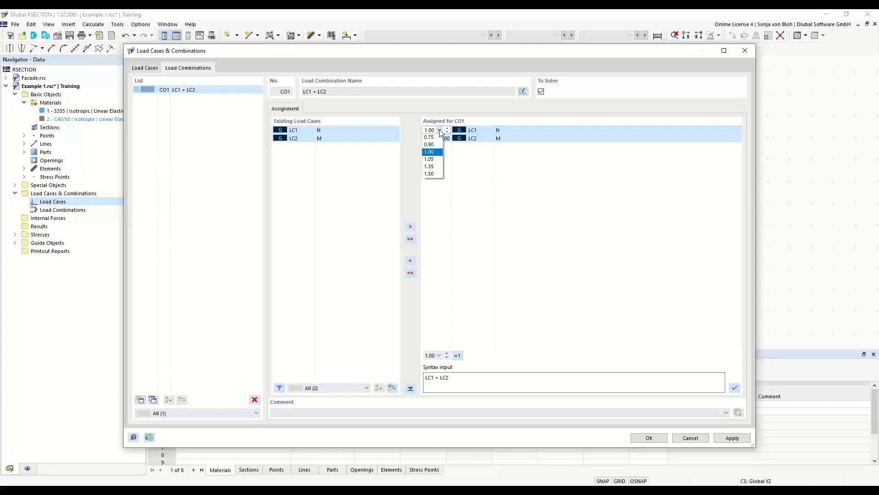
{"action": "left_click", "coordinate": [439, 131]}
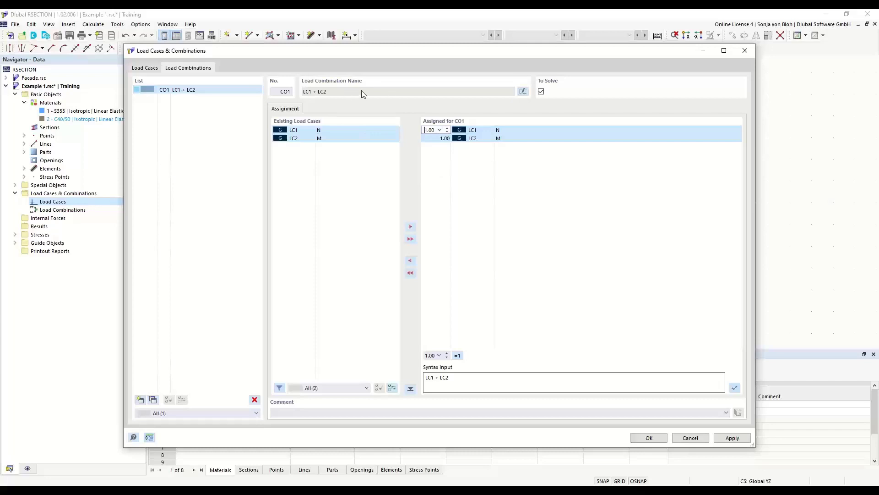
{"action": "left_click", "coordinate": [523, 91]}
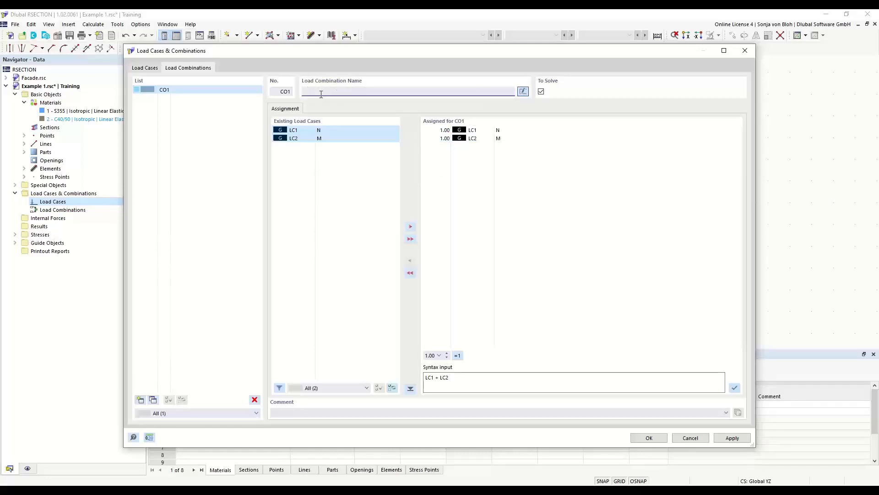
{"action": "type", "text": "N + M"}
{"action": "left_click", "coordinate": [643, 439]}
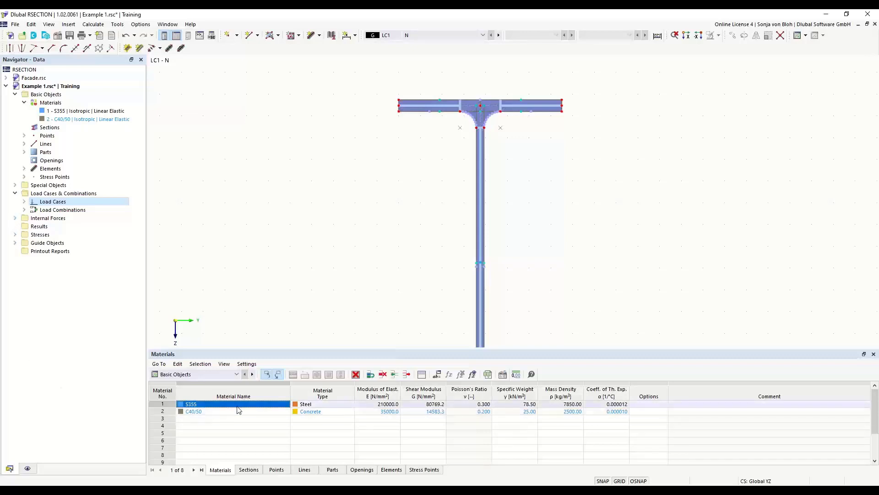
Step: Define internal forces for load case LC1 - N with an axial force N of -10 kN, and apply them
{"action": "left_click", "coordinate": [238, 375]}
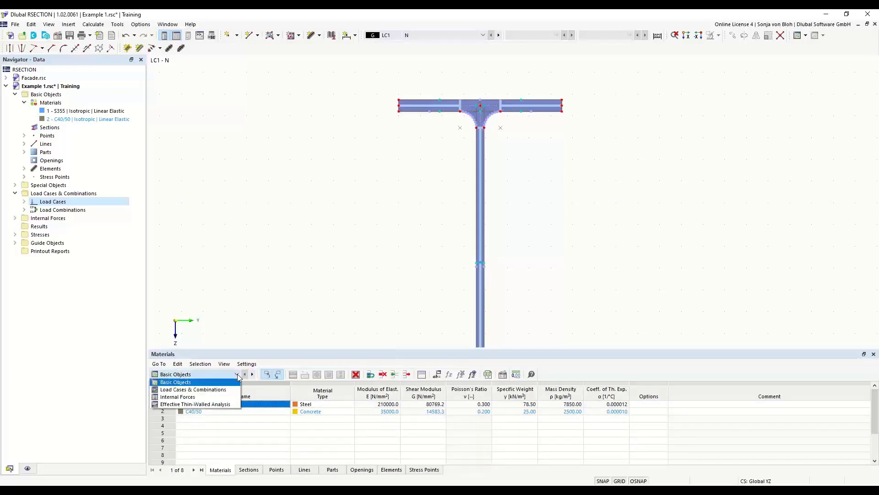
{"action": "left_click", "coordinate": [181, 397]}
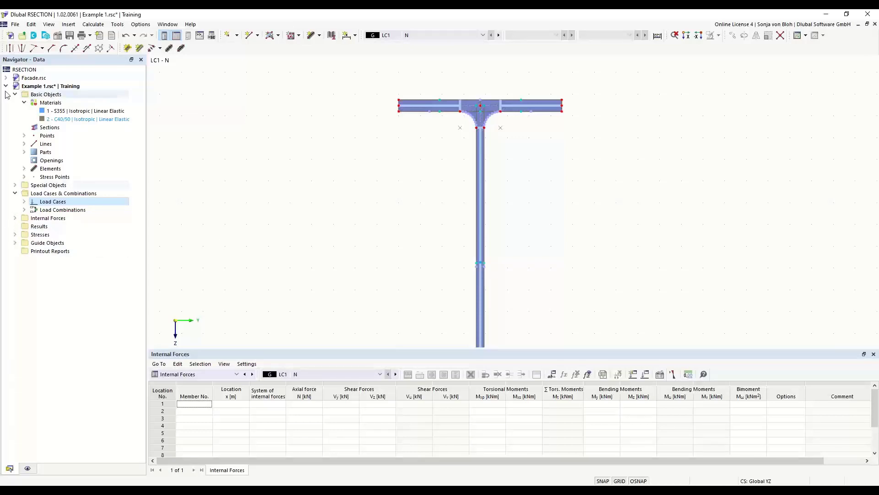
{"action": "left_click", "coordinate": [15, 218]}
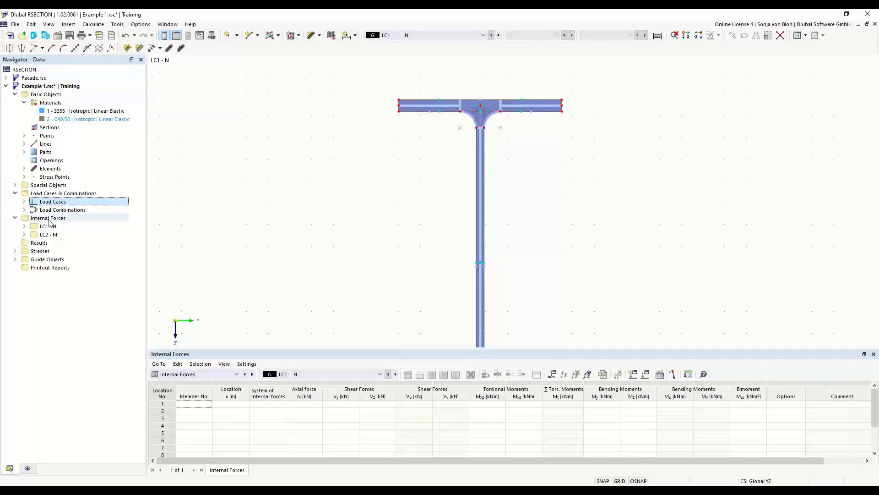
{"action": "left_click", "coordinate": [24, 226]}
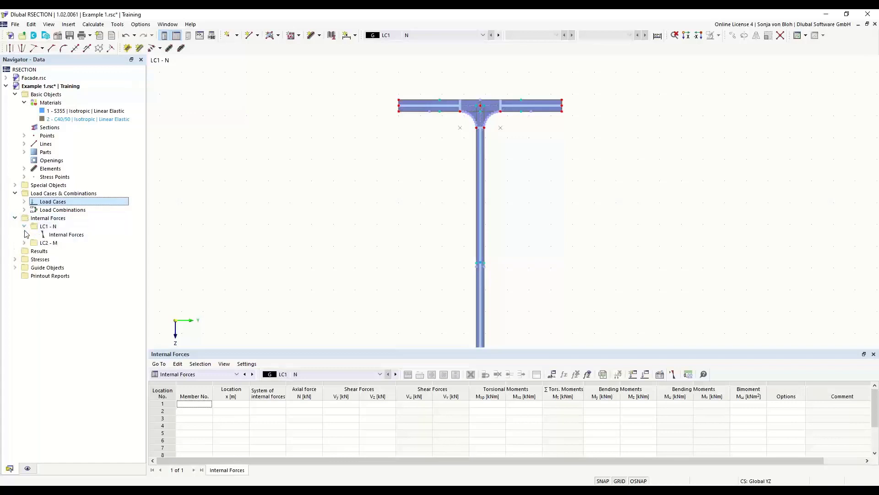
{"action": "double_click", "coordinate": [66, 235]}
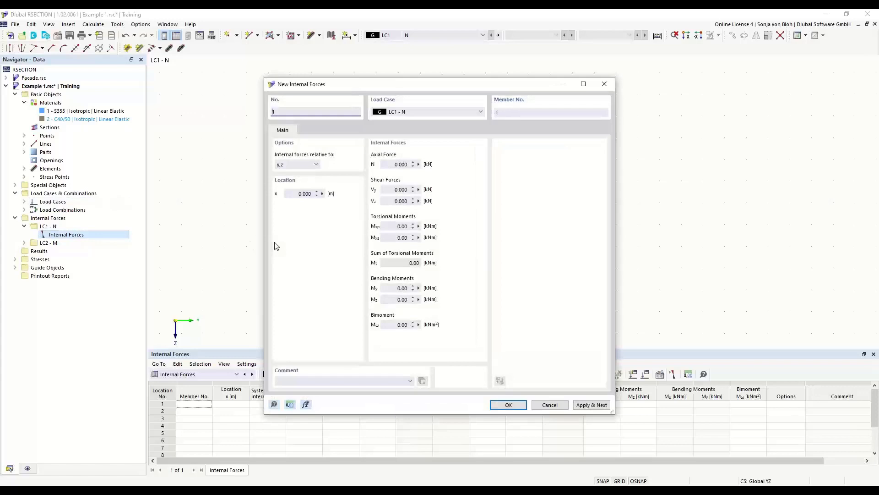
{"action": "left_click", "coordinate": [397, 164]}
{"action": "type", "text": "-10"}
{"action": "left_click", "coordinate": [580, 409]}
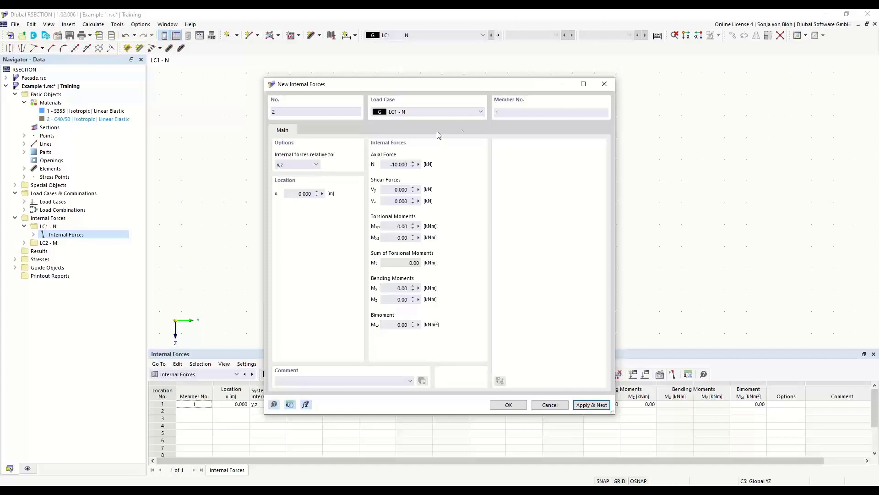
Step: Define internal forces for load case LC2 - M with N of 0 kN and a bending moment My of 100 kNm
{"action": "left_click", "coordinate": [482, 112]}
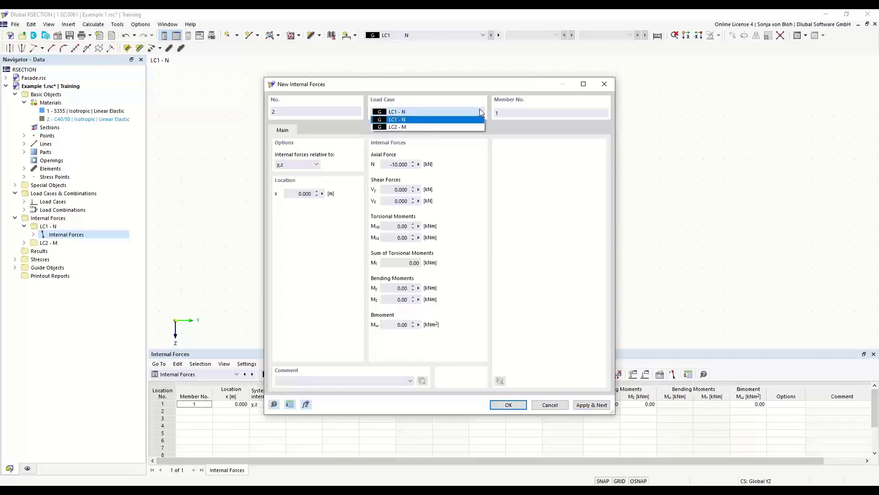
{"action": "left_click", "coordinate": [420, 127]}
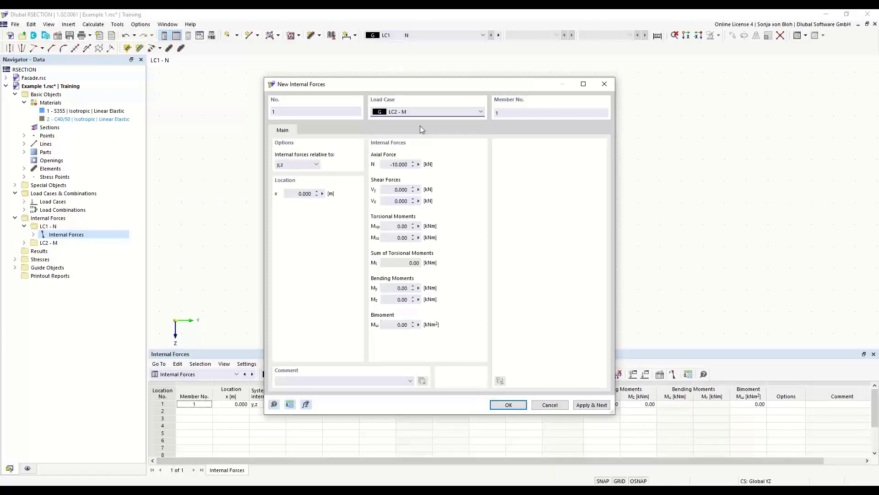
{"action": "left_click", "coordinate": [386, 164]}
{"action": "type", "text": "0"}
{"action": "double_click", "coordinate": [389, 288]}
{"action": "type", "text": "100"}
{"action": "left_click", "coordinate": [512, 406]}
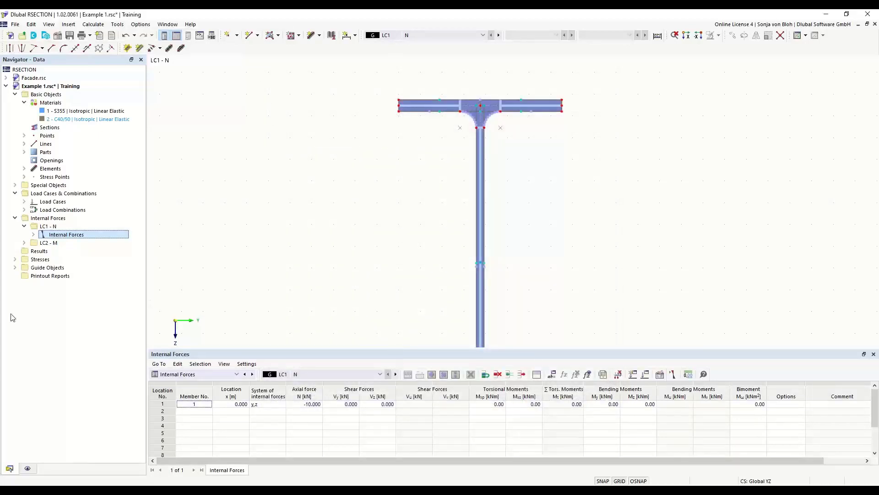
Step: Review the internal forces entries stored under load cases LC1 - N and LC2 - M
{"action": "left_click", "coordinate": [33, 234]}
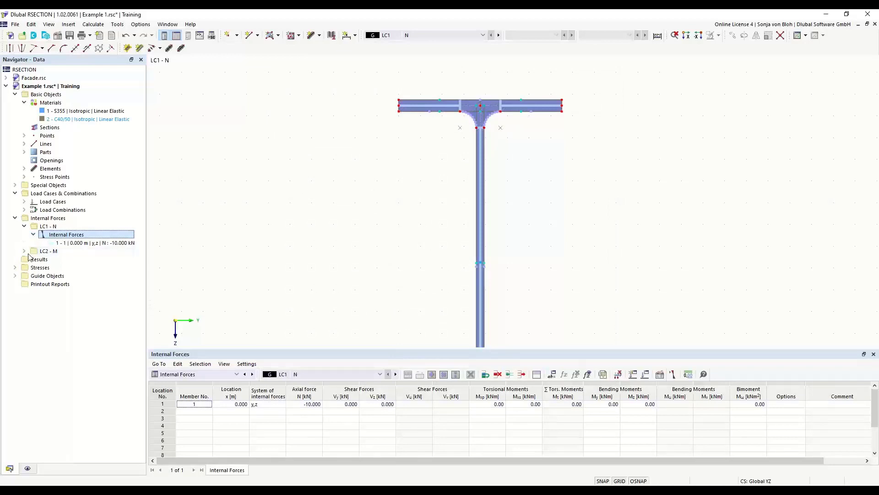
{"action": "left_click", "coordinate": [98, 243]}
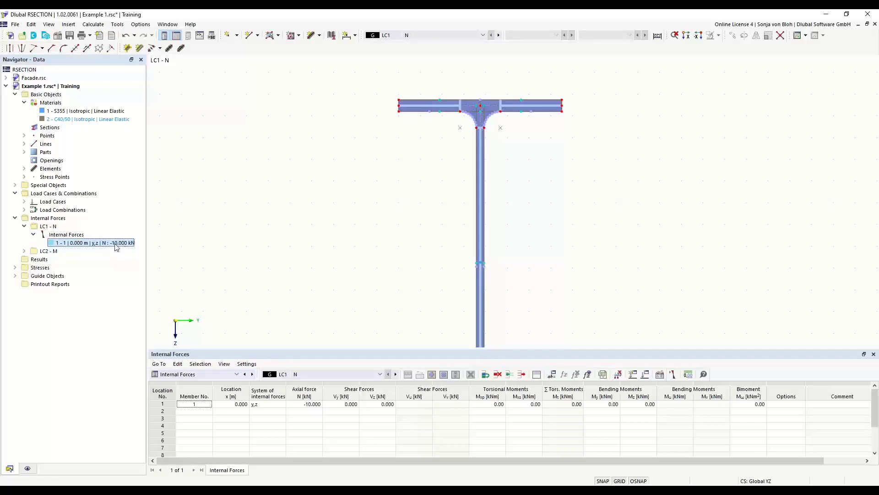
{"action": "left_click", "coordinate": [24, 251]}
{"action": "left_click", "coordinate": [32, 259]}
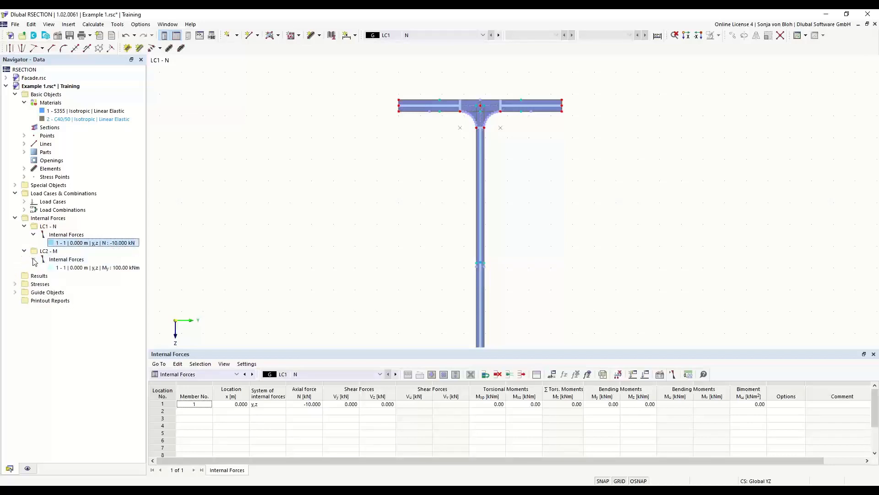
{"action": "left_click", "coordinate": [85, 268]}
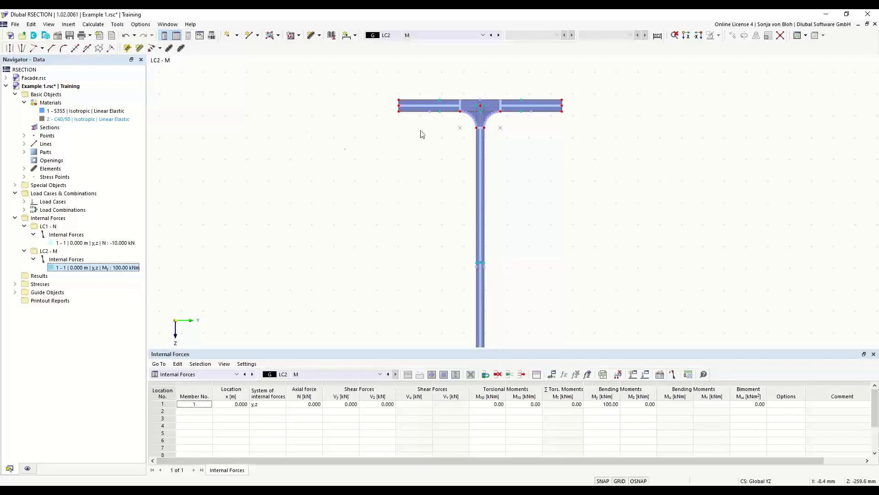
Step: Create standard stress point no. 100 at Cartesian coordinates Y 75 mm and Z -100 mm
{"action": "scroll", "coordinate": [440, 104], "scroll_direction": "up", "scroll_amount": 3}
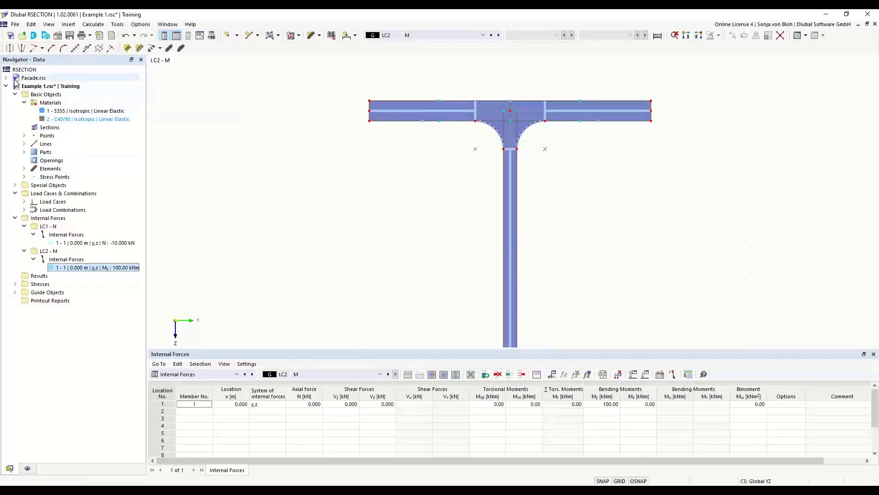
{"action": "left_click", "coordinate": [25, 177]}
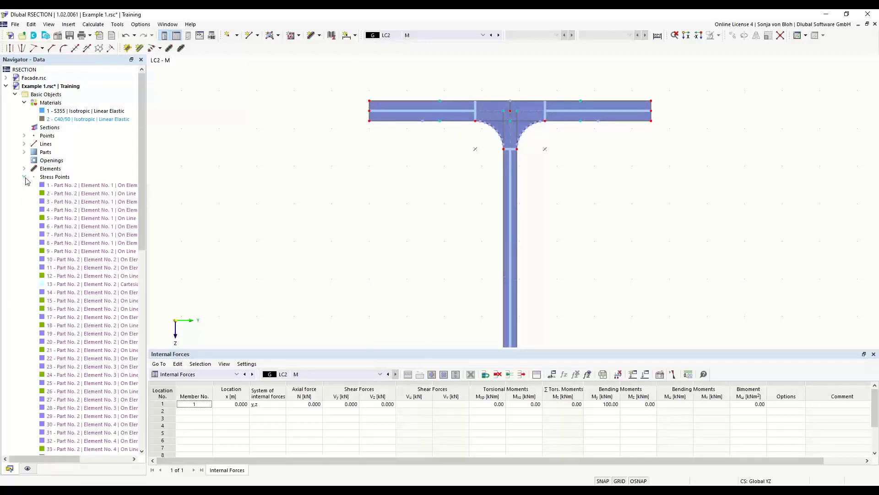
{"action": "right_click", "coordinate": [62, 178]}
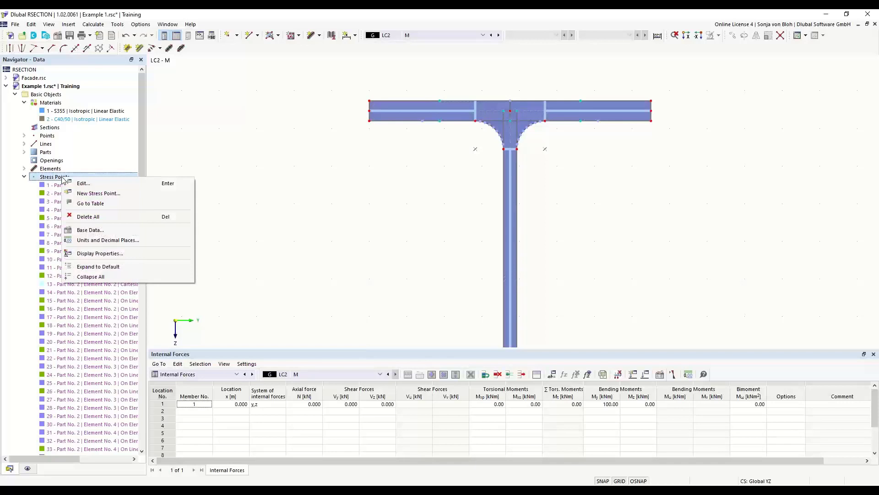
{"action": "left_click", "coordinate": [99, 194]}
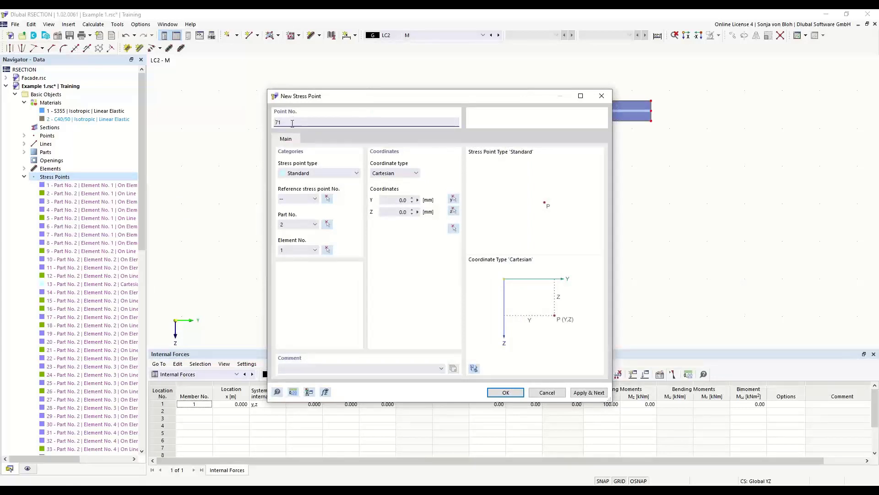
{"action": "double_click", "coordinate": [276, 121]}
{"action": "type", "text": "100"}
{"action": "left_click", "coordinate": [401, 201]}
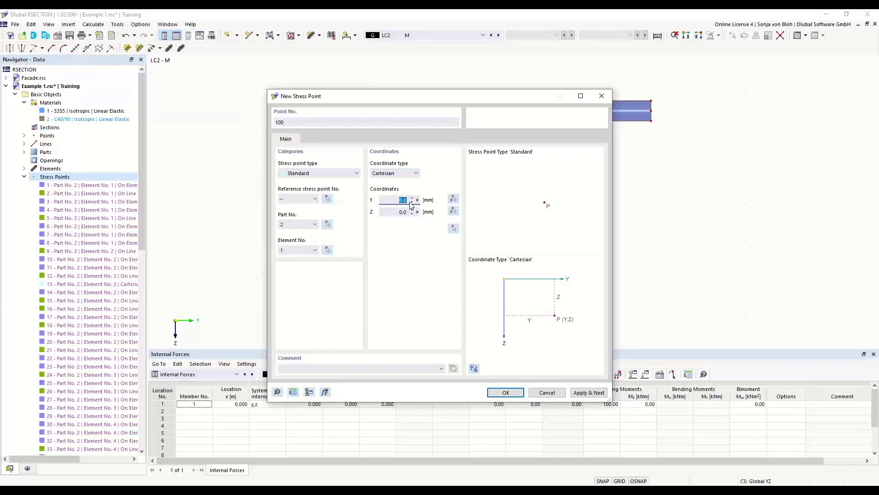
{"action": "type", "text": "75"}
{"action": "key", "text": "Tab"}
{"action": "type", "text": "-100"}
{"action": "left_click", "coordinate": [388, 201]}
{"action": "left_click", "coordinate": [504, 392]}
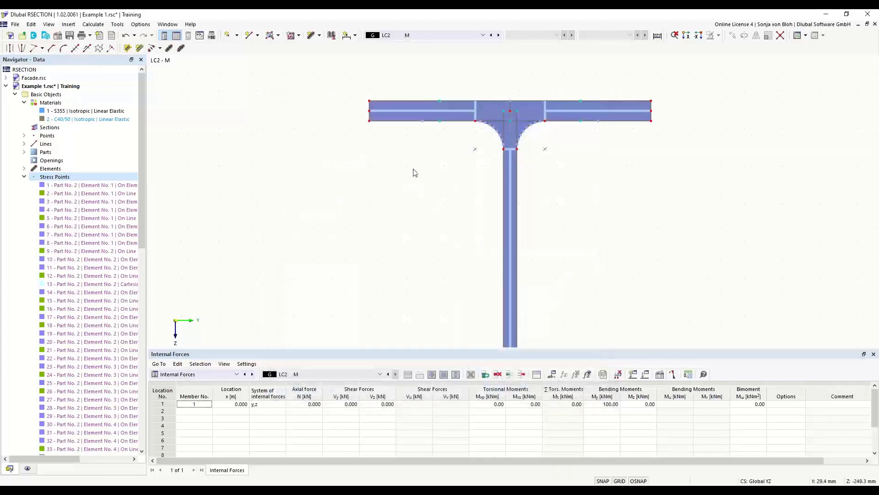
Step: Locate stress point 100 on the web by showing the object numbering, and hide the numbering again
{"action": "scroll", "coordinate": [415, 173], "scroll_direction": "down", "scroll_amount": 3}
{"action": "middle_click_drag", "start_coordinate": [402, 265], "coordinate": [393, 142]}
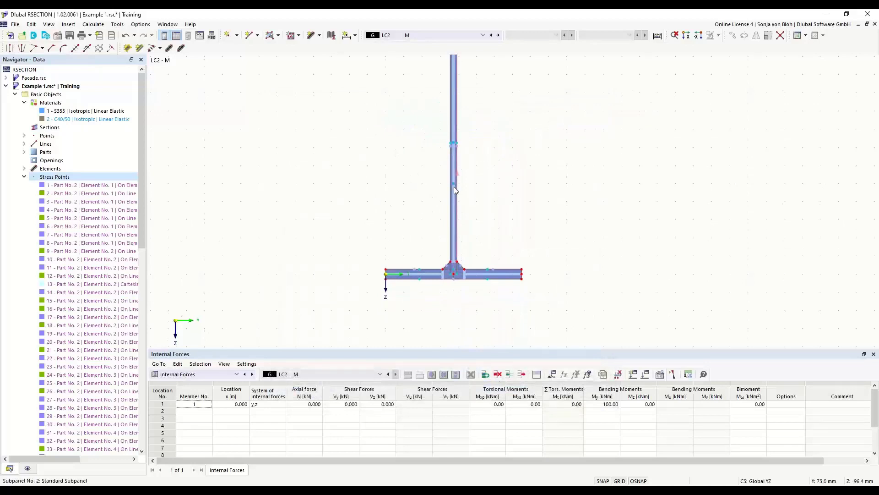
{"action": "mouse_move", "coordinate": [454, 182]}
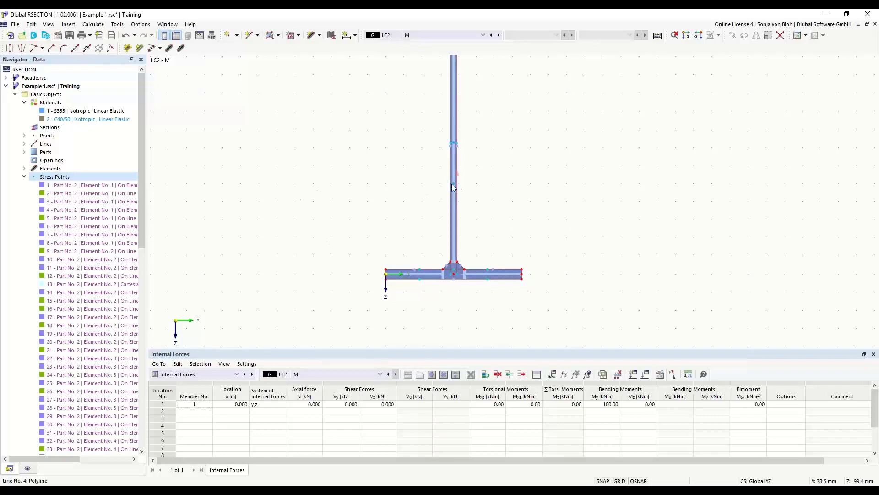
{"action": "right_click", "coordinate": [296, 161]}
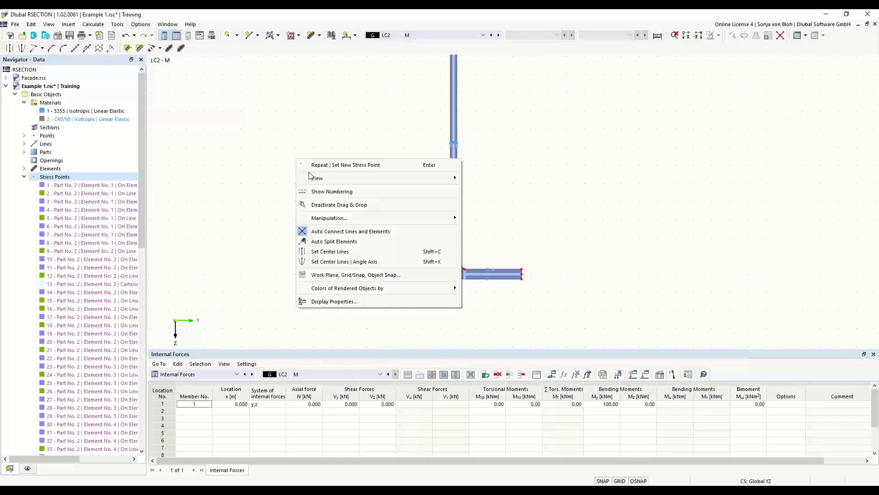
{"action": "left_click", "coordinate": [324, 193]}
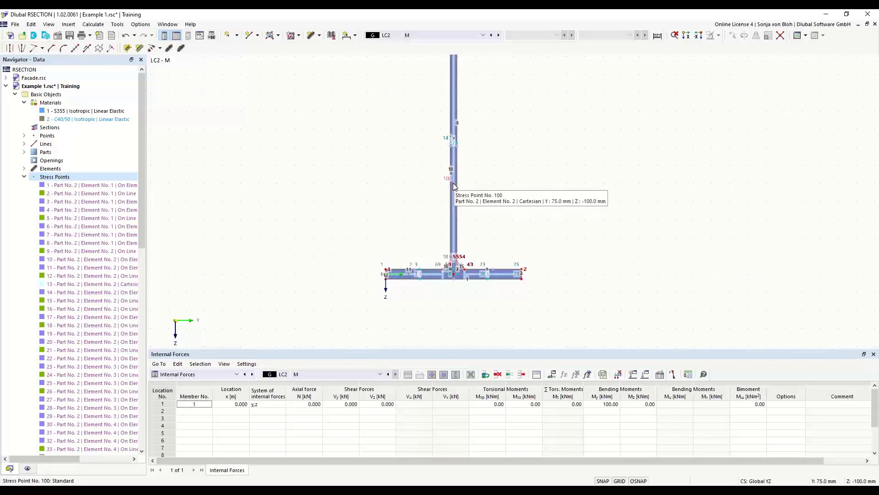
{"action": "right_click", "coordinate": [302, 165]}
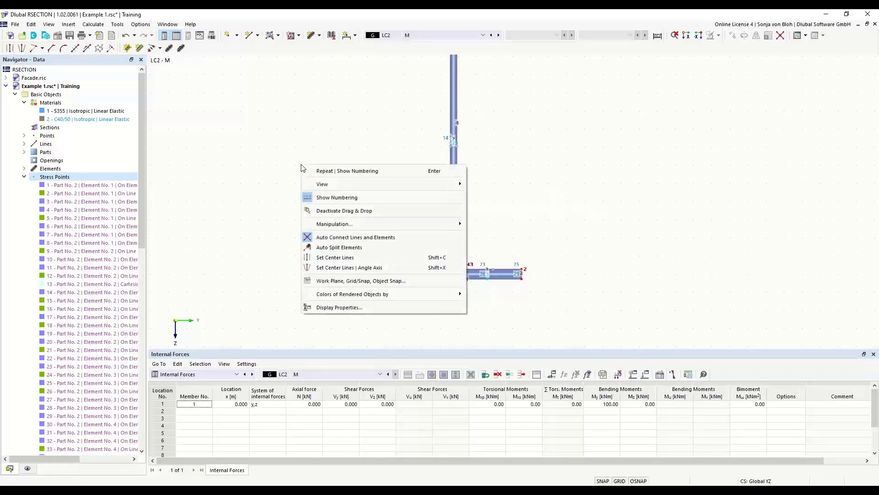
{"action": "left_click", "coordinate": [330, 199]}
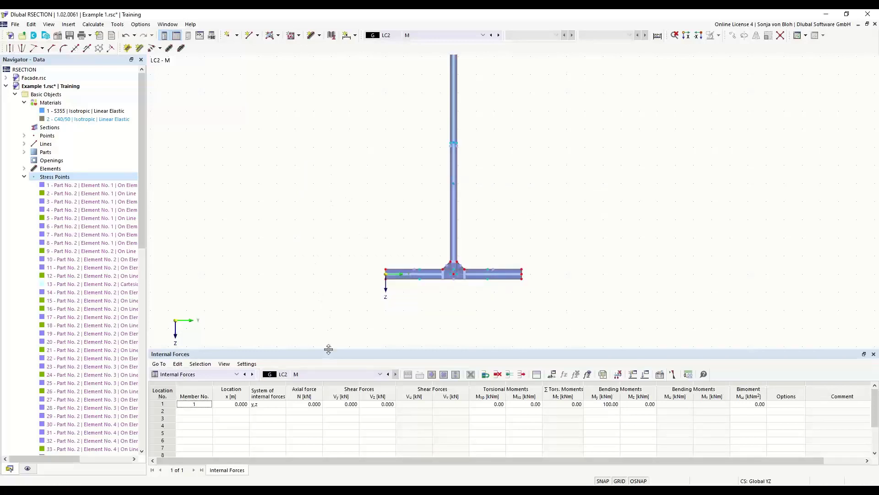
Step: Enlarge the model view to show the whole section, and look over the display settings for the model objects
{"action": "left_click_drag", "start_coordinate": [328, 351], "coordinate": [338, 381]}
{"action": "middle_click_drag", "start_coordinate": [318, 193], "coordinate": [324, 252]}
{"action": "scroll", "coordinate": [304, 202], "scroll_direction": "down", "scroll_amount": 1}
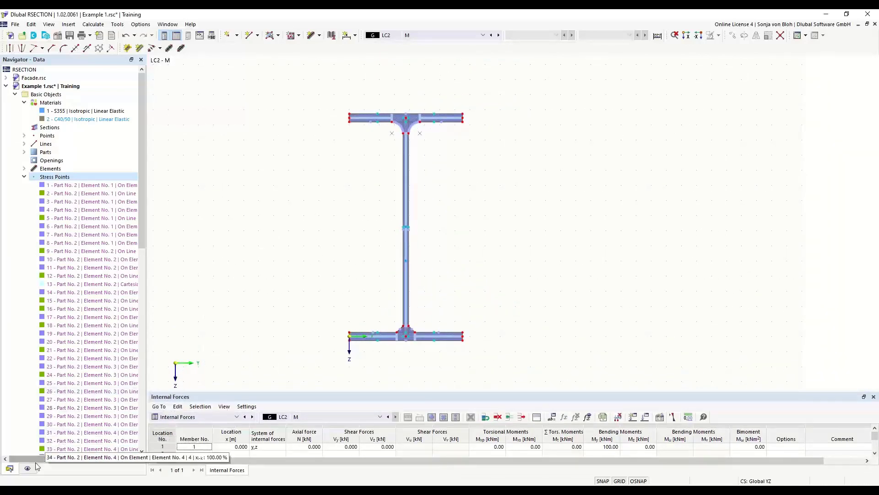
{"action": "left_click", "coordinate": [27, 468]}
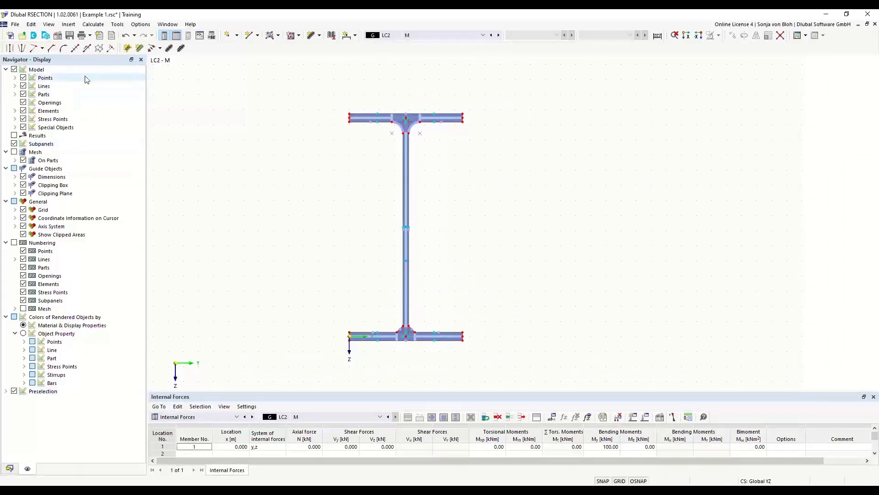
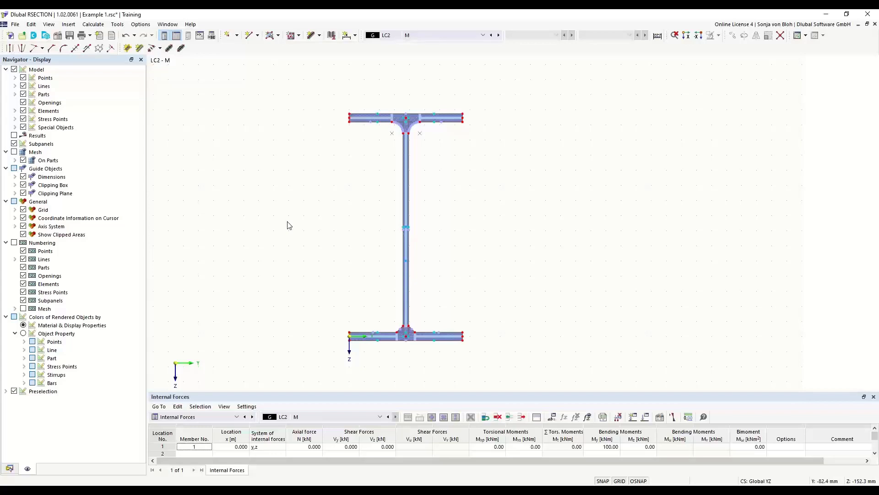
{"action": "left_click", "coordinate": [10, 467]}
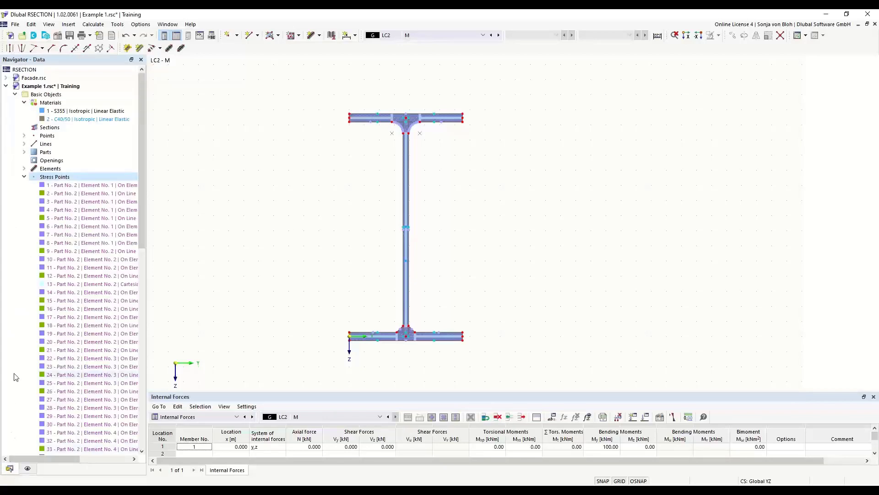
Step: Open the existing stress configuration and examine the definition of the total normal stress σx,tot
{"action": "left_click", "coordinate": [24, 177]}
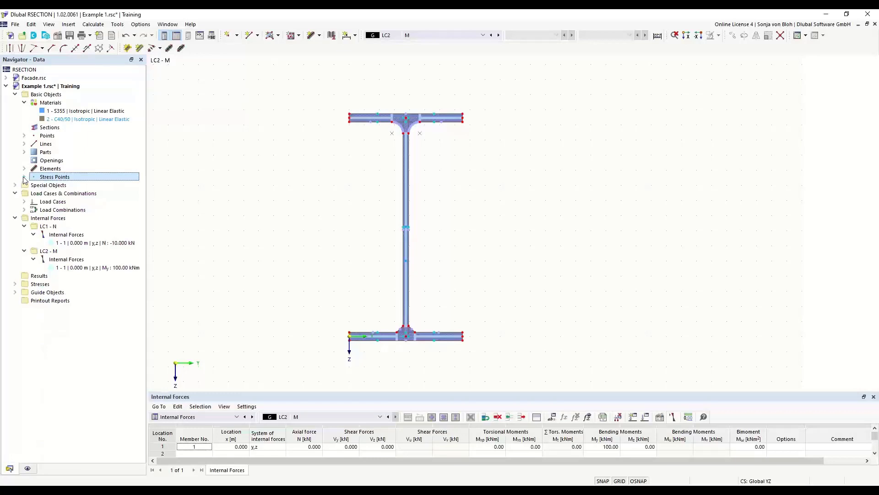
{"action": "left_click", "coordinate": [16, 284]}
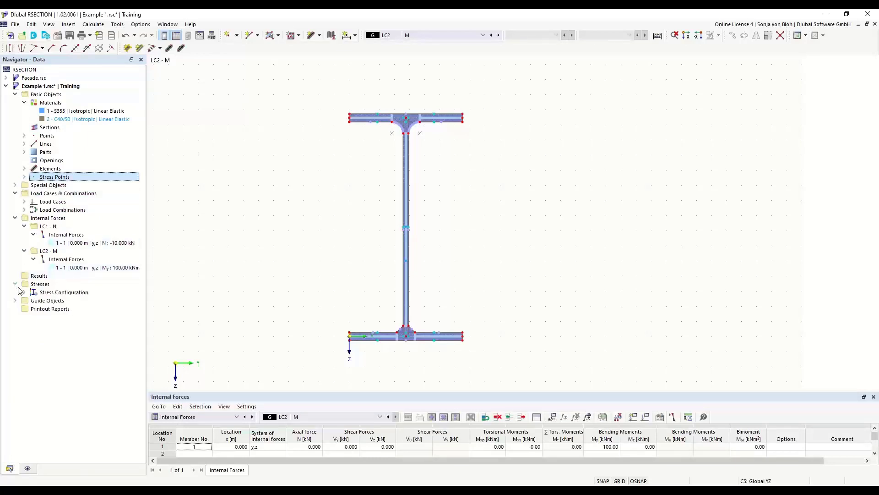
{"action": "left_click", "coordinate": [24, 292]}
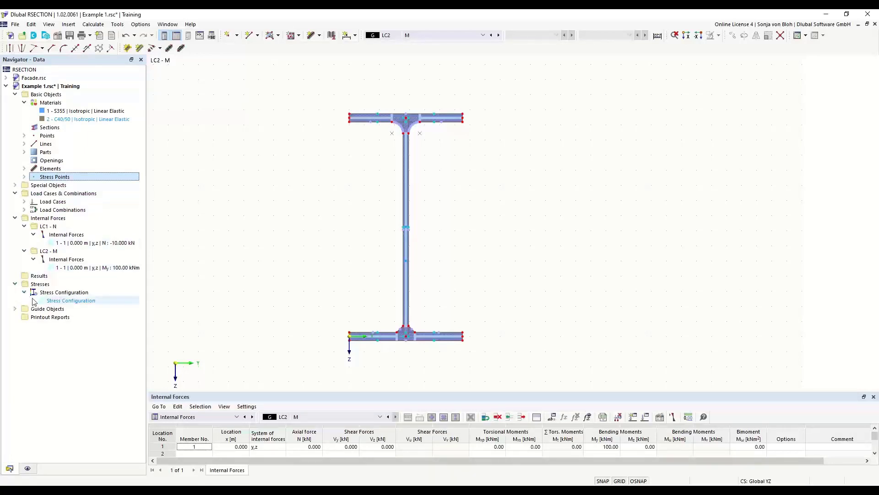
{"action": "left_click", "coordinate": [70, 302]}
{"action": "double_click", "coordinate": [69, 302]}
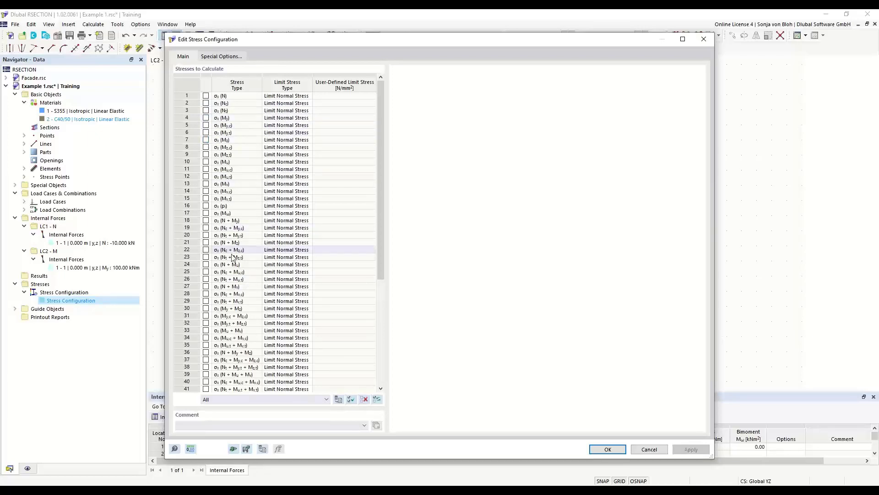
{"action": "left_click_drag", "start_coordinate": [383, 260], "coordinate": [383, 347]}
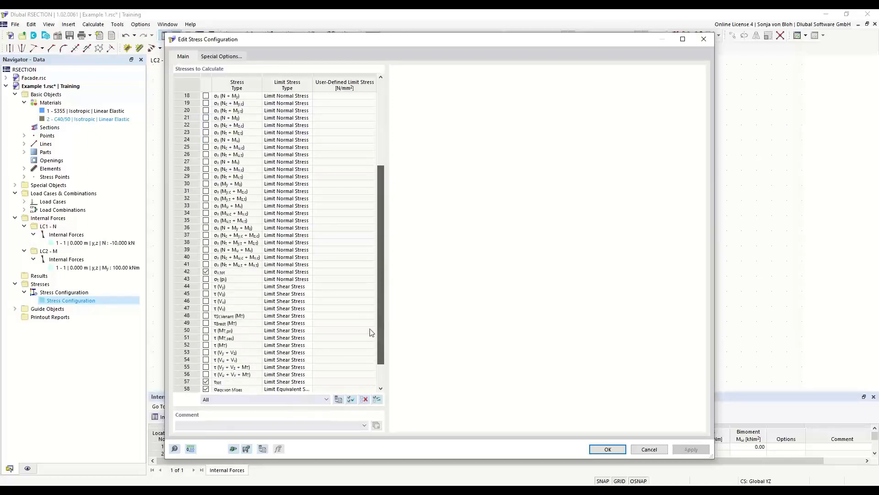
{"action": "left_click", "coordinate": [243, 273]}
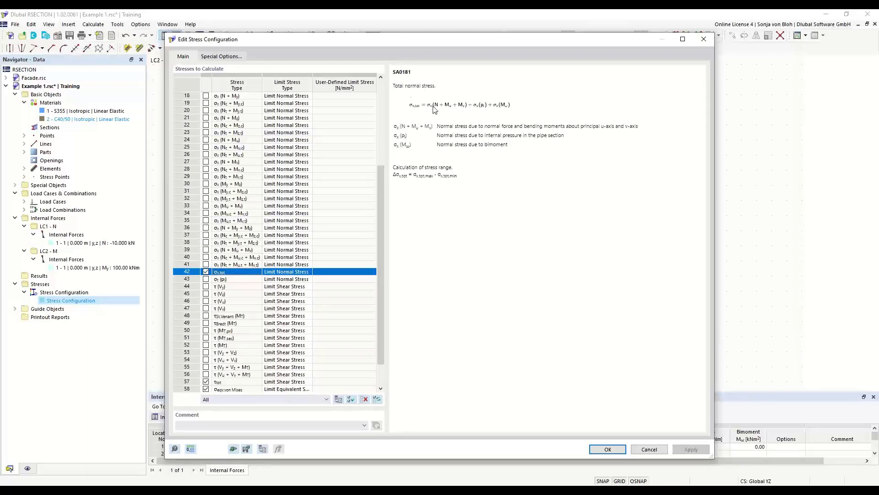
Step: Accept the stress configuration and run the calculation for all load cases and combinations
{"action": "left_click", "coordinate": [608, 449]}
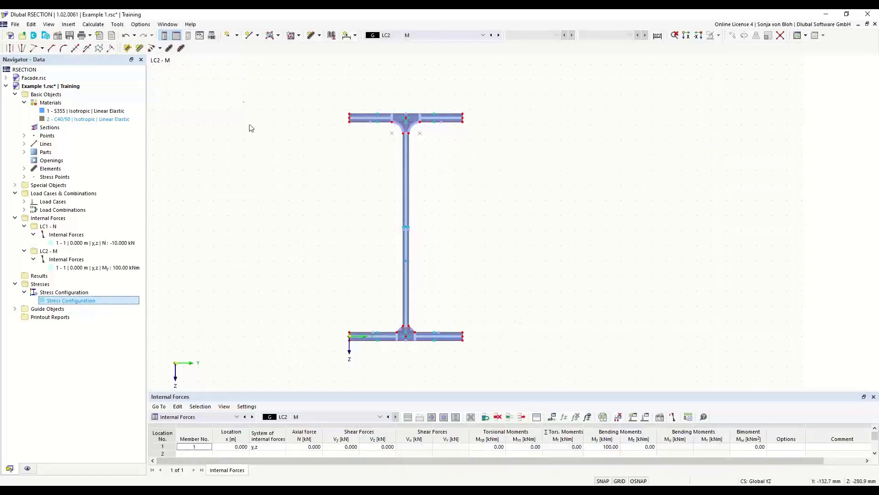
{"action": "left_click", "coordinate": [94, 28]}
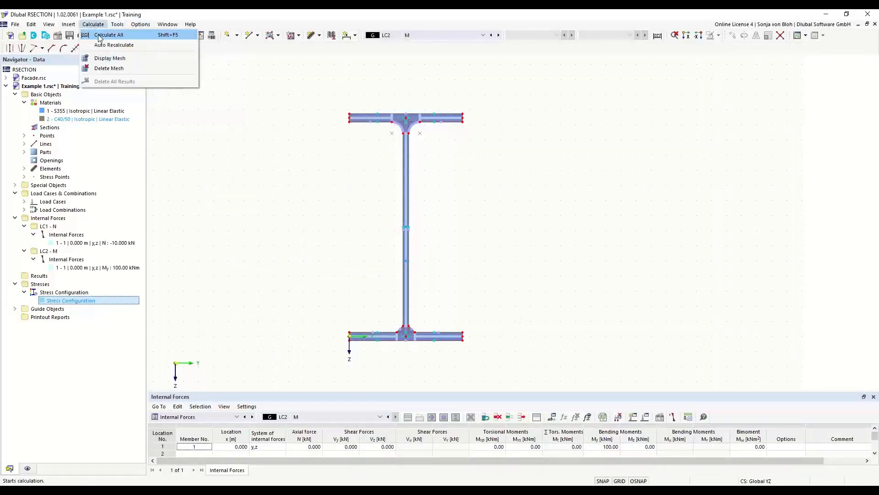
{"action": "left_click", "coordinate": [97, 34]}
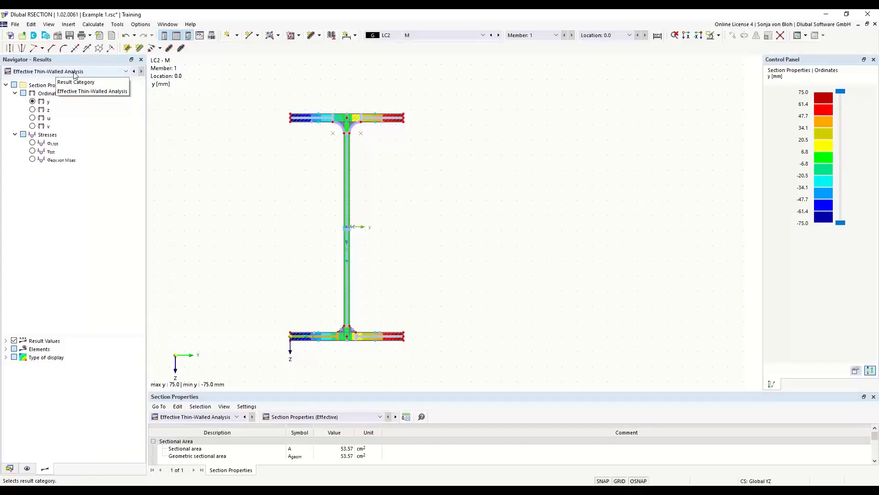
Step: Switch the graphical results to Thin-Walled Analysis and display the total normal stress σx,tot on the section
{"action": "left_click", "coordinate": [126, 71]}
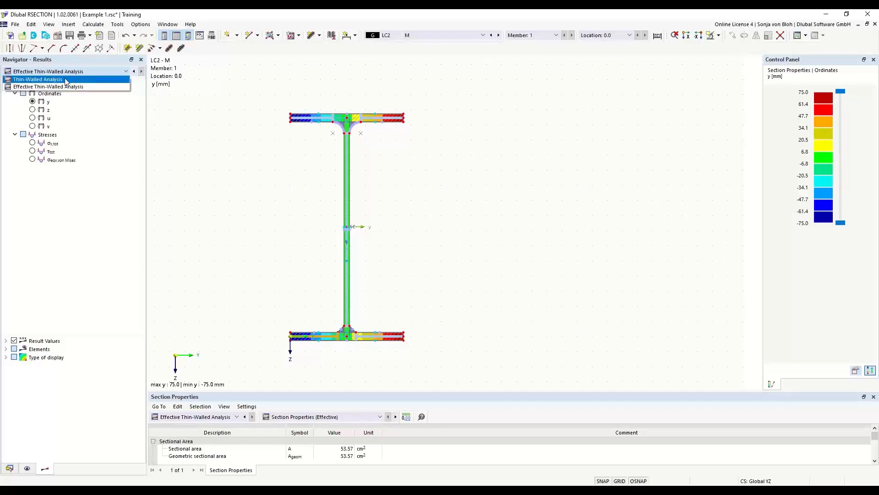
{"action": "left_click", "coordinate": [43, 80]}
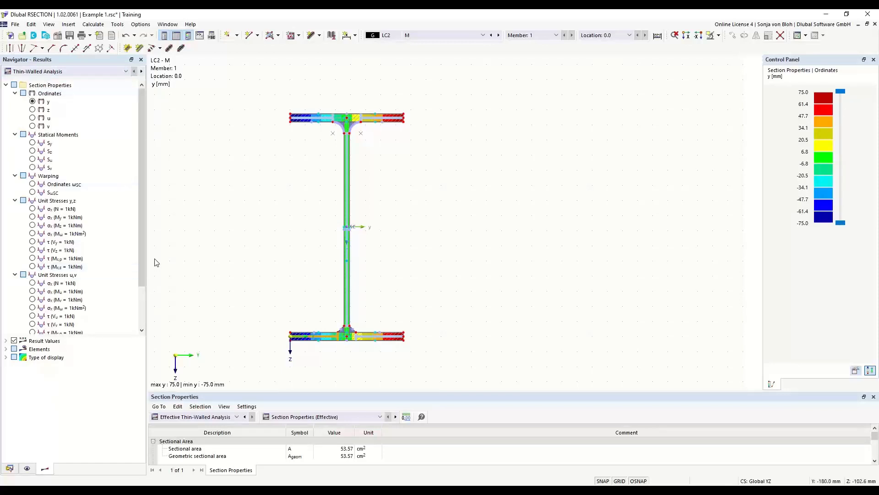
{"action": "scroll", "coordinate": [141, 235], "scroll_direction": "down", "scroll_amount": 2}
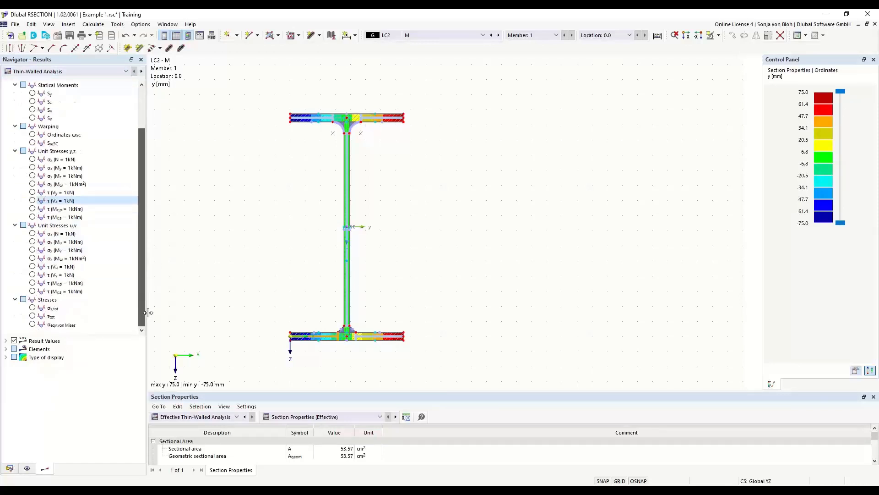
{"action": "left_click", "coordinate": [32, 308]}
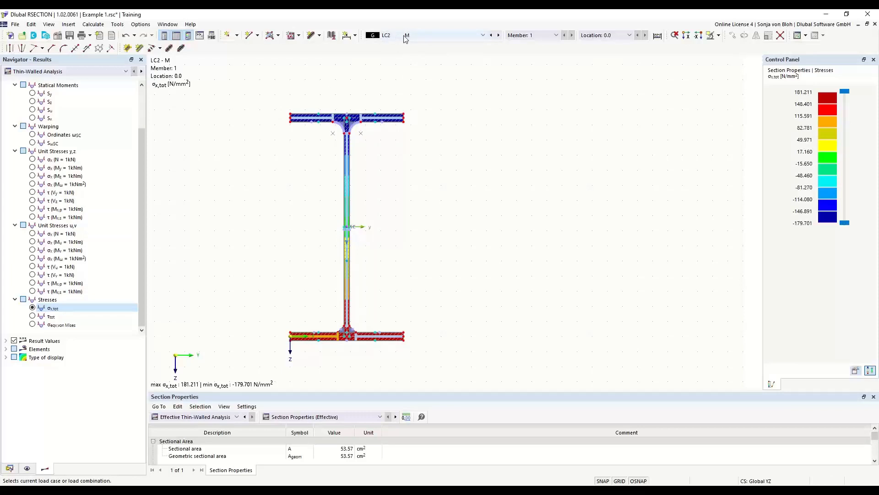
Step: Compare the σx,tot stress distribution for load case LC1 and combination CO1, ending on LC1
{"action": "left_click", "coordinate": [482, 37]}
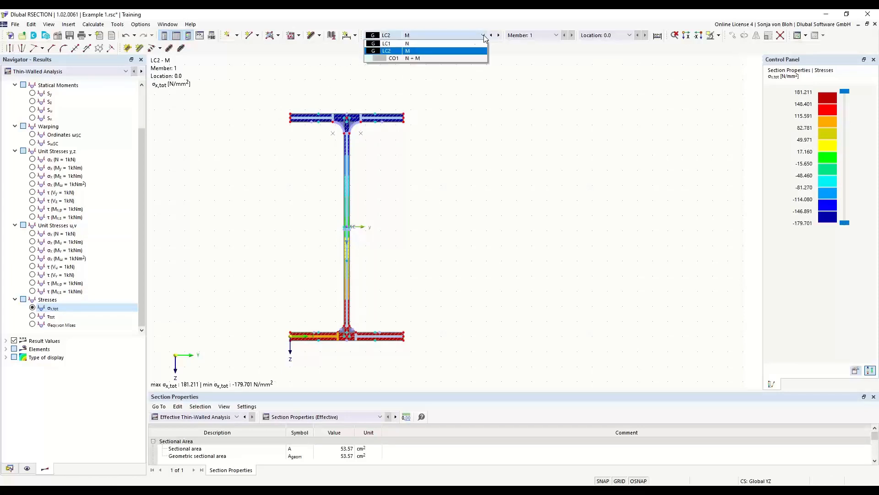
{"action": "left_click", "coordinate": [396, 44]}
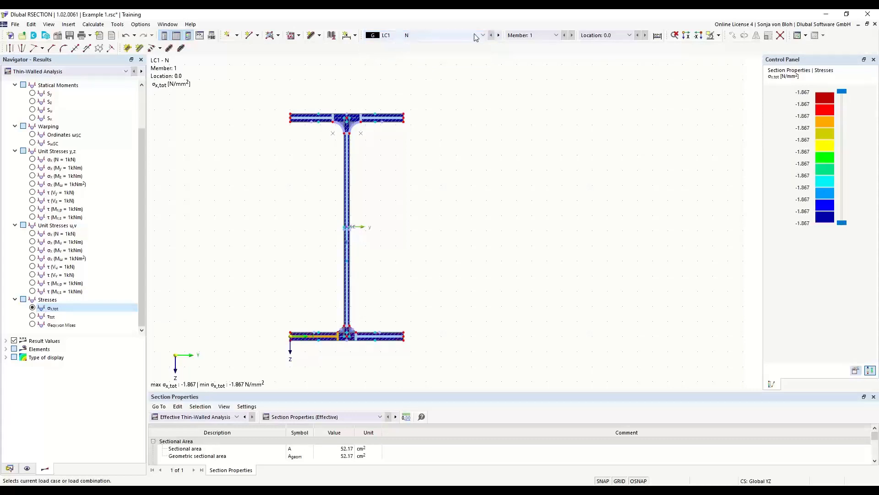
{"action": "left_click", "coordinate": [415, 36]}
{"action": "left_click", "coordinate": [417, 59]}
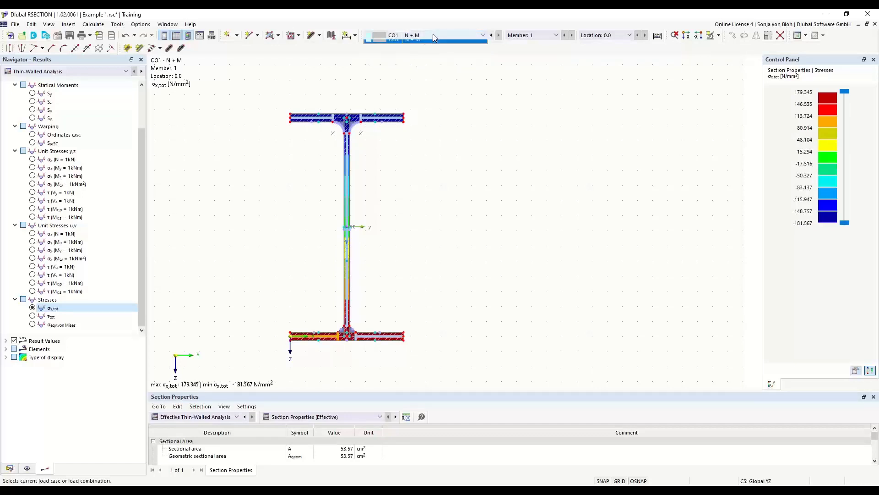
{"action": "left_click", "coordinate": [433, 35]}
{"action": "left_click", "coordinate": [414, 37]}
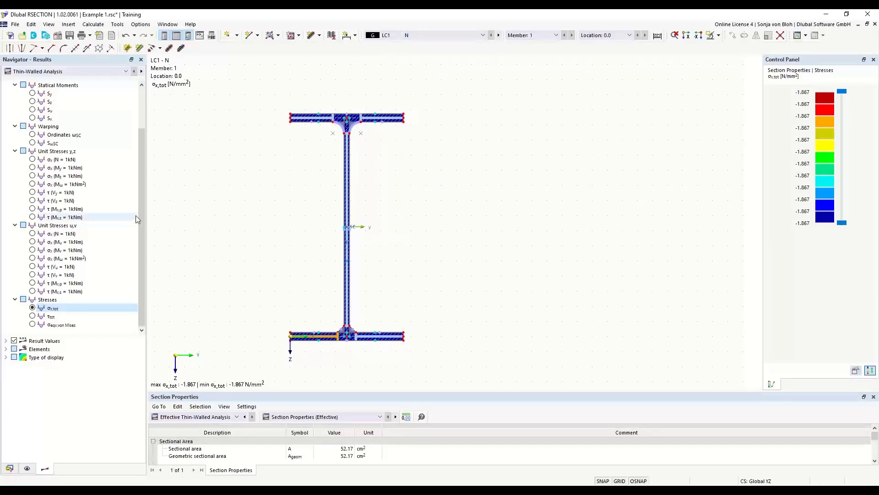
Step: Turn the isoband display type off so the stresses are drawn as diagrams along the section elements
{"action": "left_click", "coordinate": [5, 358]}
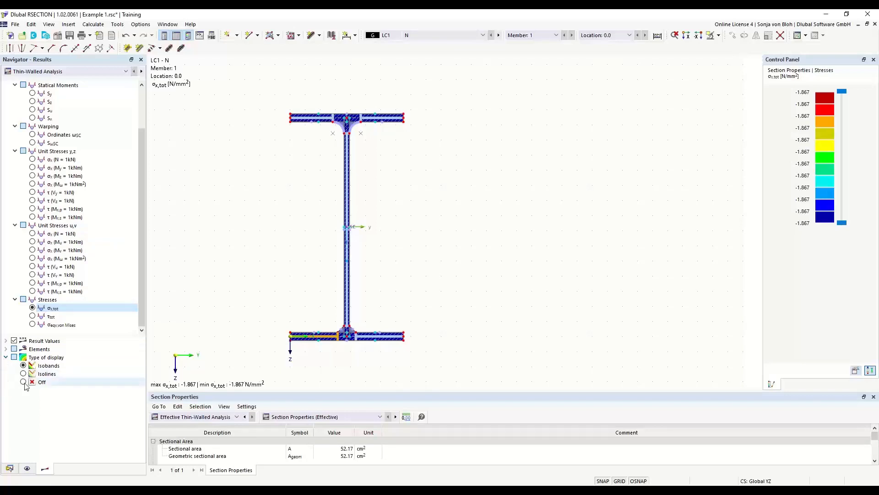
{"action": "left_click", "coordinate": [40, 382]}
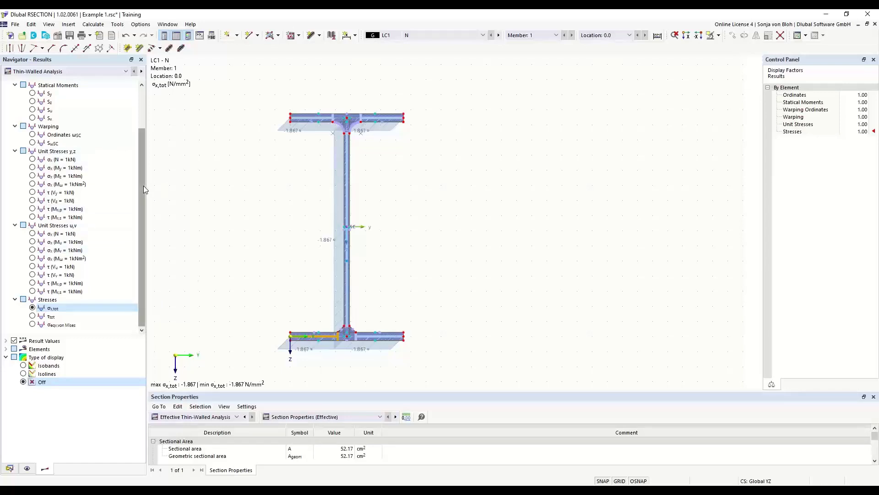
{"action": "left_click_drag", "start_coordinate": [144, 186], "coordinate": [147, 221]}
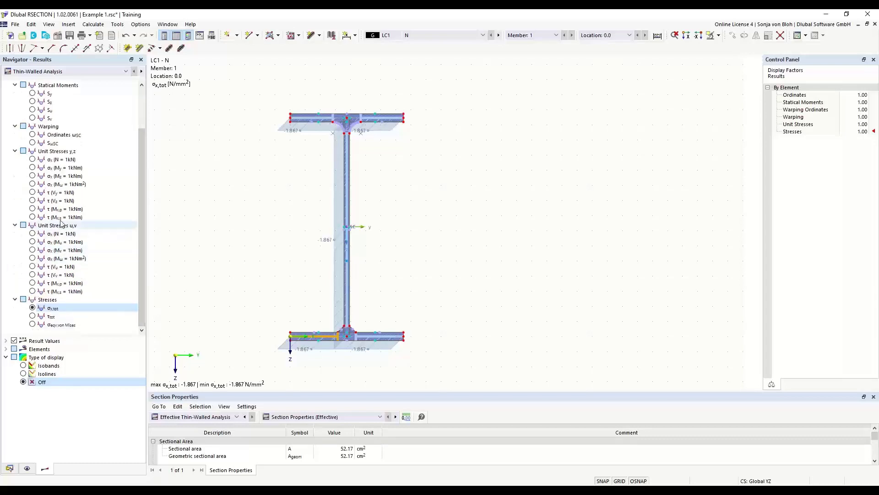
Step: View the diagrams for the statical moment Sy and the y ordinates, and return to the total normal stress σx,tot
{"action": "scroll", "coordinate": [77, 200], "scroll_direction": "up", "scroll_amount": 3}
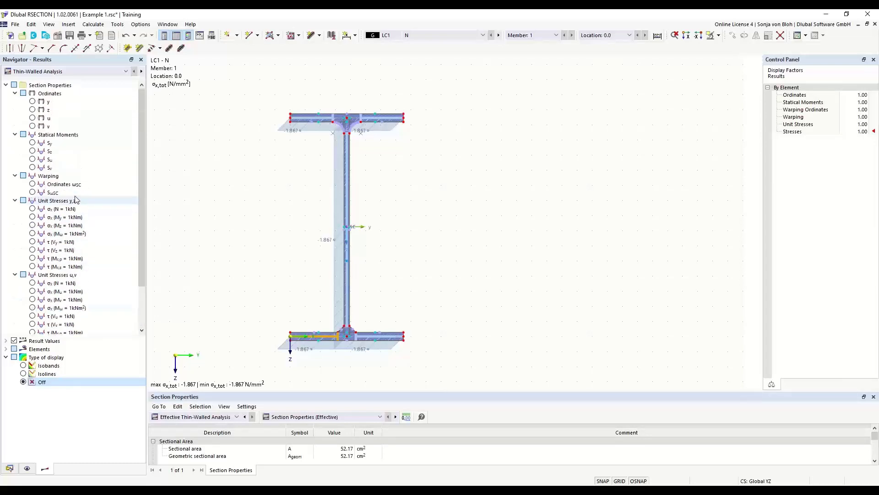
{"action": "left_click", "coordinate": [32, 142]}
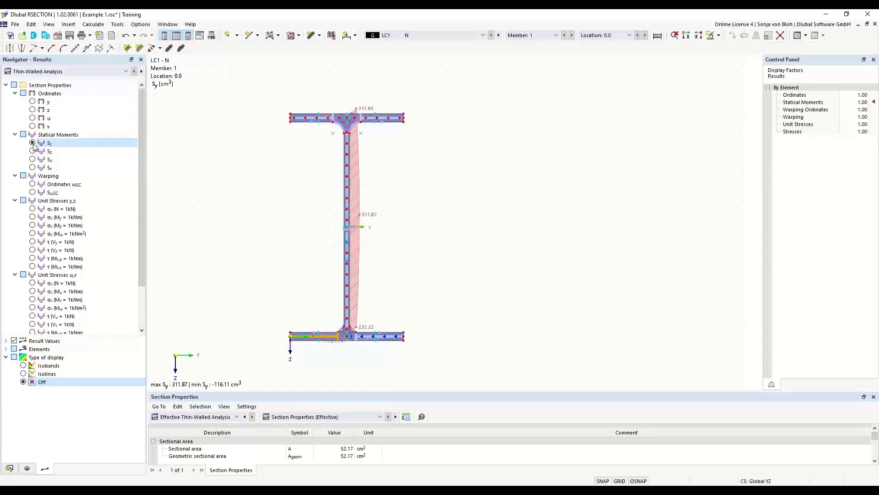
{"action": "left_click", "coordinate": [33, 101]}
{"action": "scroll", "coordinate": [33, 110], "scroll_direction": "down", "scroll_amount": 2}
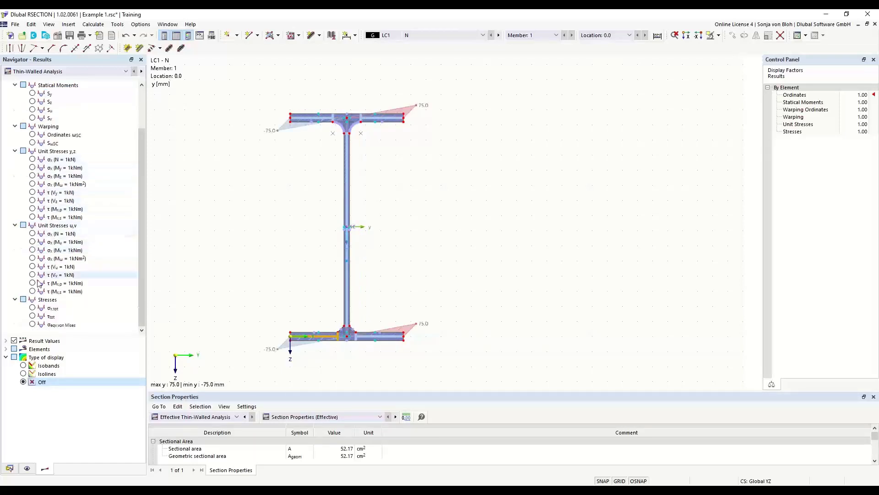
{"action": "left_click", "coordinate": [32, 308]}
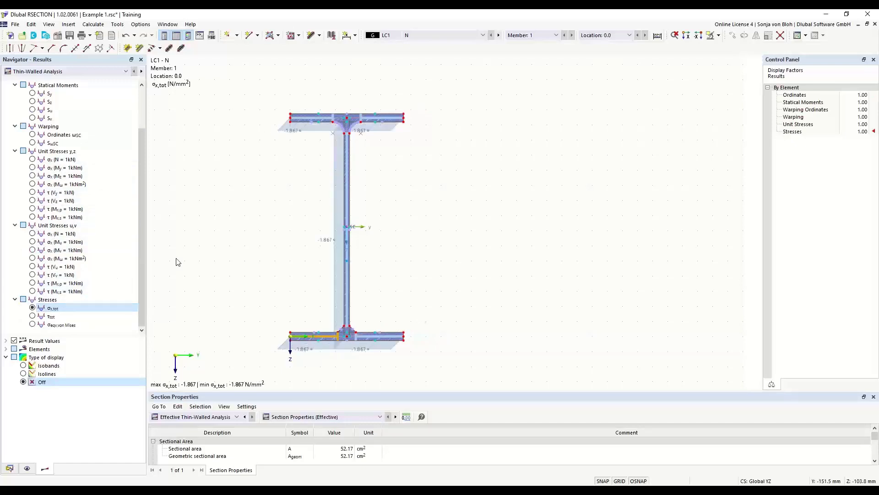
Step: Switch the graphical results to Effective Thin-Walled Analysis and inspect the σx,tot diagram along the web
{"action": "left_click", "coordinate": [125, 72]}
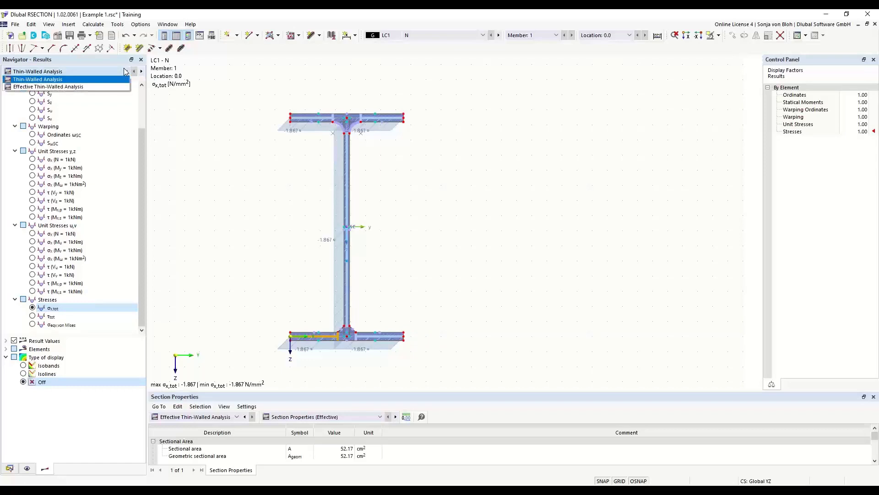
{"action": "left_click", "coordinate": [58, 87]}
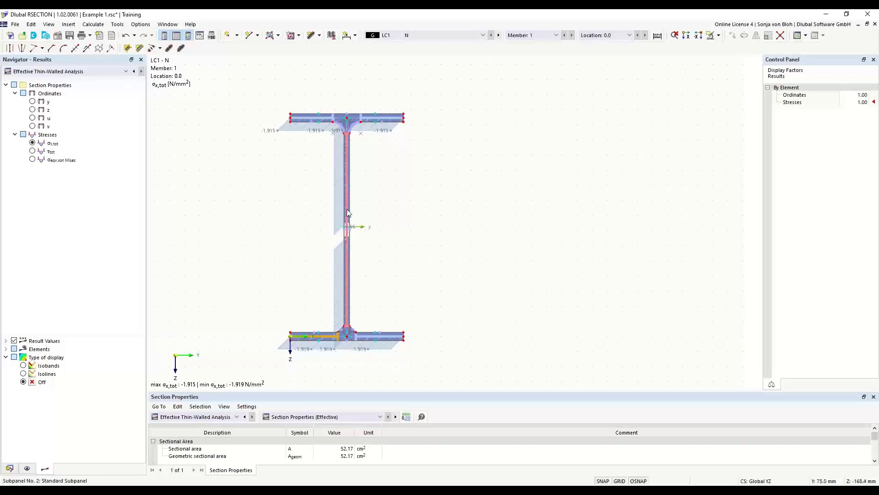
{"action": "scroll", "coordinate": [339, 245], "scroll_direction": "up", "scroll_amount": 2}
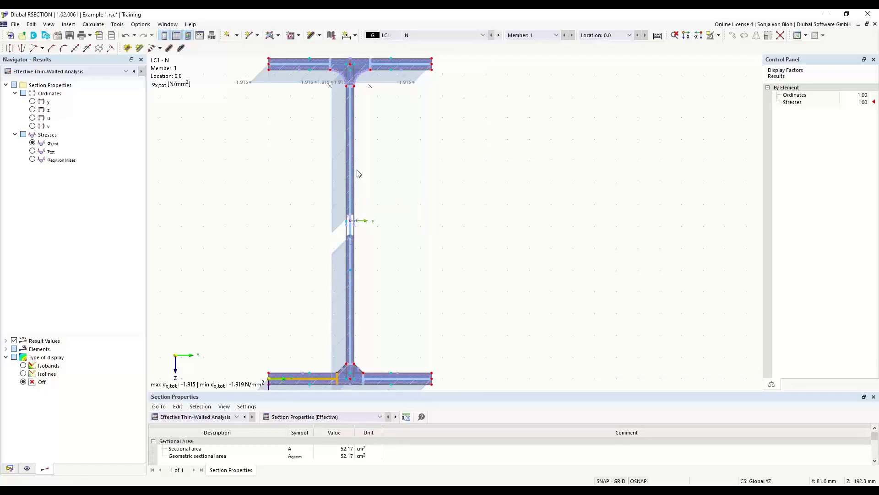
{"action": "scroll", "coordinate": [358, 174], "scroll_direction": "down", "scroll_amount": 3}
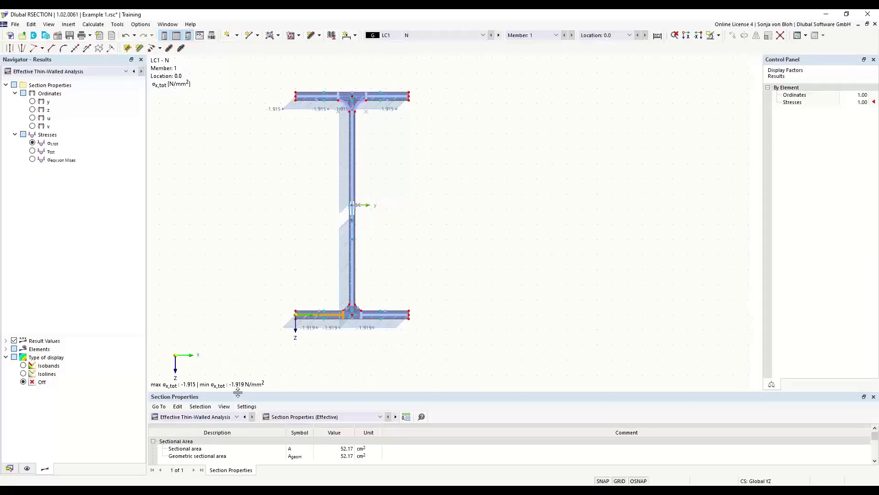
Step: Enlarge the results table and show the section properties from the Thin-Walled Analysis
{"action": "left_click_drag", "start_coordinate": [238, 392], "coordinate": [242, 334]}
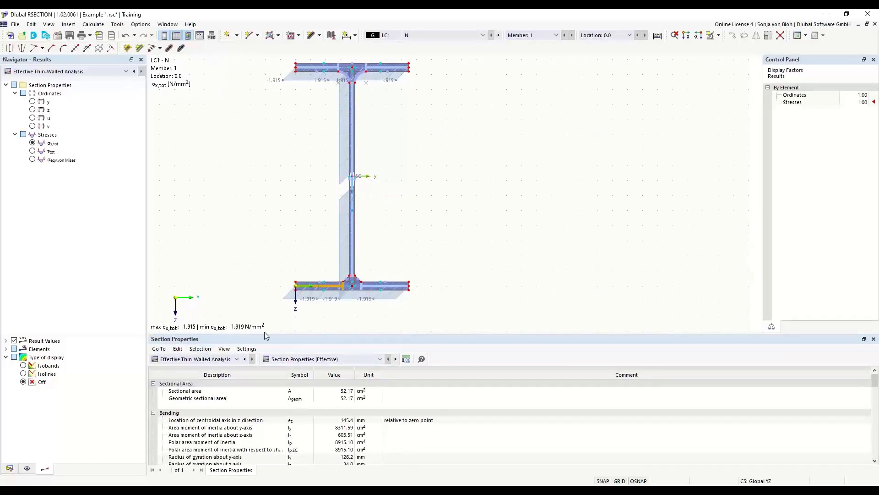
{"action": "left_click", "coordinate": [237, 360]}
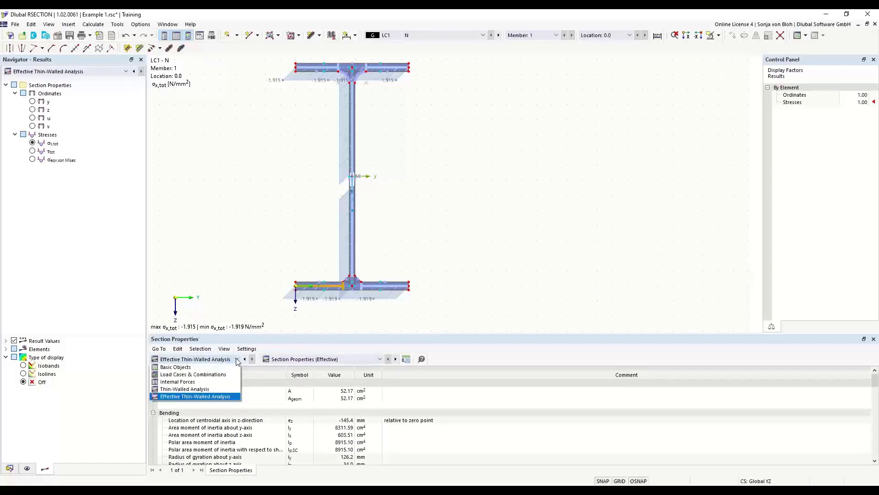
{"action": "left_click", "coordinate": [194, 389]}
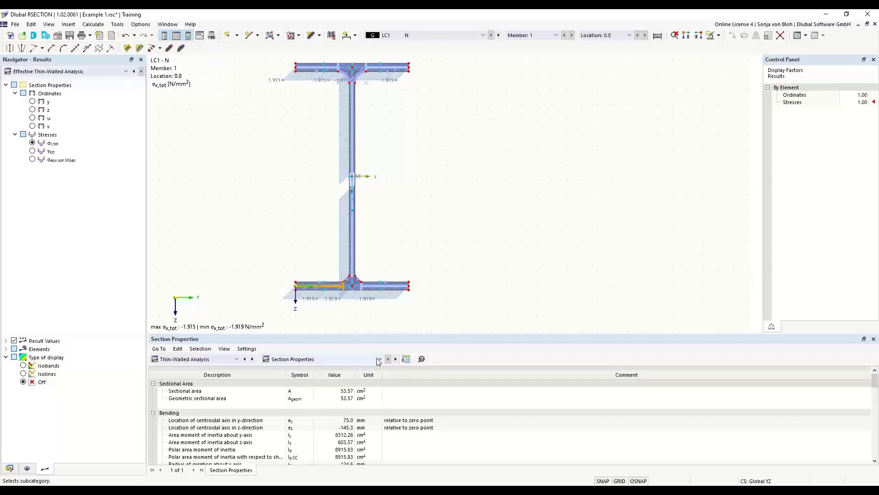
{"action": "left_click", "coordinate": [328, 360]}
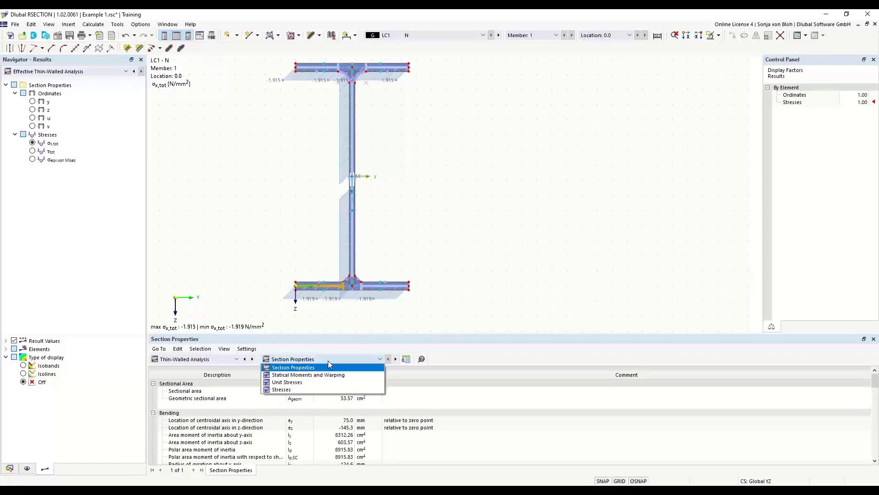
{"action": "left_click", "coordinate": [300, 367]}
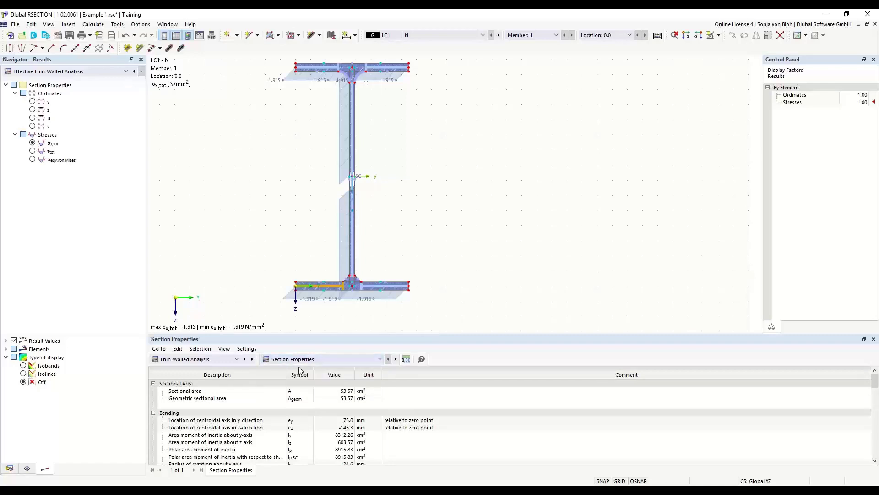
Step: Give the results table more height and look through the area, bending and shear properties of the section
{"action": "left_click", "coordinate": [302, 392]}
{"action": "left_click_drag", "start_coordinate": [296, 333], "coordinate": [298, 280]}
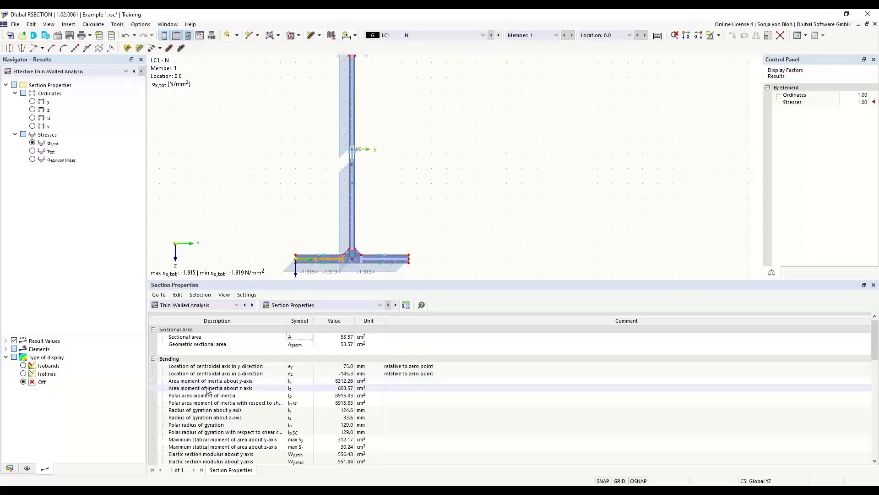
{"action": "left_click", "coordinate": [278, 384]}
{"action": "scroll", "coordinate": [277, 385], "scroll_direction": "down", "scroll_amount": 3}
{"action": "scroll", "coordinate": [324, 361], "scroll_direction": "up", "scroll_amount": 3}
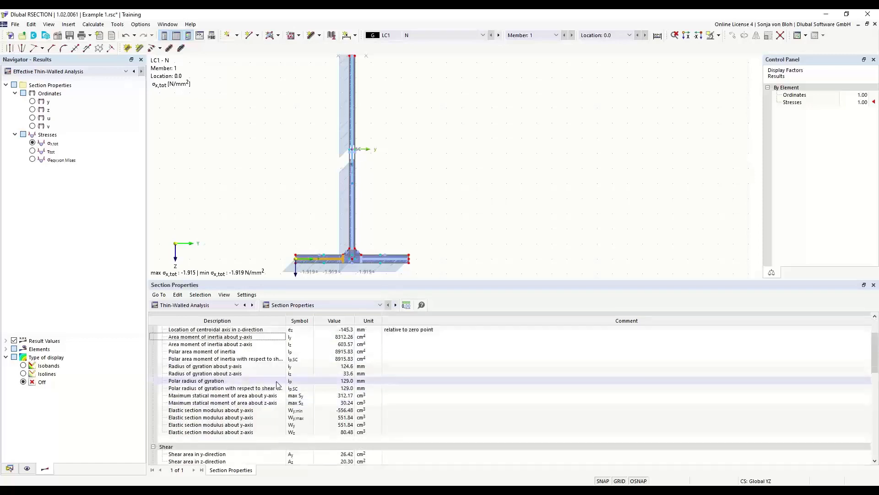
Step: Review the Thin-Walled Analysis table of statical moments and warping, and bring up its stresses by loading
{"action": "left_click", "coordinate": [379, 304]}
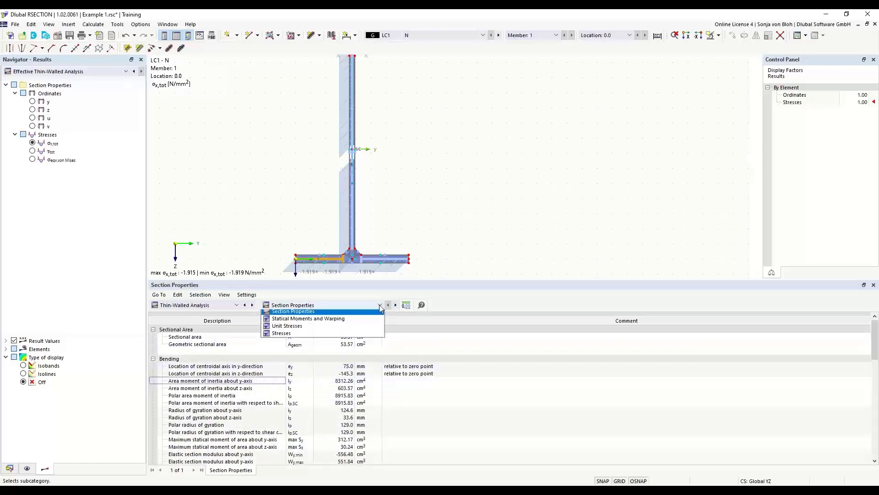
{"action": "left_click", "coordinate": [316, 321]}
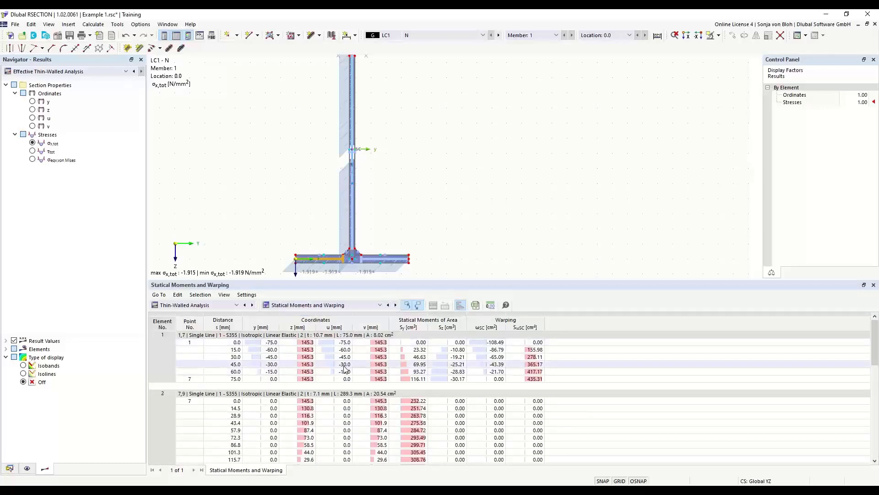
{"action": "left_click", "coordinate": [370, 307]}
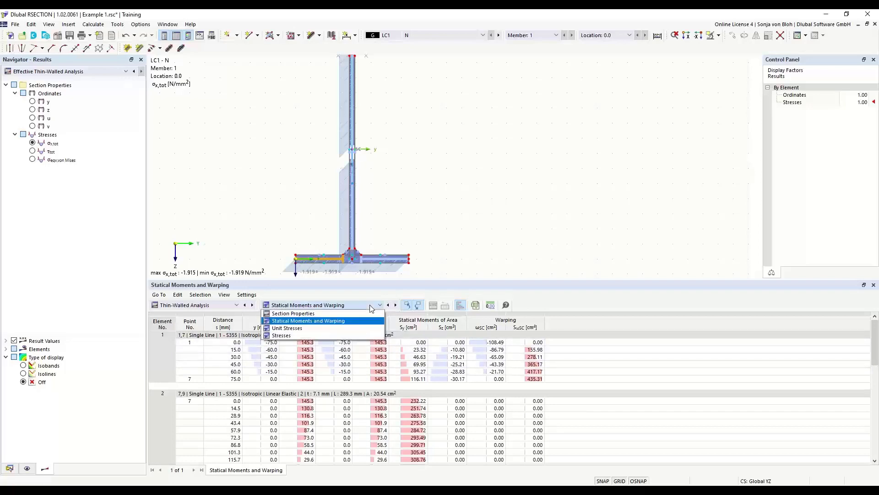
{"action": "left_click", "coordinate": [314, 337]}
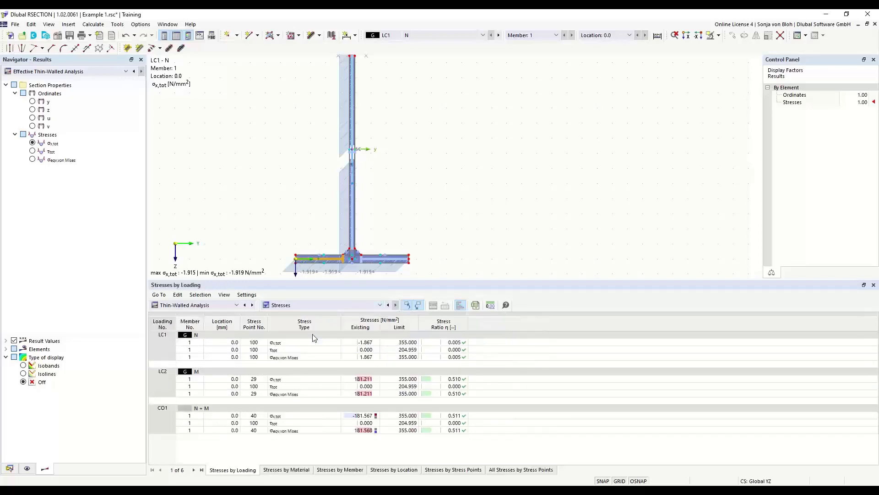
Step: Switch the results table to the effective section properties of the Effective Thin-Walled Analysis
{"action": "left_click", "coordinate": [237, 305]}
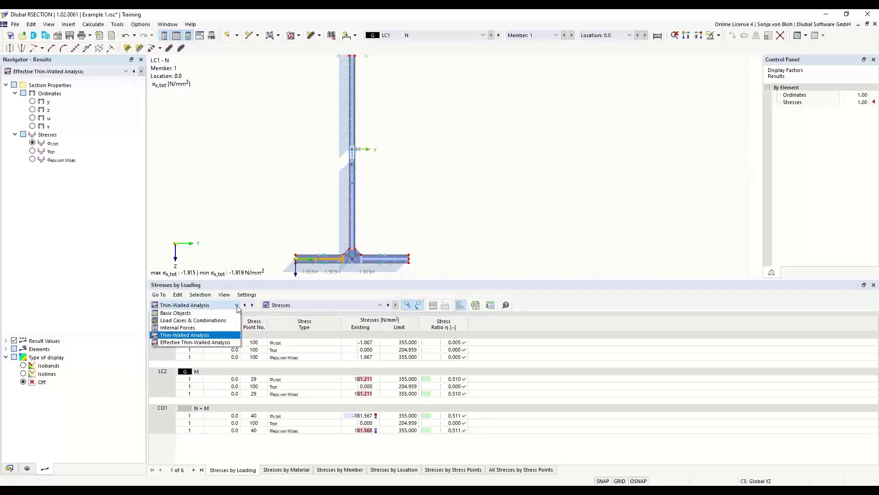
{"action": "left_click", "coordinate": [202, 343]}
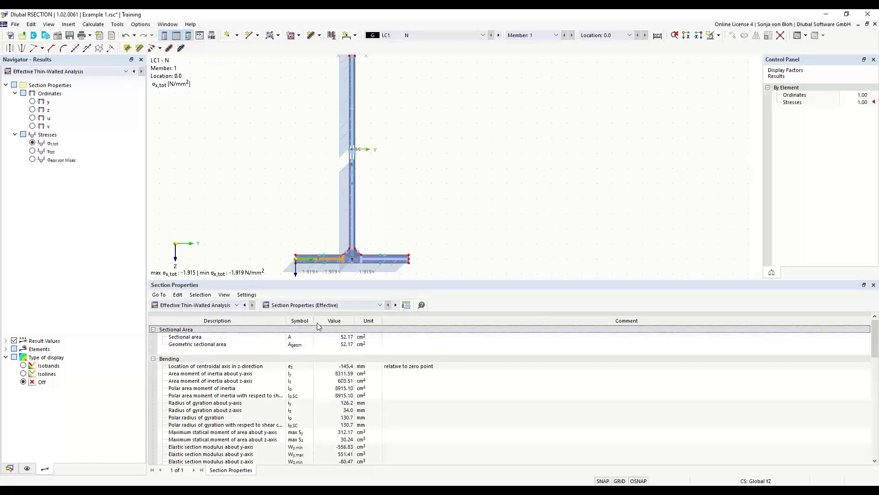
Step: Review the EN 1993-1-1 section classification of the subpanels, and bring up the effective widths according to EN 1993-1-1
{"action": "left_click", "coordinate": [380, 306]}
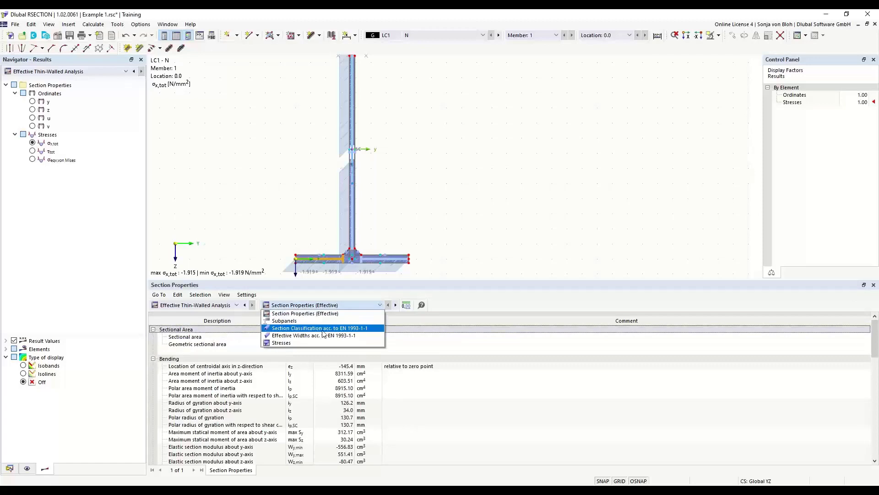
{"action": "left_click", "coordinate": [323, 329]}
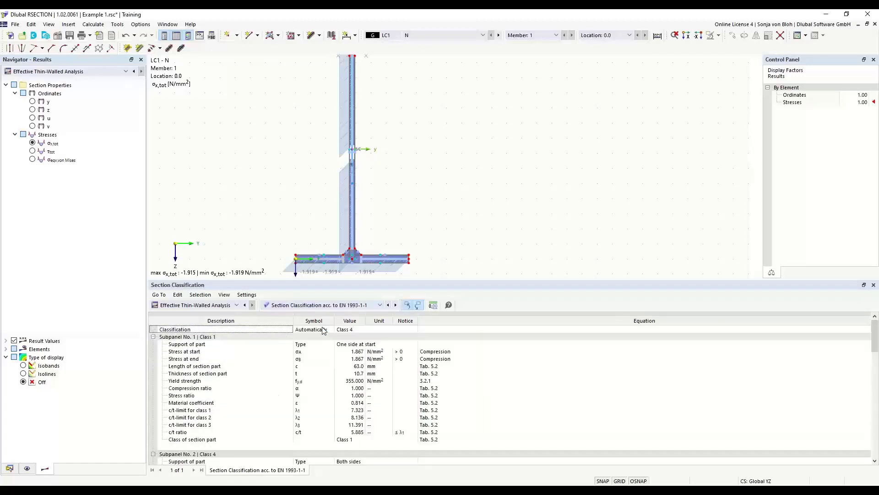
{"action": "left_click", "coordinate": [352, 335]}
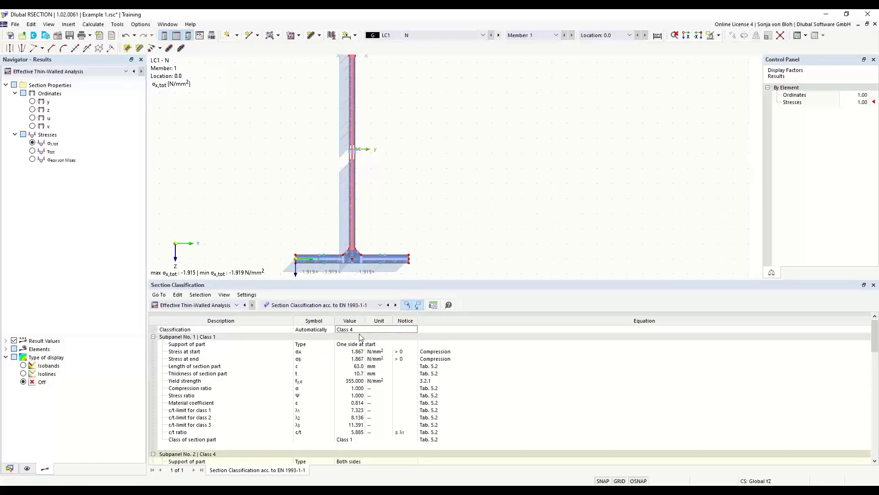
{"action": "scroll", "coordinate": [364, 357], "scroll_direction": "down", "scroll_amount": 5}
{"action": "scroll", "coordinate": [371, 385], "scroll_direction": "down", "scroll_amount": 1}
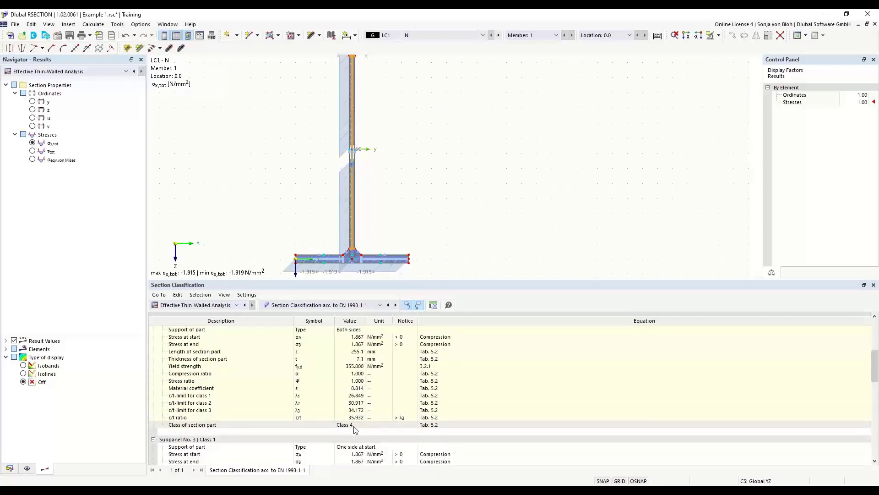
{"action": "left_click", "coordinate": [337, 262]}
{"action": "scroll", "coordinate": [328, 412], "scroll_direction": "up", "scroll_amount": 1}
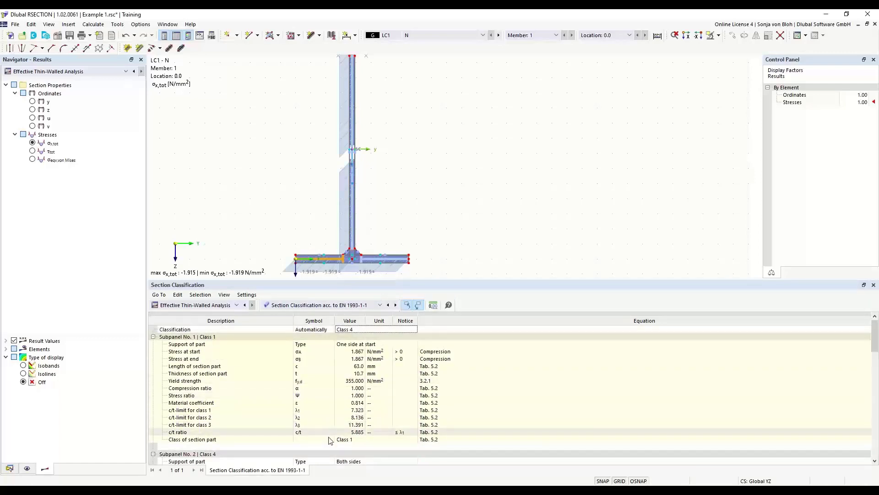
{"action": "left_click", "coordinate": [380, 305]}
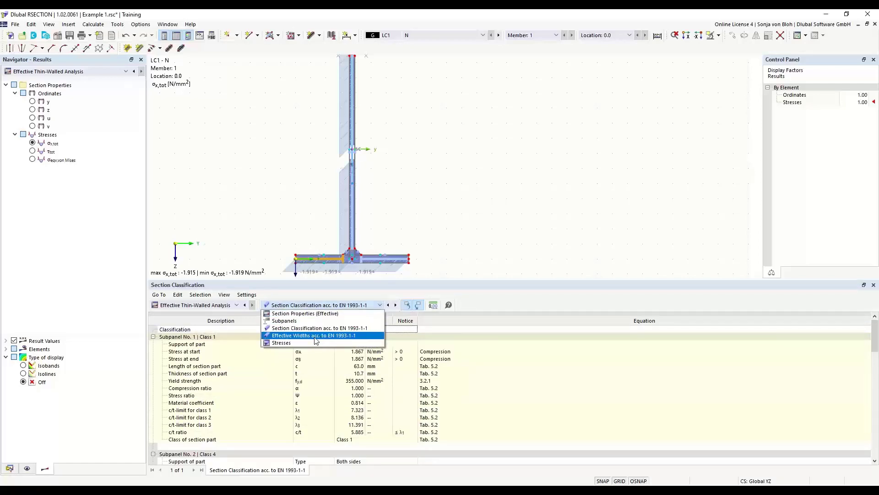
{"action": "left_click", "coordinate": [316, 335]}
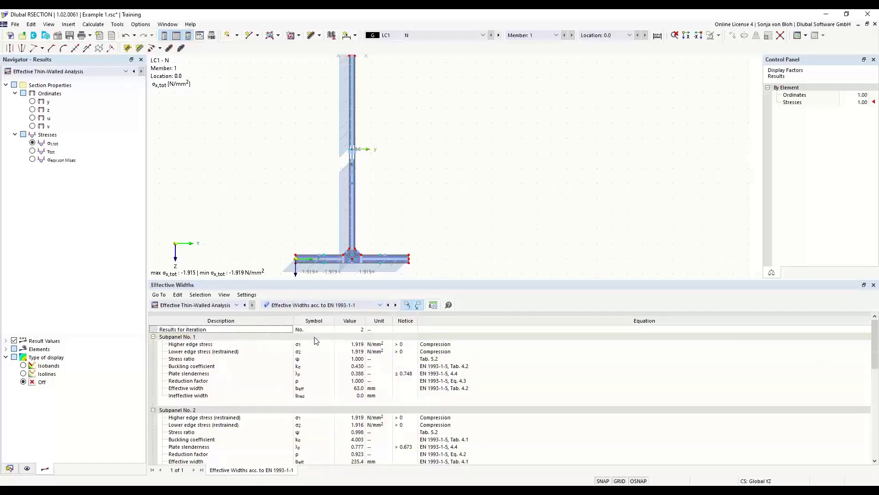
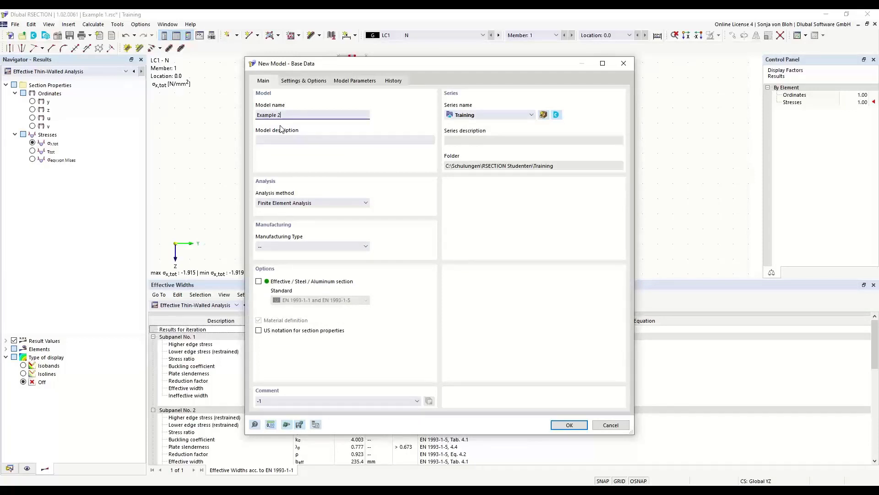
Step: Create and save the model Example 2 with Thin-Walled Analysis and the effective steel section option per EN 1993-1-1 and EN 1993-1-5
{"action": "left_click", "coordinate": [365, 203]}
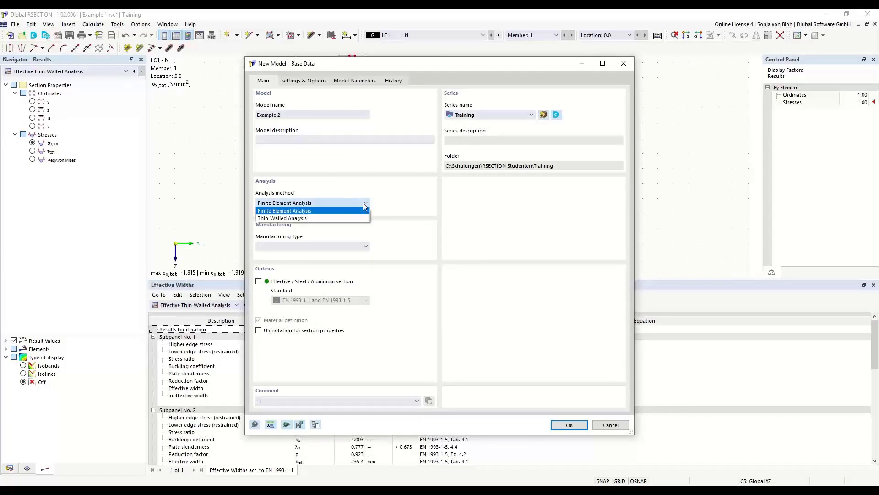
{"action": "left_click", "coordinate": [295, 218]}
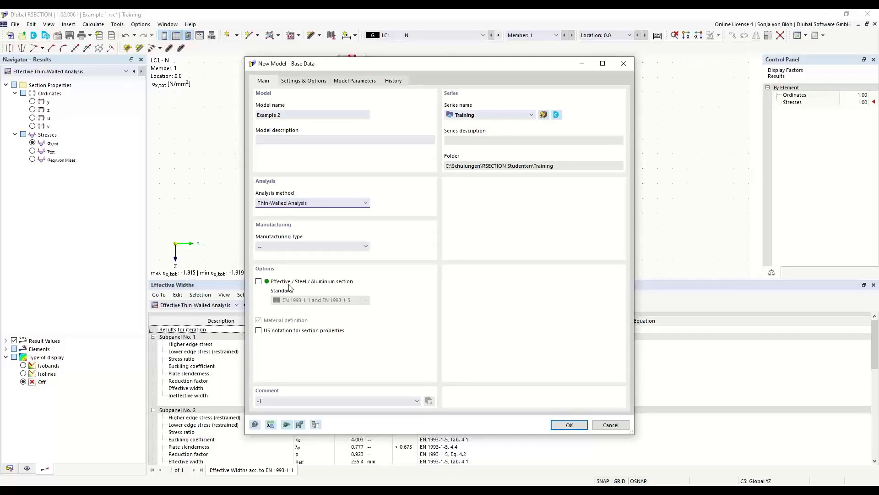
{"action": "left_click", "coordinate": [259, 282]}
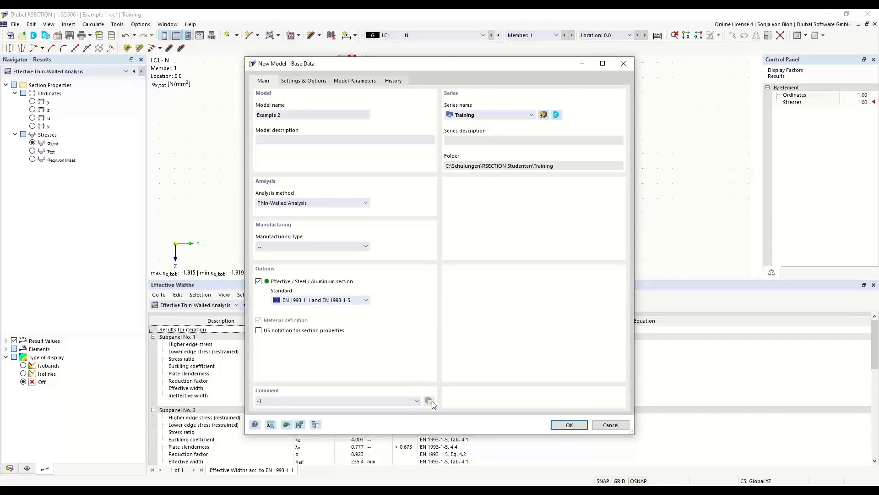
{"action": "left_click", "coordinate": [564, 425]}
{"action": "key", "text": "ctrl+s"}
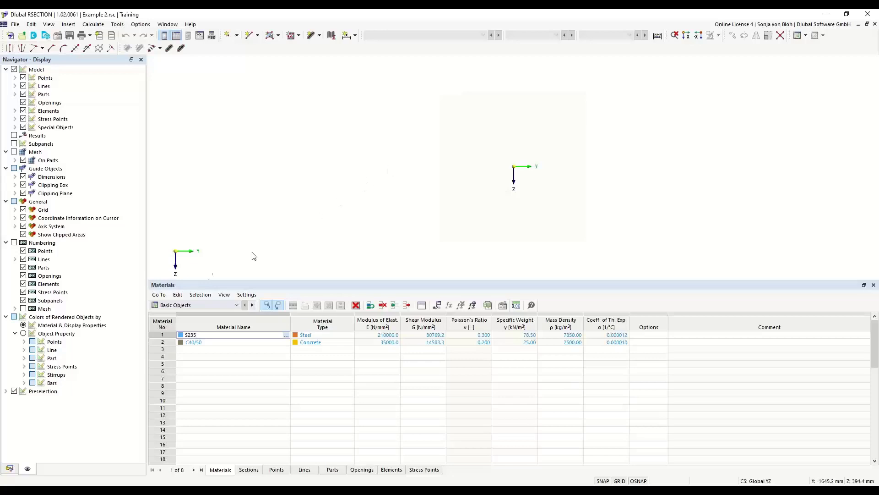
Step: Find steel S235 of EN 1993-1-1:2005-05 in the material library and assign it to material 1
{"action": "left_click", "coordinate": [9, 468]}
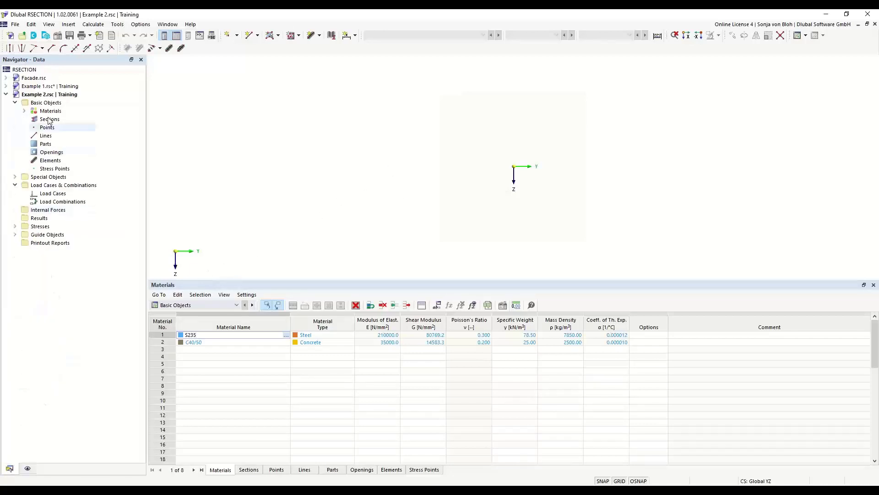
{"action": "left_click", "coordinate": [24, 111]}
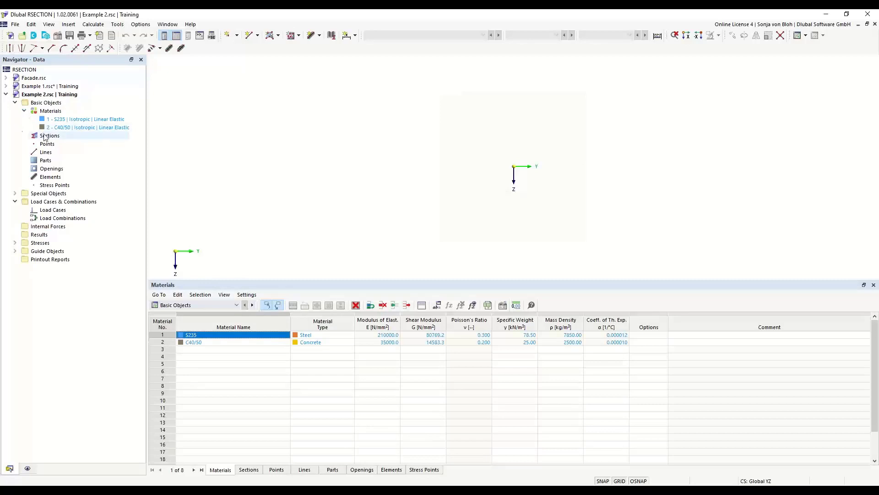
{"action": "double_click", "coordinate": [64, 120]}
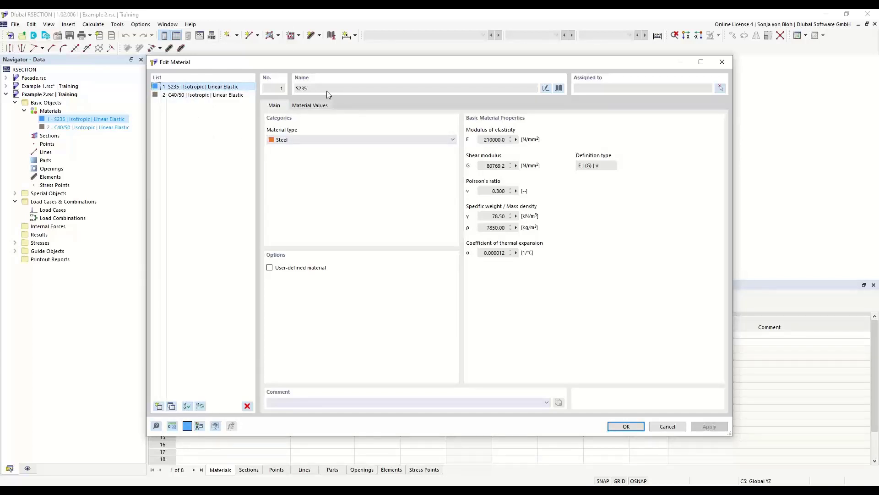
{"action": "left_click", "coordinate": [559, 88]}
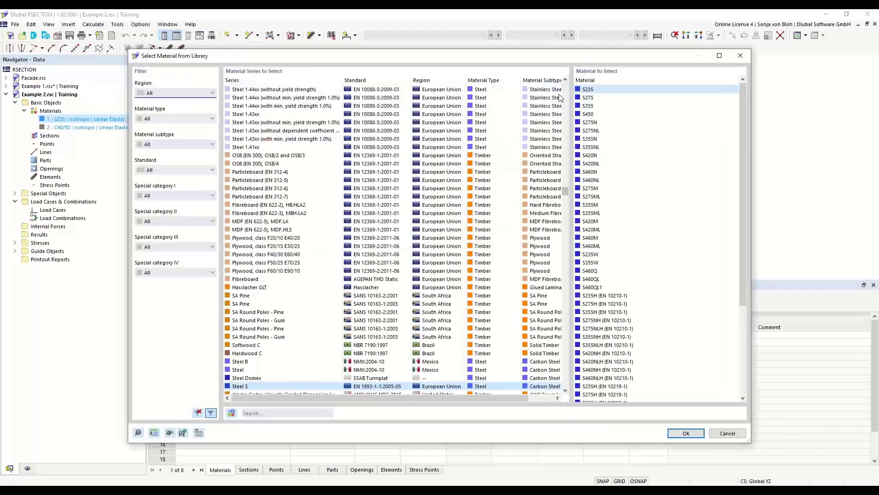
{"action": "left_click", "coordinate": [260, 412]}
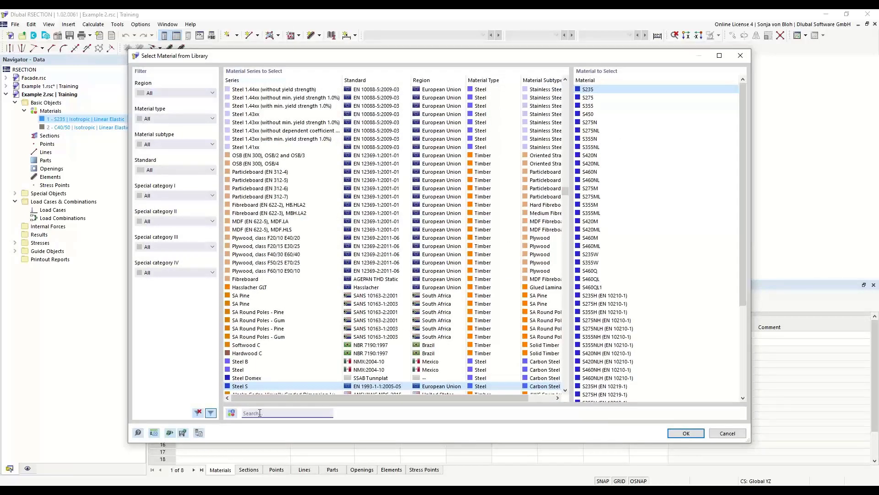
{"action": "type", "text": "S235"}
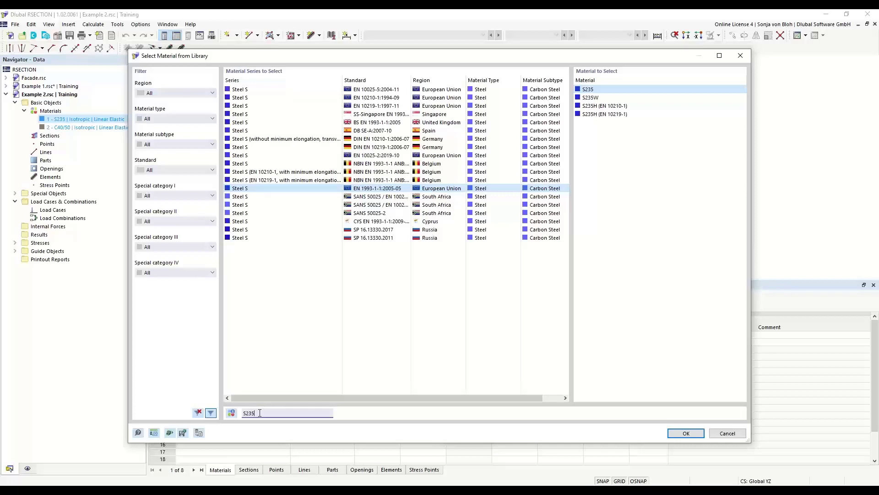
{"action": "left_click", "coordinate": [593, 91]}
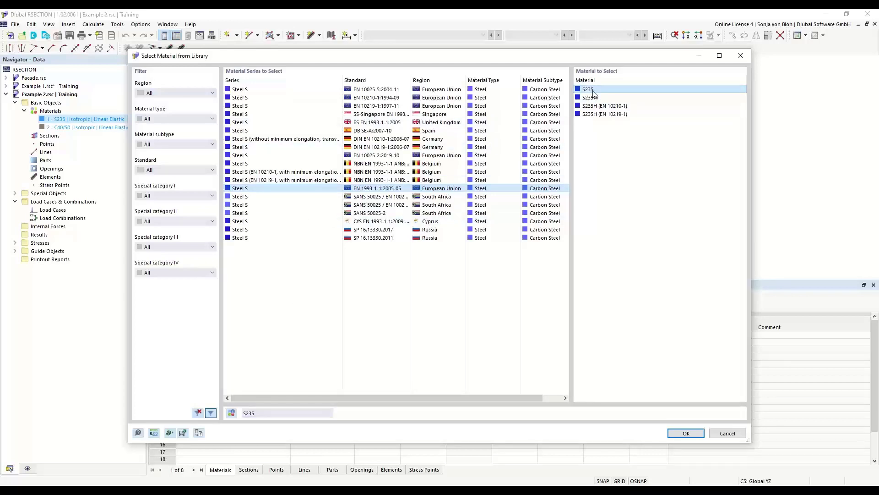
{"action": "left_click", "coordinate": [684, 432]}
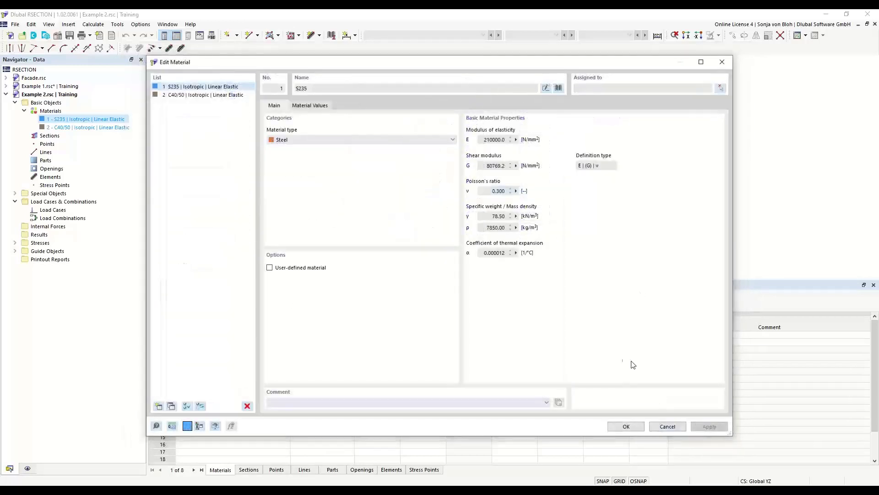
{"action": "left_click", "coordinate": [625, 426]}
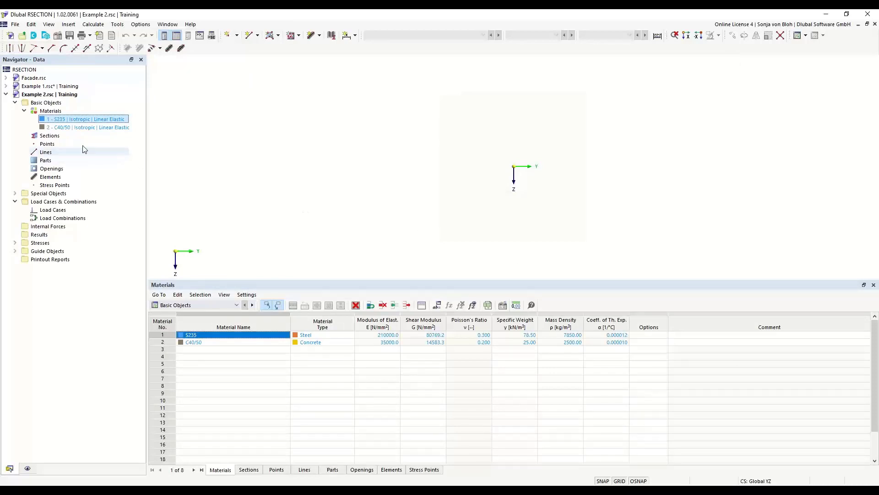
Step: Start a new section in material S235 and set its profile to IPE 200 by British Steel
{"action": "right_click", "coordinate": [57, 138]}
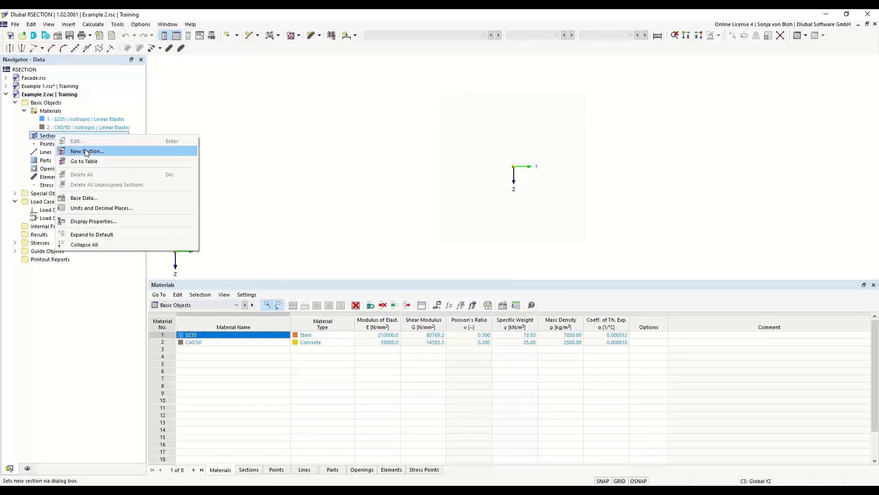
{"action": "left_click", "coordinate": [92, 151]}
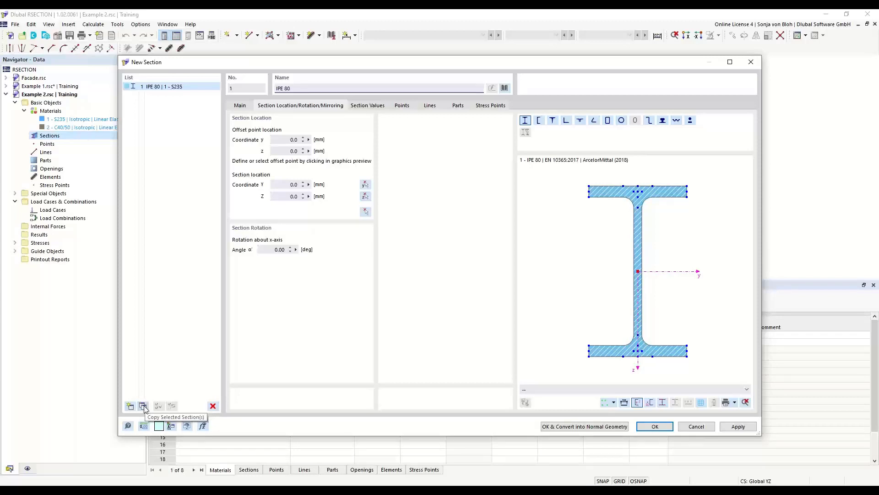
{"action": "left_click", "coordinate": [281, 88]}
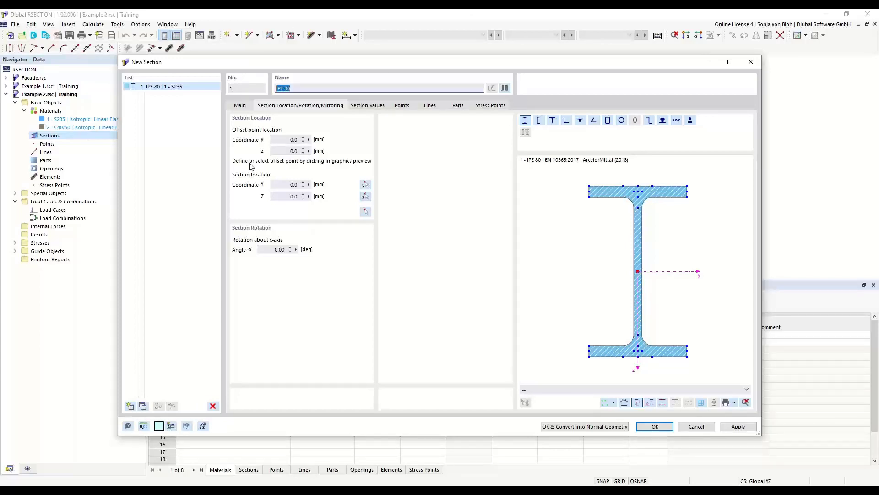
{"action": "type", "text": "IPE"}
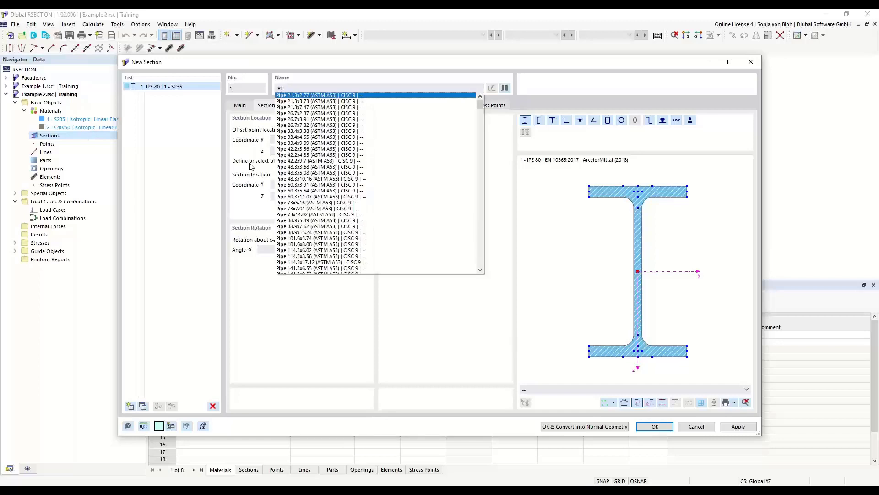
{"action": "type", "text": "200"}
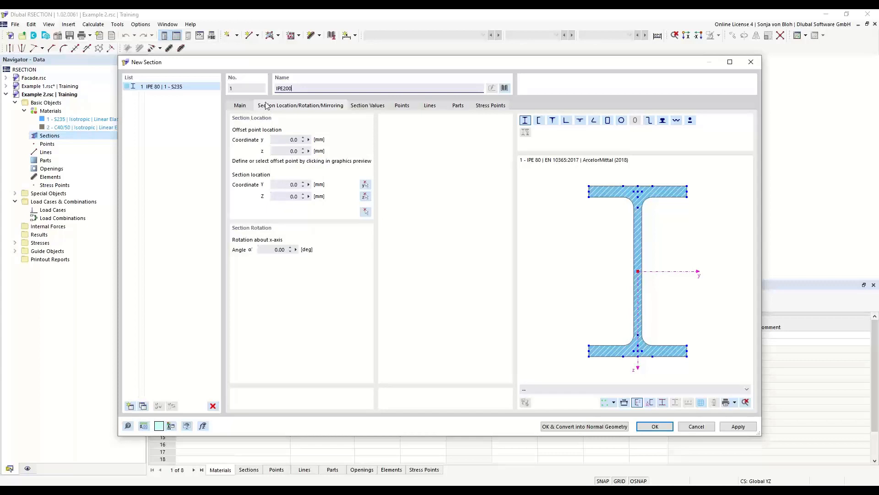
{"action": "left_click", "coordinate": [281, 88]}
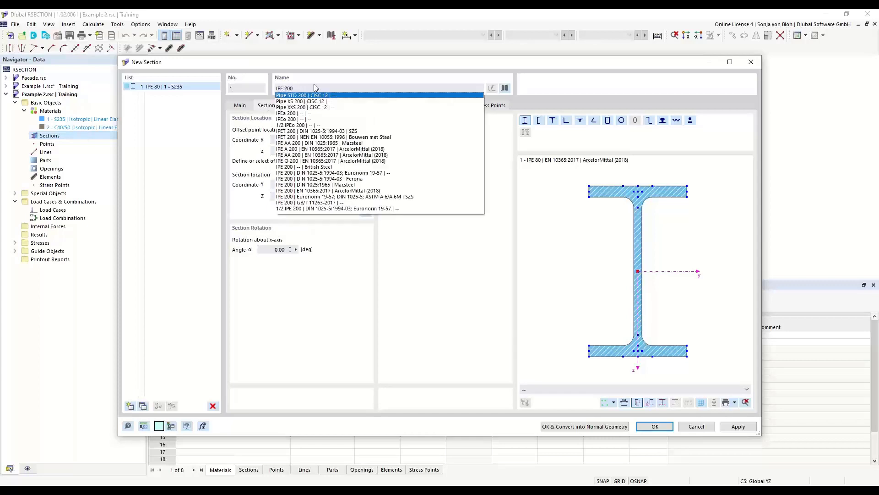
{"action": "key", "text": "Return"}
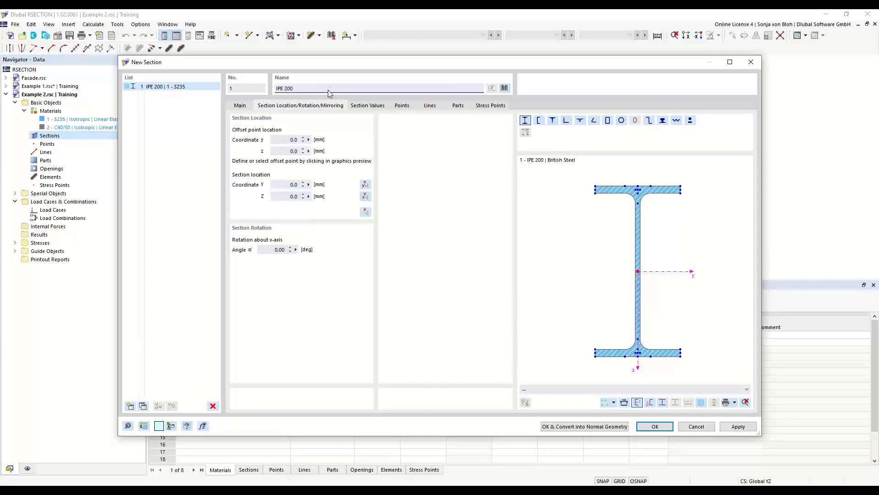
{"action": "left_click_drag", "start_coordinate": [297, 88], "coordinate": [270, 91]}
{"action": "type", "text": "IPE 200"}
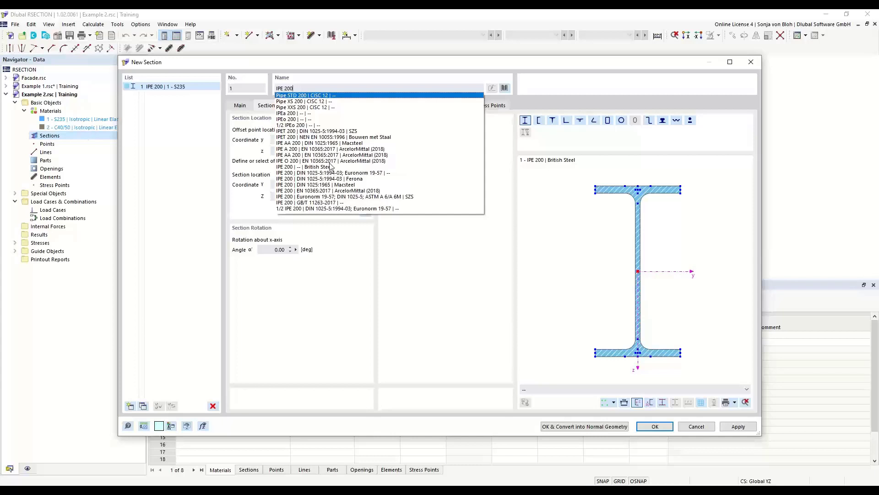
{"action": "left_click", "coordinate": [348, 68]}
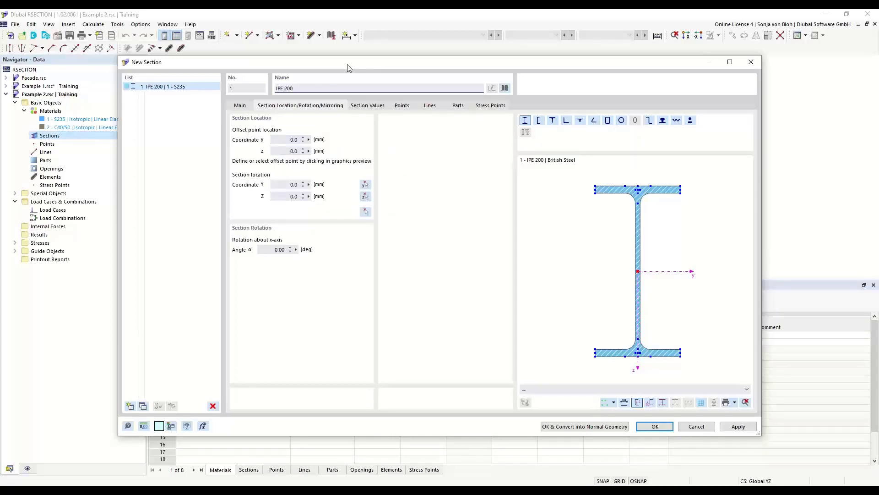
Step: Bring up the standardized L angle sections in the section library and check the available manufacturer filters
{"action": "left_click", "coordinate": [505, 88]}
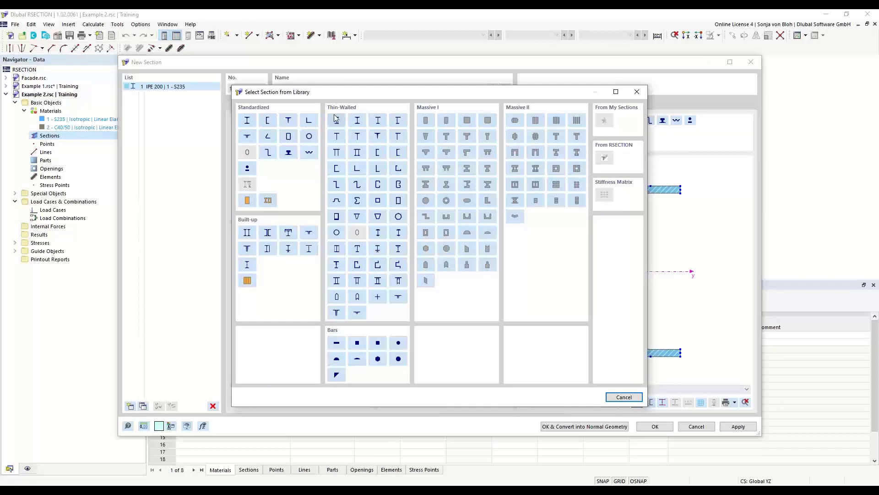
{"action": "left_click", "coordinate": [309, 122]}
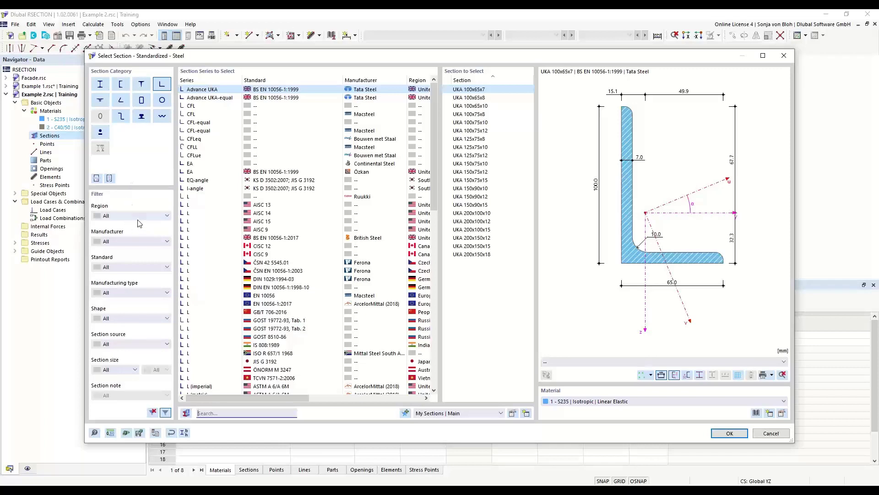
{"action": "left_click", "coordinate": [166, 241]}
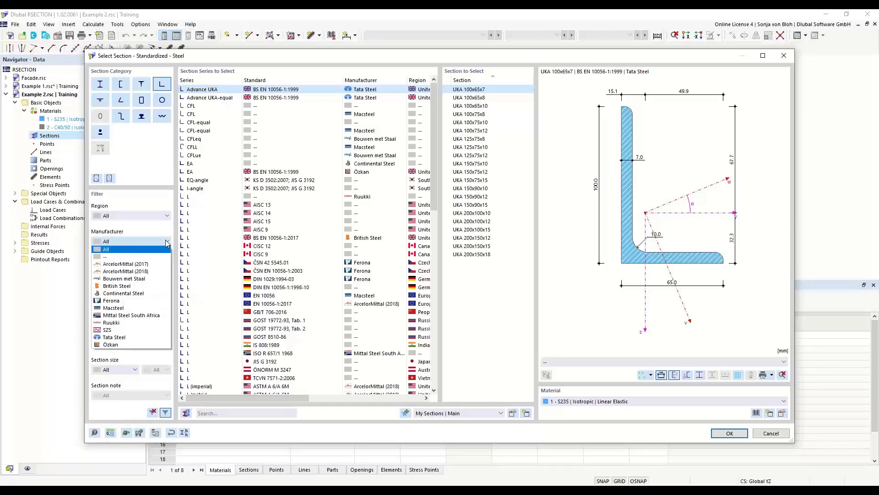
{"action": "left_click", "coordinate": [167, 241]}
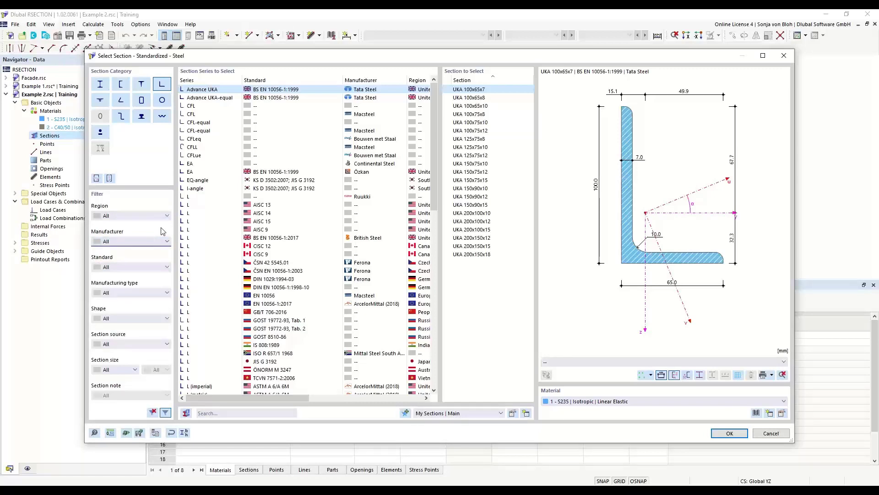
Step: Search the section library for L 200x150x12 and assign the DIN EN 10056-1:1998-10 version to section 1
{"action": "left_click", "coordinate": [221, 413]}
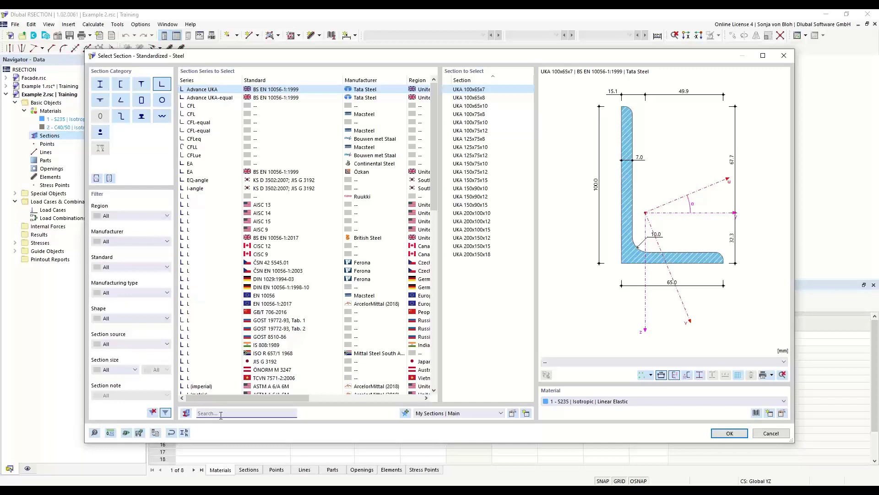
{"action": "type", "text": "L"}
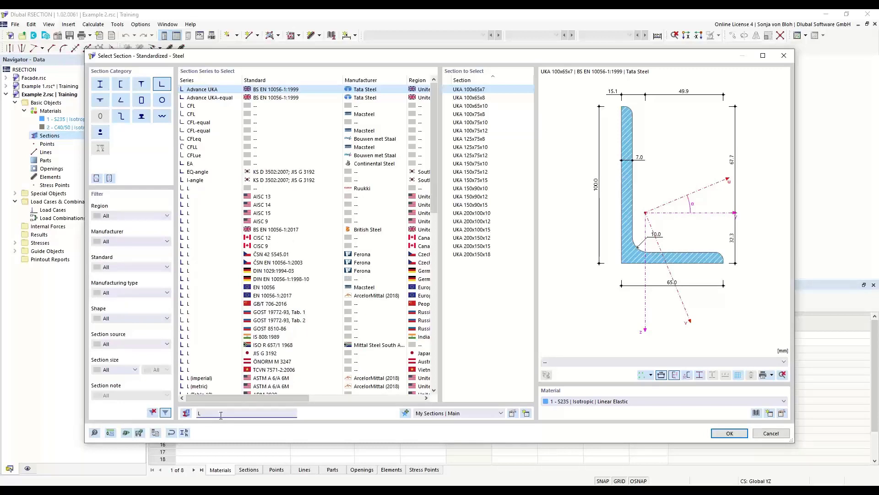
{"action": "type", "text": " 20"}
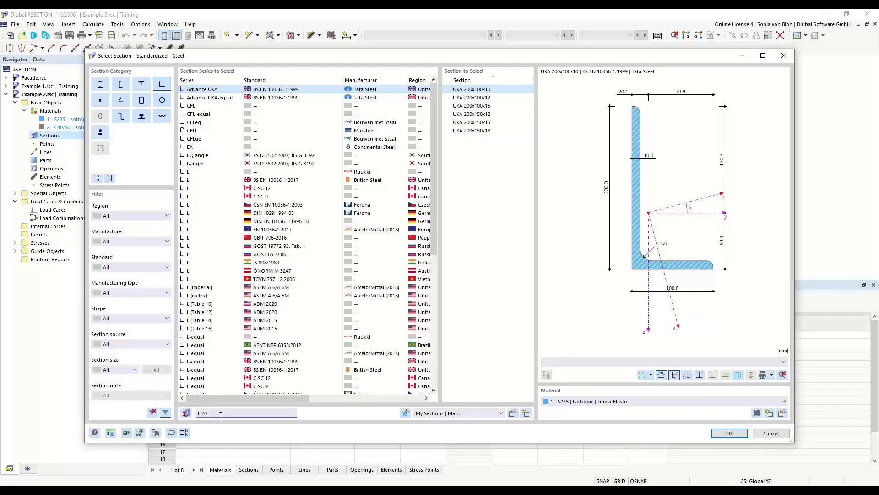
{"action": "type", "text": "x150"}
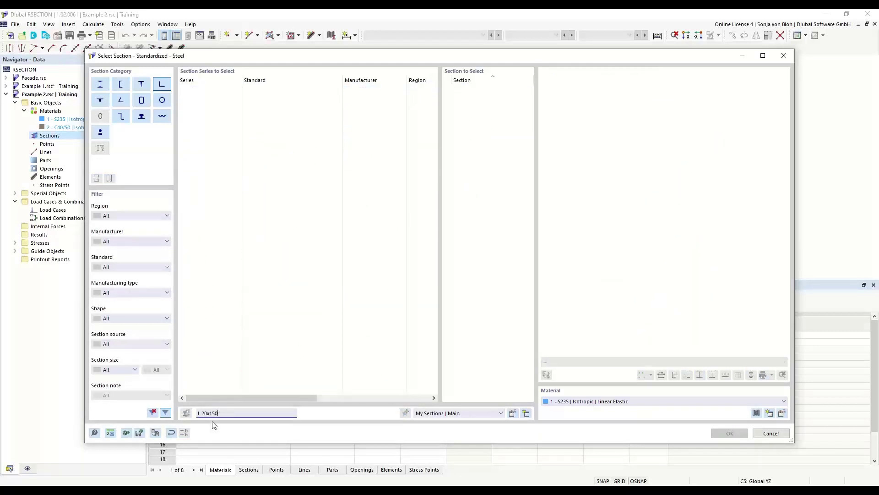
{"action": "left_click", "coordinate": [208, 411]}
{"action": "type", "text": "0"}
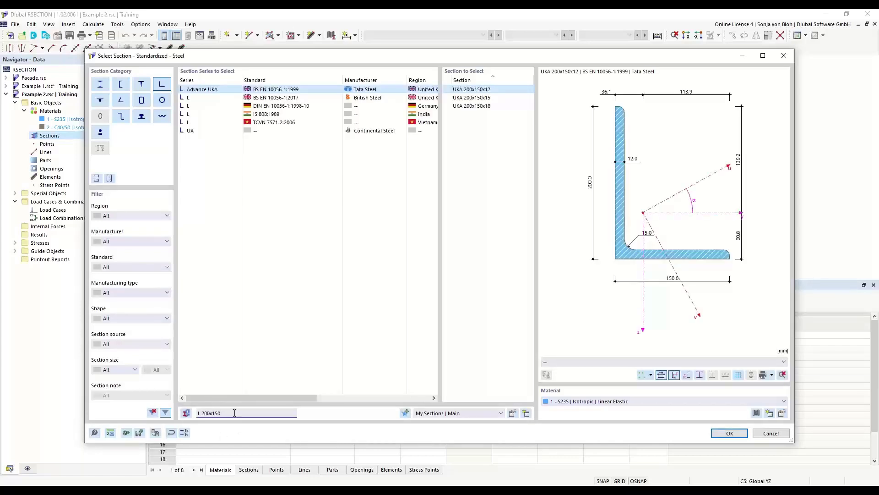
{"action": "type", "text": "x12"}
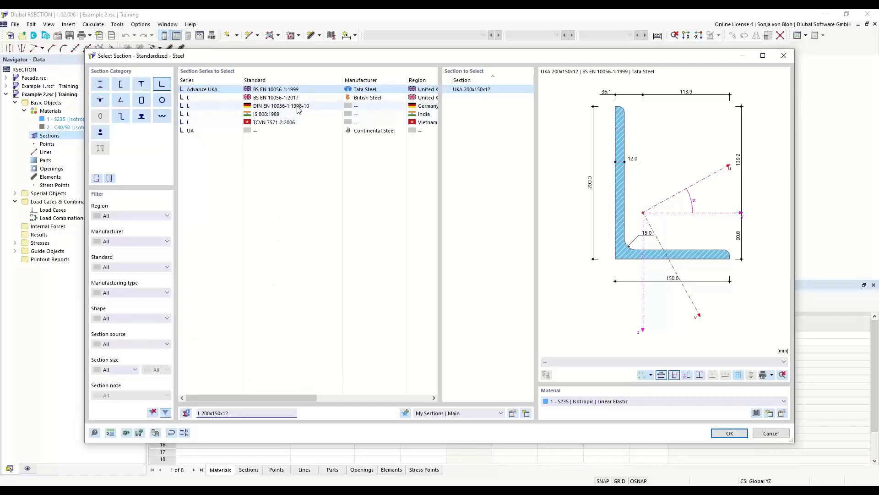
{"action": "left_click", "coordinate": [269, 107]}
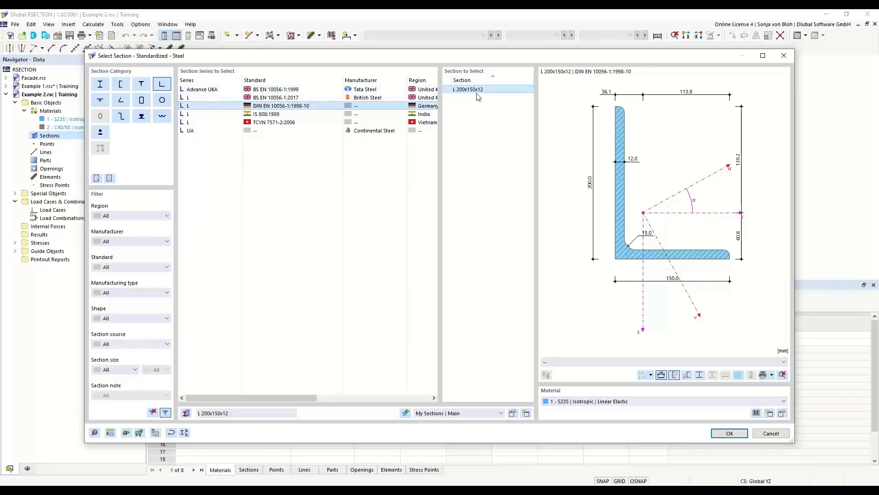
{"action": "left_click", "coordinate": [733, 433]}
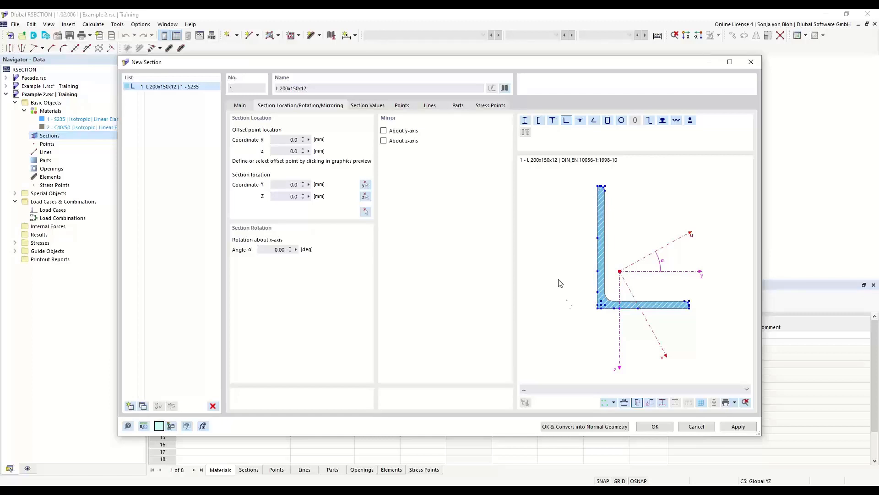
Step: Mirror the angle section about its y-axis and set its rotation about the x-axis to 90°
{"action": "left_click", "coordinate": [384, 132]}
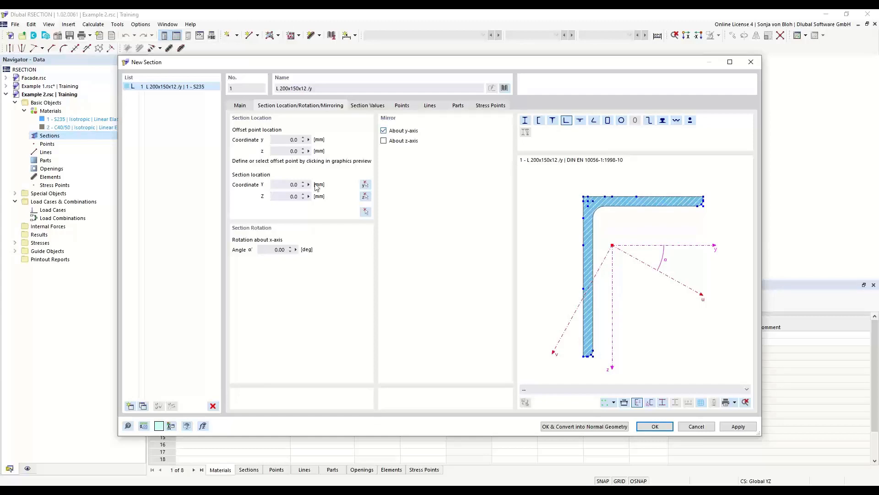
{"action": "double_click", "coordinate": [278, 250]}
{"action": "type", "text": "90"}
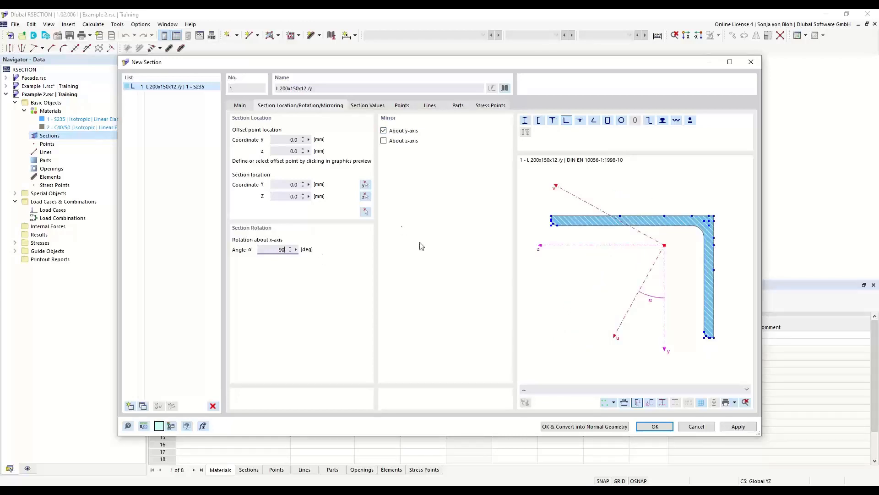
Step: Set the offset point at mid-thickness of the horizontal leg's free end, locate it at origin 0, 0, and create the section
{"action": "scroll", "coordinate": [549, 219], "scroll_direction": "up", "scroll_amount": 2}
{"action": "scroll", "coordinate": [551, 219], "scroll_direction": "up", "scroll_amount": 4}
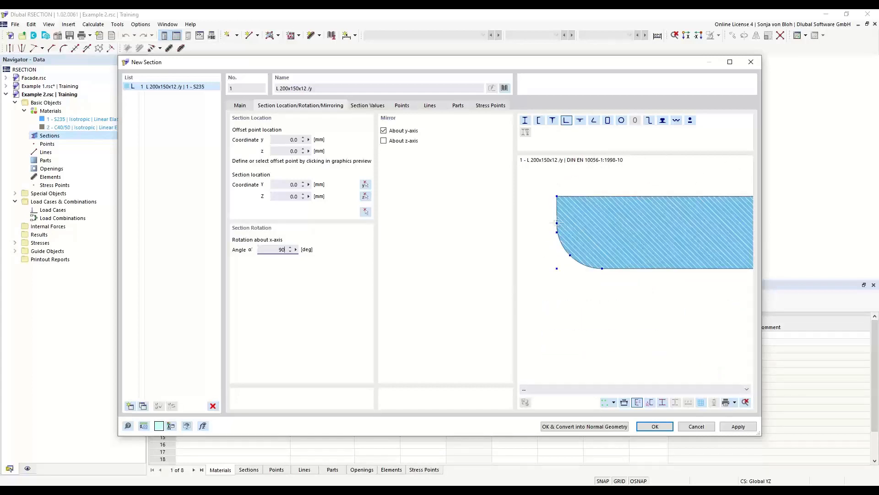
{"action": "left_click", "coordinate": [556, 223]}
{"action": "left_click", "coordinate": [557, 232]}
{"action": "left_click", "coordinate": [306, 196]}
{"action": "left_click", "coordinate": [366, 212]}
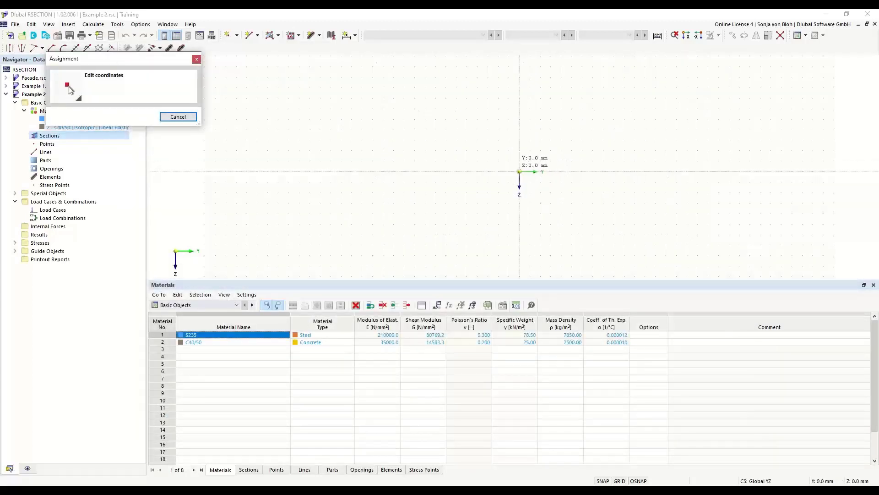
{"action": "left_click", "coordinate": [519, 172]}
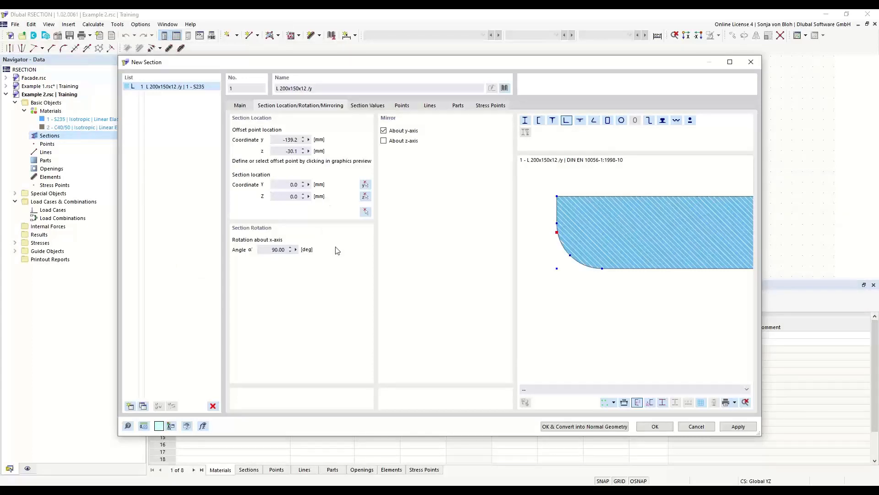
{"action": "left_click", "coordinate": [650, 427]}
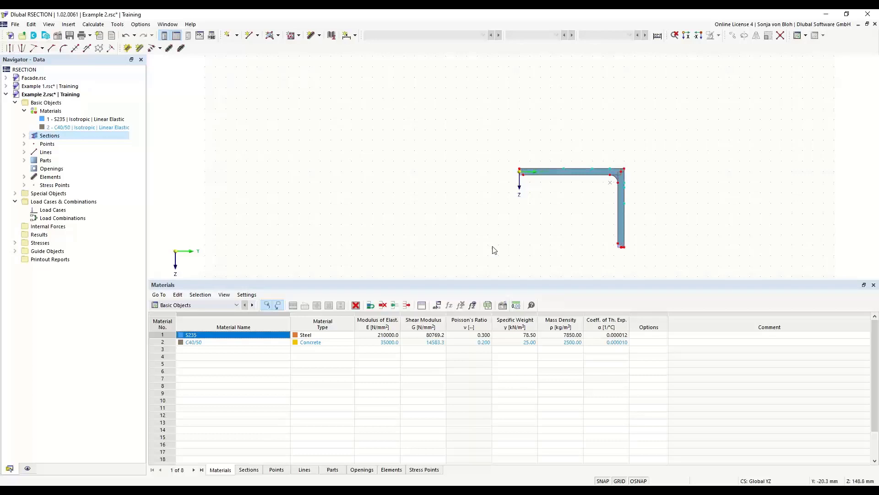
Step: Examine the angle's two elements and its boundary-line part in the model, and reopen the section for editing
{"action": "left_click", "coordinate": [24, 177]}
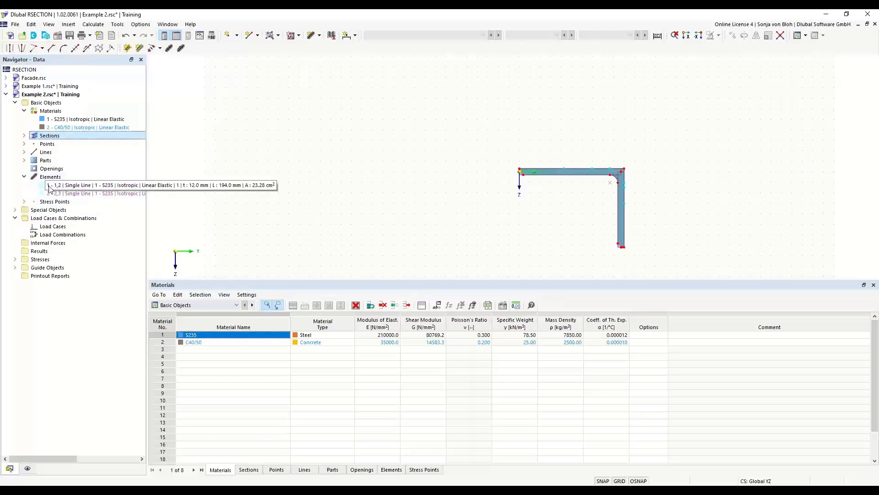
{"action": "left_click", "coordinate": [64, 193]}
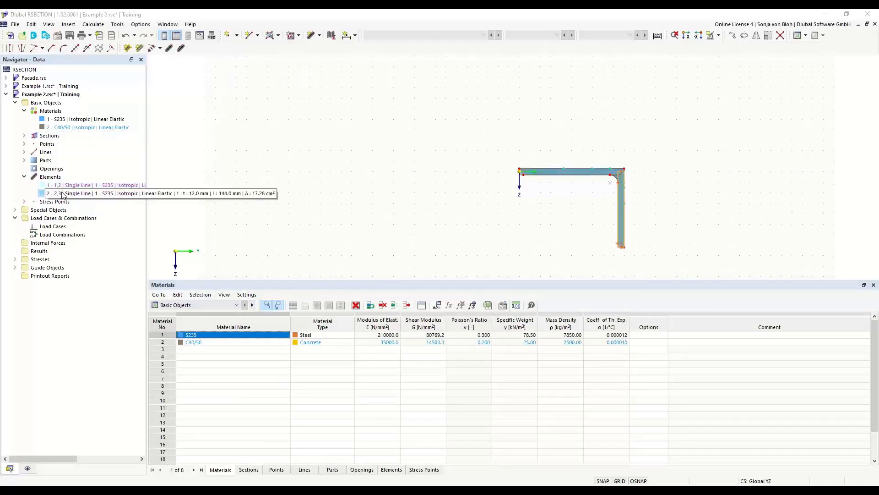
{"action": "left_click", "coordinate": [25, 160]}
{"action": "left_click", "coordinate": [64, 168]}
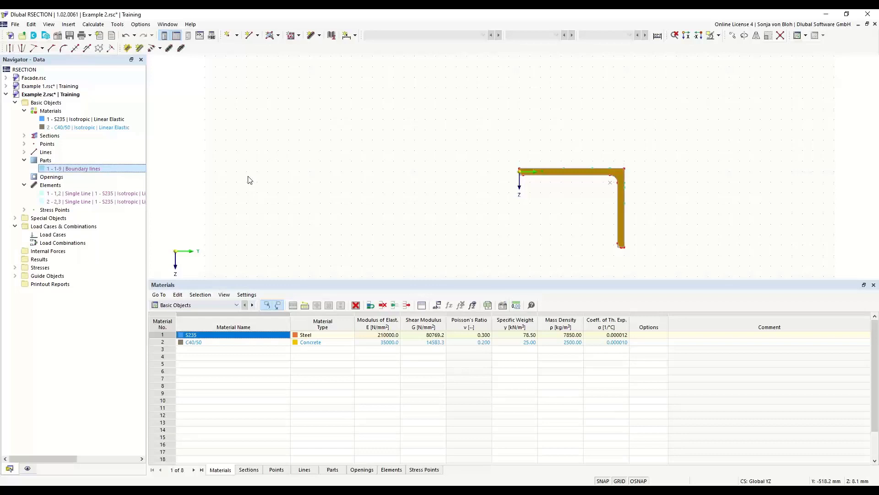
{"action": "double_click", "coordinate": [553, 177]}
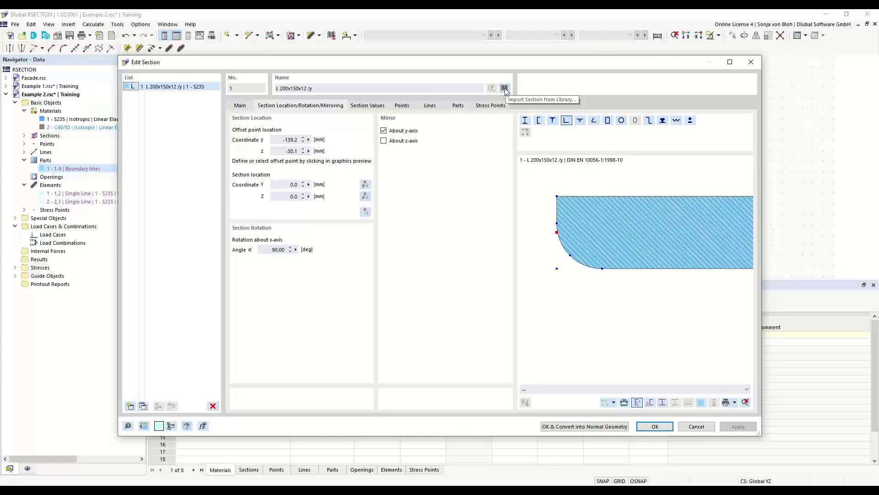
Step: Close the section settings and convert the L 200x150x12 section into normal geometry
{"action": "left_click", "coordinate": [754, 64]}
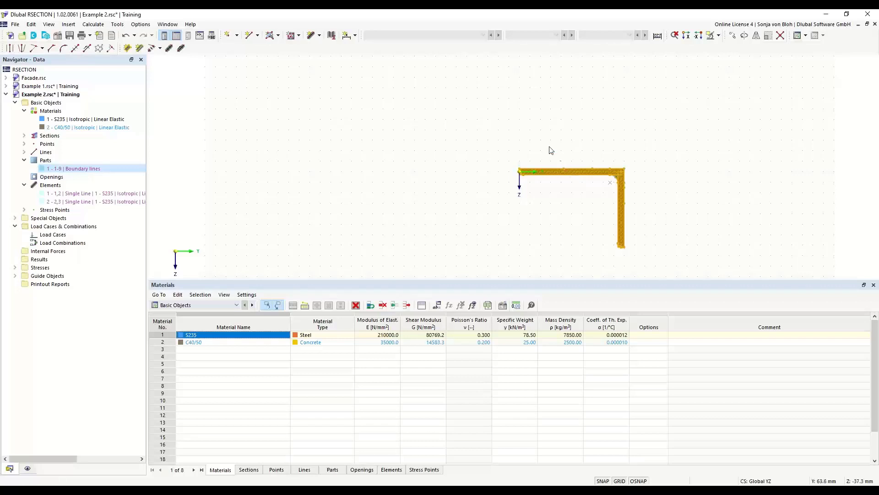
{"action": "left_click", "coordinate": [413, 194]}
{"action": "right_click", "coordinate": [409, 181]}
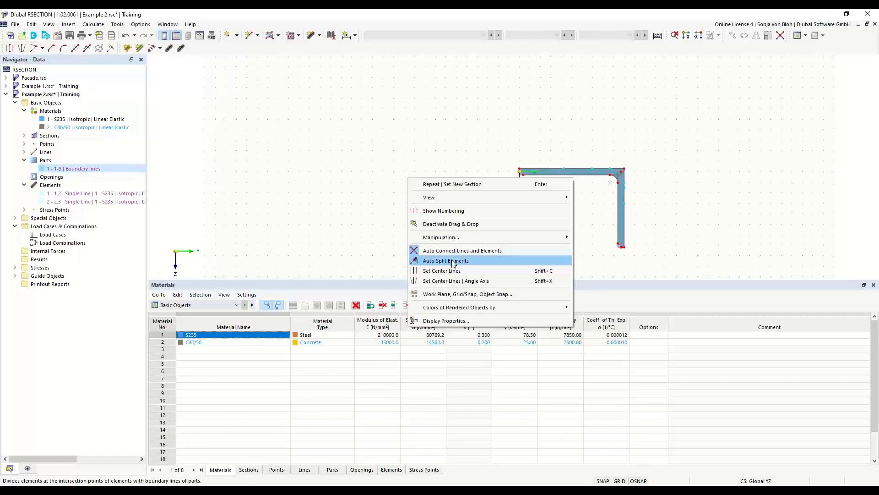
{"action": "left_click", "coordinate": [408, 161]}
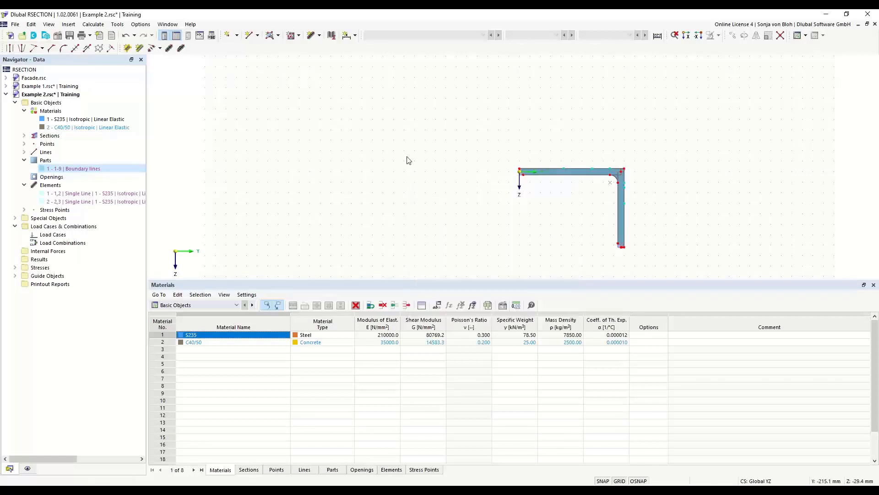
{"action": "right_click", "coordinate": [558, 174]}
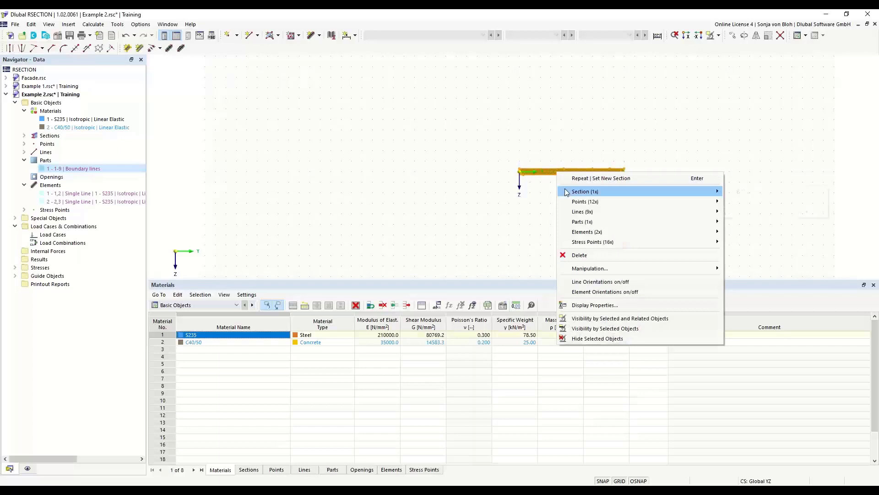
{"action": "mouse_move", "coordinate": [567, 192]}
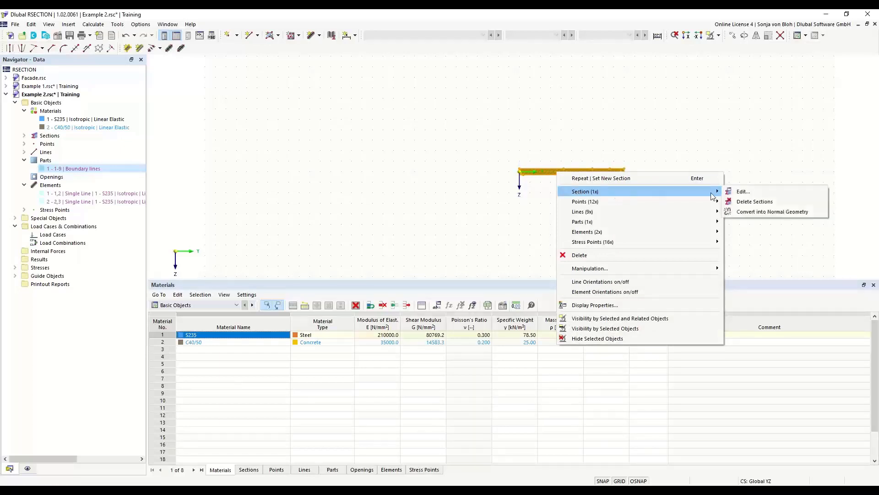
{"action": "left_click", "coordinate": [771, 212]}
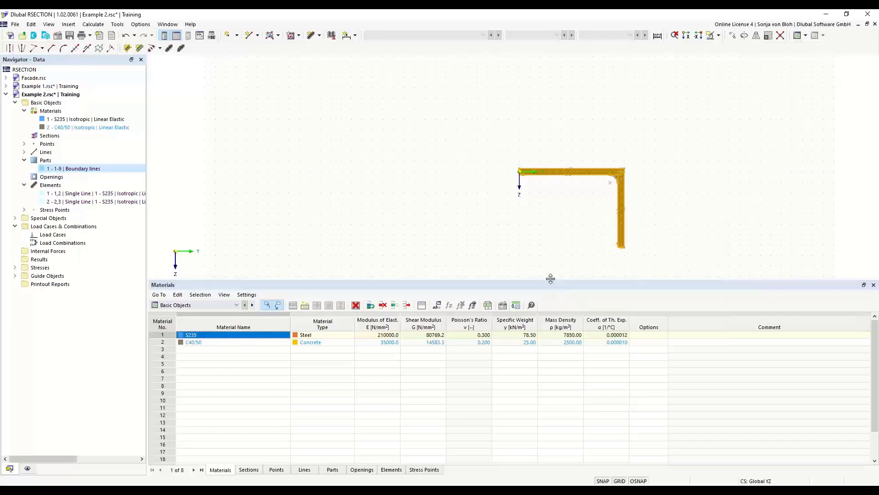
Step: Enlarge the drawing area and delete the rounded toe boundary at the free end of the angle's horizontal leg
{"action": "left_click_drag", "start_coordinate": [551, 280], "coordinate": [540, 375]}
{"action": "middle_click_drag", "start_coordinate": [559, 279], "coordinate": [392, 243]}
{"action": "scroll", "coordinate": [426, 238], "scroll_direction": "up", "scroll_amount": 2}
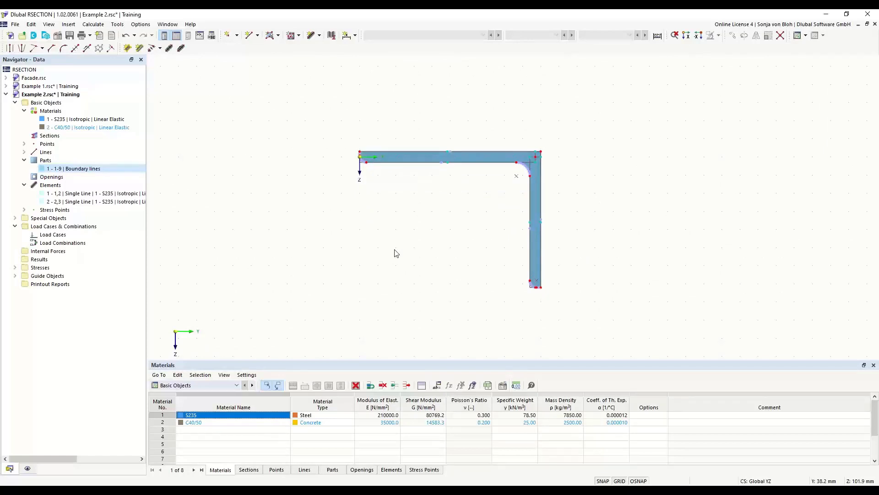
{"action": "scroll", "coordinate": [351, 182], "scroll_direction": "up", "scroll_amount": 8}
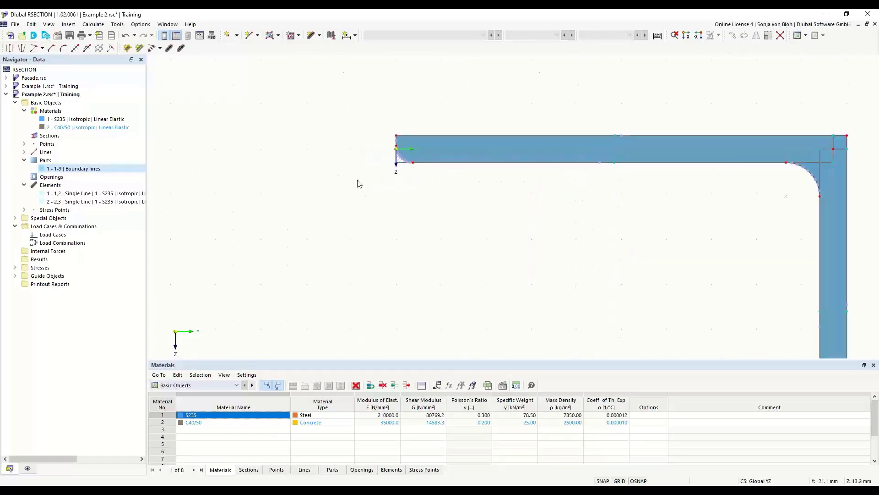
{"action": "scroll", "coordinate": [383, 182], "scroll_direction": "up", "scroll_amount": 4}
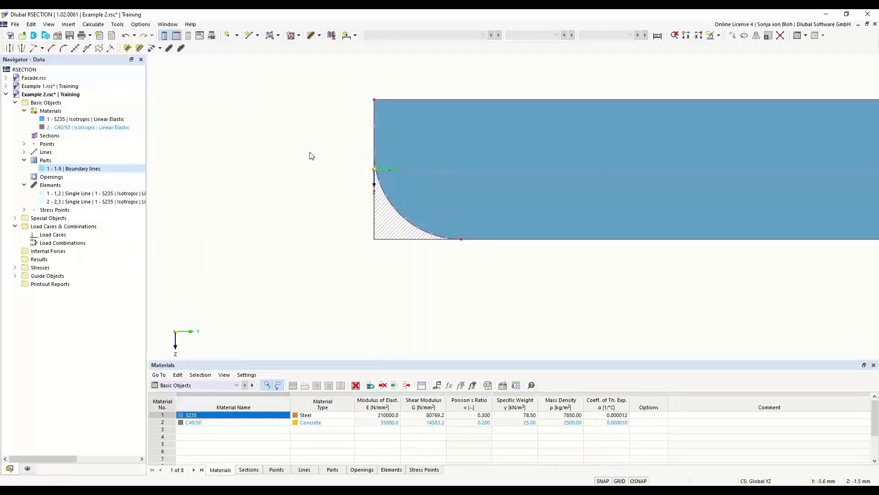
{"action": "key", "text": "Delete"}
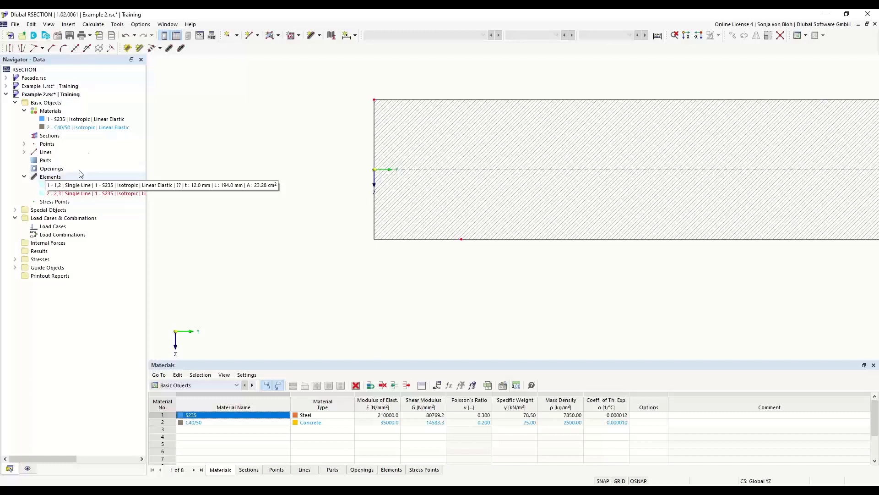
Step: Set up a new single-line element defined by length and direction, 200 mm long and 12 mm thick in S235
{"action": "left_click", "coordinate": [320, 36]}
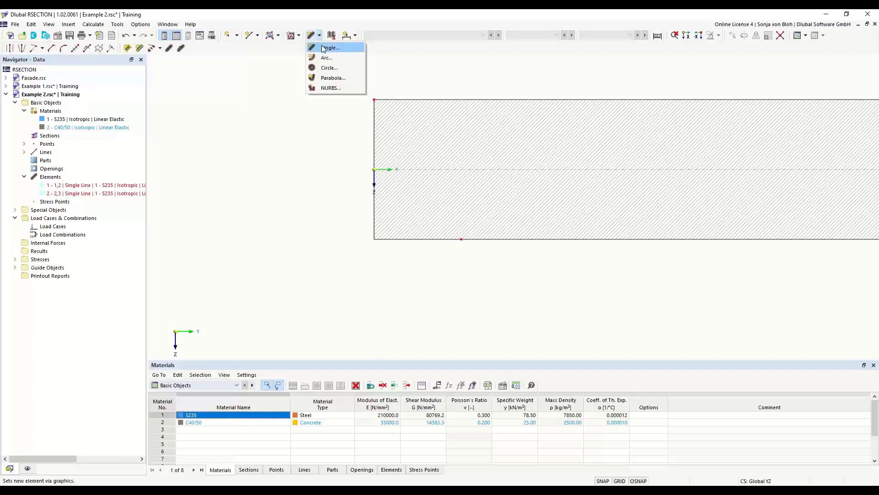
{"action": "left_click", "coordinate": [327, 47]}
{"action": "left_click_drag", "start_coordinate": [147, 60], "coordinate": [235, 103]}
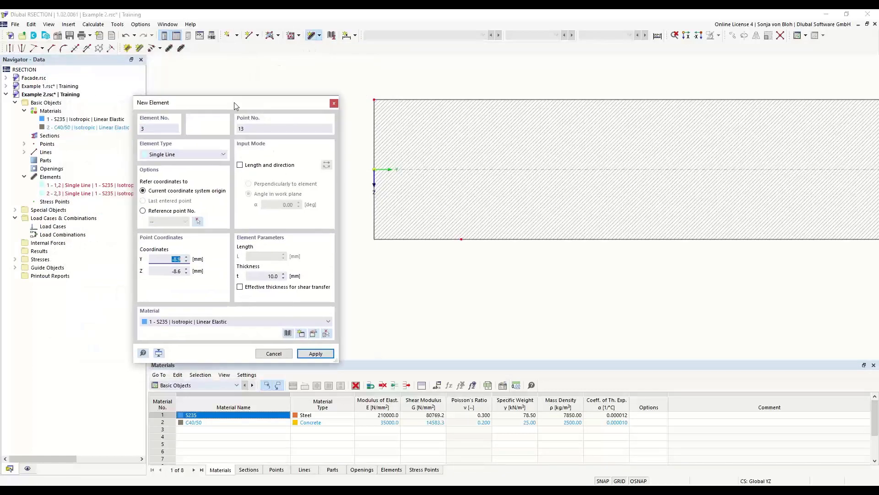
{"action": "left_click", "coordinate": [241, 166]}
{"action": "left_click", "coordinate": [240, 166]}
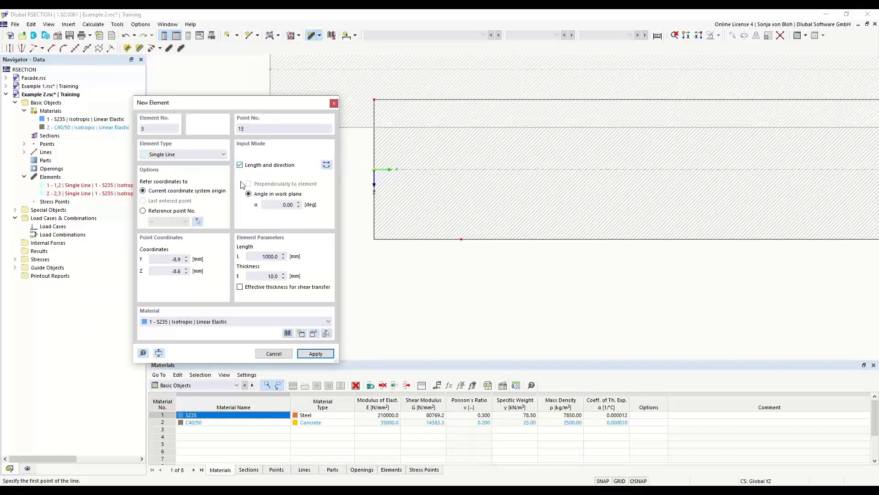
{"action": "left_click", "coordinate": [287, 204]}
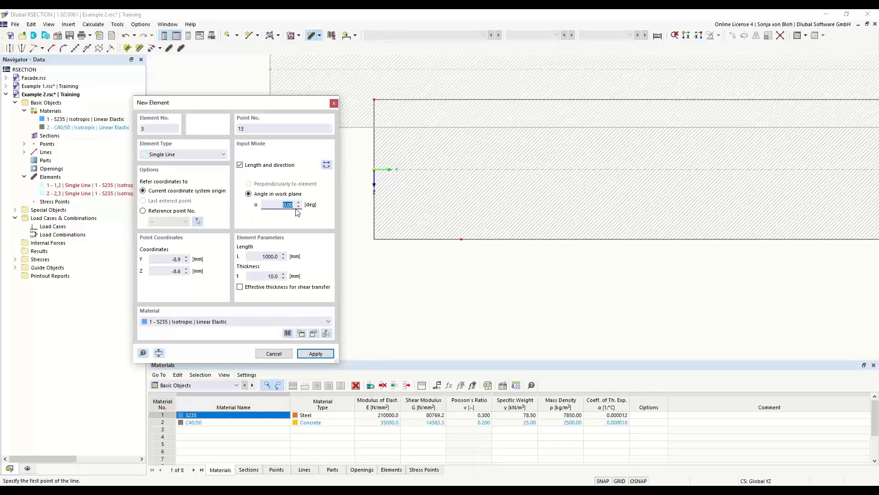
{"action": "left_click", "coordinate": [266, 256]}
{"action": "type", "text": "200"}
{"action": "left_click", "coordinate": [259, 275]}
{"action": "type", "text": "12"}
Step: Reverse the element's direction and place it at the coordinate origin, extending away from the angle
{"action": "scroll", "coordinate": [382, 265], "scroll_direction": "down", "scroll_amount": 5}
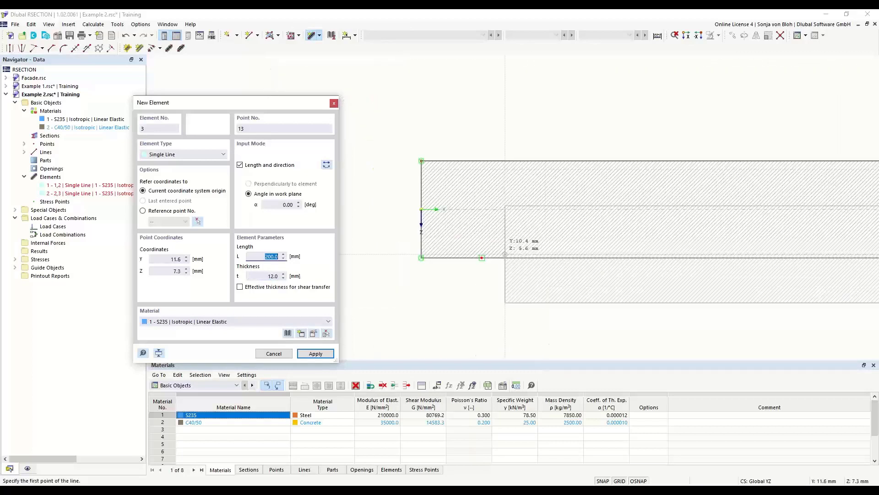
{"action": "scroll", "coordinate": [381, 265], "scroll_direction": "down", "scroll_amount": 3}
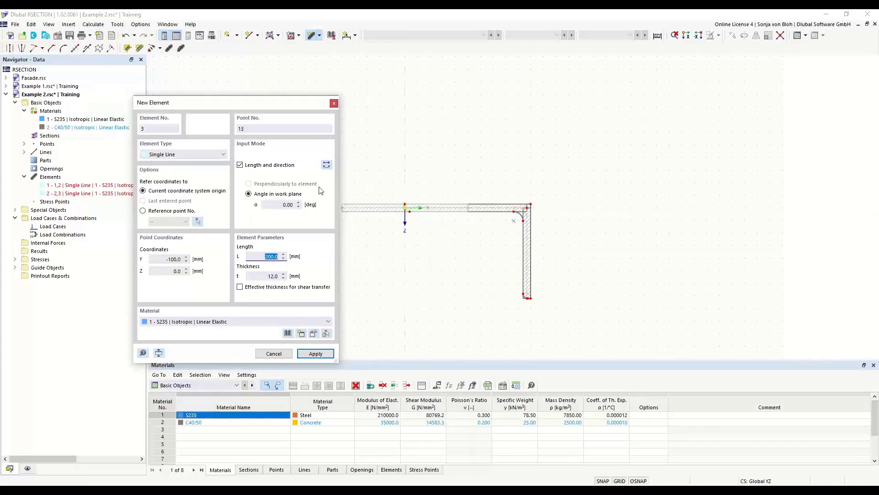
{"action": "left_click", "coordinate": [327, 166]}
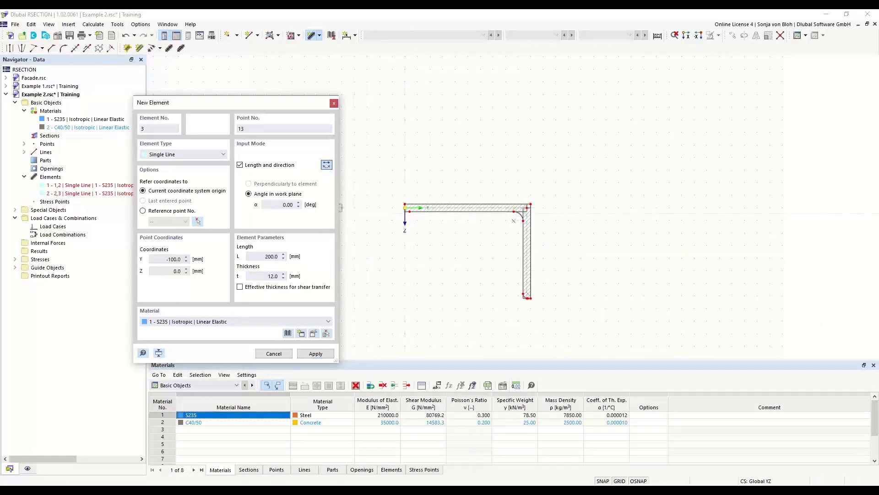
{"action": "scroll", "coordinate": [394, 224], "scroll_direction": "up", "scroll_amount": 3}
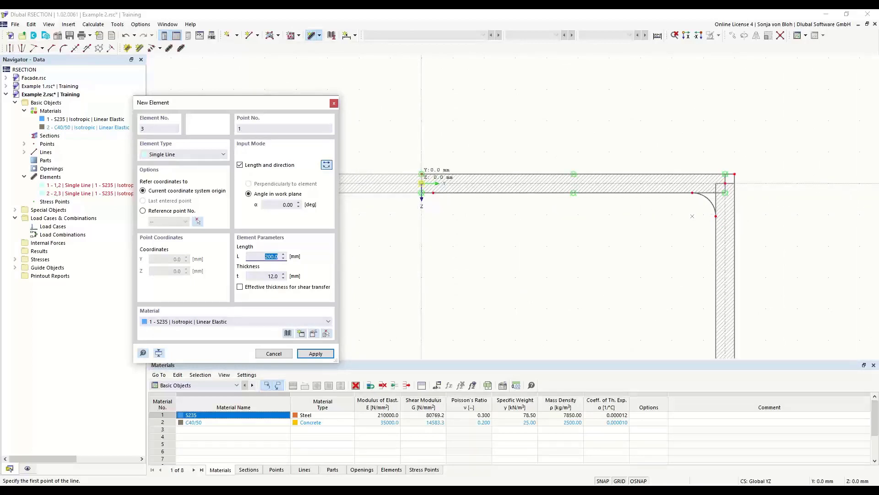
{"action": "left_click", "coordinate": [421, 183]}
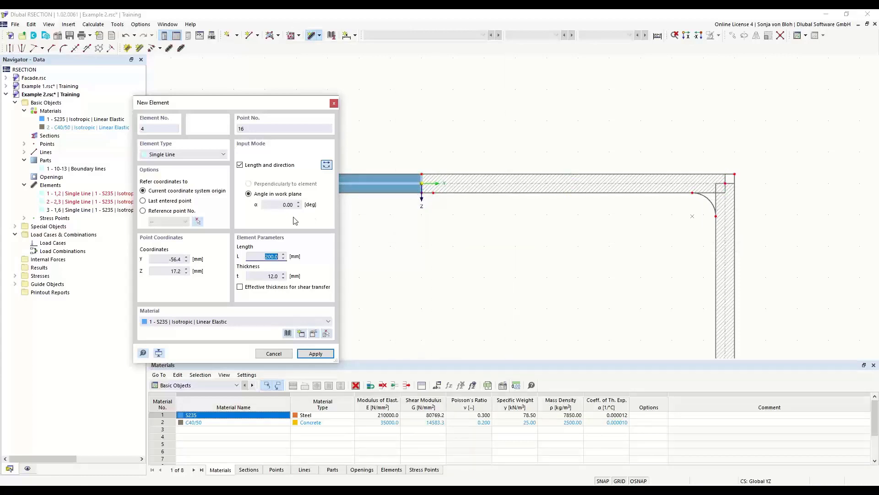
Step: Add a vertical single-line element running down from the origin at 90°, with reversed direction, 400 mm length and 10 mm thickness
{"action": "left_click", "coordinate": [267, 204]}
{"action": "left_click_drag", "start_coordinate": [267, 204], "coordinate": [314, 210]}
{"action": "type", "text": "90"}
{"action": "key", "text": "Tab"}
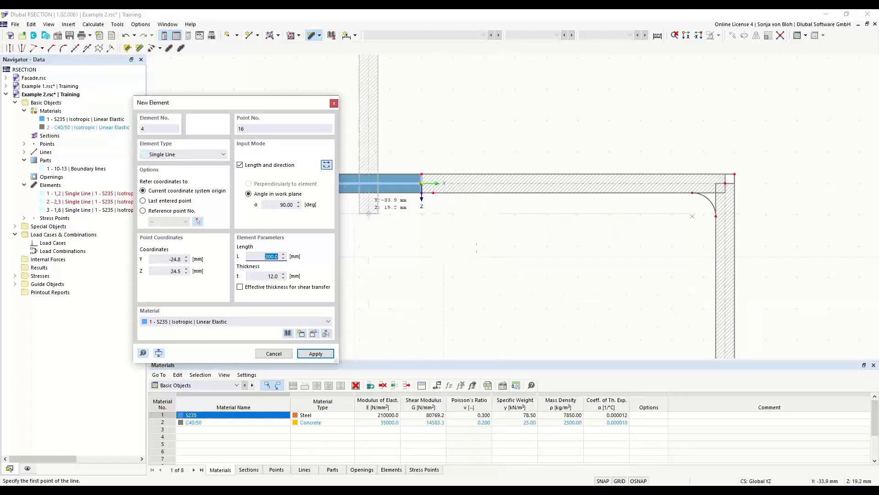
{"action": "left_click", "coordinate": [327, 166]}
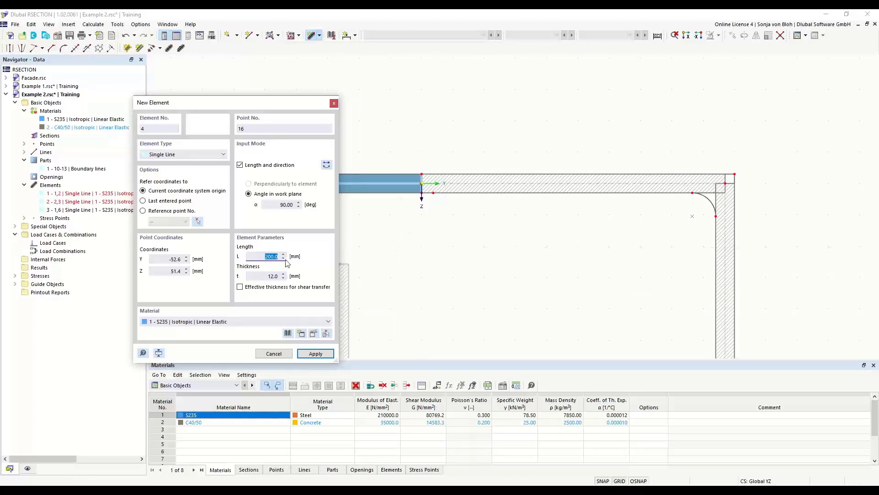
{"action": "type", "text": "400"}
{"action": "key", "text": "Tab"}
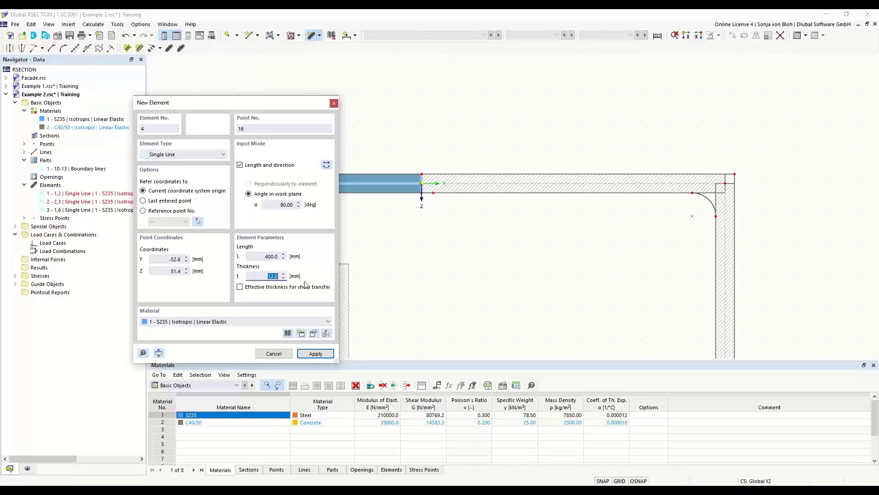
{"action": "type", "text": "10"}
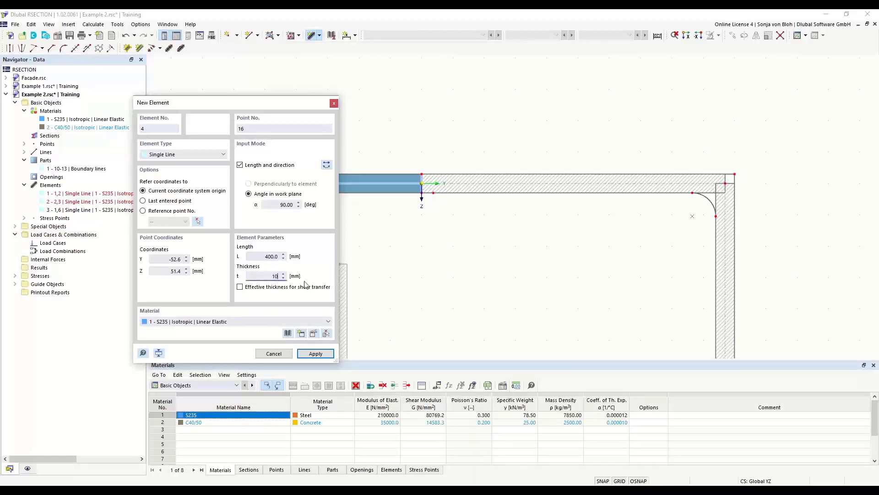
{"action": "scroll", "coordinate": [392, 213], "scroll_direction": "up", "scroll_amount": 2}
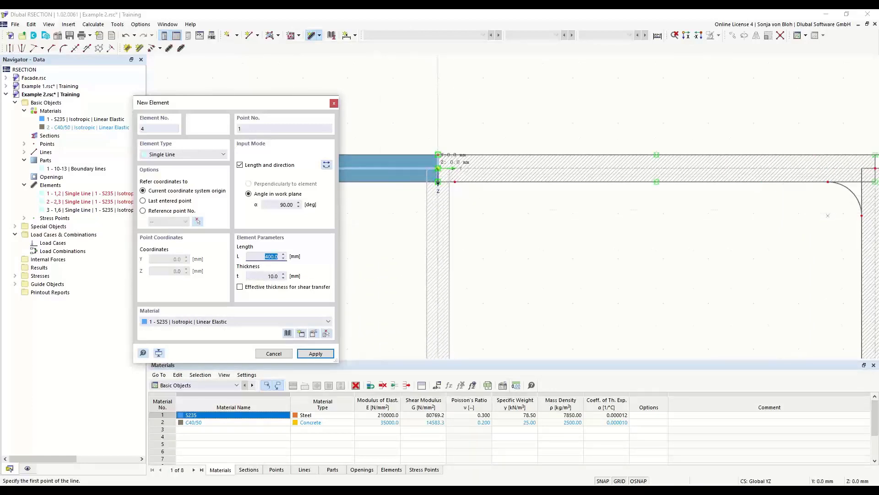
{"action": "left_click", "coordinate": [438, 182]}
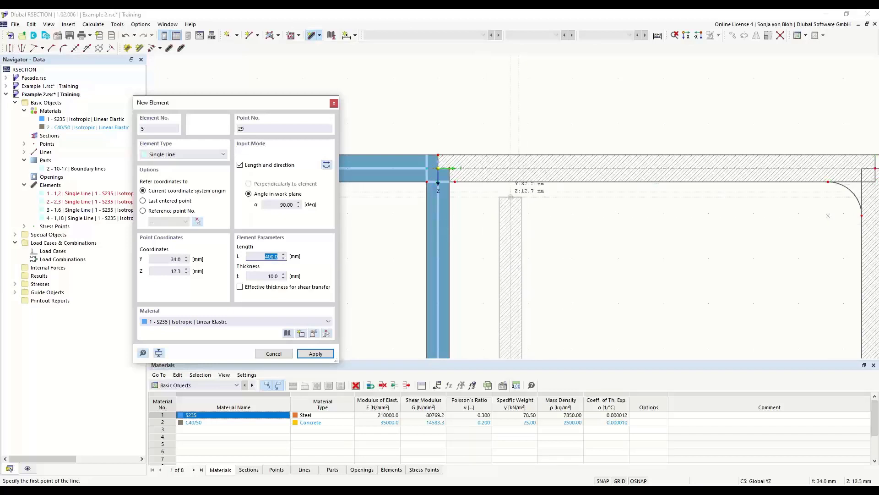
{"action": "key", "text": "Escape"}
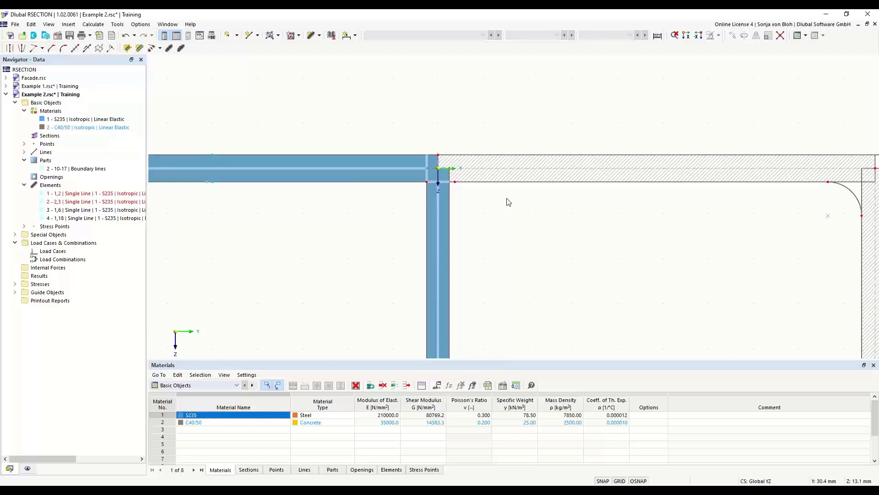
Step: Delete the surplus boundary lines where the vertical element meets the horizontal leg at the origin
{"action": "scroll", "coordinate": [434, 168], "scroll_direction": "up", "scroll_amount": 3}
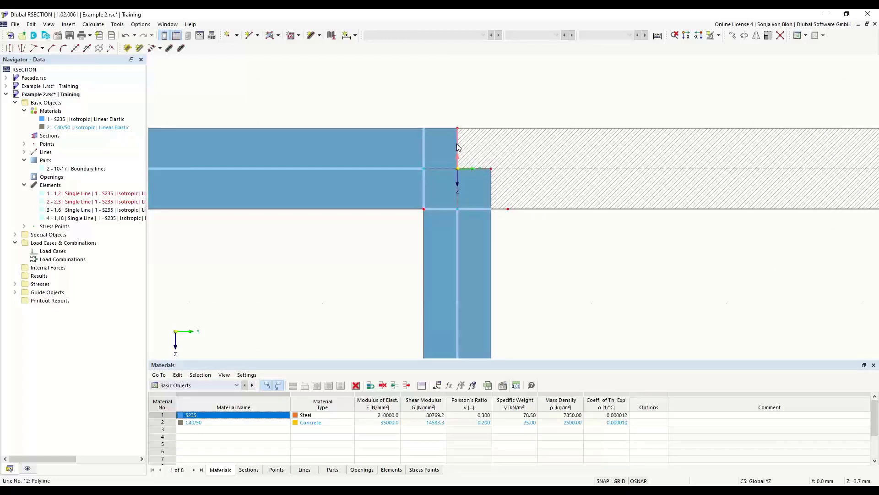
{"action": "key", "text": "Delete"}
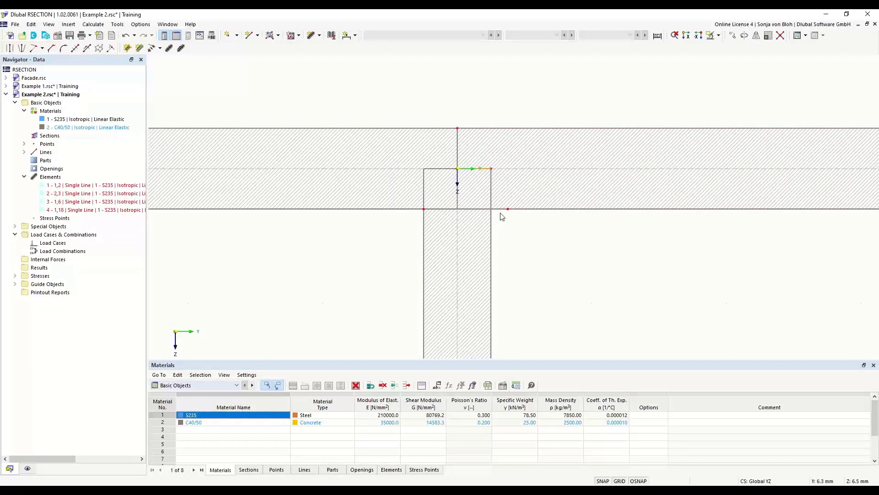
{"action": "scroll", "coordinate": [501, 216], "scroll_direction": "down", "scroll_amount": 3}
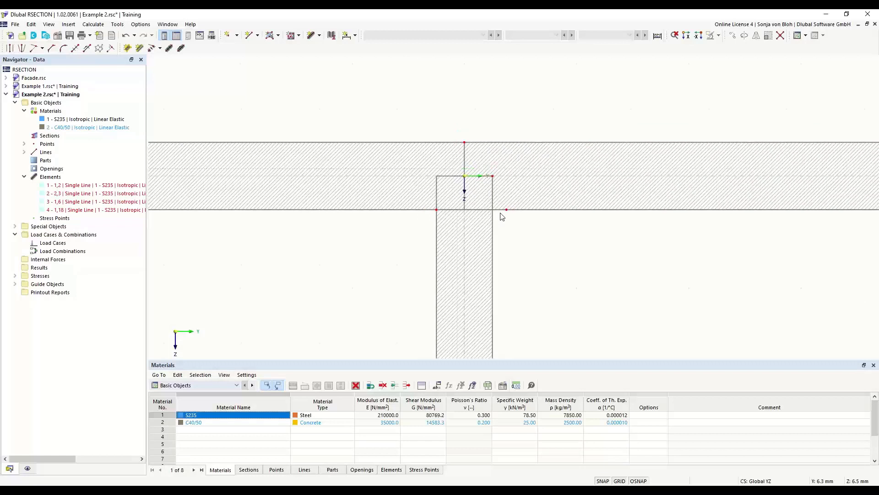
{"action": "scroll", "coordinate": [507, 281], "scroll_direction": "down", "scroll_amount": 3}
{"action": "middle_click_drag", "start_coordinate": [436, 299], "coordinate": [391, 197]}
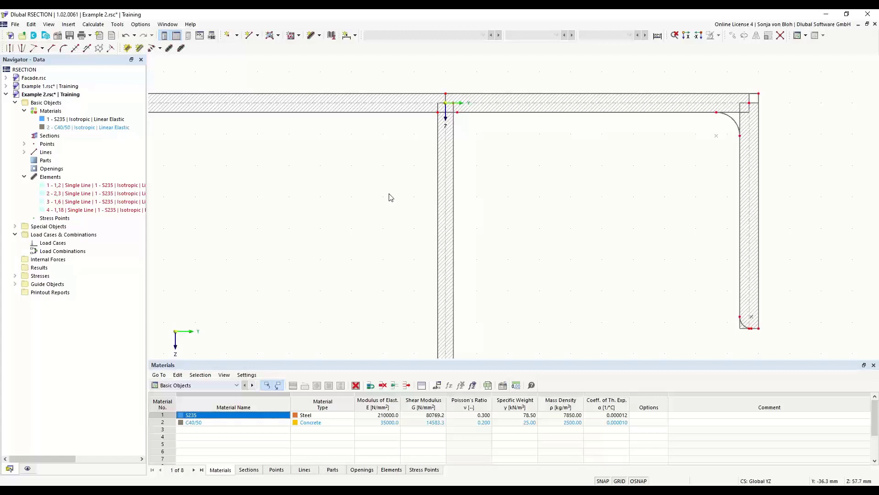
Step: Set up an angled corner of the Edge and Angle type with an edge length of 6*sqrt(2) mm and a 45° angle
{"action": "left_click", "coordinate": [52, 50]}
{"action": "left_click_drag", "start_coordinate": [99, 56], "coordinate": [253, 171]}
{"action": "left_click", "coordinate": [337, 197]}
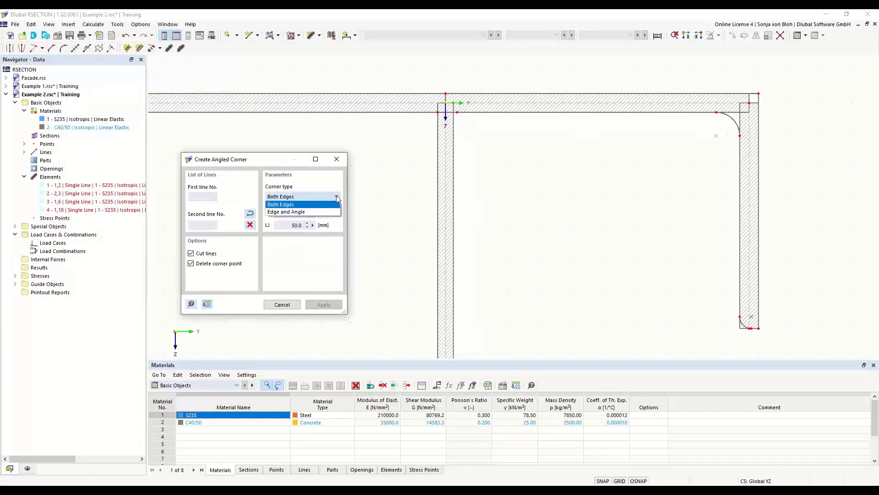
{"action": "left_click", "coordinate": [312, 212]}
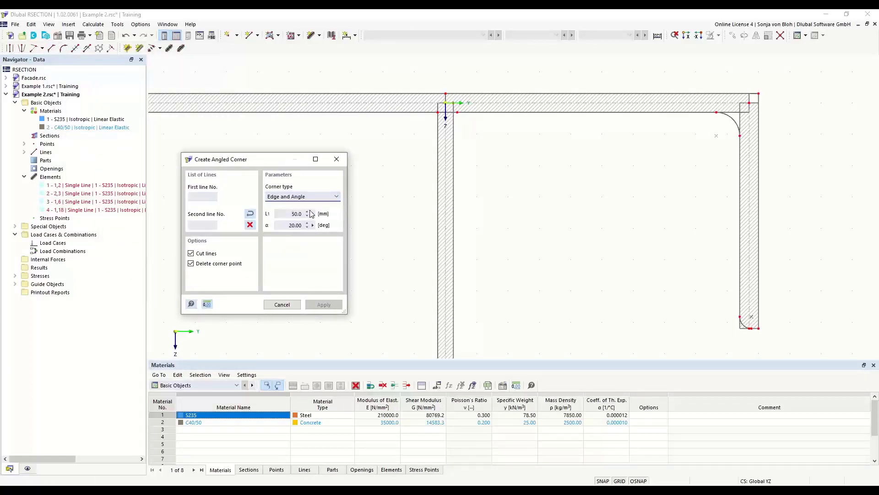
{"action": "double_click", "coordinate": [300, 214]}
{"action": "type", "text": "6"}
{"action": "type", "text": "."}
{"action": "type", "text": "s"}
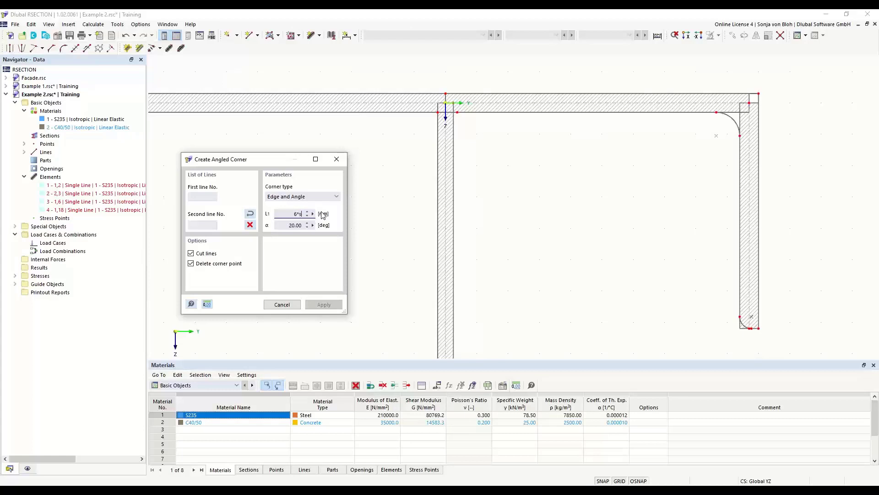
{"action": "type", "text": "qrt(2)"}
{"action": "left_click", "coordinate": [293, 225]}
{"action": "type", "text": "45"}
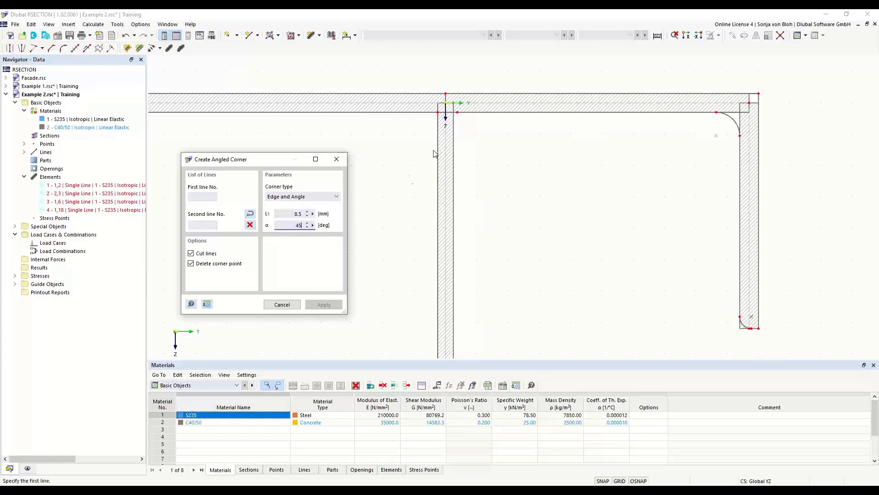
Step: Create the angled corners on both sides of the vertical element, between its edges and the lower edges of the horizontal elements
{"action": "left_click", "coordinate": [467, 112]}
{"action": "left_click", "coordinate": [454, 148]}
{"action": "left_click", "coordinate": [414, 112]}
{"action": "left_click", "coordinate": [437, 157]}
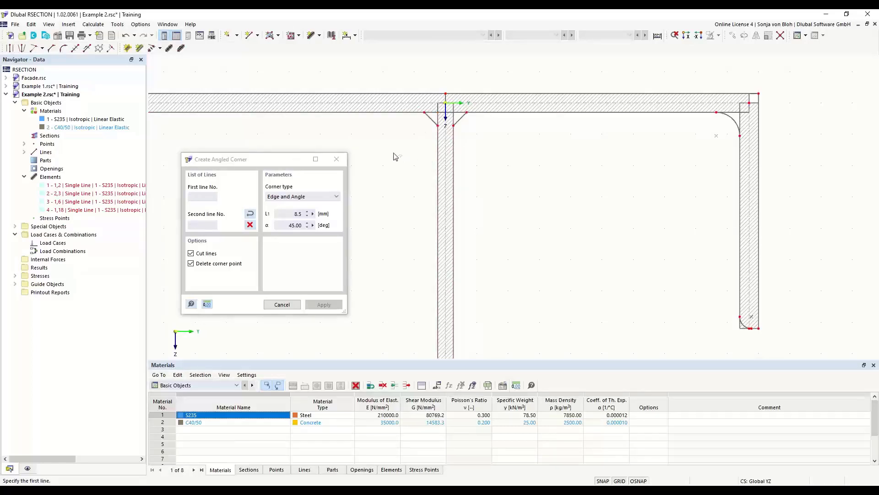
Step: Close the angled corner tool and create a part of material S235 from the closed boundary lines of the whole section
{"action": "key", "text": "Escape"}
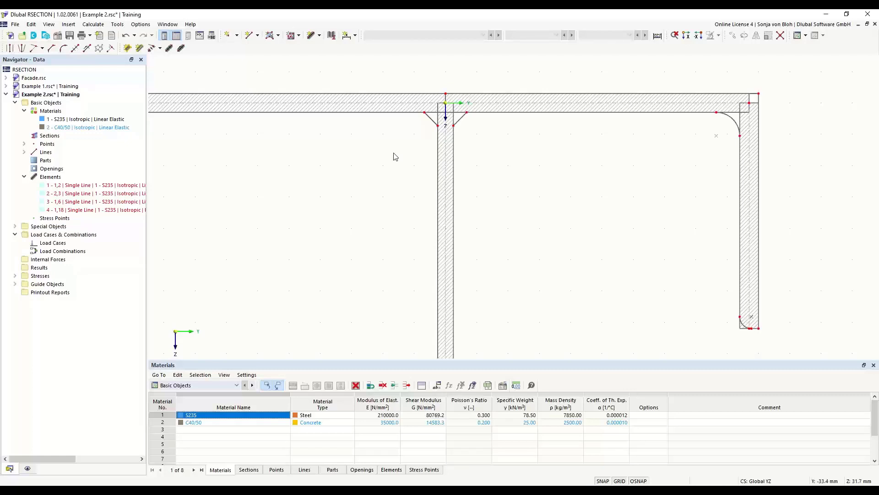
{"action": "left_click", "coordinate": [278, 36]}
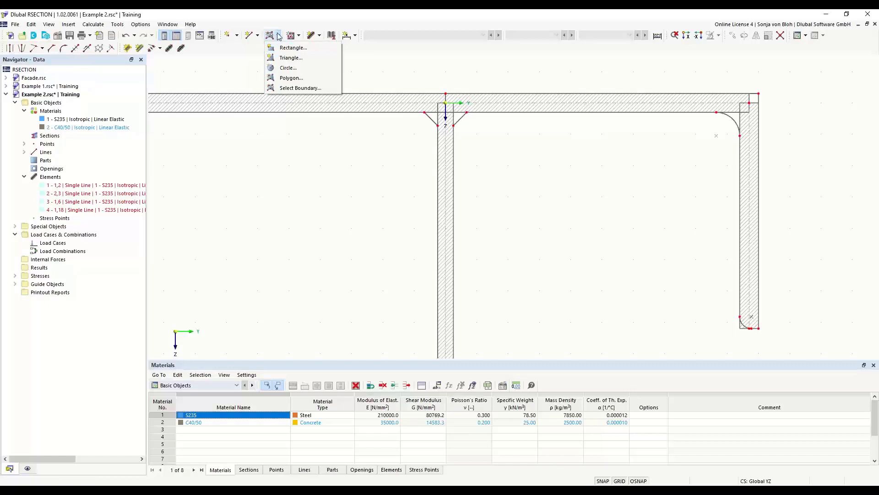
{"action": "left_click", "coordinate": [289, 89]}
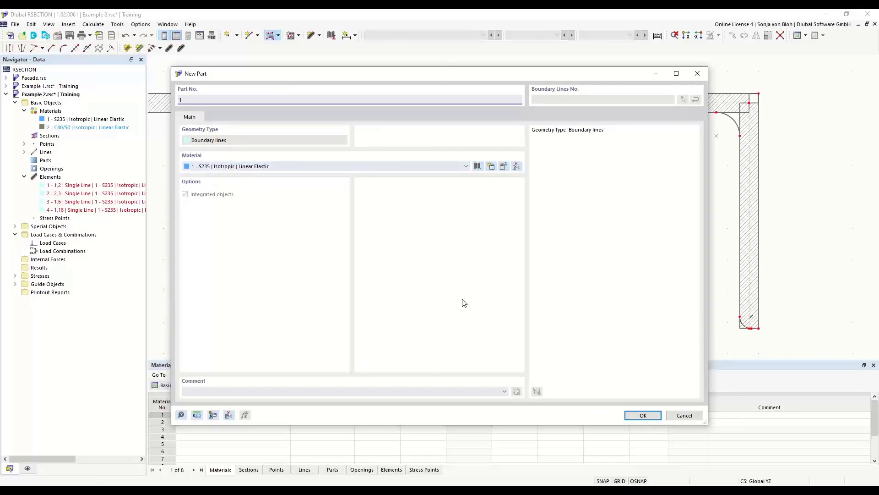
{"action": "left_click", "coordinate": [651, 415]}
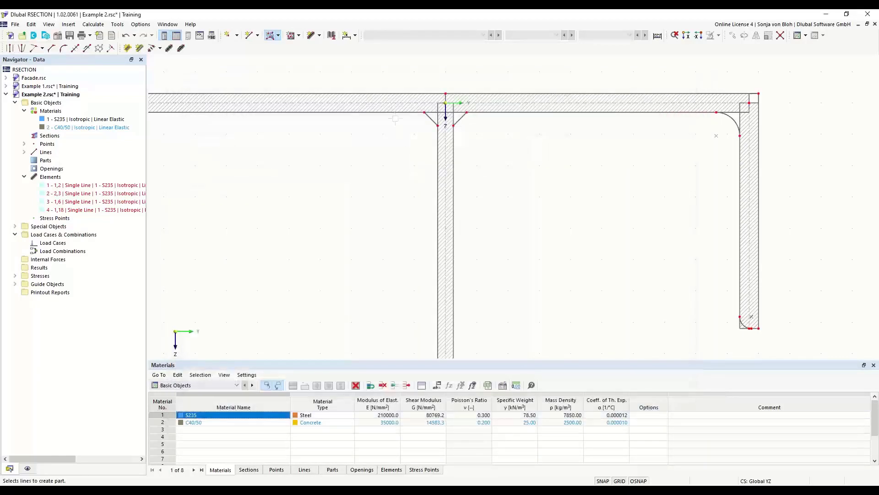
{"action": "left_click", "coordinate": [398, 97]}
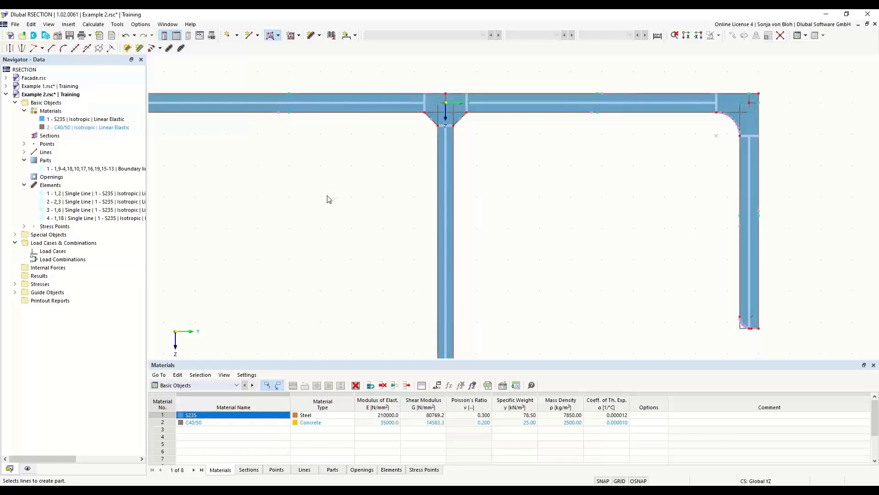
{"action": "scroll", "coordinate": [339, 163], "scroll_direction": "down", "scroll_amount": 2}
{"action": "middle_click_drag", "start_coordinate": [336, 222], "coordinate": [308, 186]}
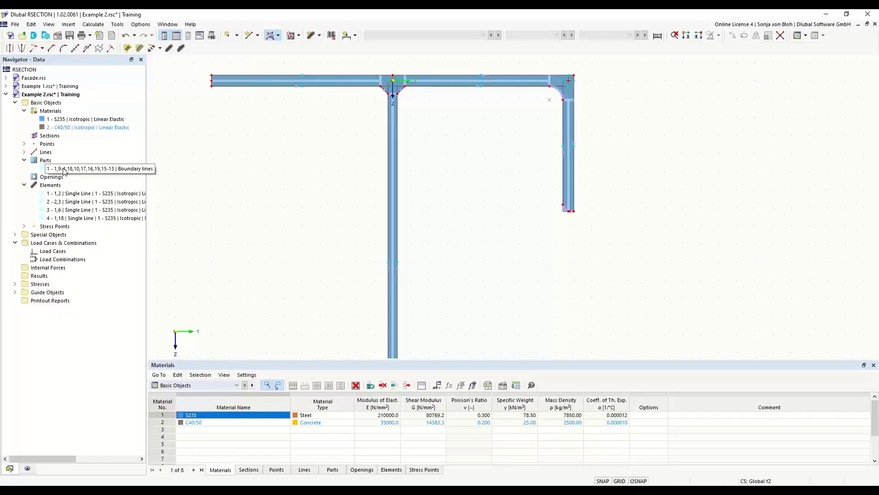
Step: Create two permanent load cases, LC1 named N and LC2 named M
{"action": "right_click", "coordinate": [53, 252]}
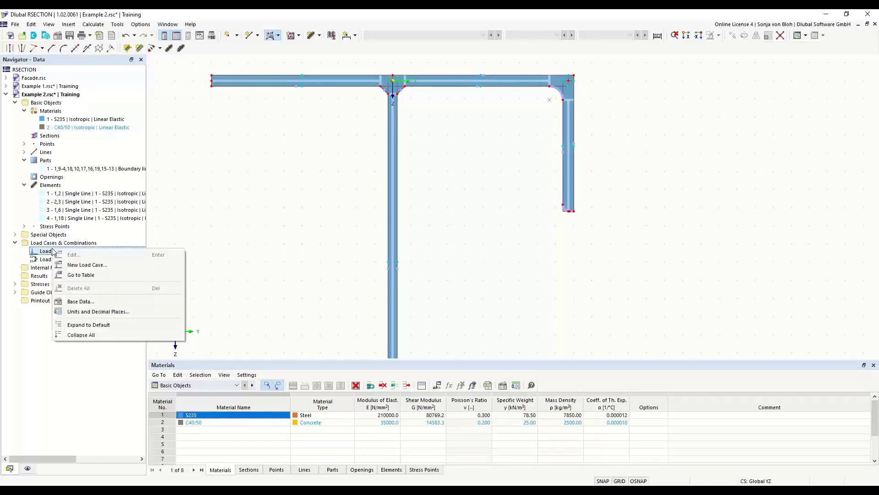
{"action": "left_click", "coordinate": [87, 265]}
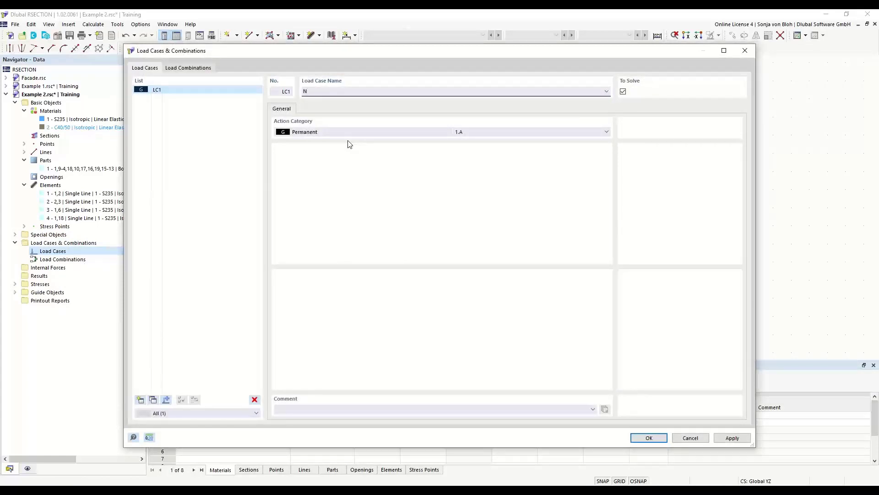
{"action": "left_click", "coordinate": [140, 400]}
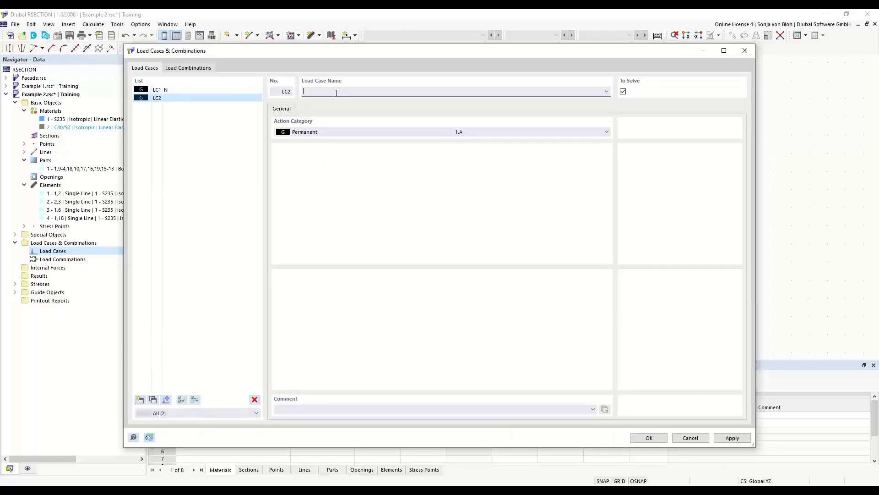
{"action": "type", "text": "M"}
Step: Create a load combination containing LC1 and LC2 with factor 1.00 each, with the custom name N + M
{"action": "left_click", "coordinate": [193, 68]}
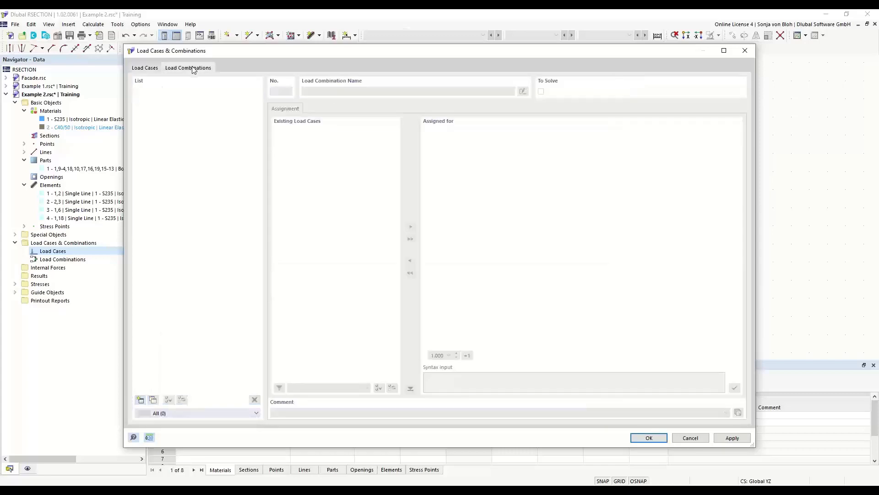
{"action": "left_click", "coordinate": [140, 399]}
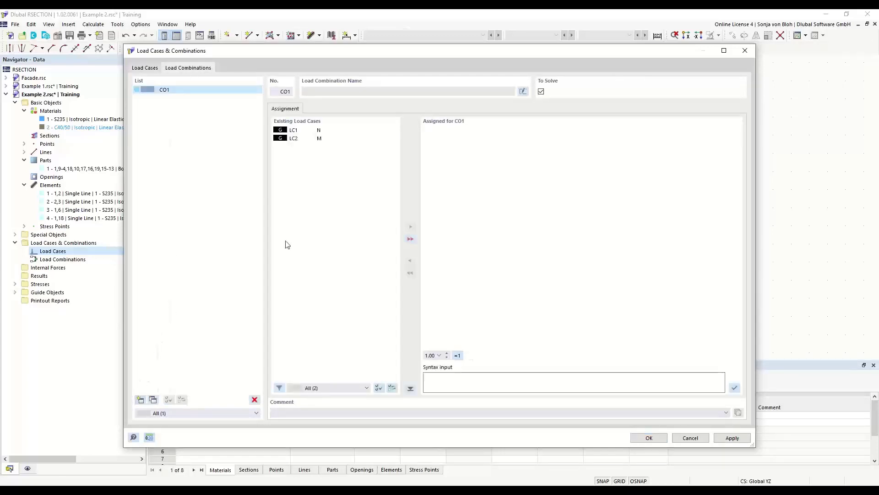
{"action": "left_click", "coordinate": [410, 239]}
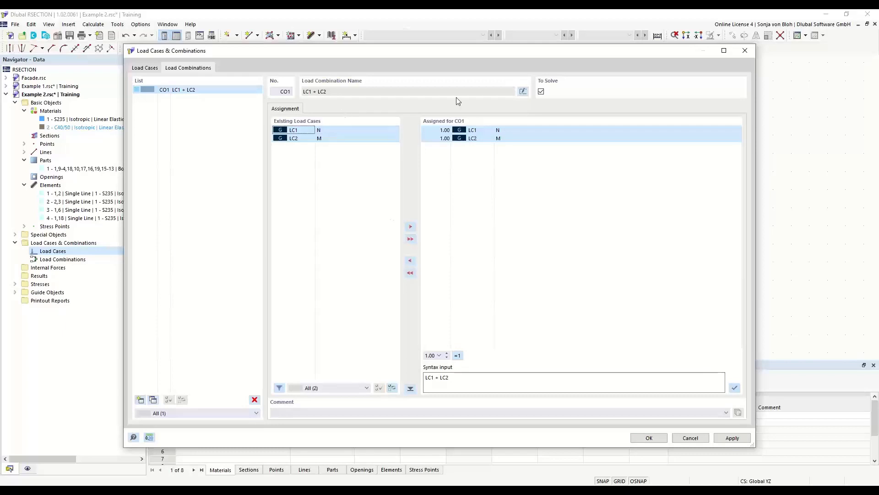
{"action": "left_click", "coordinate": [523, 91]}
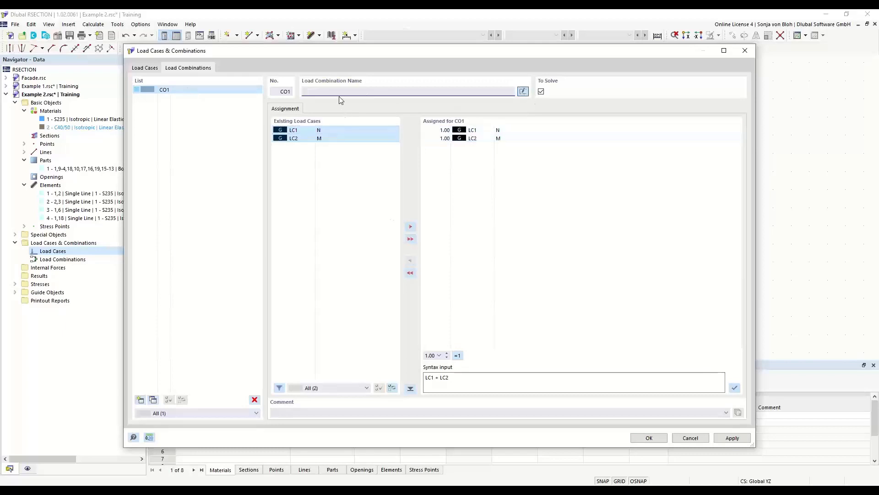
{"action": "type", "text": "N + M"}
{"action": "left_click", "coordinate": [646, 439]}
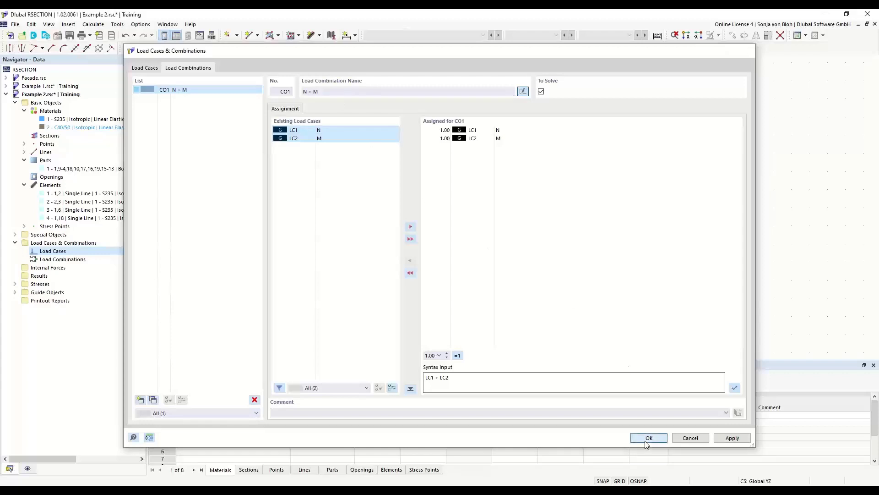
Step: Define internal forces for load case LC1 with an axial force N of -50 kN at location x = 0
{"action": "left_click", "coordinate": [15, 267]}
{"action": "left_click", "coordinate": [25, 276]}
{"action": "left_click", "coordinate": [72, 284]}
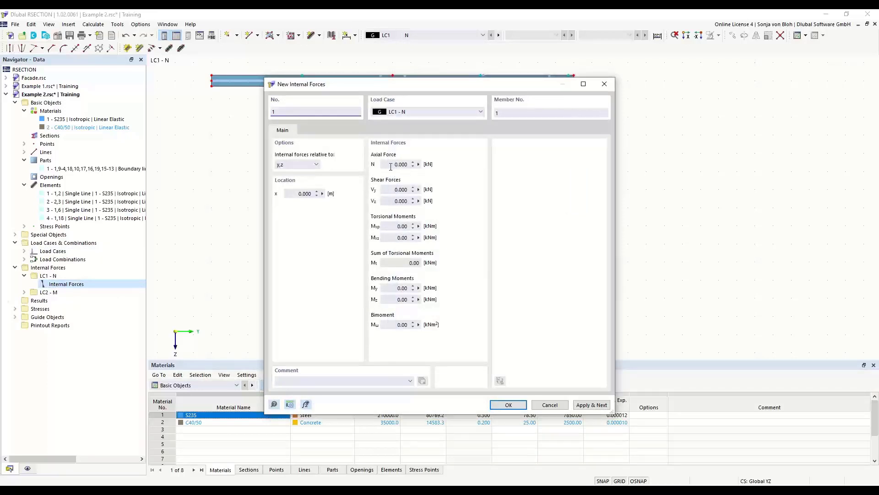
{"action": "left_click", "coordinate": [391, 165]}
{"action": "type", "text": "-"}
{"action": "left_click", "coordinate": [579, 406]}
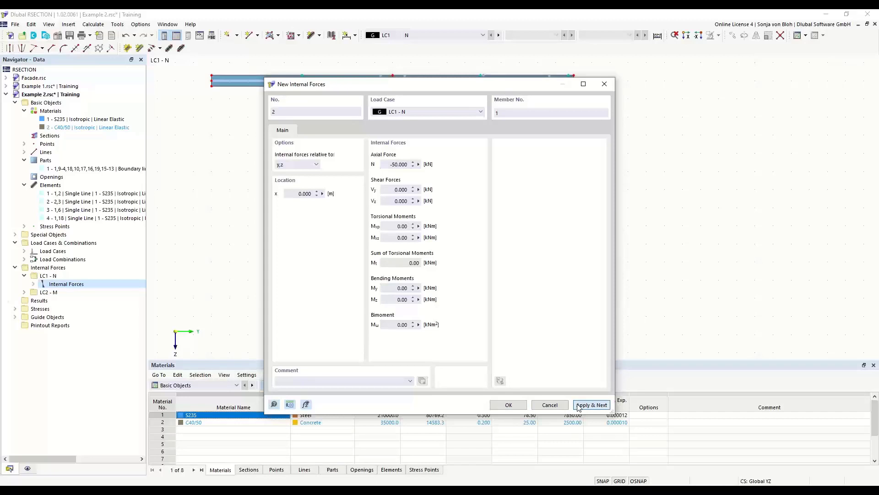
Step: Define internal forces for load case LC2 with axial force N of 0 kN and bending moment My of 20 kNm
{"action": "left_click", "coordinate": [481, 112]}
{"action": "left_click", "coordinate": [427, 127]}
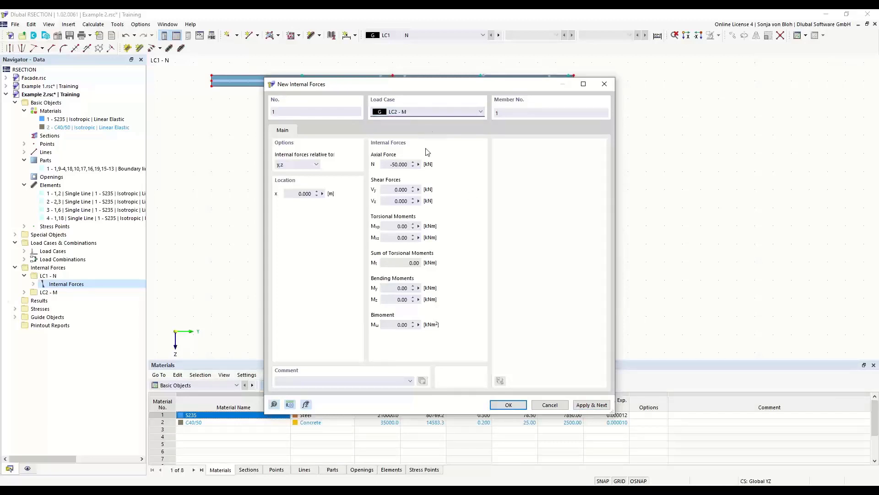
{"action": "double_click", "coordinate": [384, 164]}
{"action": "type", "text": "0"}
{"action": "double_click", "coordinate": [386, 288]}
{"action": "type", "text": "20"}
{"action": "left_click", "coordinate": [508, 405]}
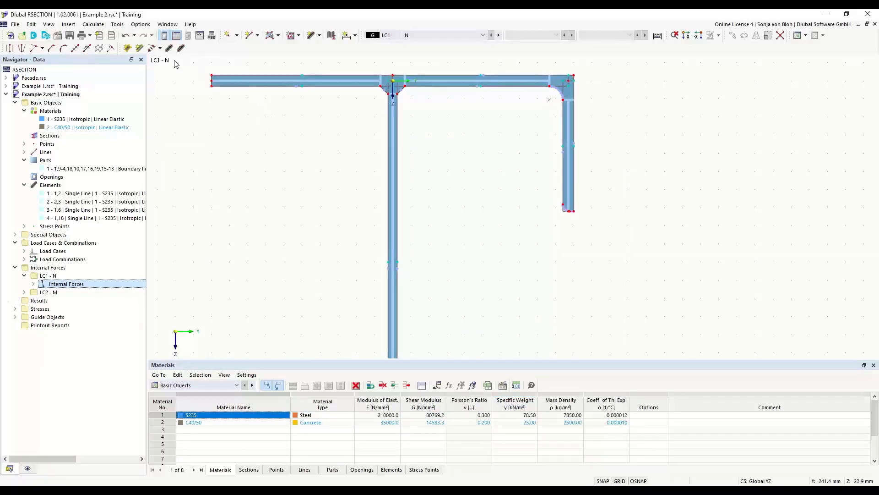
Step: Calculate the section and bring the entire profile with its results into view
{"action": "left_click", "coordinate": [94, 24]}
{"action": "left_click", "coordinate": [102, 36]}
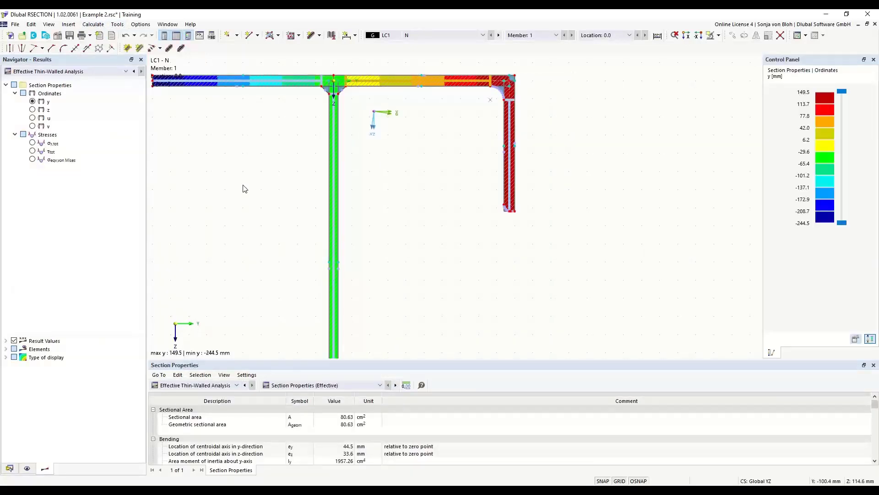
{"action": "scroll", "coordinate": [343, 146], "scroll_direction": "down", "scroll_amount": 4}
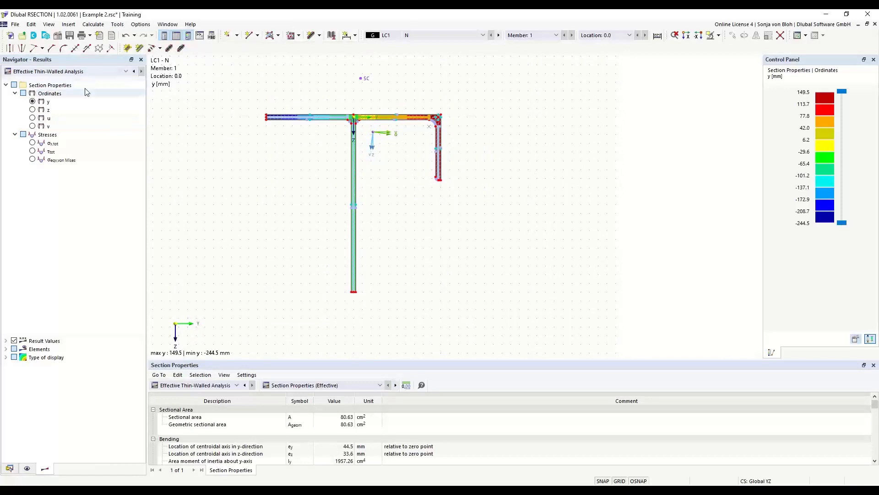
Step: Set the results display type to Off instead of isobands and show the total normal stresses σx,tot
{"action": "left_click", "coordinate": [5, 357]}
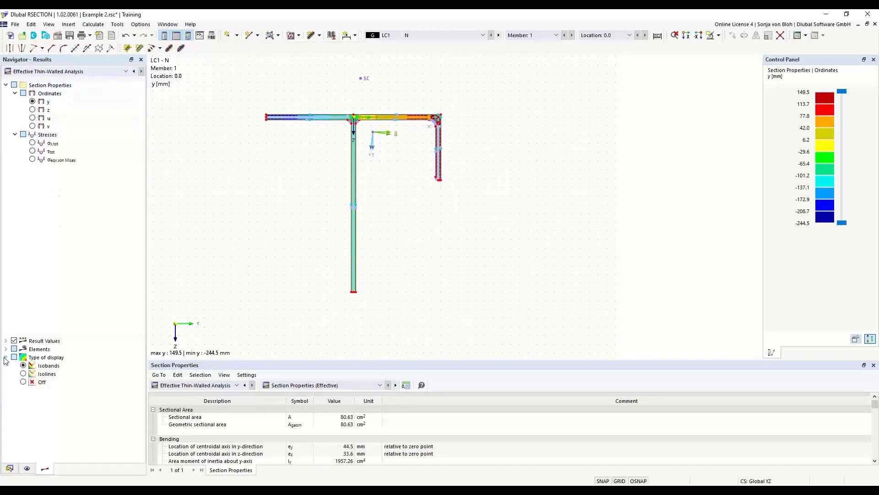
{"action": "left_click", "coordinate": [23, 382]}
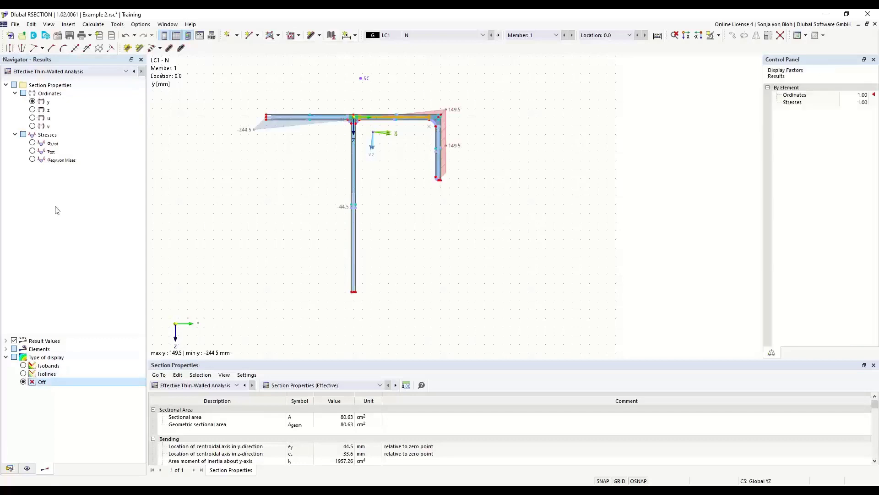
{"action": "left_click", "coordinate": [32, 144]}
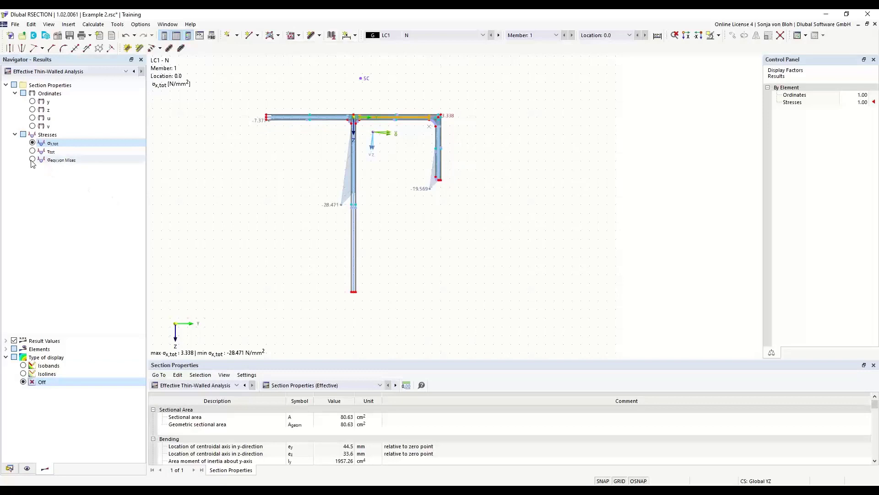
{"action": "scroll", "coordinate": [249, 151], "scroll_direction": "up", "scroll_amount": 3}
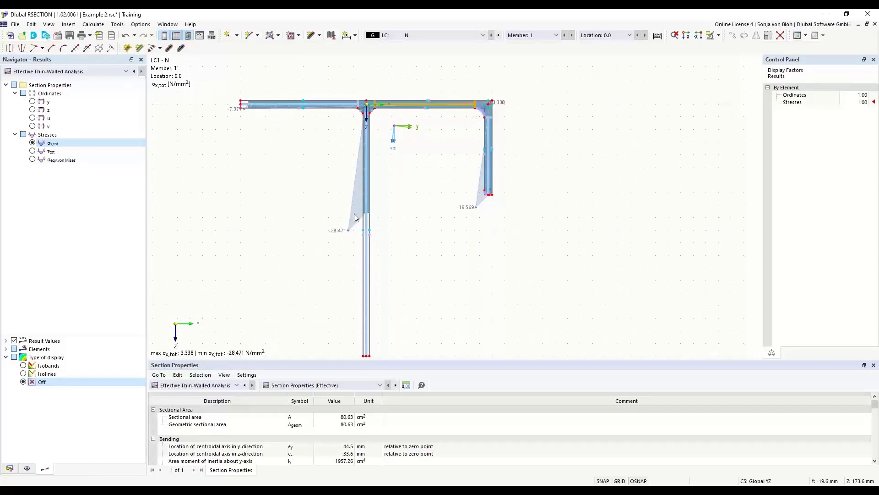
Step: Enlarge the results table and show the section classification according to EN 1993-1-1
{"action": "left_click_drag", "start_coordinate": [317, 360], "coordinate": [316, 272]}
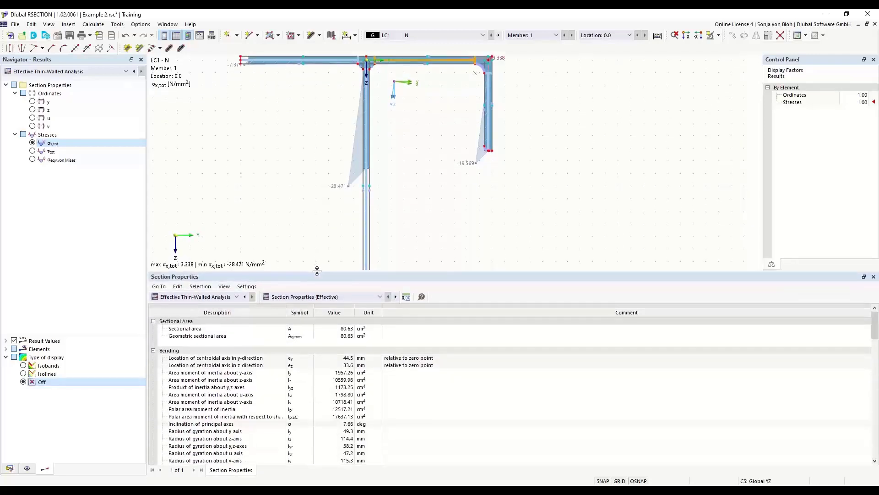
{"action": "left_click", "coordinate": [380, 297]}
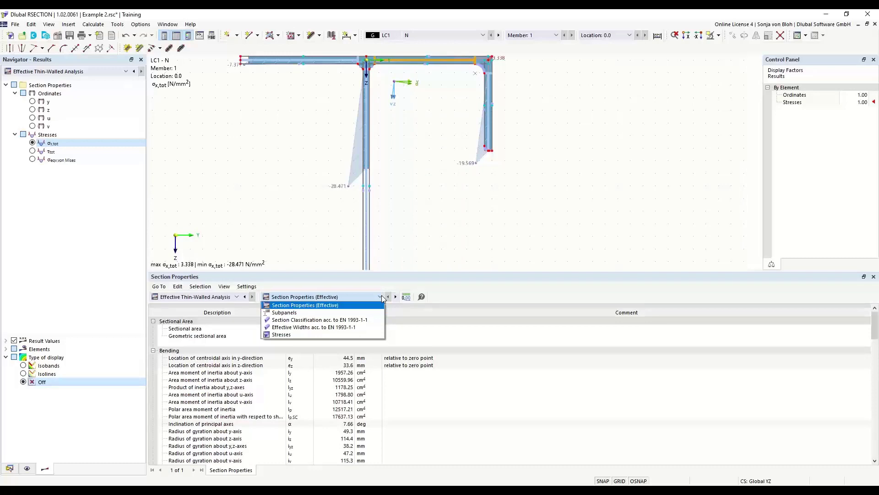
{"action": "left_click", "coordinate": [340, 320]}
{"action": "left_click", "coordinate": [341, 322]}
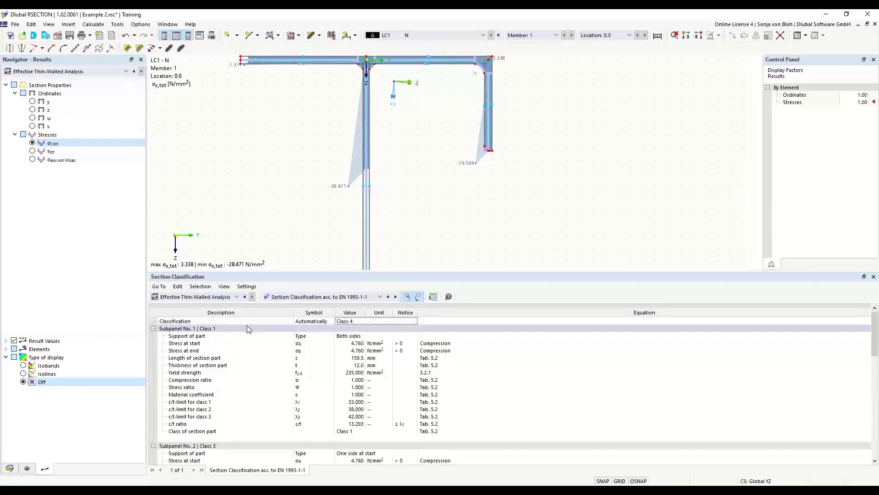
Step: Show the effective widths according to EN 1993-1-1 for the vertical element, and shrink the results table again
{"action": "left_click", "coordinate": [319, 296]}
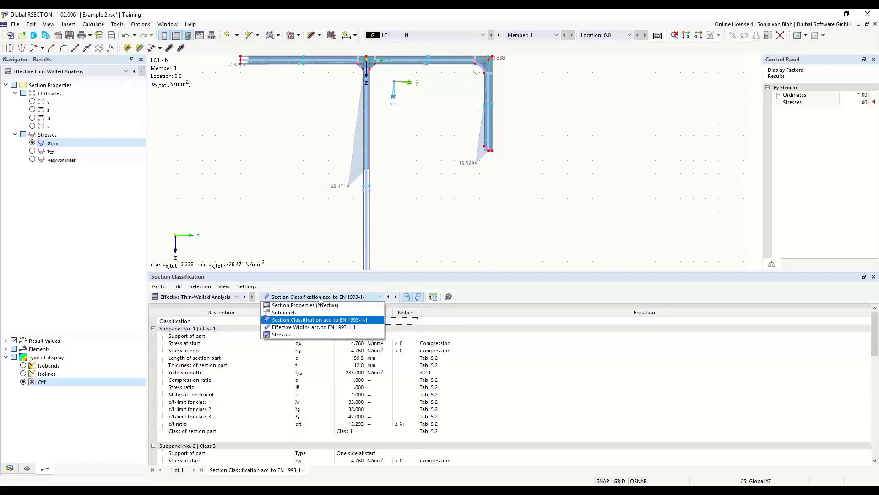
{"action": "left_click", "coordinate": [305, 326]}
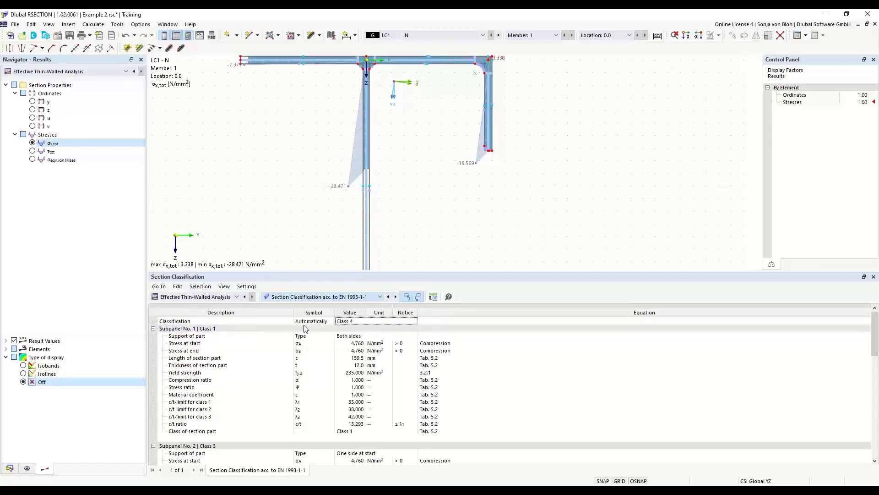
{"action": "left_click", "coordinate": [366, 233]}
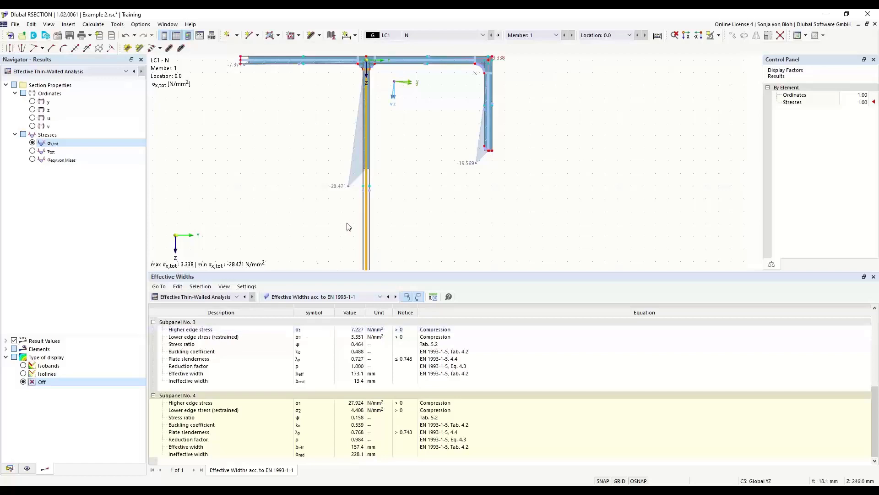
{"action": "mouse_move", "coordinate": [312, 273]}
{"action": "left_mouse_down"}
{"action": "mouse_move", "coordinate": [337, 355]}
{"action": "mouse_move", "coordinate": [330, 383]}
{"action": "left_mouse_up"}
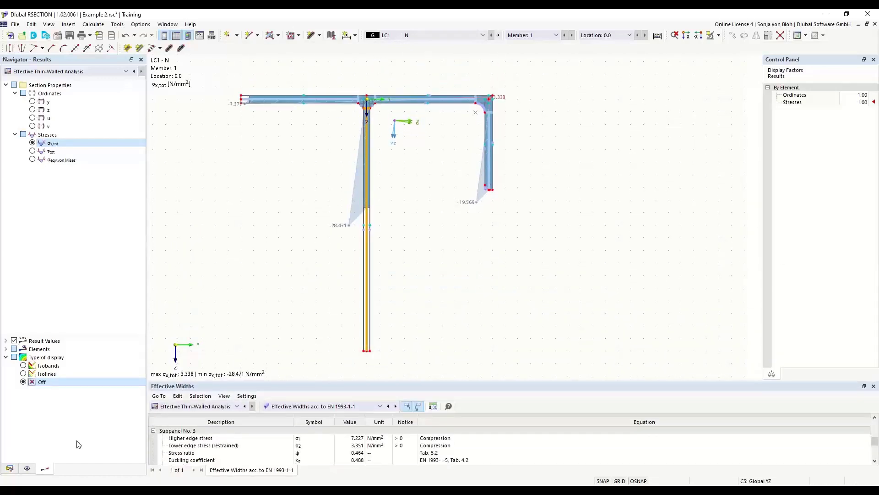
Step: Start a new printout report for the Example 2 model
{"action": "left_click", "coordinate": [9, 467]}
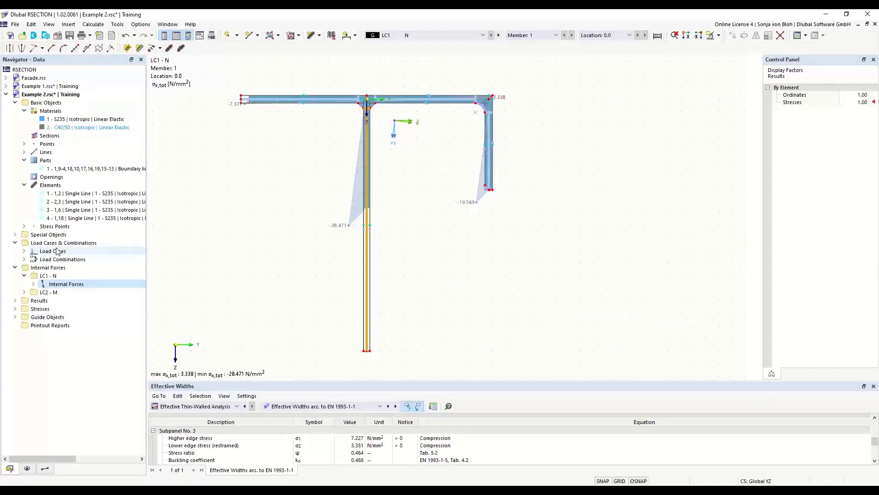
{"action": "right_click", "coordinate": [46, 325]}
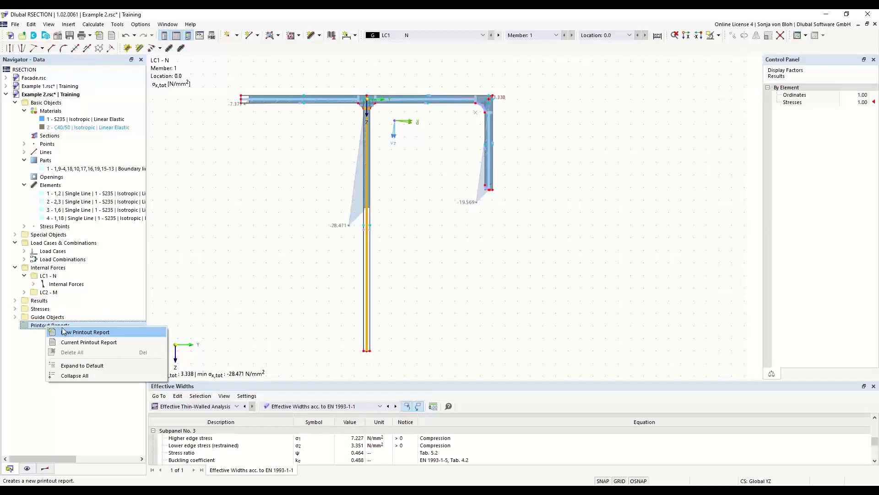
{"action": "left_click", "coordinate": [64, 331]}
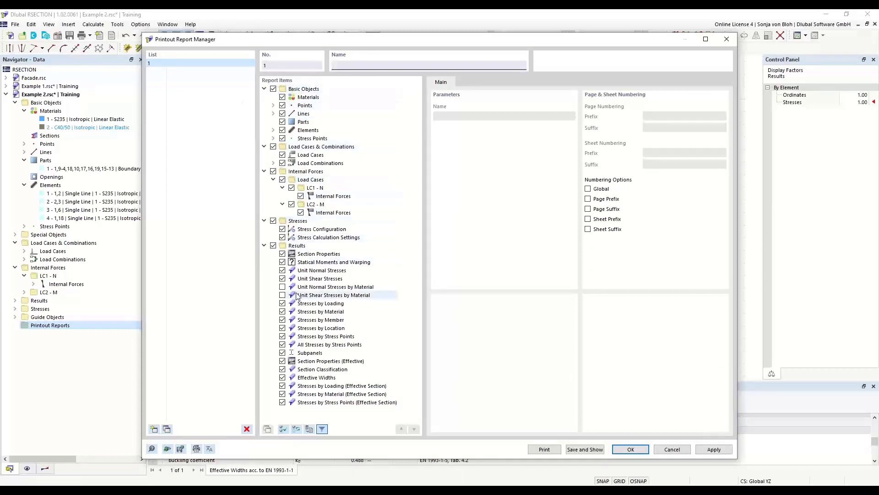
Step: Exclude Stresses by Material, Member, Location and Stress Points, All Stresses by Stress Points, and the effective-section Stresses by Material and Stress Points from the report
{"action": "left_click", "coordinate": [282, 312]}
{"action": "left_click", "coordinate": [282, 320]}
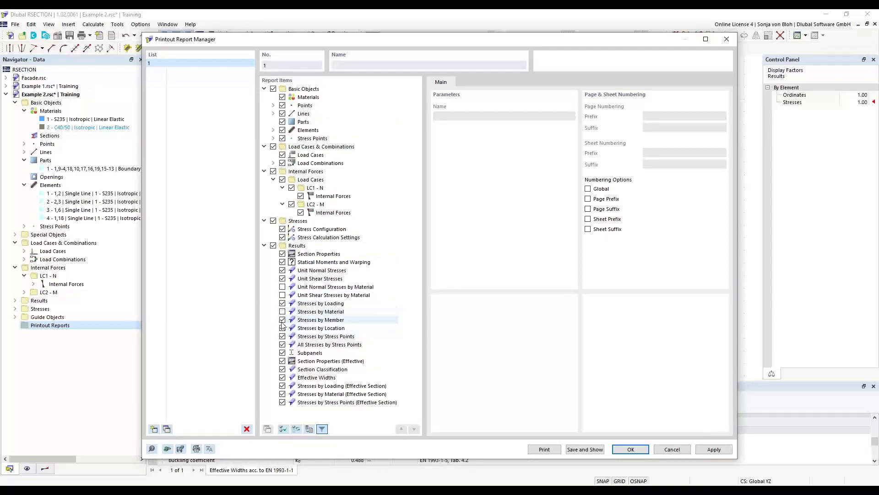
{"action": "left_click", "coordinate": [282, 328]}
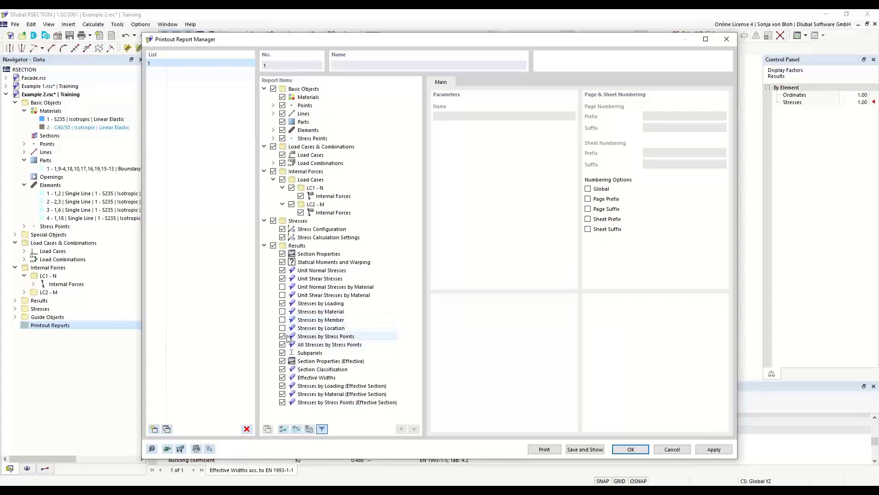
{"action": "left_click", "coordinate": [282, 336]}
{"action": "left_click", "coordinate": [282, 344]}
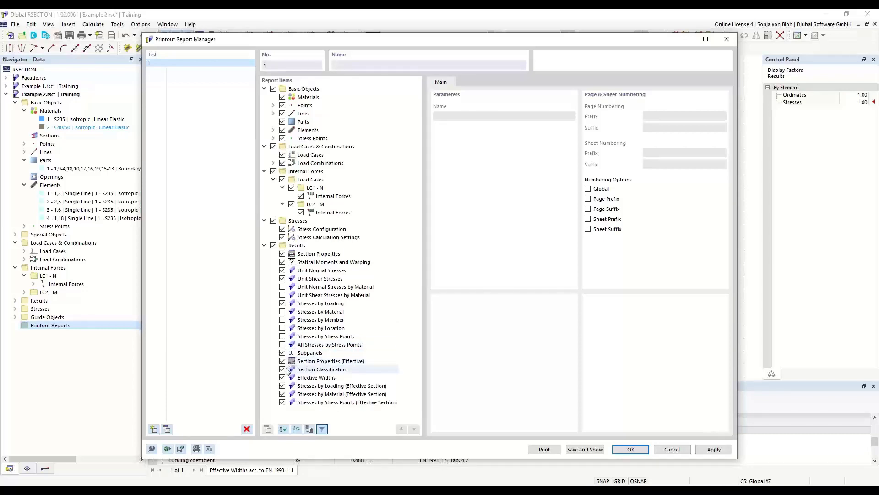
{"action": "left_click", "coordinate": [283, 394]}
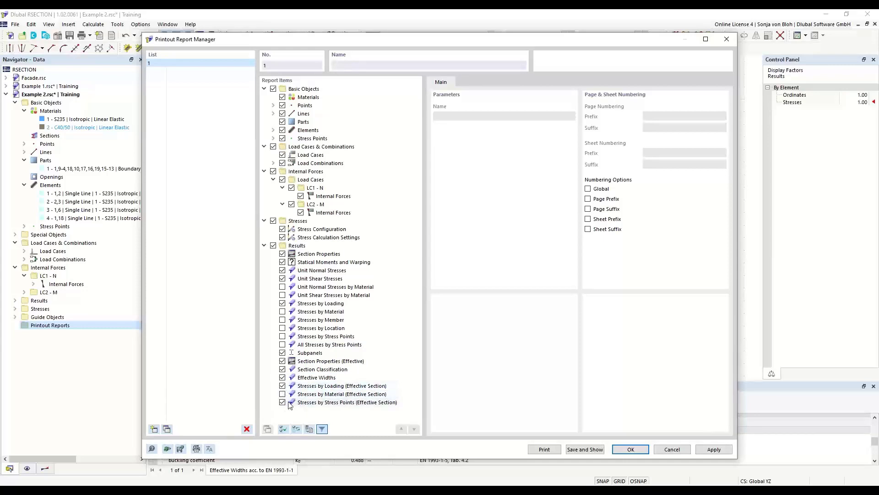
{"action": "left_click", "coordinate": [282, 402]}
Step: Save and display the printout report, look through its first pages, and return to the section model
{"action": "left_click", "coordinate": [585, 450]}
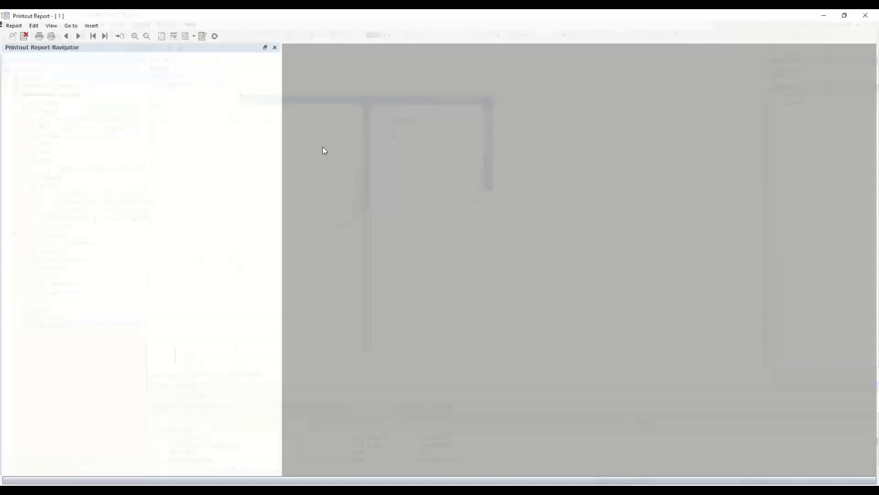
{"action": "scroll", "coordinate": [324, 152], "scroll_direction": "down", "scroll_amount": 5}
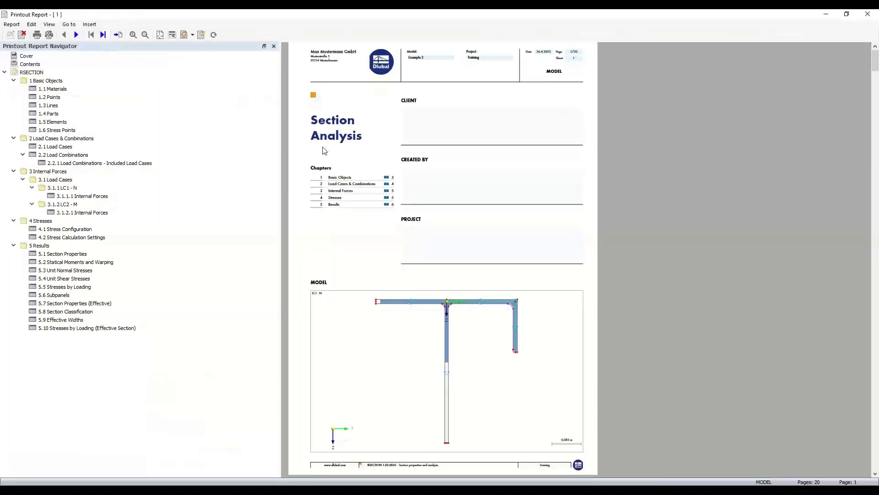
{"action": "scroll", "coordinate": [323, 151], "scroll_direction": "down", "scroll_amount": 6}
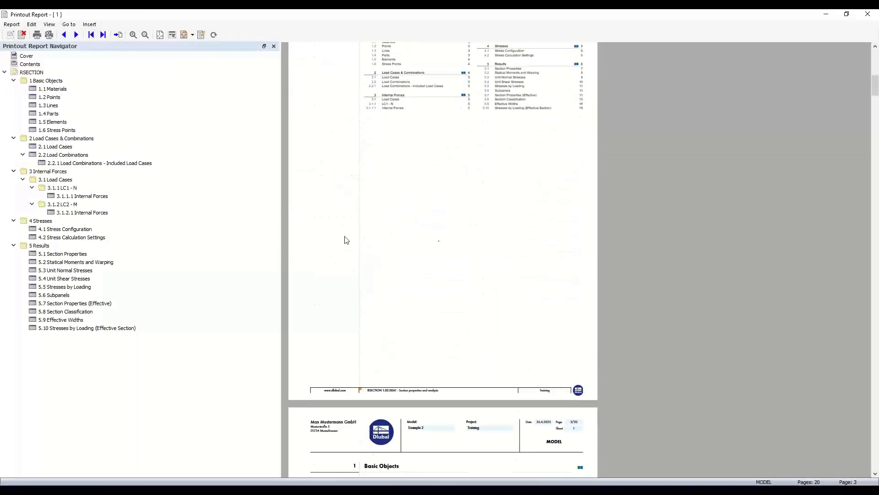
{"action": "scroll", "coordinate": [419, 280], "scroll_direction": "down", "scroll_amount": 3}
{"action": "scroll", "coordinate": [419, 279], "scroll_direction": "down", "scroll_amount": 2}
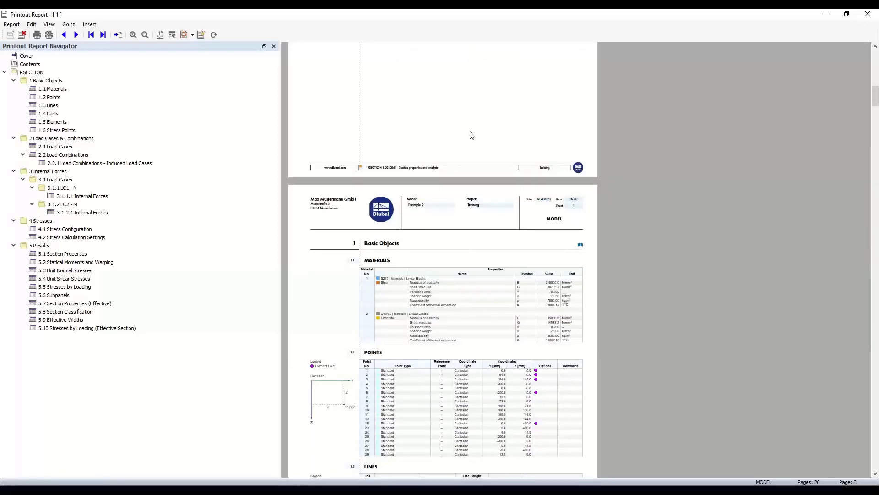
{"action": "left_click", "coordinate": [826, 14]}
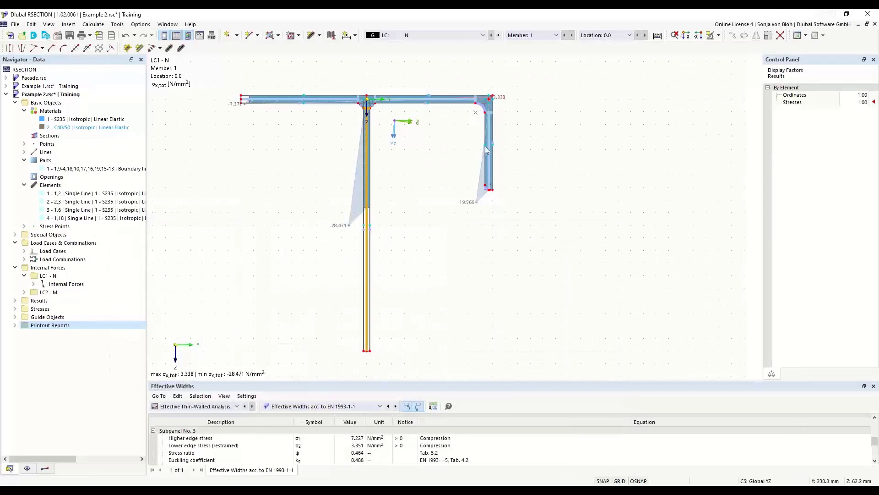
Step: Clear the element selection, show all values on the stress diagrams, and tilt the result diagrams into the work plane
{"action": "left_click", "coordinate": [90, 36]}
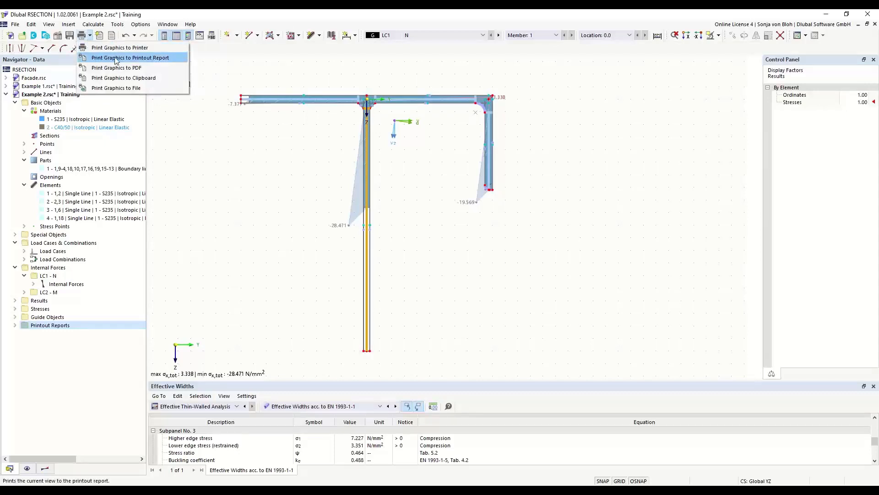
{"action": "left_click", "coordinate": [298, 180]}
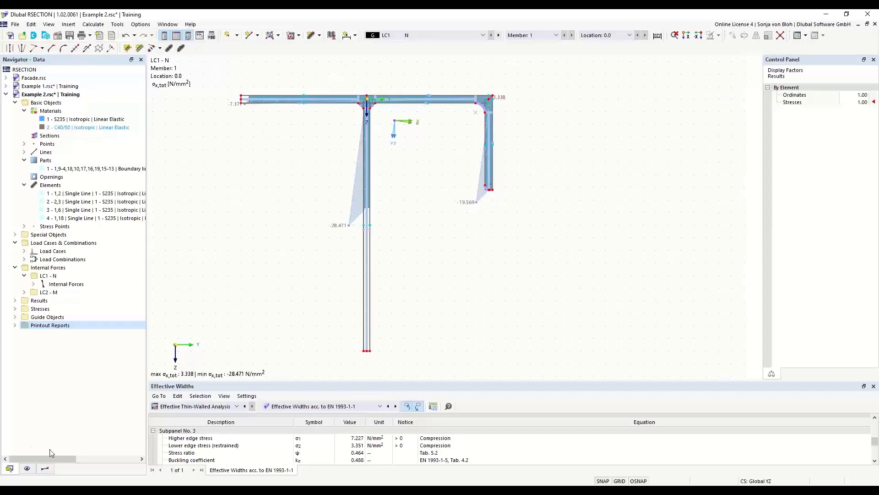
{"action": "left_click", "coordinate": [44, 469]}
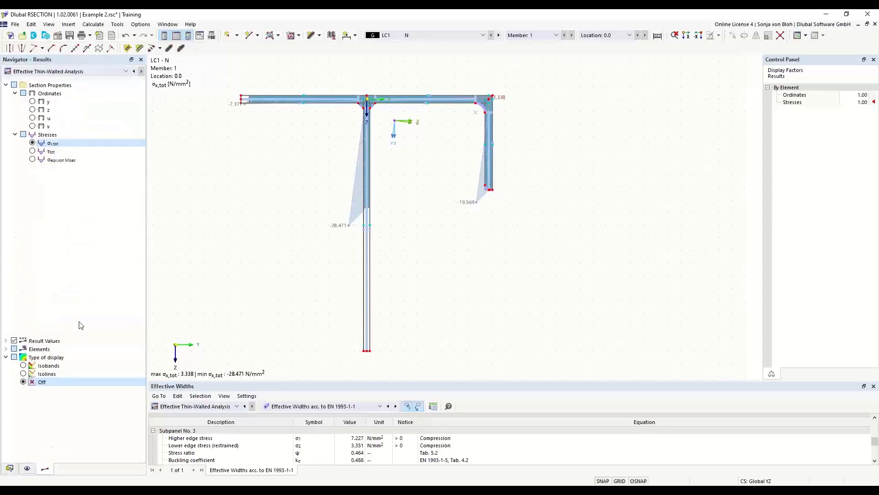
{"action": "left_click", "coordinate": [6, 349]}
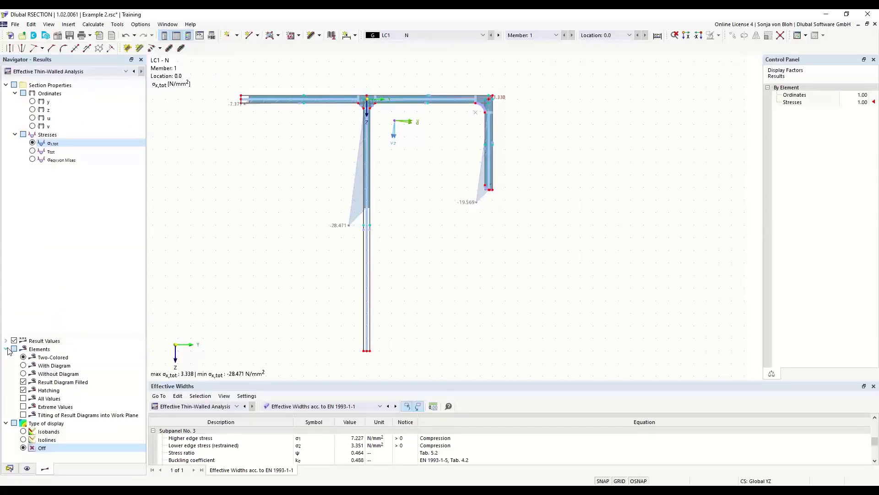
{"action": "left_click", "coordinate": [24, 398]}
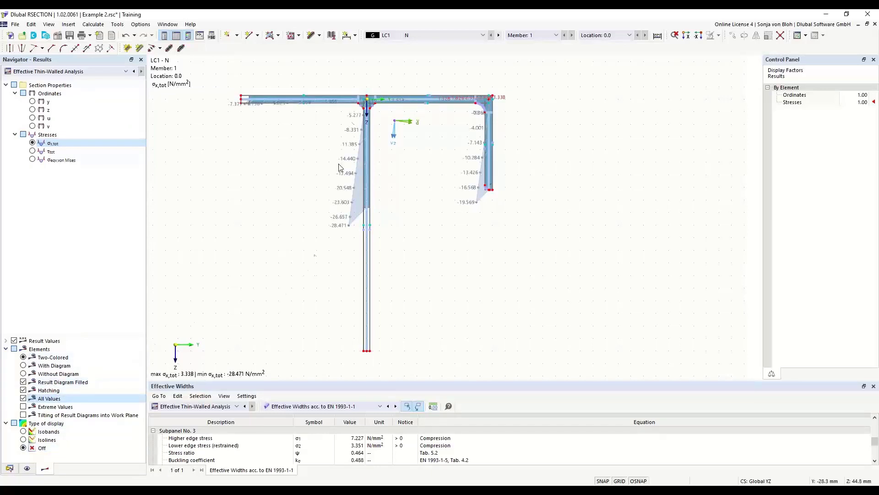
{"action": "left_click", "coordinate": [23, 415]}
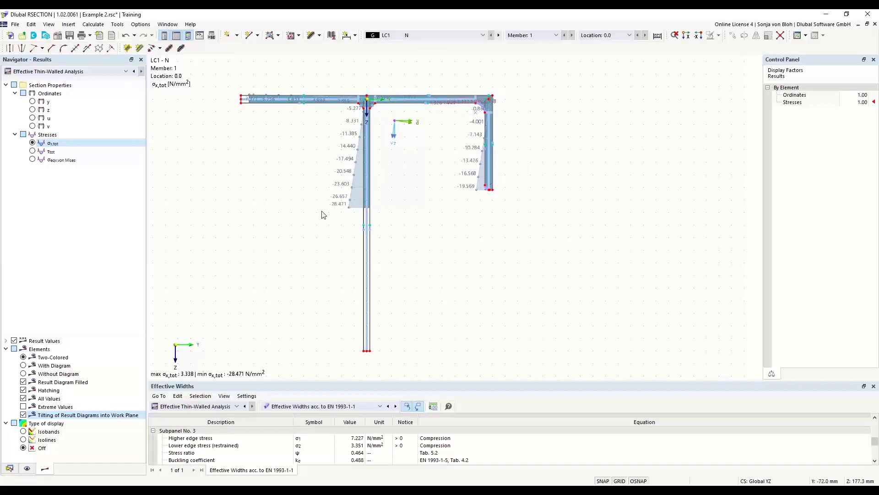
Step: Send the σx,tot graphic to the printout report with the window-filling picture option, and view its page in the report
{"action": "left_click", "coordinate": [90, 35]}
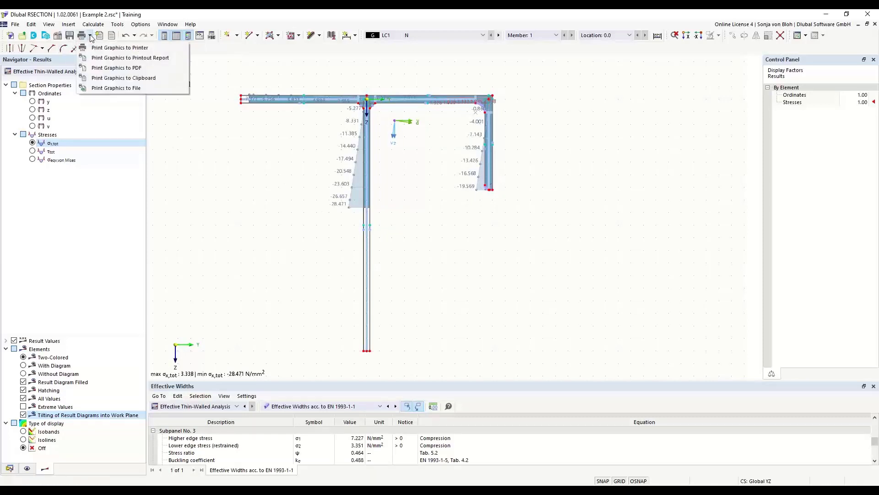
{"action": "left_click", "coordinate": [117, 58]}
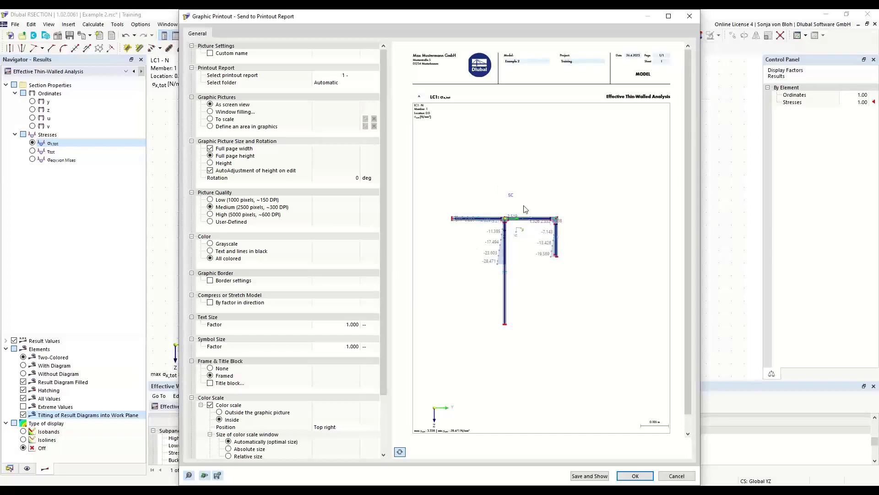
{"action": "left_click", "coordinate": [210, 113]}
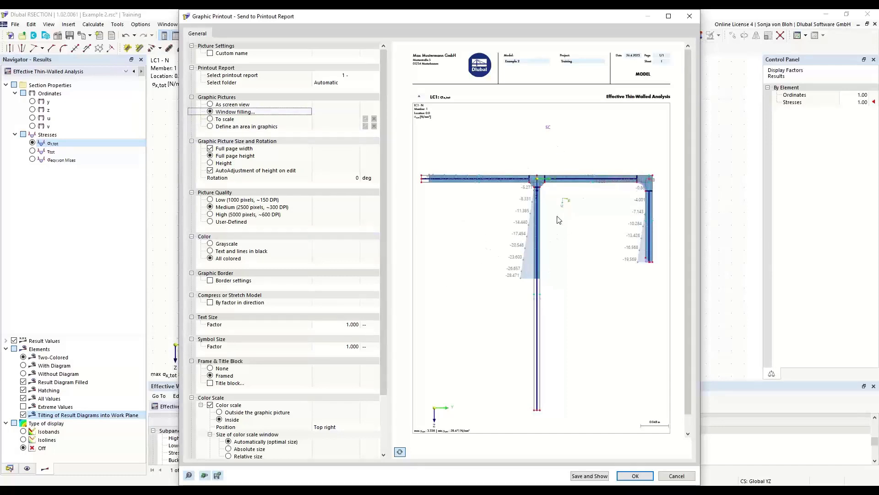
{"action": "left_click", "coordinate": [589, 475]}
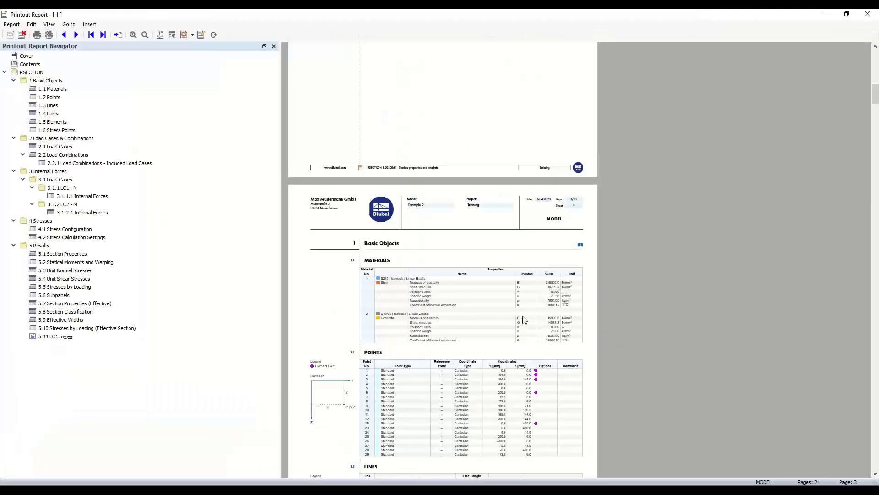
{"action": "left_click", "coordinate": [62, 338]}
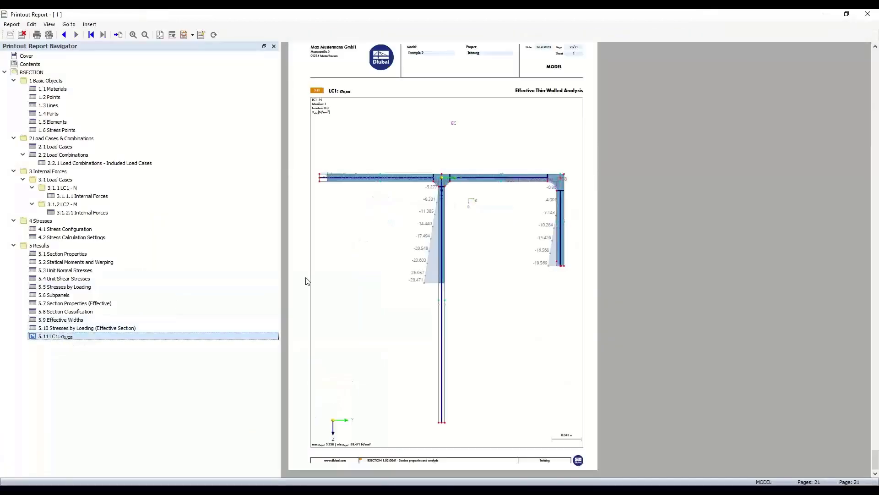
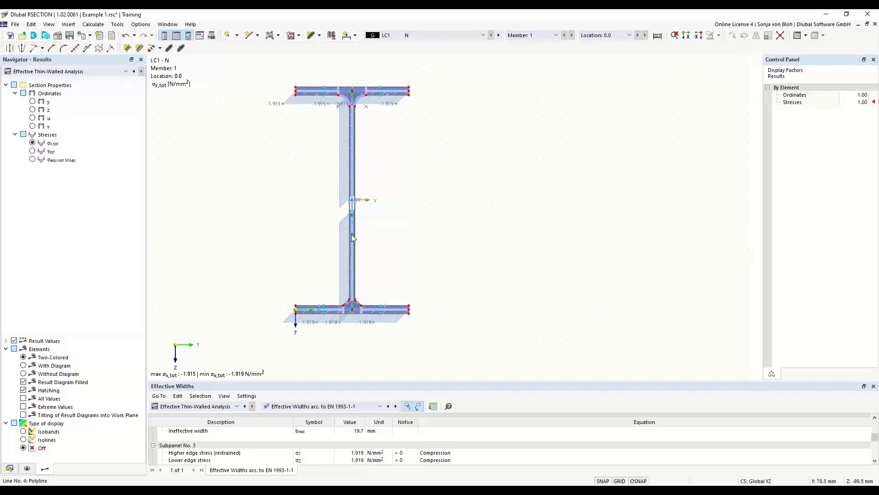
Step: Examine the stresses at the web's stress point at Y 75.0 mm, Z -100.0 mm in the Example 1 stress results table
{"action": "mouse_move", "coordinate": [353, 238]}
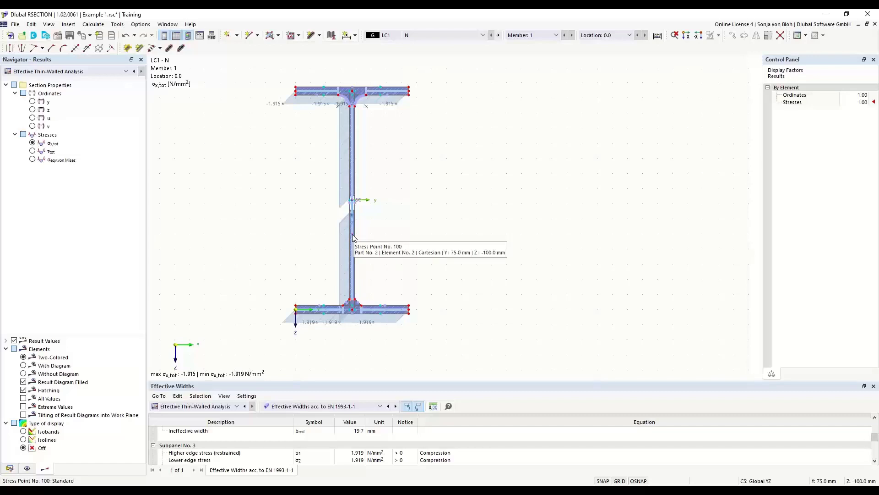
{"action": "left_click", "coordinate": [379, 406]}
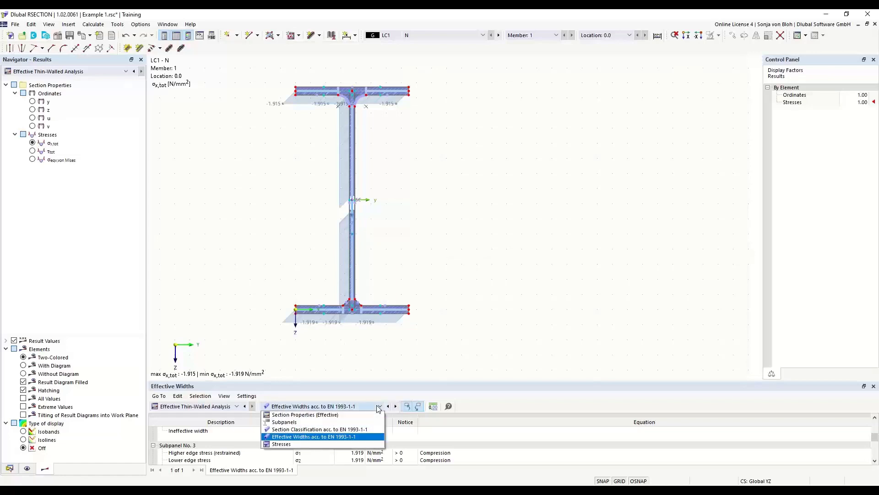
{"action": "left_click", "coordinate": [299, 444]}
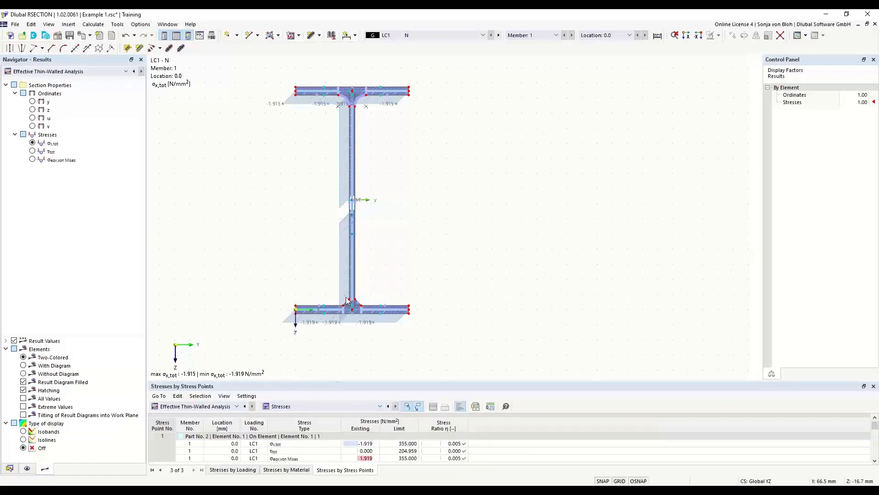
{"action": "left_click", "coordinate": [352, 235]}
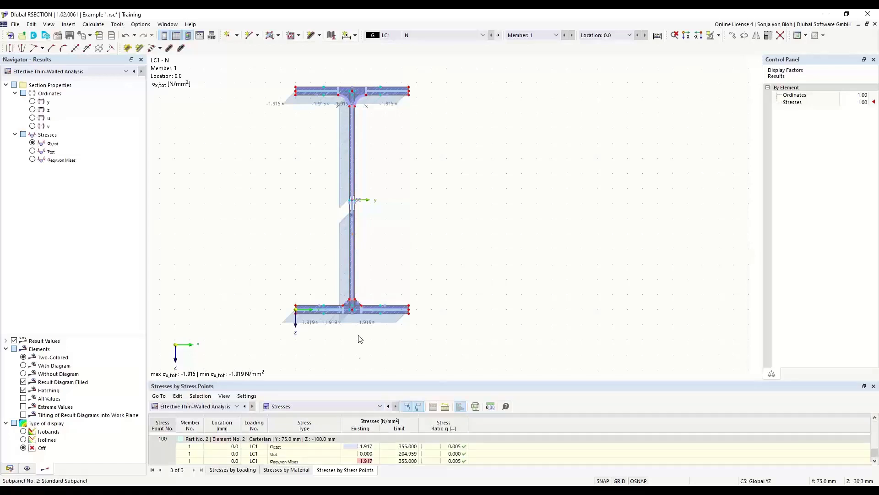
{"action": "left_click_drag", "start_coordinate": [352, 383], "coordinate": [360, 221]}
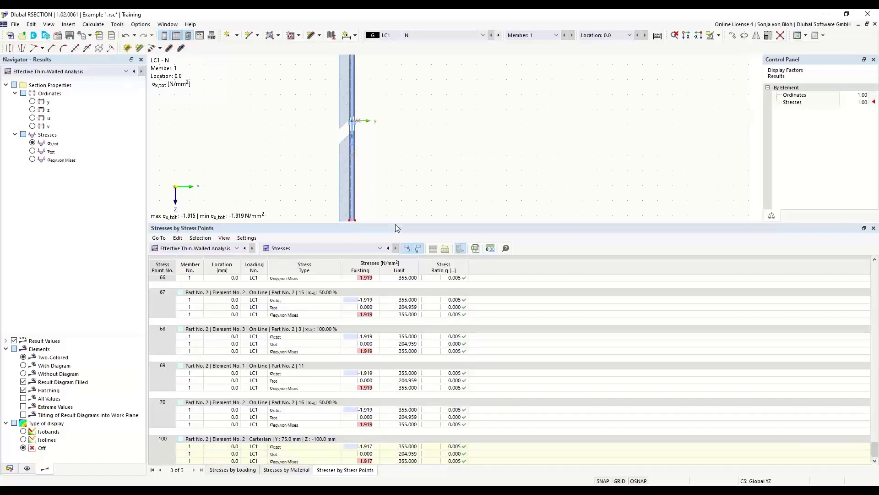
{"action": "left_click_drag", "start_coordinate": [394, 223], "coordinate": [399, 398]}
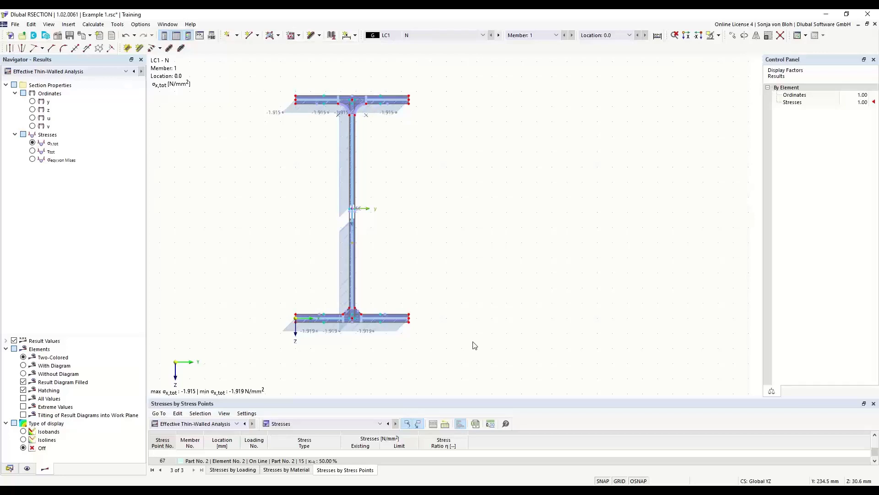
Step: Load Aluprofil.dxf through the DXF import and open its import settings
{"action": "left_click", "coordinate": [15, 24]}
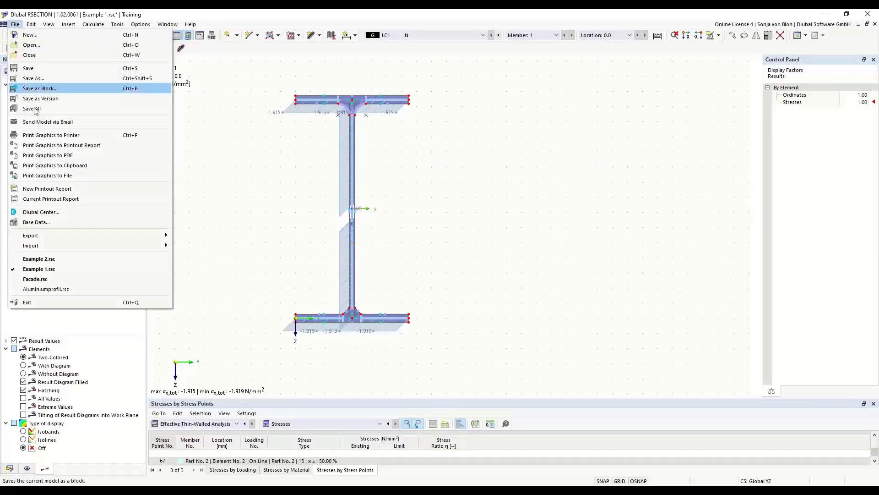
{"action": "mouse_move", "coordinate": [59, 244]}
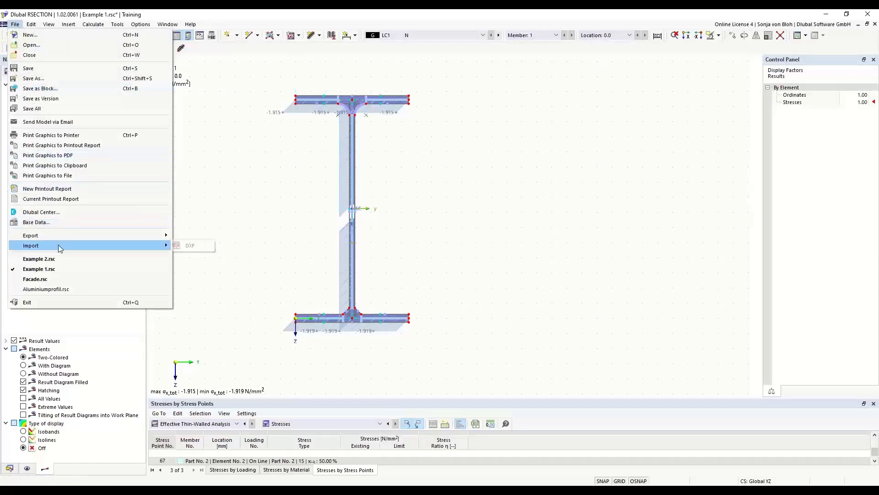
{"action": "left_click", "coordinate": [189, 245]}
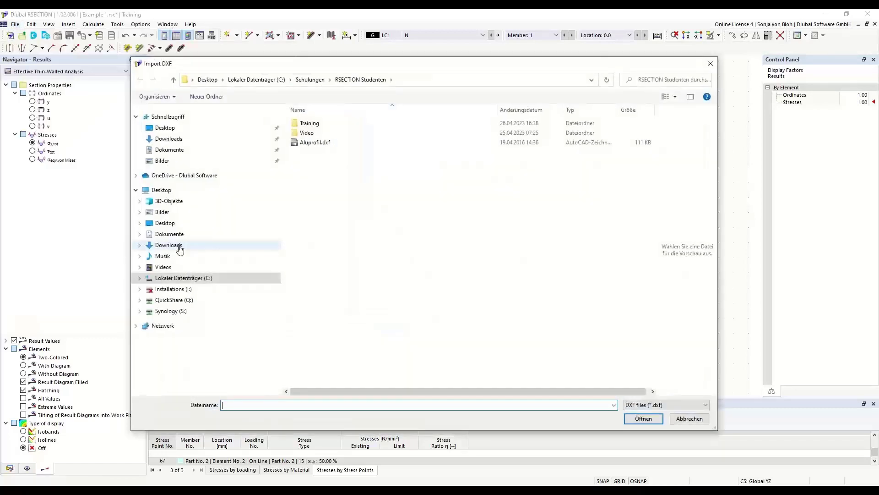
{"action": "left_click", "coordinate": [325, 144]}
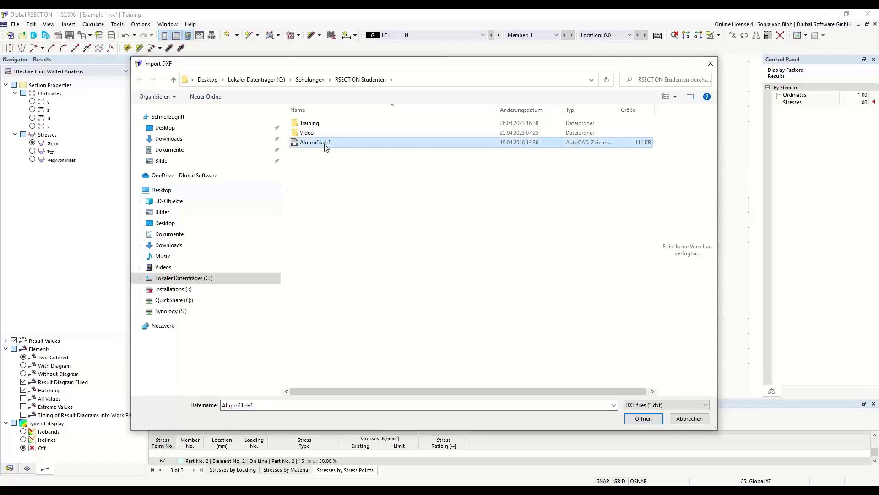
{"action": "left_click", "coordinate": [644, 418]}
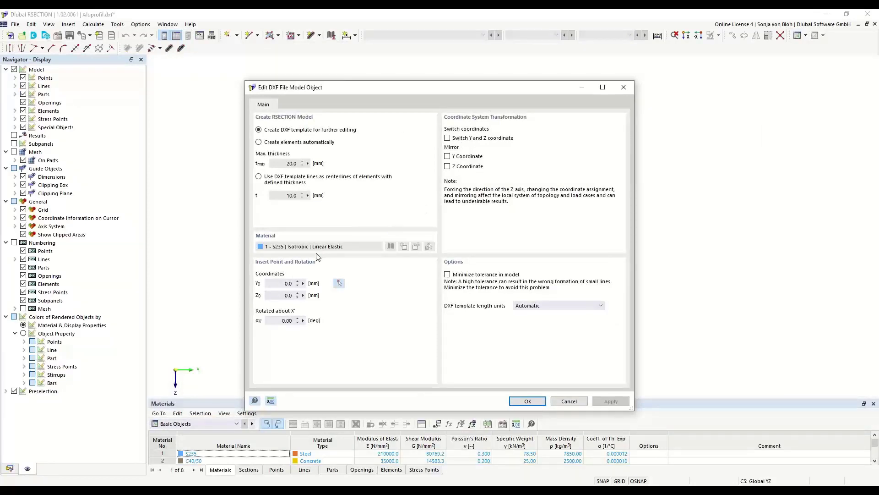
Step: Try the DXF import options for creating elements automatically and for using the template lines as centerlines with a defined thickness
{"action": "left_click", "coordinate": [295, 284]}
{"action": "left_click", "coordinate": [276, 294]}
{"action": "left_click", "coordinate": [280, 320]}
{"action": "left_click", "coordinate": [260, 142]}
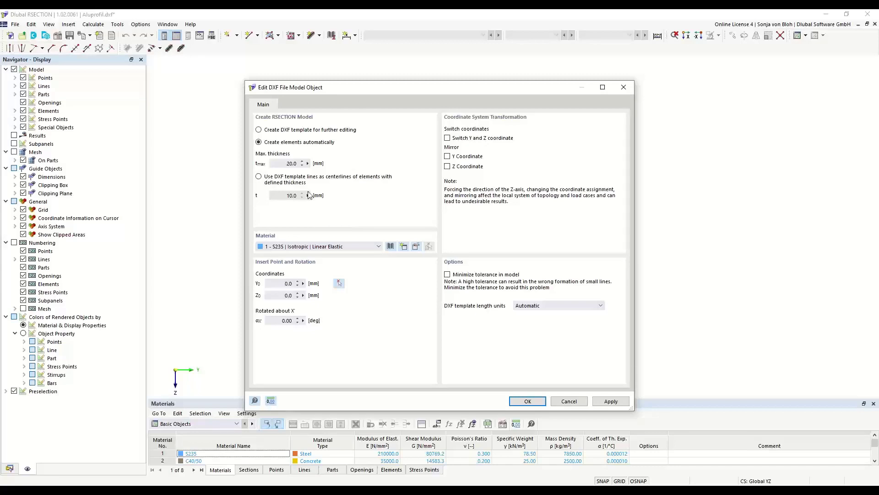
{"action": "double_click", "coordinate": [298, 164]}
{"action": "left_click", "coordinate": [259, 176]}
{"action": "left_click", "coordinate": [292, 195]}
Step: Import the profile as a DXF template for further editing and close the import log
{"action": "left_click", "coordinate": [259, 130]}
{"action": "left_click", "coordinate": [525, 402]}
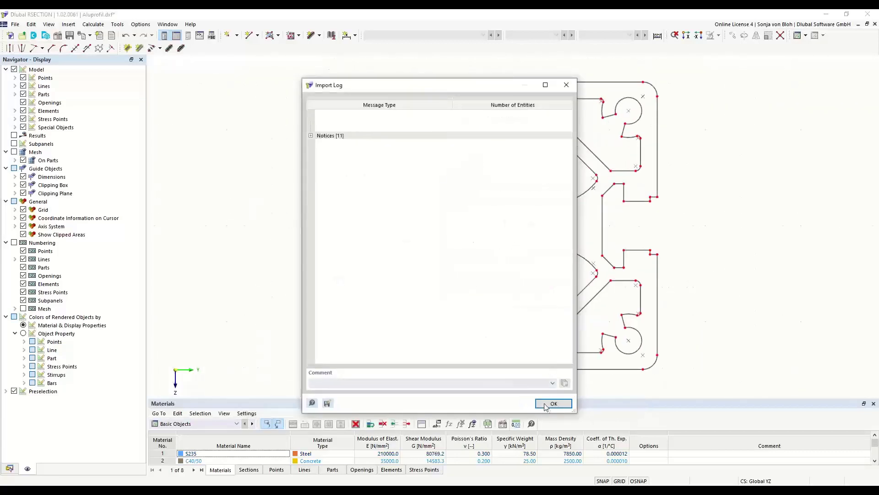
{"action": "left_click", "coordinate": [554, 403]}
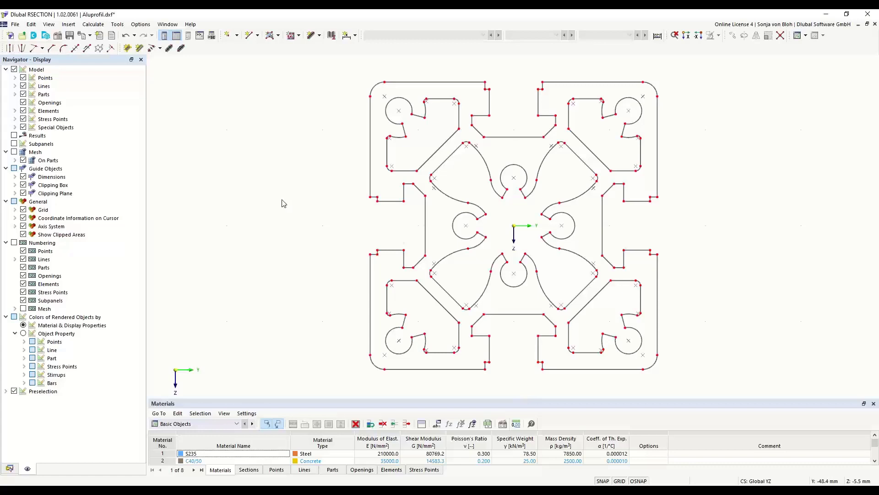
Step: Open material 1 (S235) for editing and filter the material library to aluminum
{"action": "left_click", "coordinate": [9, 469]}
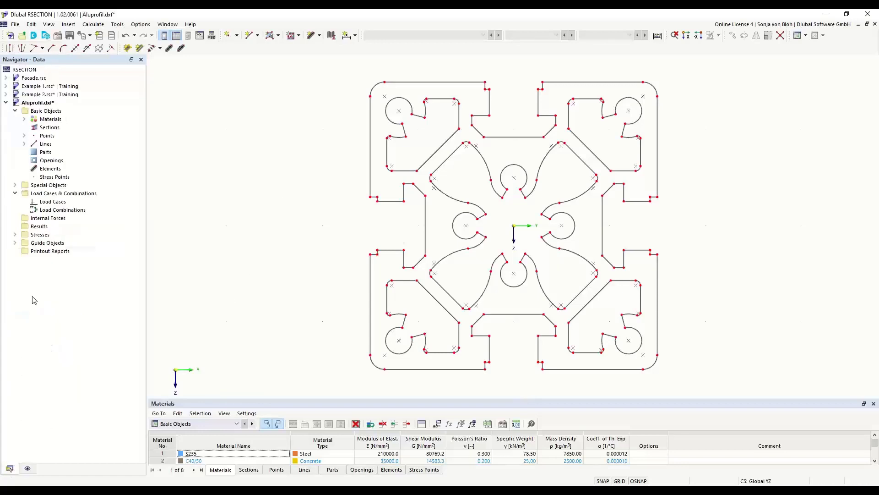
{"action": "left_click", "coordinate": [24, 119]}
{"action": "double_click", "coordinate": [68, 129]}
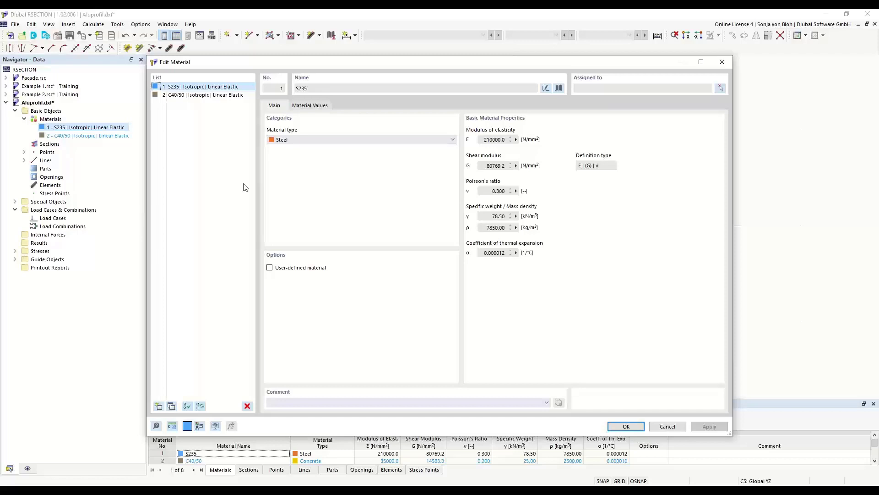
{"action": "left_click", "coordinate": [559, 88]}
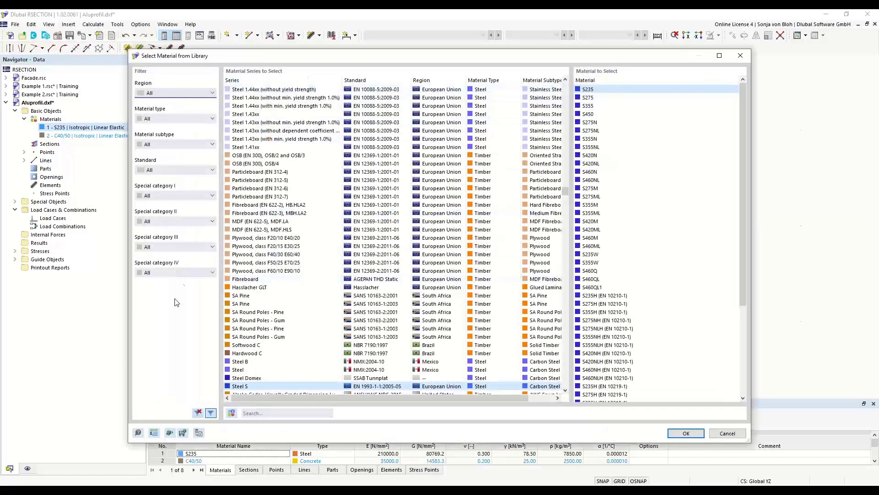
{"action": "left_click", "coordinate": [212, 118]}
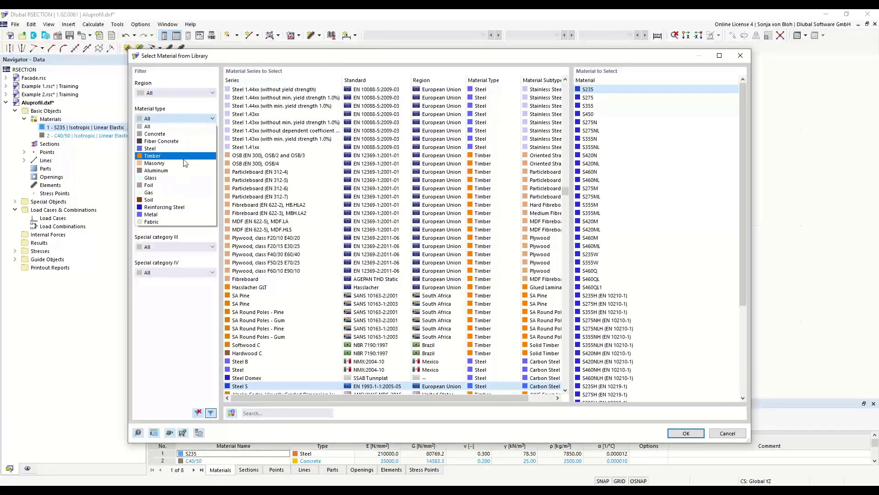
{"action": "left_click", "coordinate": [156, 170]}
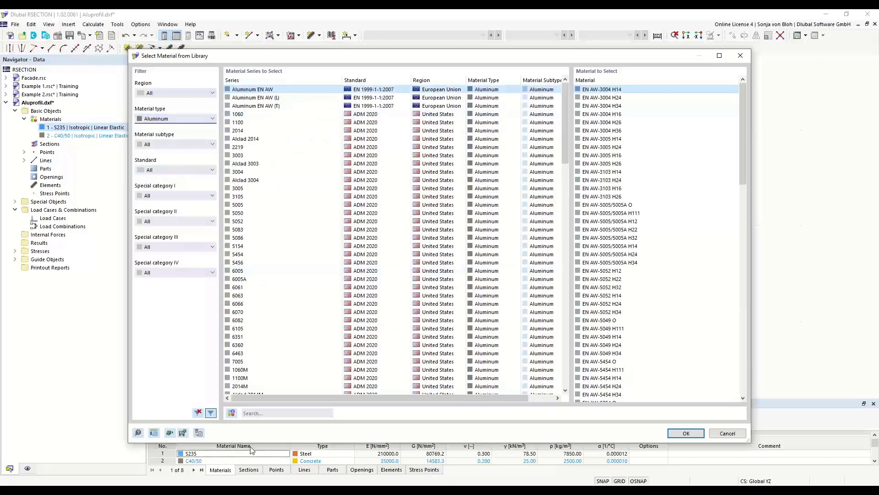
Step: Search the library for EN 6060 and assign EN AW-6060 (EP) T66 as material 1
{"action": "left_click", "coordinate": [257, 412]}
{"action": "type", "text": "EN "}
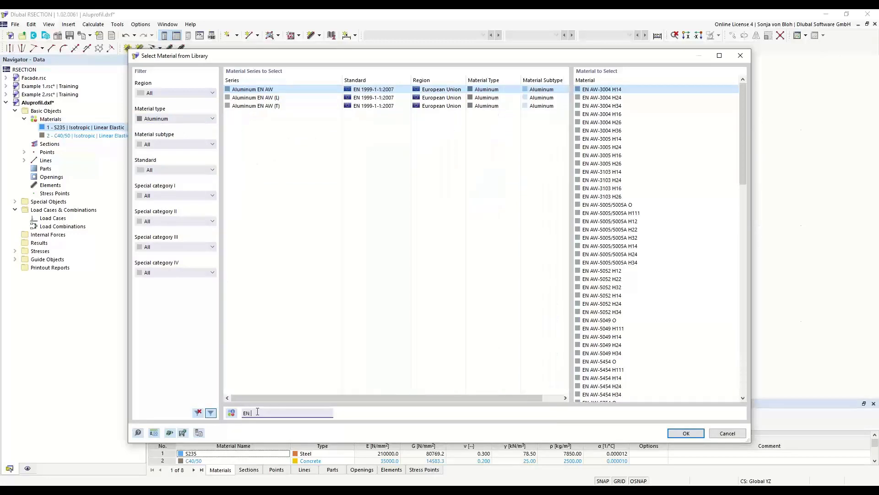
{"action": "type", "text": "60"}
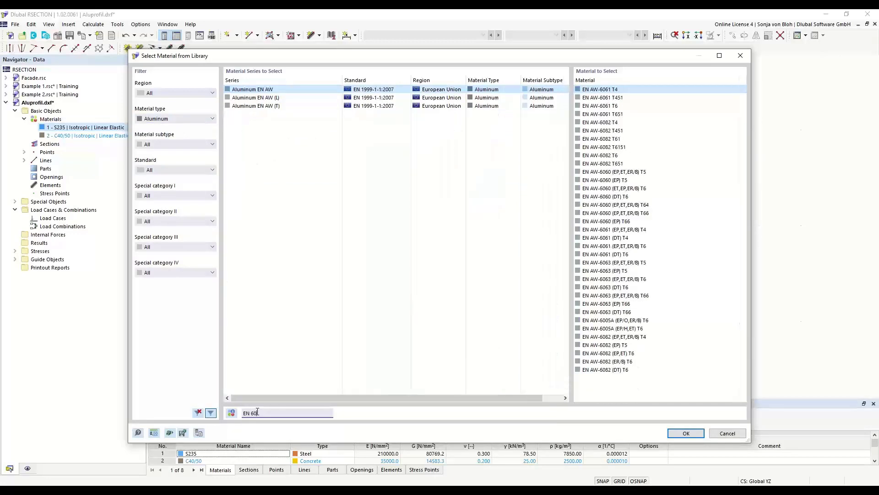
{"action": "type", "text": "60"}
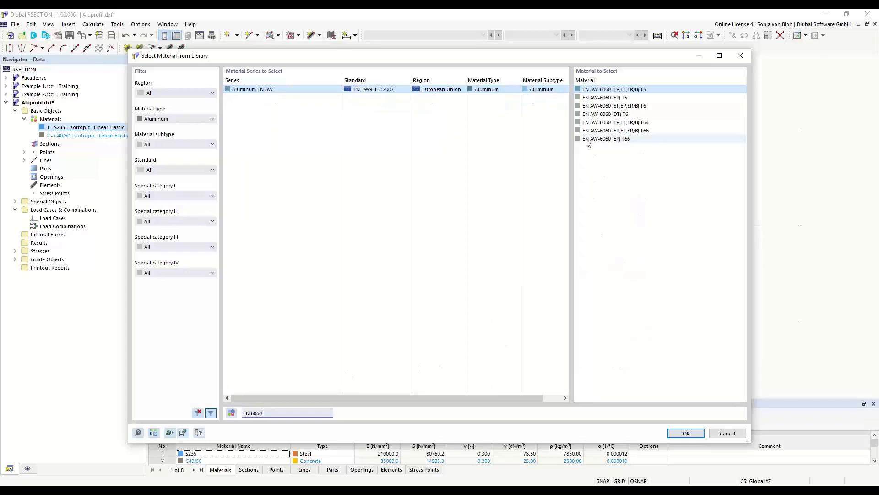
{"action": "left_click", "coordinate": [601, 140]}
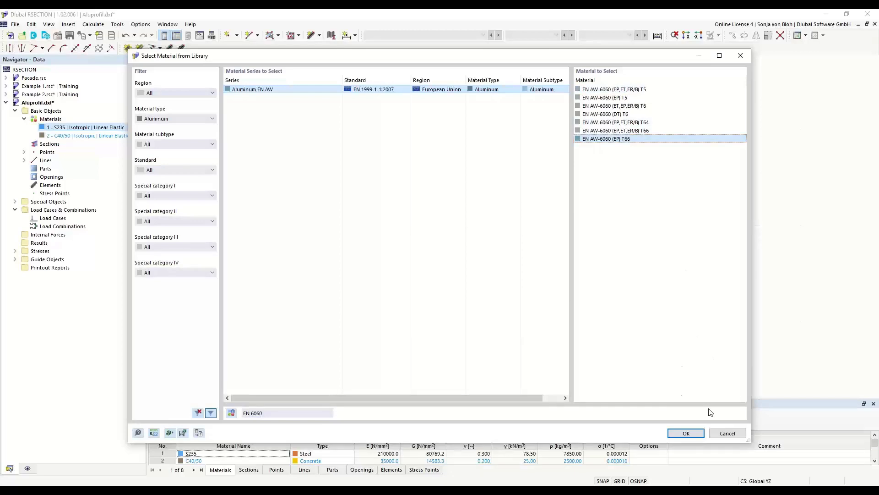
{"action": "left_click", "coordinate": [686, 433]}
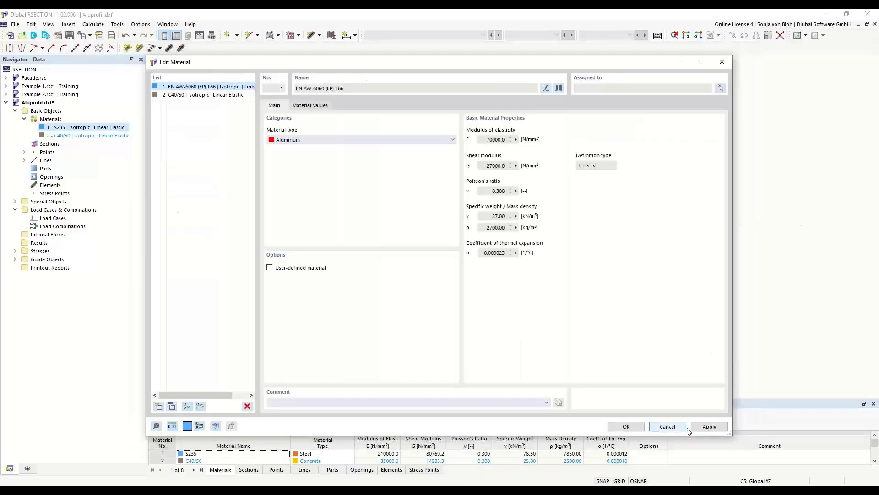
{"action": "left_click", "coordinate": [626, 426]}
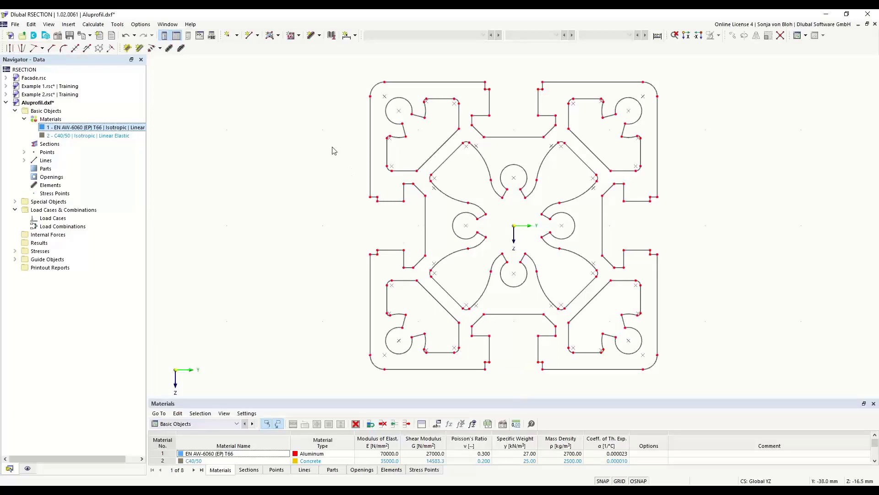
Step: Check the analysis method options in the base data of the Aluprofil model
{"action": "right_click", "coordinate": [52, 114]}
{"action": "left_click", "coordinate": [80, 118]}
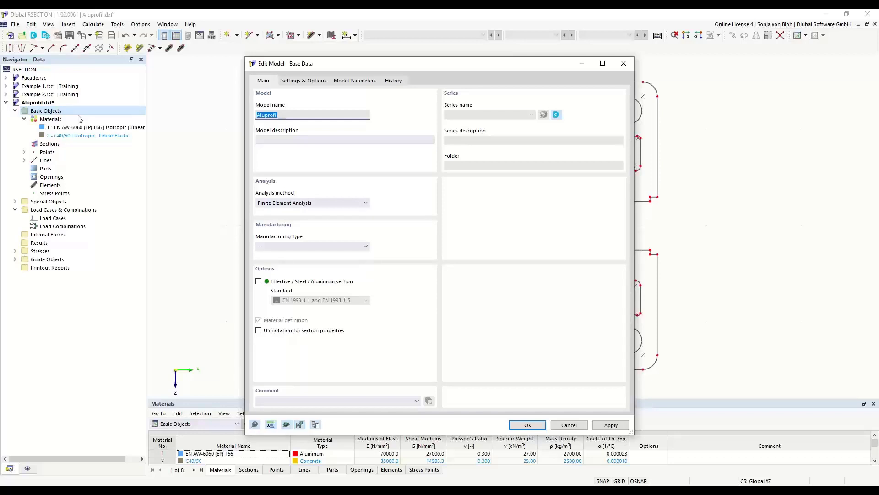
{"action": "left_click", "coordinate": [364, 204]}
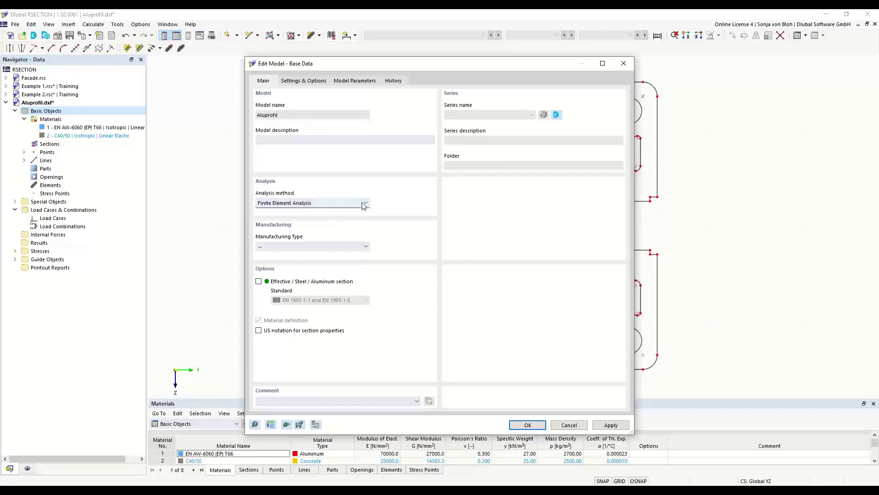
{"action": "left_click", "coordinate": [364, 205]}
{"action": "left_click", "coordinate": [529, 425]}
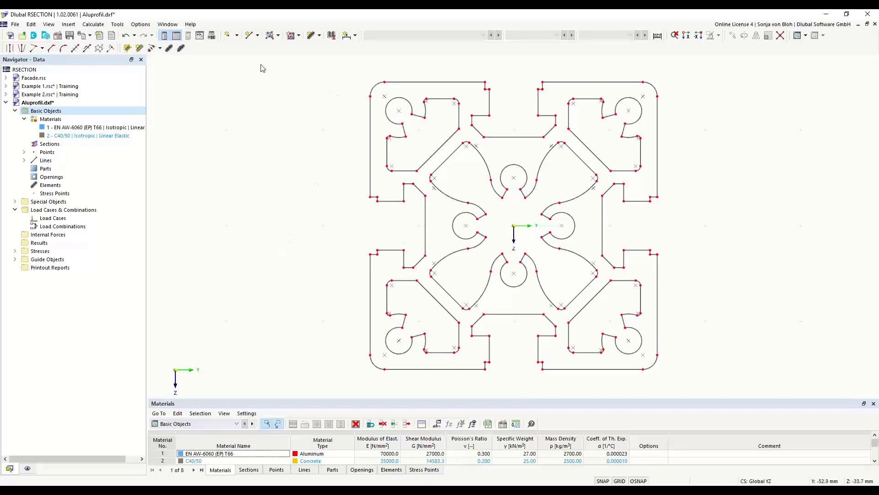
Step: Create a part of EN AW-6060 (EP) T66 by selecting the profile's outer contour as its boundary
{"action": "left_click", "coordinate": [279, 35]}
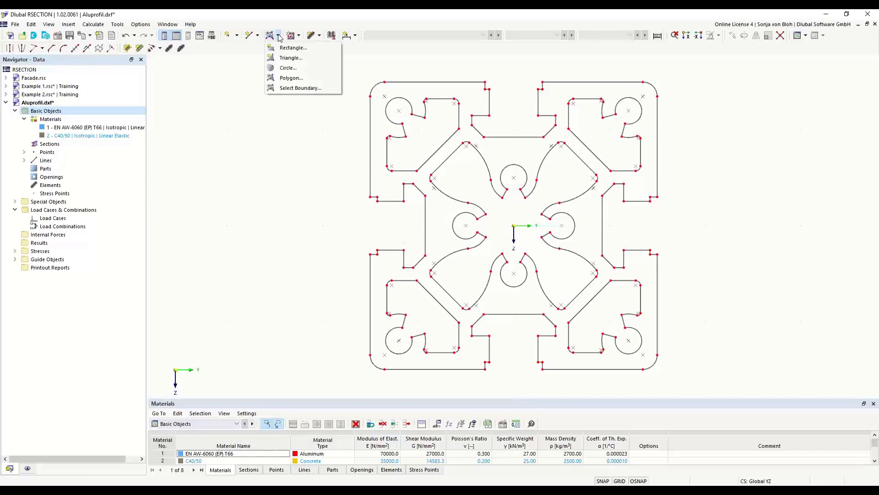
{"action": "left_click", "coordinate": [291, 88]}
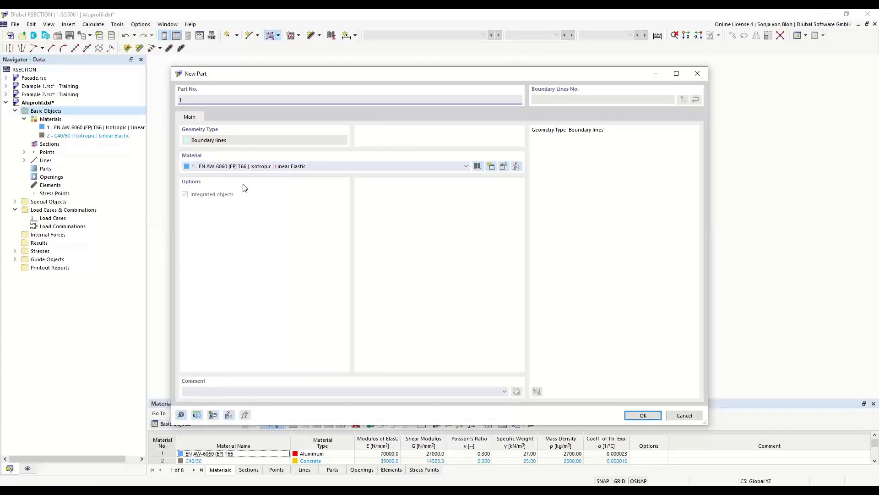
{"action": "left_click", "coordinate": [633, 415]}
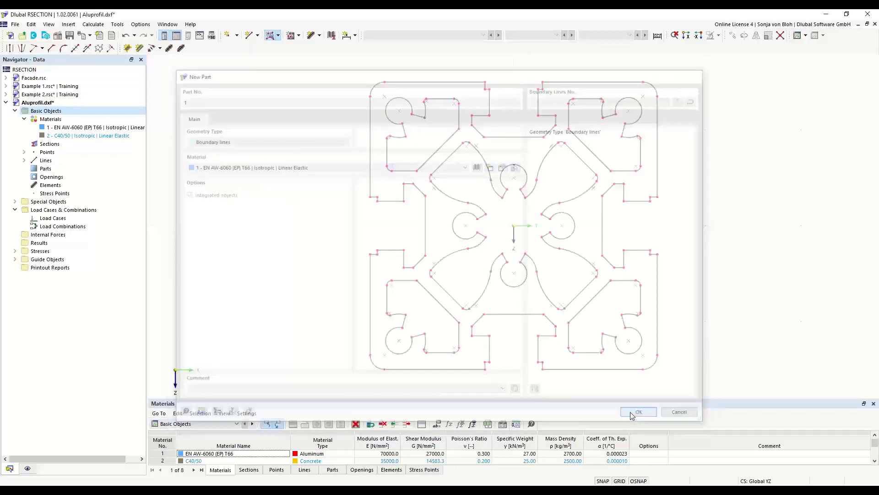
{"action": "left_click", "coordinate": [431, 83]}
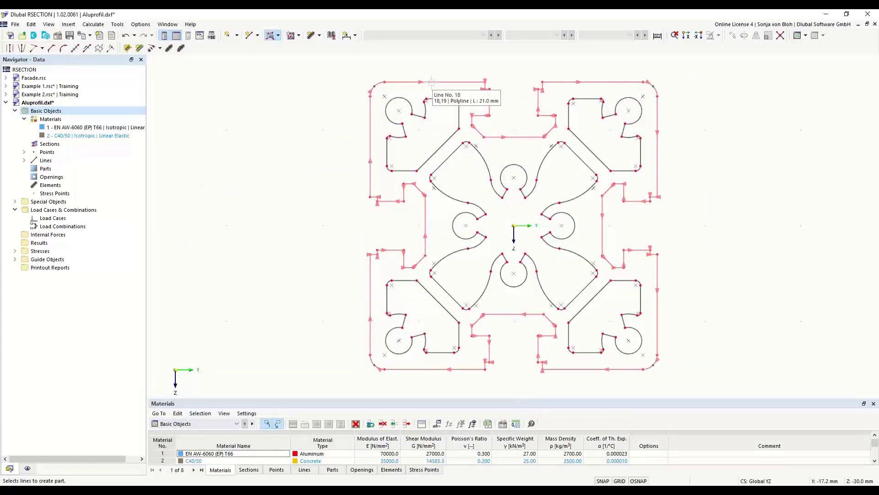
{"action": "left_click", "coordinate": [431, 83]}
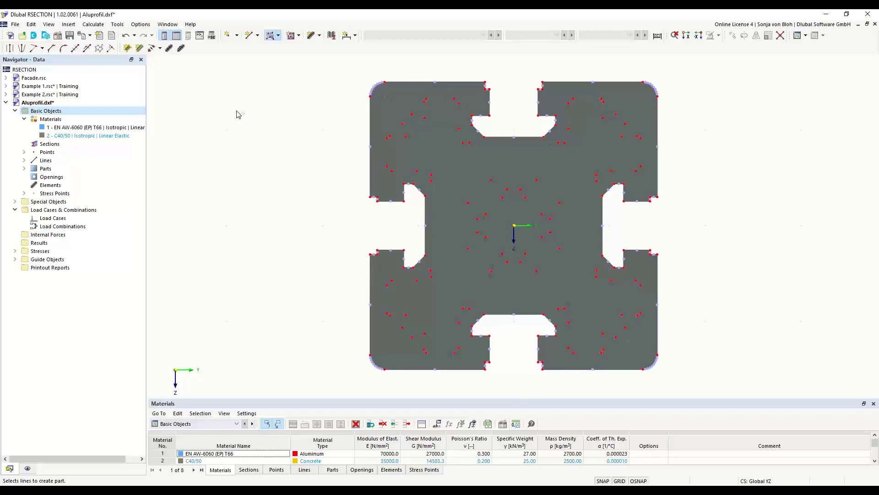
Step: Create openings in the part by selecting the boundary lines of the upper-left corner cavity and the central cavity
{"action": "left_click", "coordinate": [298, 36]}
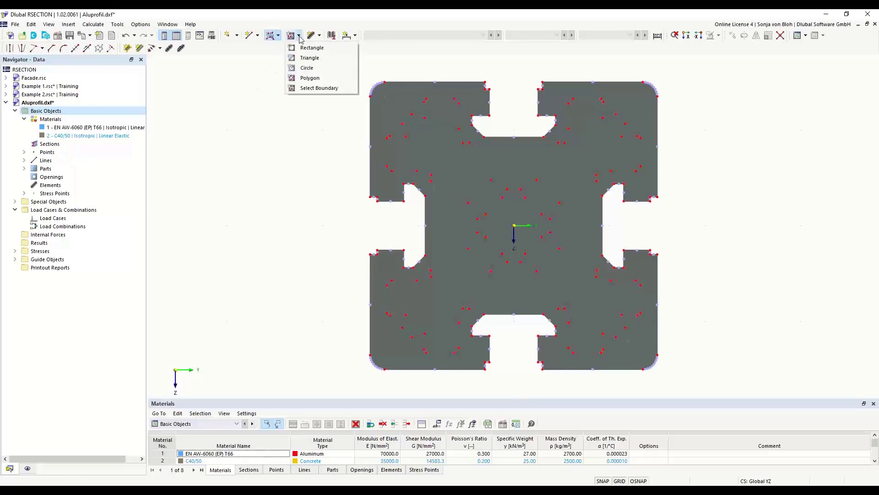
{"action": "left_click", "coordinate": [314, 88]}
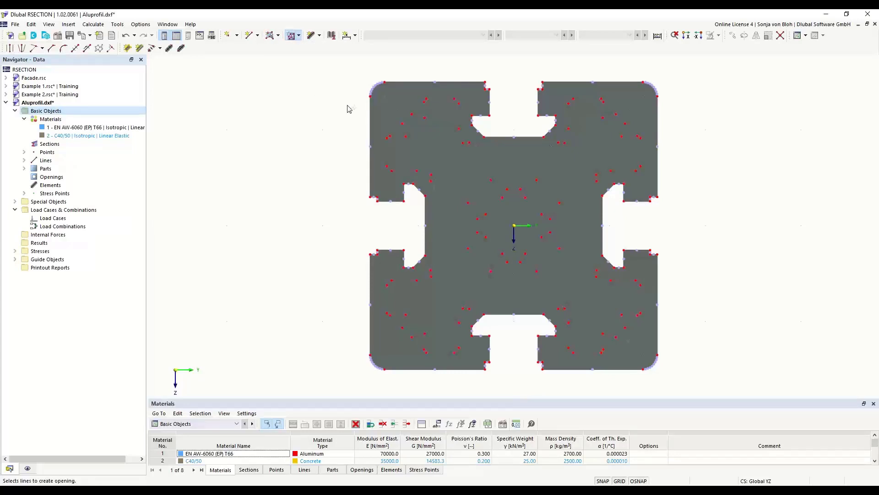
{"action": "left_click", "coordinate": [405, 103]}
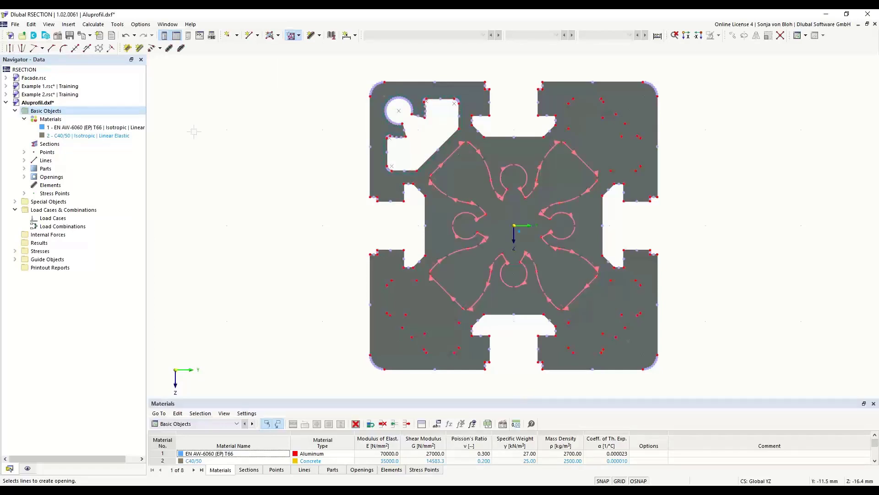
{"action": "key", "text": "Return"}
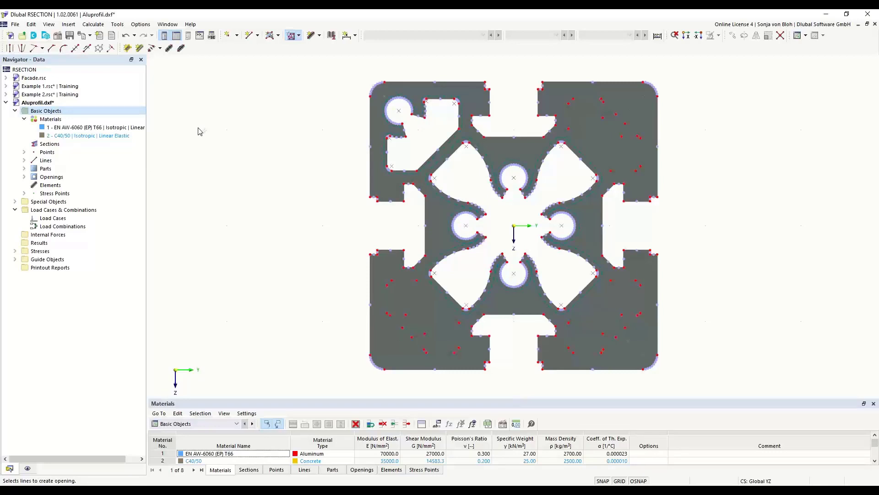
{"action": "key", "text": "Escape"}
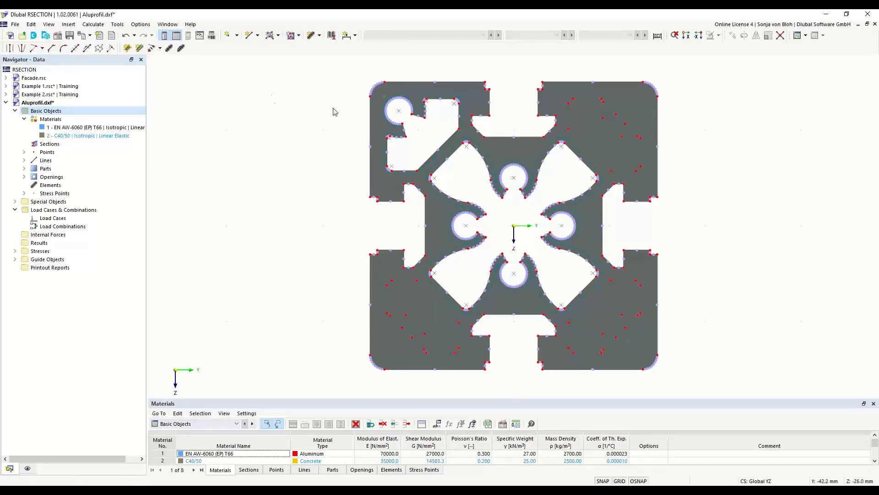
Step: Rotate and copy the upper-left corner opening in 3 steps of 90° about the profile's center point
{"action": "left_click", "coordinate": [386, 151]}
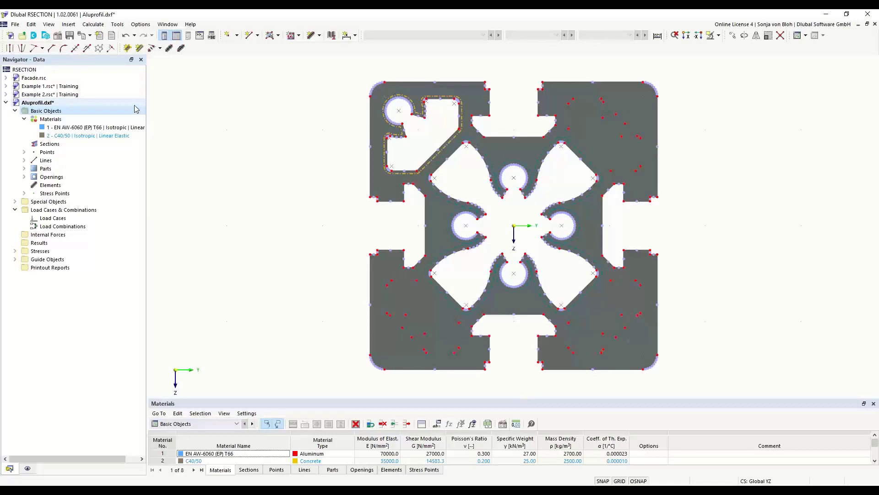
{"action": "left_click", "coordinate": [744, 37]}
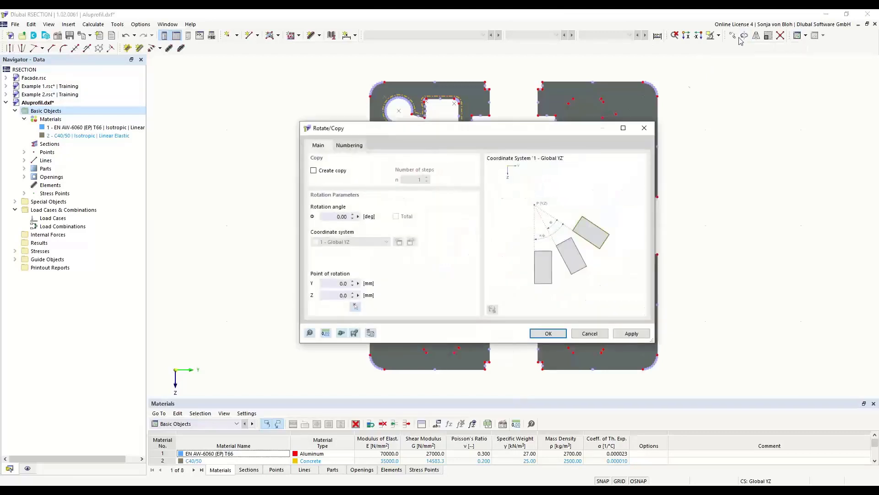
{"action": "left_click_drag", "start_coordinate": [405, 134], "coordinate": [594, 109]}
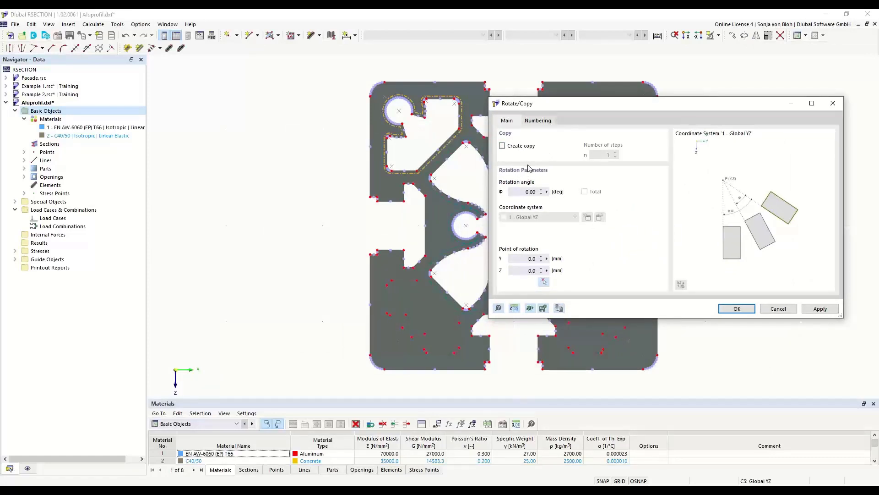
{"action": "left_click", "coordinate": [502, 145]}
{"action": "left_click_drag", "start_coordinate": [595, 155], "coordinate": [630, 158]}
{"action": "type", "text": "3"}
{"action": "left_click", "coordinate": [544, 281]}
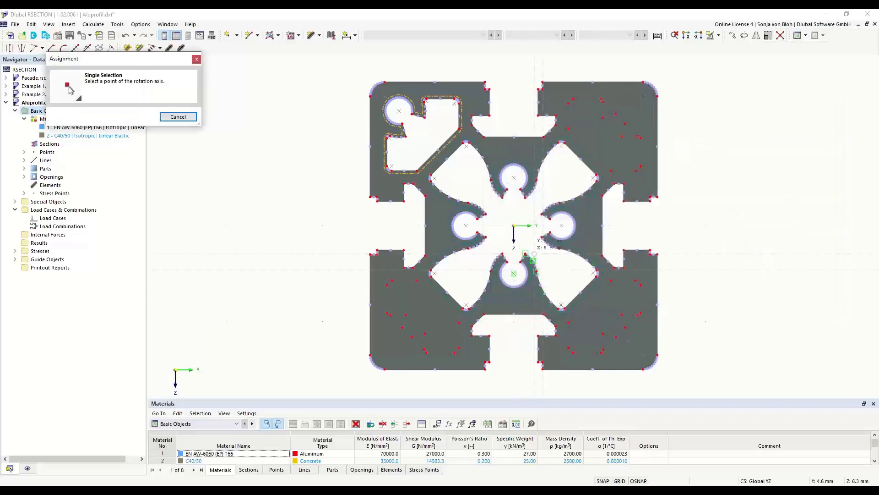
{"action": "left_click", "coordinate": [517, 229]}
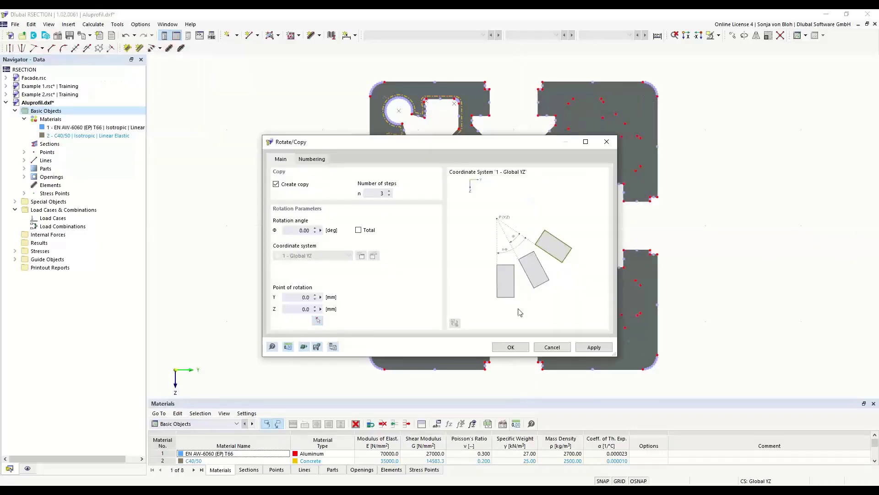
{"action": "left_click", "coordinate": [509, 347]}
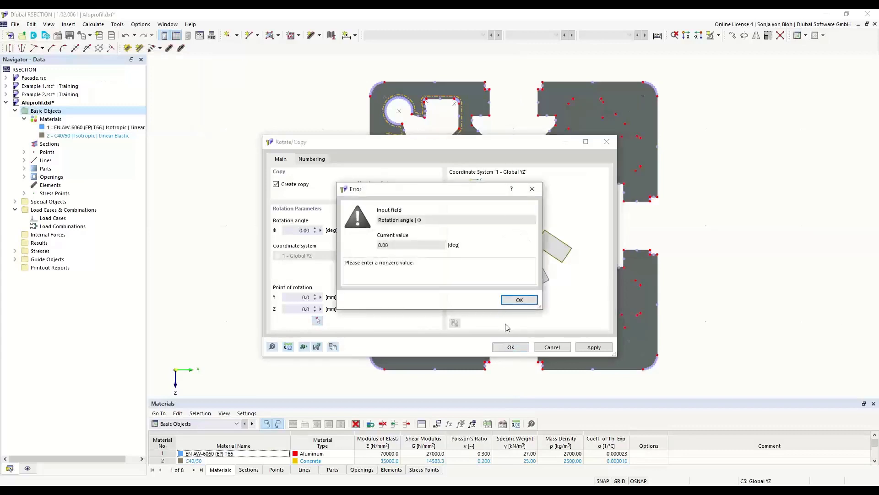
{"action": "left_click", "coordinate": [520, 302]}
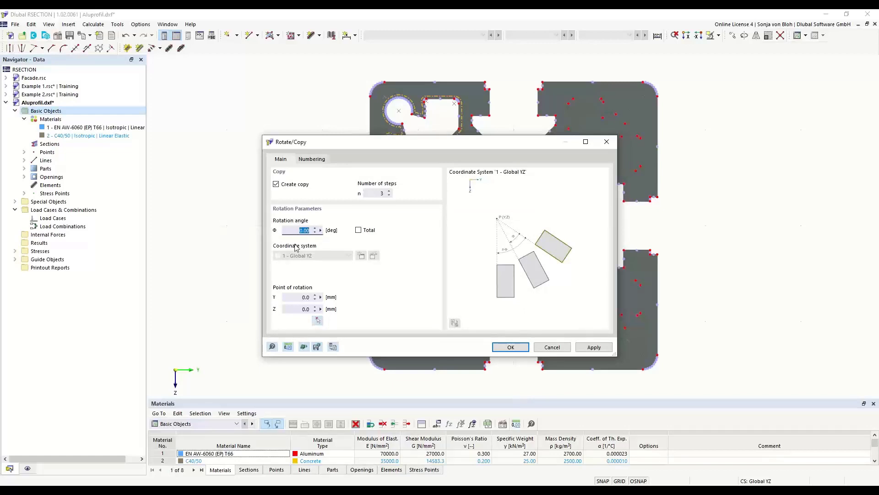
{"action": "type", "text": "90"}
{"action": "left_click", "coordinate": [506, 348]}
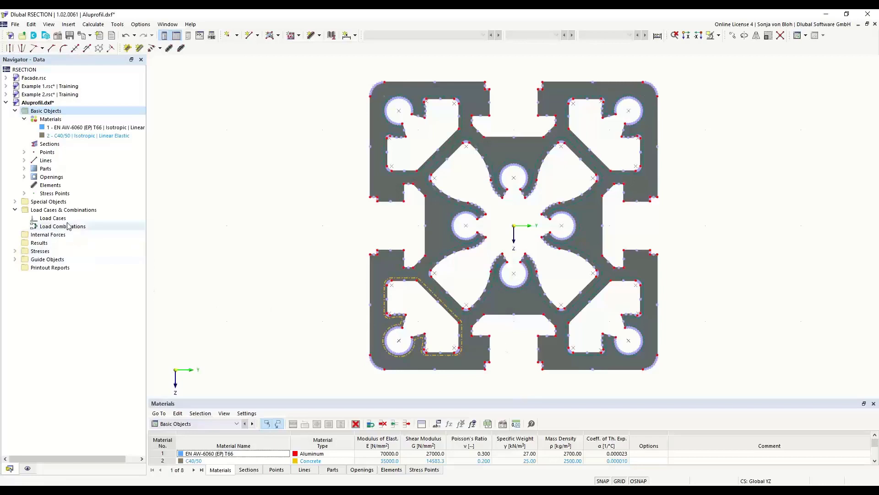
Step: Create a load case named "N + MT" in the permanent action category
{"action": "right_click", "coordinate": [52, 218]}
{"action": "left_click", "coordinate": [89, 235]}
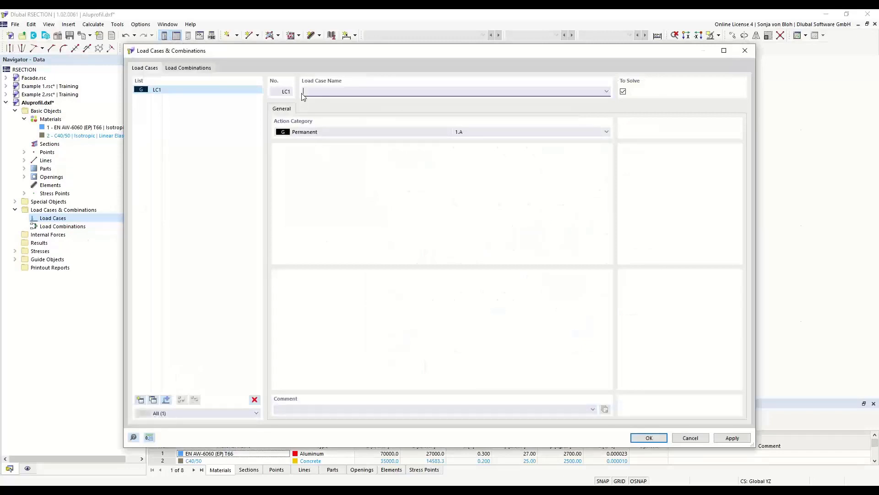
{"action": "left_click", "coordinate": [349, 91]}
{"action": "type", "text": "N + MT"}
{"action": "left_click", "coordinate": [644, 437]}
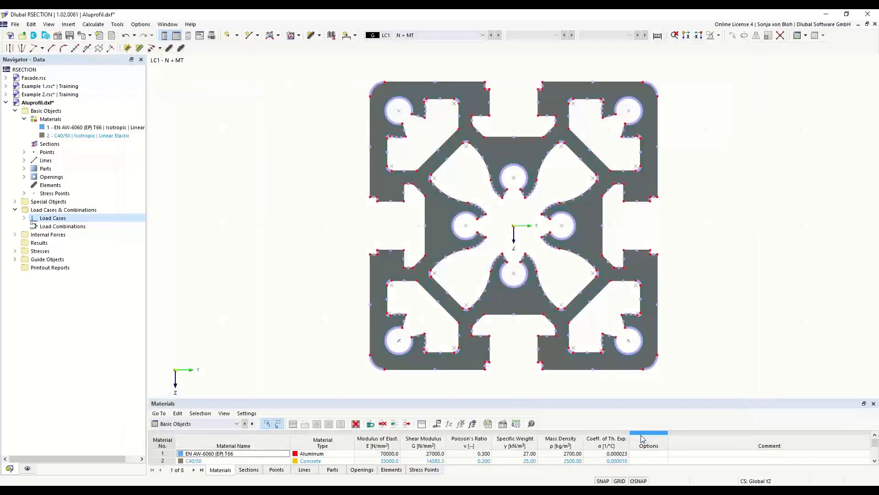
Step: Define internal forces for load case N + MT with axial force N of -10 kN and primary torsional moment Mxp of 0.3 kNm
{"action": "left_click", "coordinate": [14, 234]}
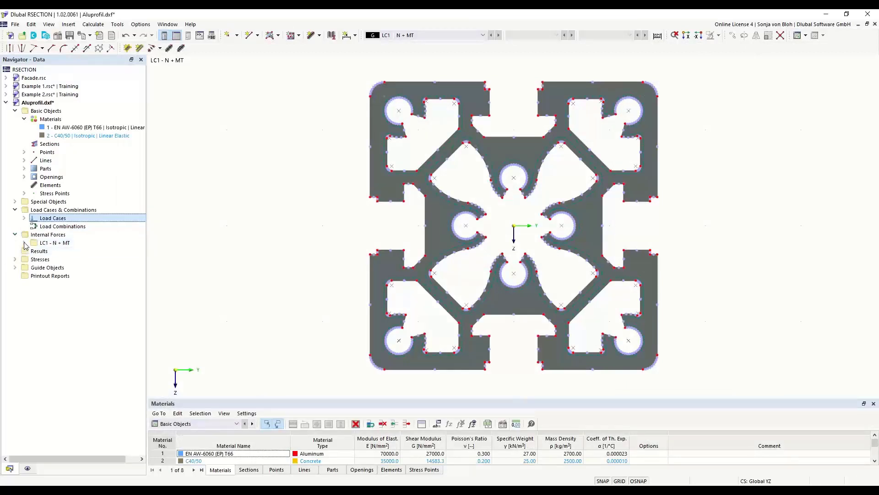
{"action": "left_click", "coordinate": [24, 242]}
{"action": "double_click", "coordinate": [69, 251]}
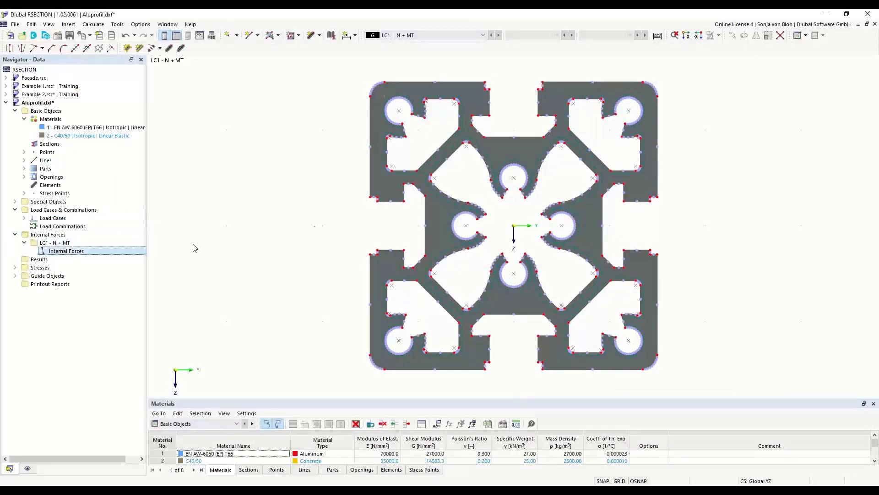
{"action": "left_click", "coordinate": [392, 166]}
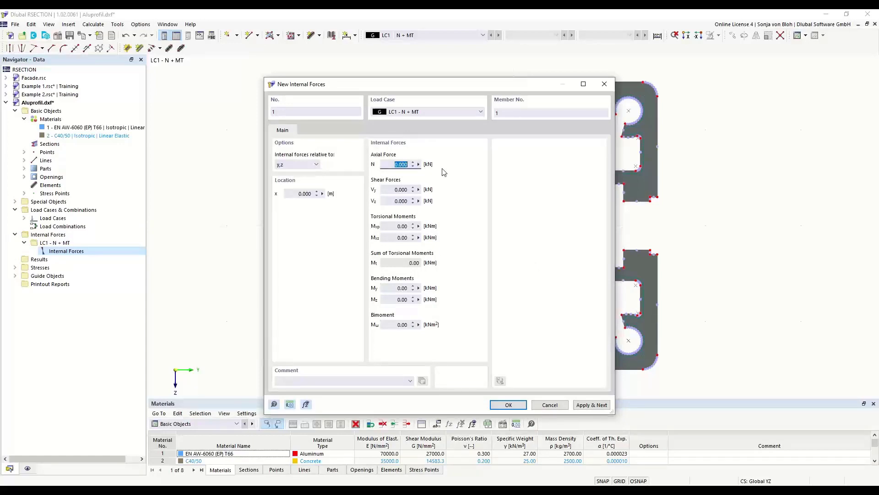
{"action": "type", "text": "-10"}
{"action": "left_click", "coordinate": [391, 227]}
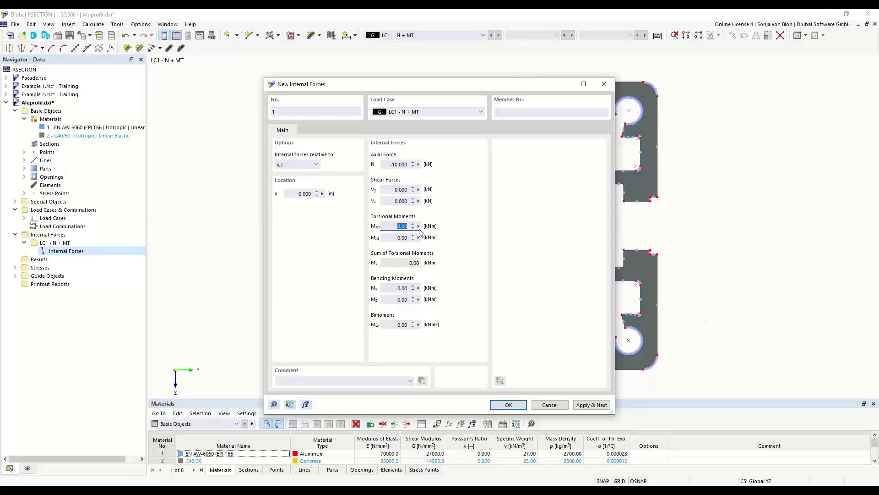
{"action": "type", "text": "0,3"}
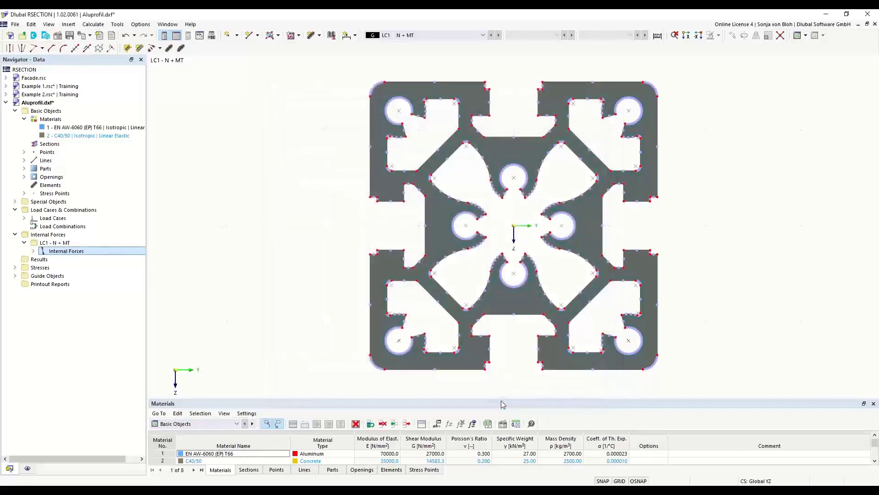
{"action": "left_click", "coordinate": [504, 405]}
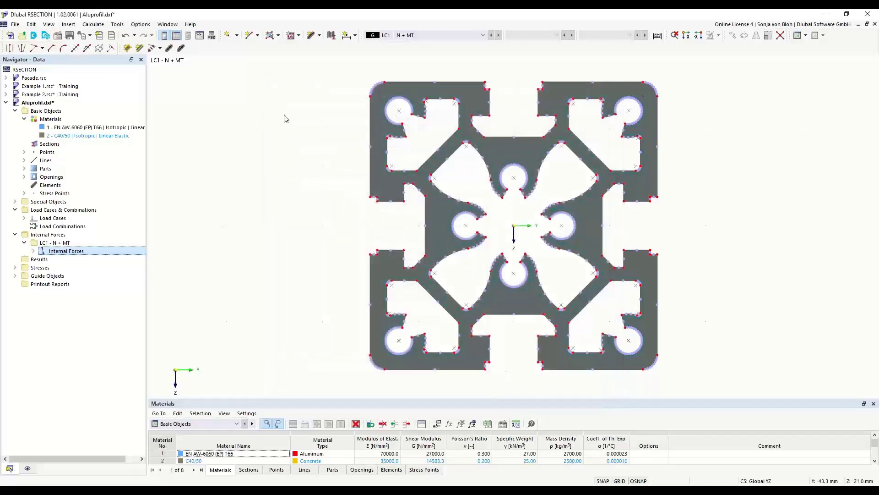
Step: Calculate the aluminium profile and display its von Mises equivalent stresses
{"action": "left_click", "coordinate": [101, 25]}
{"action": "left_click", "coordinate": [109, 35]}
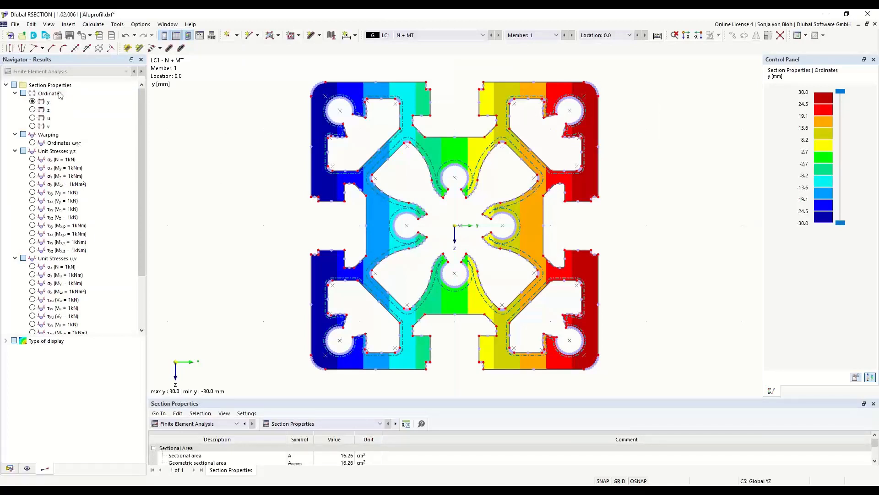
{"action": "left_click_drag", "start_coordinate": [142, 238], "coordinate": [147, 292]}
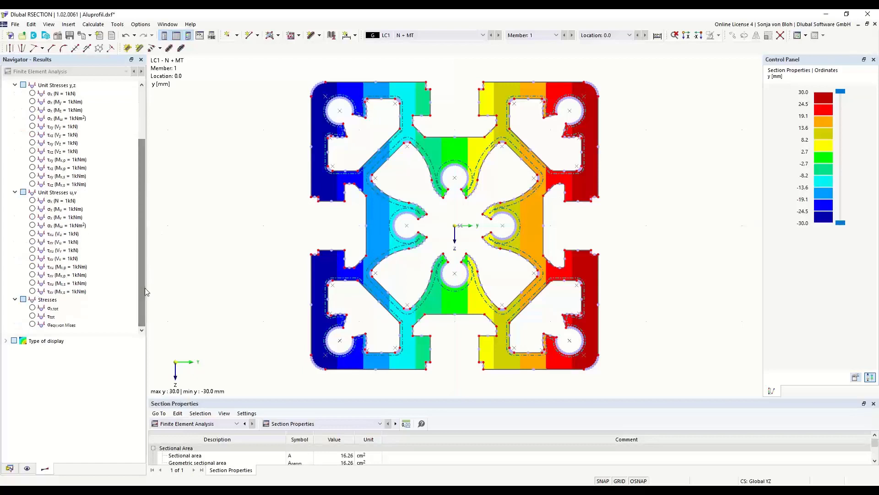
{"action": "left_click", "coordinate": [32, 323]}
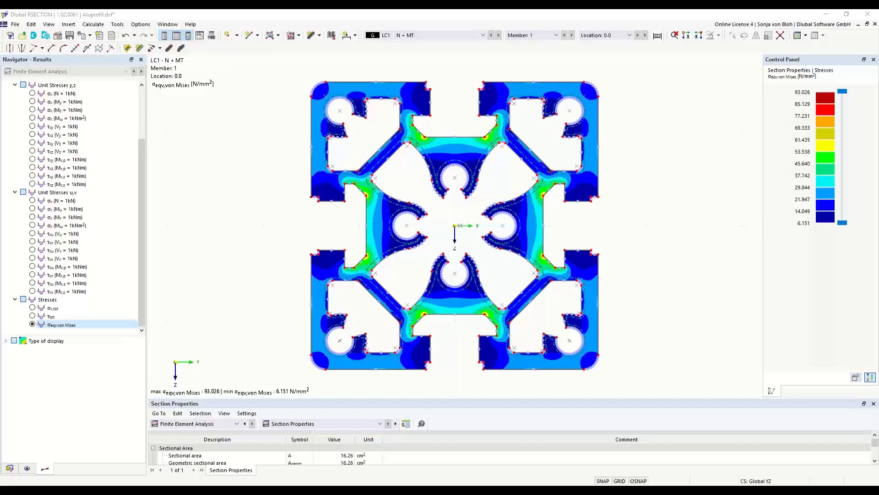
Step: Create a new model named "Example 4" in the Training series with Finite Element Analysis as the analysis method
{"action": "left_click", "coordinate": [9, 36]}
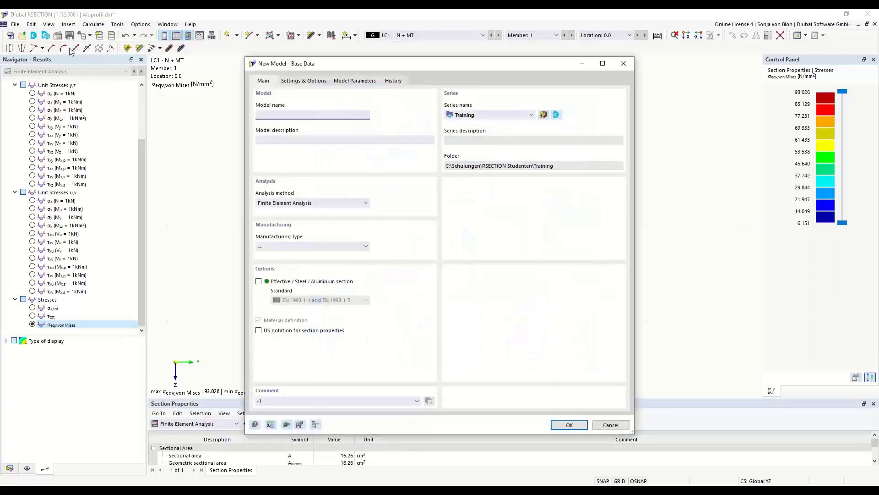
{"action": "type", "text": "Ed"}
{"action": "type", "text": "xample 4"}
{"action": "left_click", "coordinate": [567, 424]}
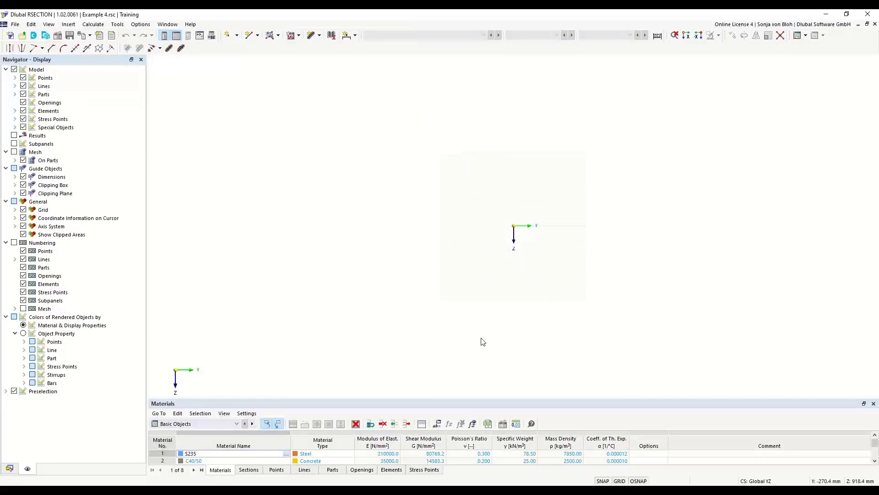
Step: Assign steel S235 to EN 1993-1-1:2005-05 from the material library to material 1
{"action": "left_click", "coordinate": [9, 468]}
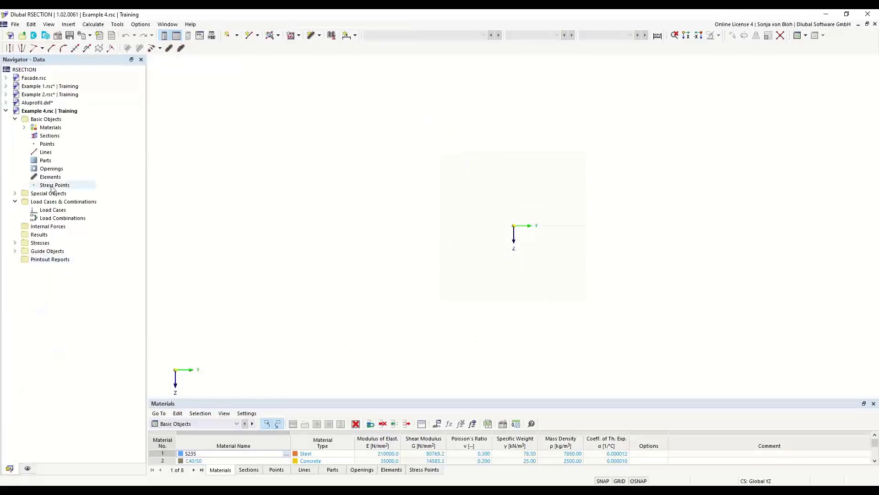
{"action": "left_click", "coordinate": [26, 128]}
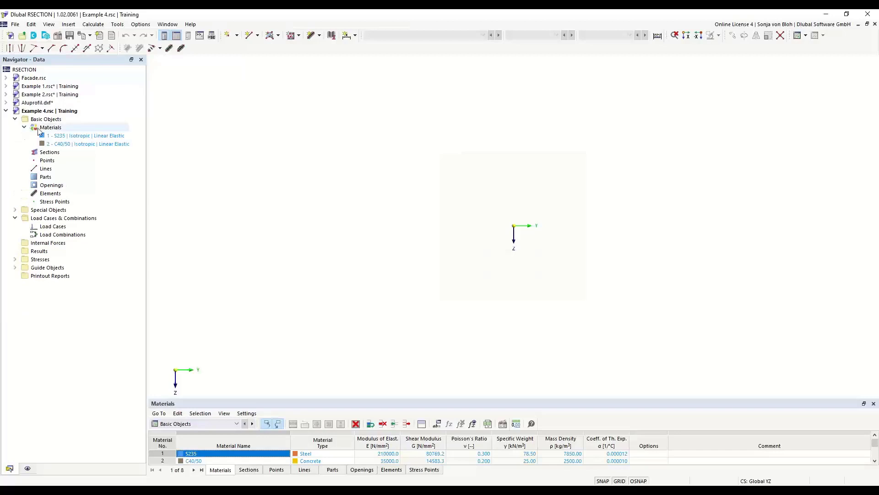
{"action": "double_click", "coordinate": [78, 135]}
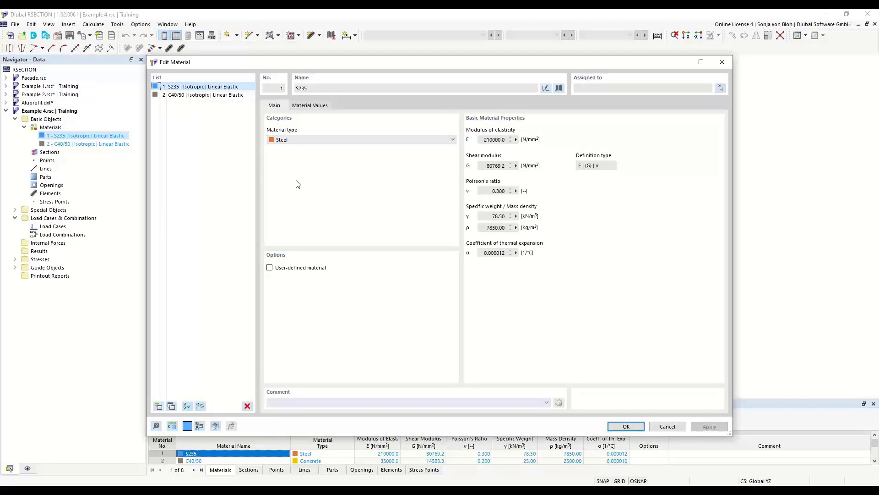
{"action": "left_click", "coordinate": [559, 88]}
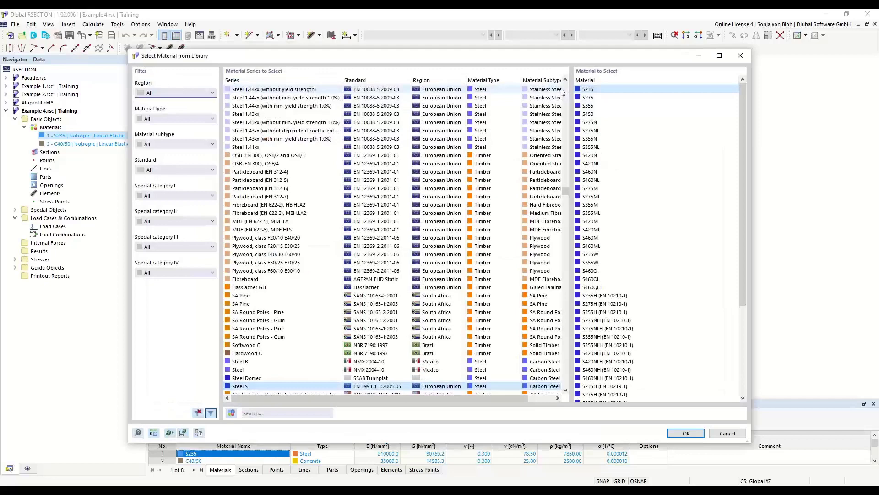
{"action": "left_click", "coordinate": [253, 413]}
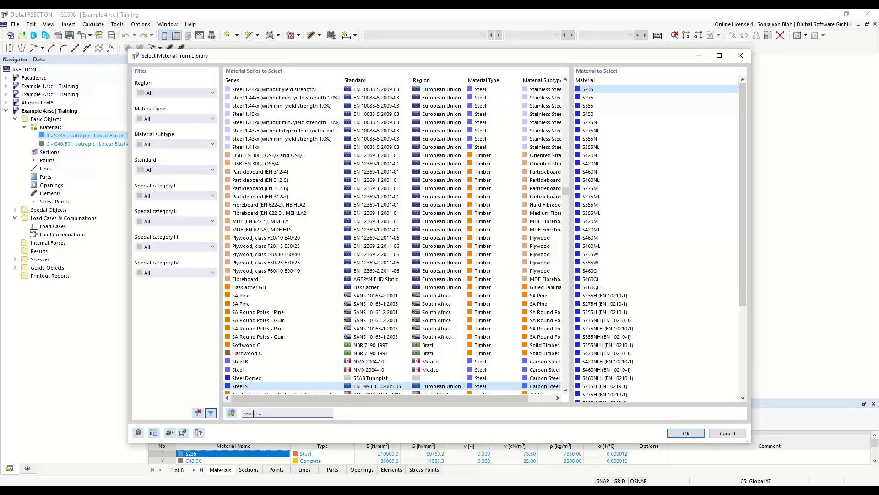
{"action": "type", "text": "S235"}
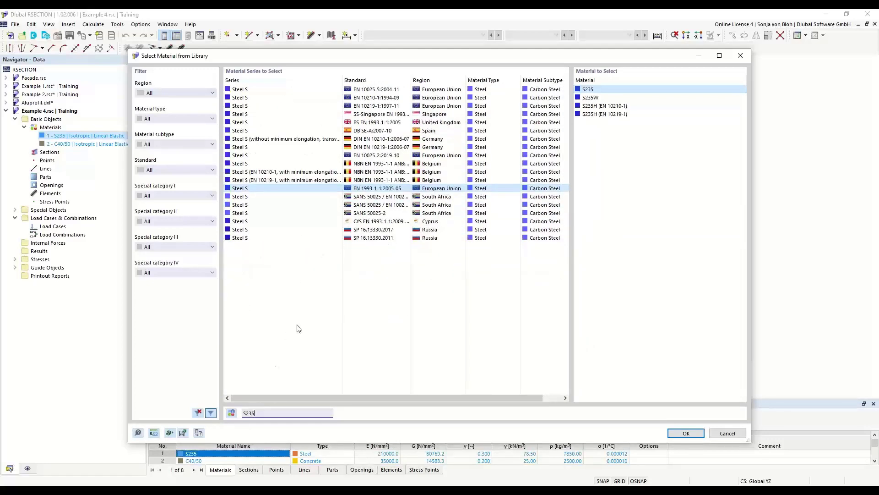
{"action": "left_click", "coordinate": [594, 91]}
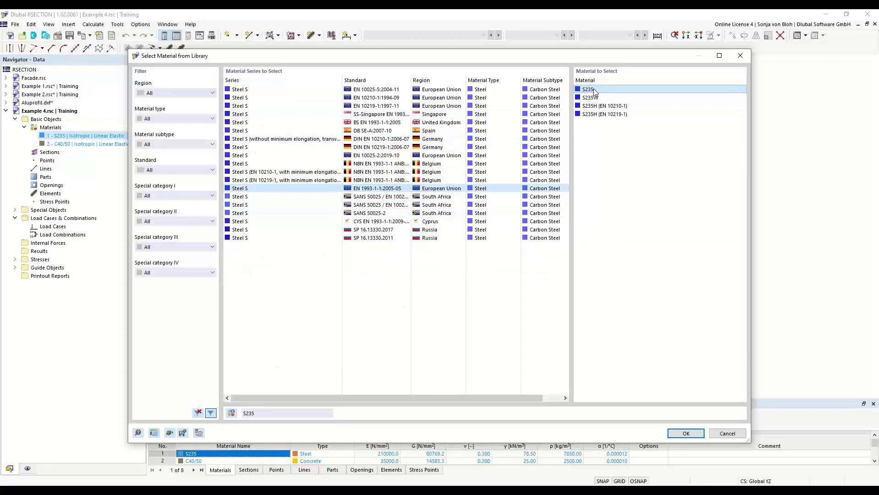
{"action": "left_click", "coordinate": [682, 433]}
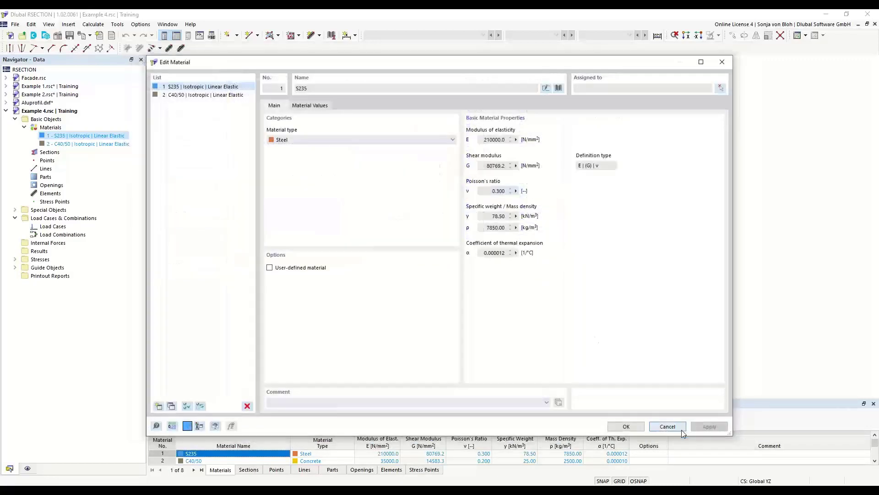
Step: Delete the C40/50 concrete from the model's material list
{"action": "left_click", "coordinate": [199, 95]}
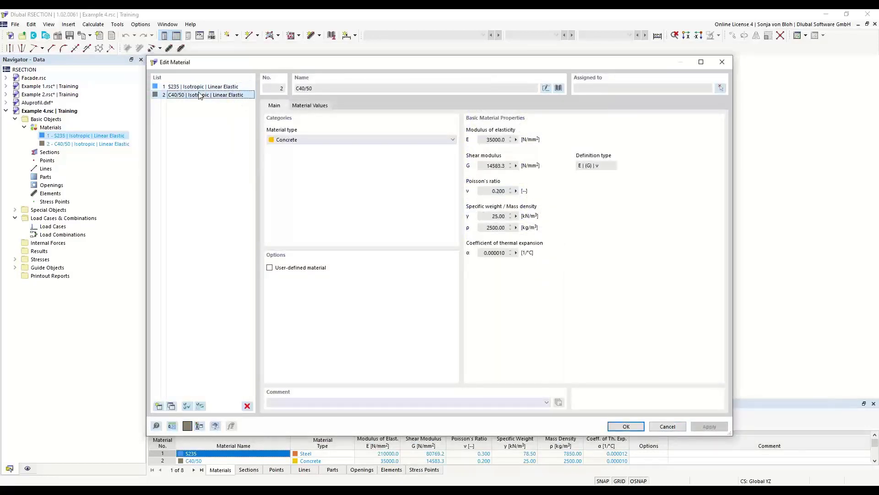
{"action": "left_click", "coordinate": [247, 406]}
{"action": "left_click", "coordinate": [448, 284]}
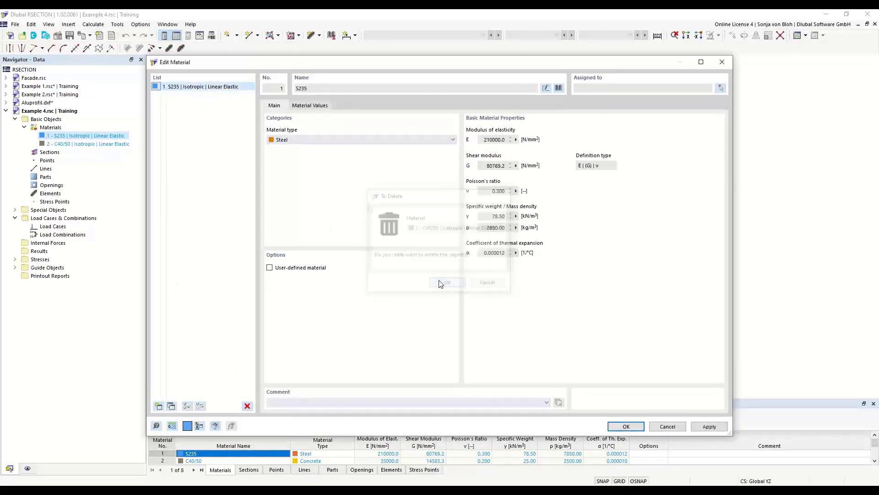
Step: Add C40/50 concrete to EN 1992-1-1 as a new material from the library, filtering by the Concrete material type
{"action": "left_click", "coordinate": [157, 406]}
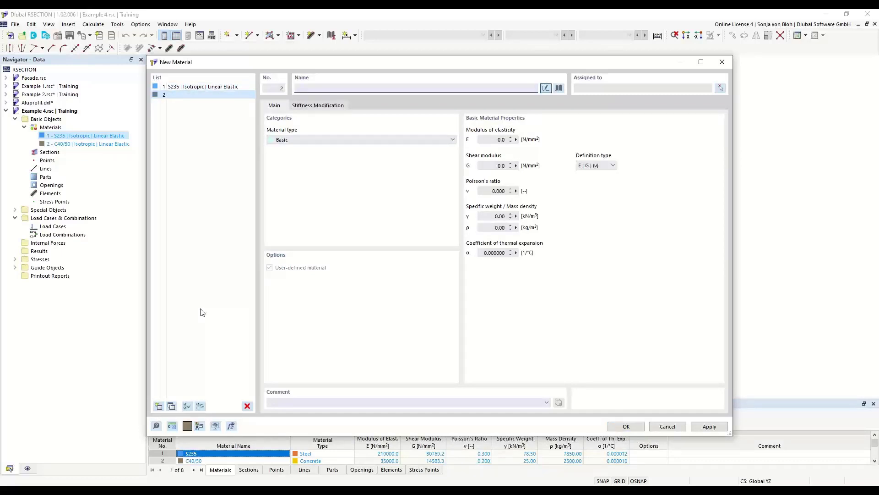
{"action": "left_click", "coordinate": [558, 88]}
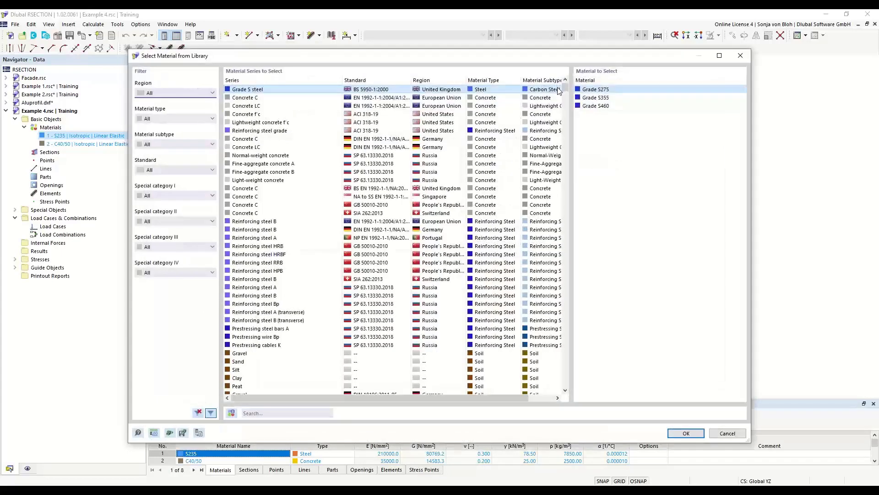
{"action": "left_click", "coordinate": [213, 119]}
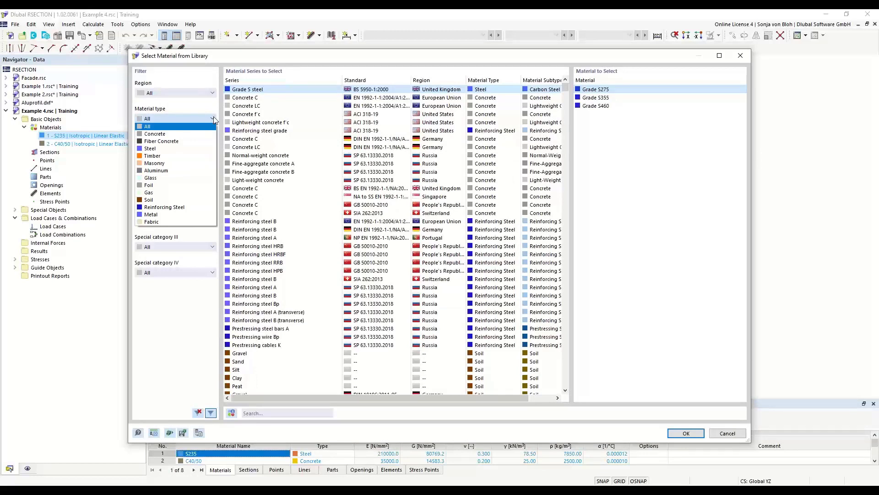
{"action": "left_click", "coordinate": [155, 133]}
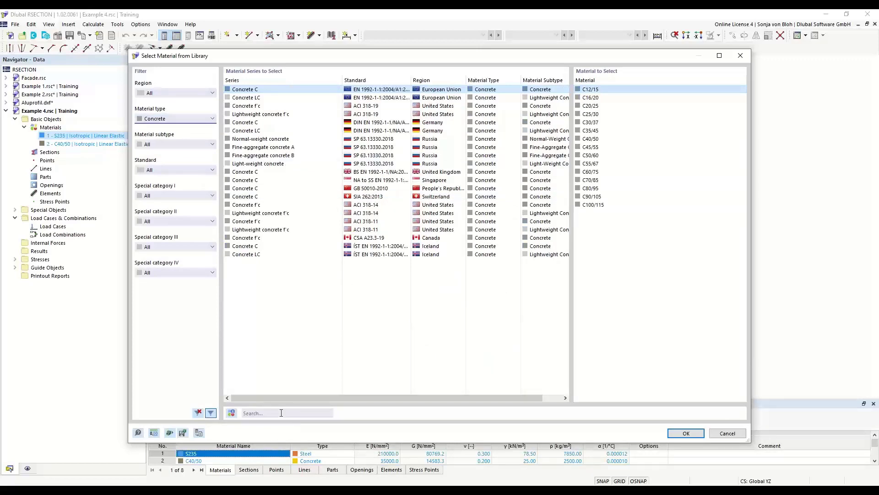
{"action": "left_click", "coordinate": [597, 141]}
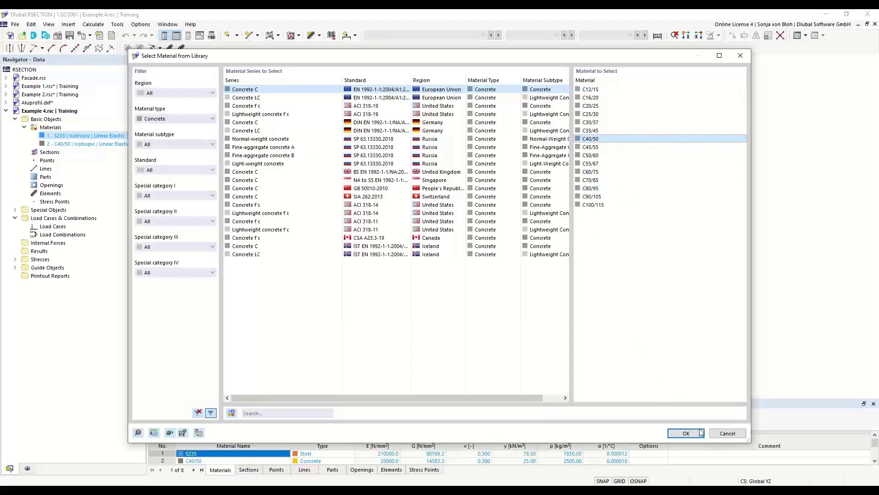
{"action": "left_click", "coordinate": [685, 433]}
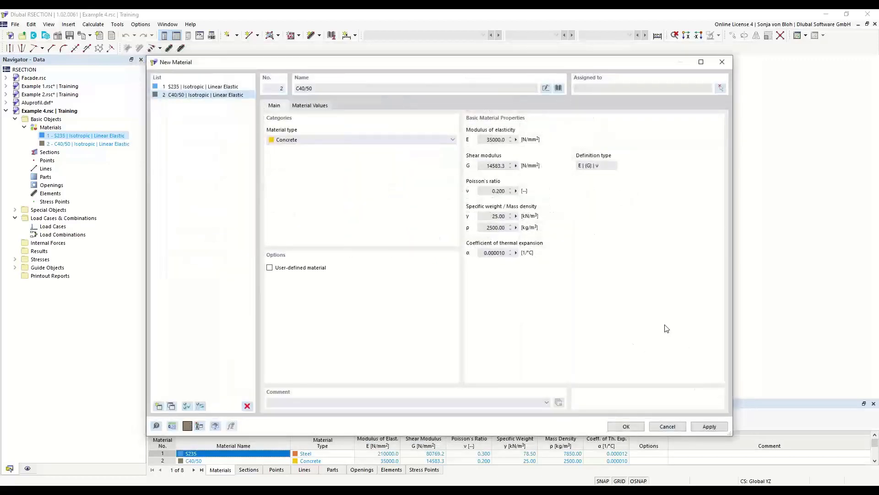
{"action": "left_click", "coordinate": [624, 426]}
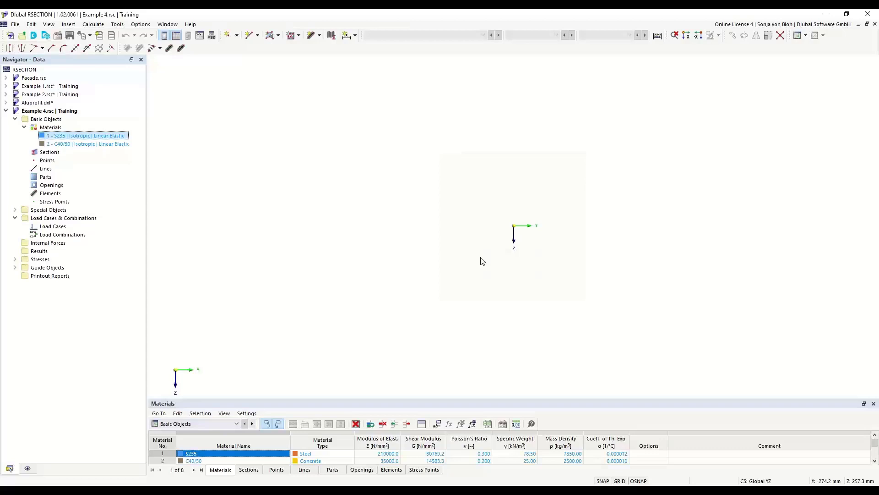
Step: Place a single-line element 1000 mm long and 200 mm thick in C40/50 concrete, starting at the coordinate origin at 0°
{"action": "left_click", "coordinate": [319, 36]}
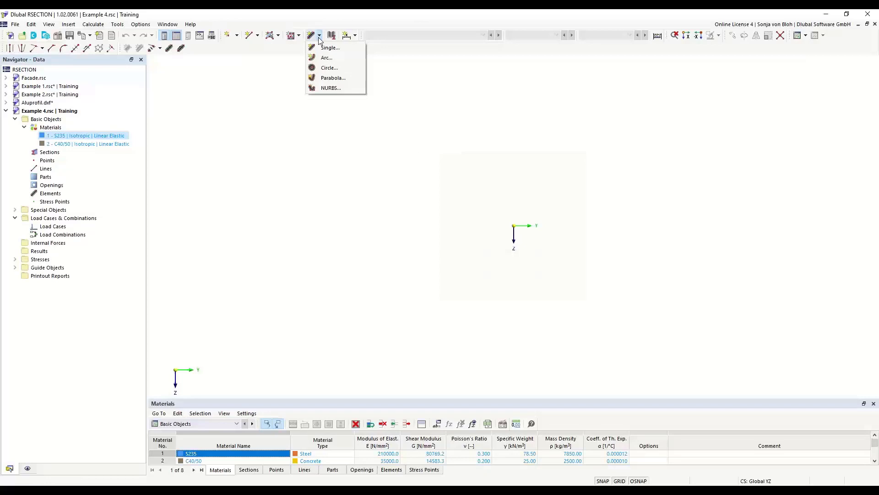
{"action": "left_click", "coordinate": [326, 48]}
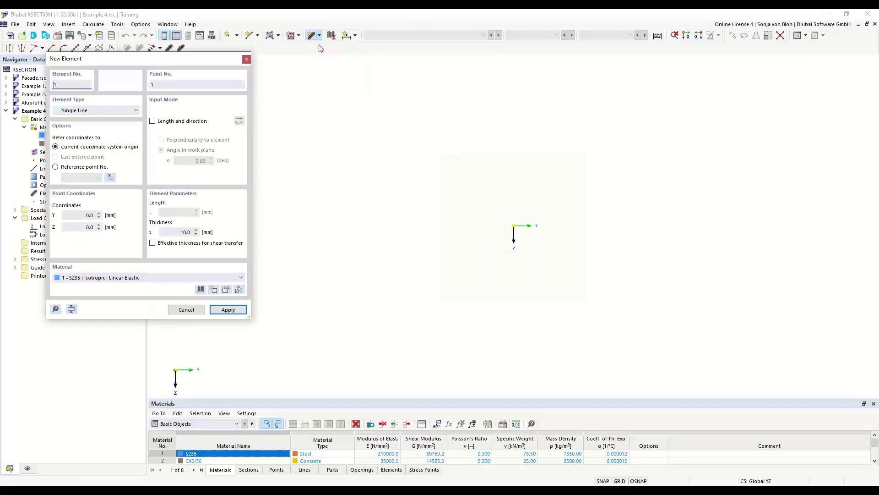
{"action": "left_click_drag", "start_coordinate": [112, 58], "coordinate": [224, 108]}
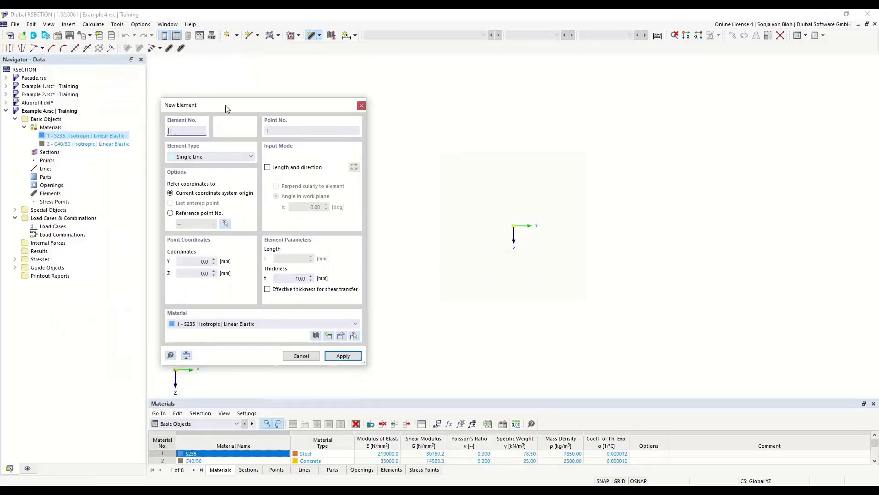
{"action": "left_click", "coordinate": [268, 168]}
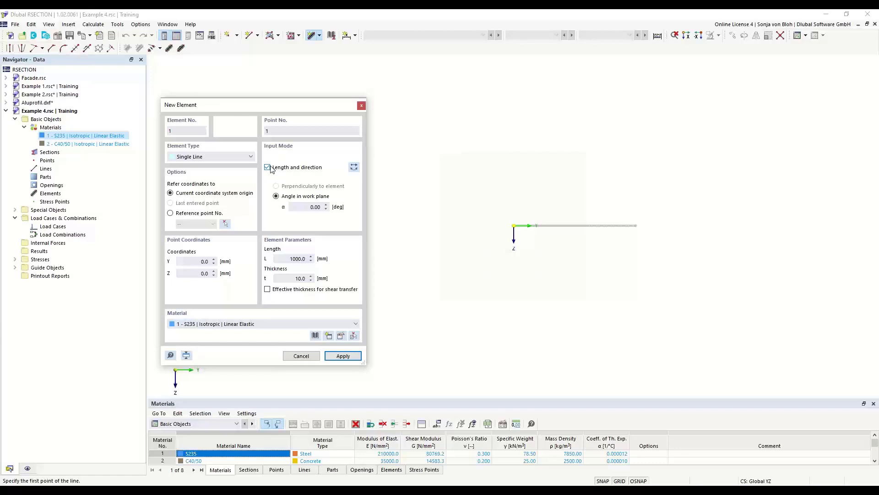
{"action": "left_click_drag", "start_coordinate": [285, 259], "coordinate": [325, 263]}
{"action": "left_click_drag", "start_coordinate": [287, 279], "coordinate": [319, 282]}
{"action": "type", "text": "200"}
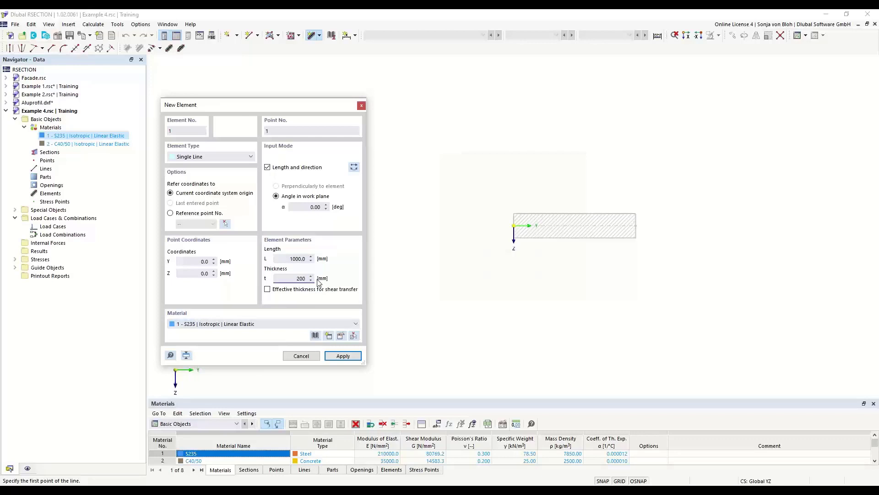
{"action": "left_click", "coordinate": [356, 325]}
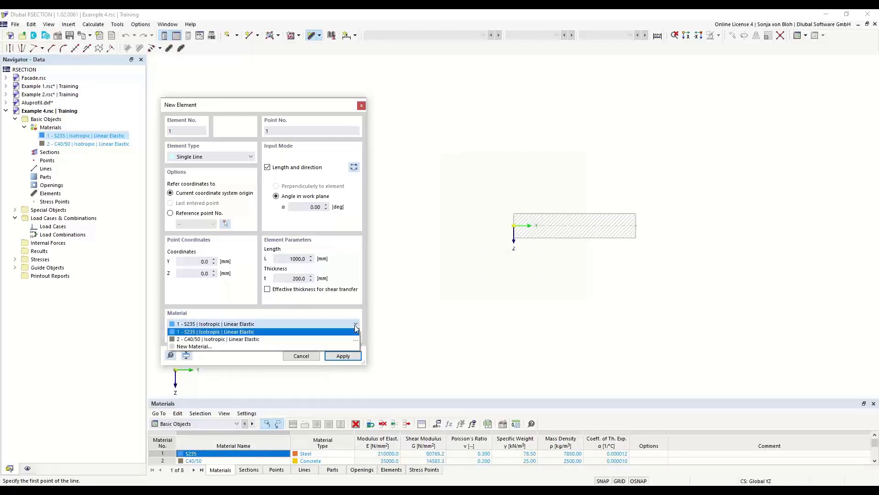
{"action": "left_click", "coordinate": [250, 339]}
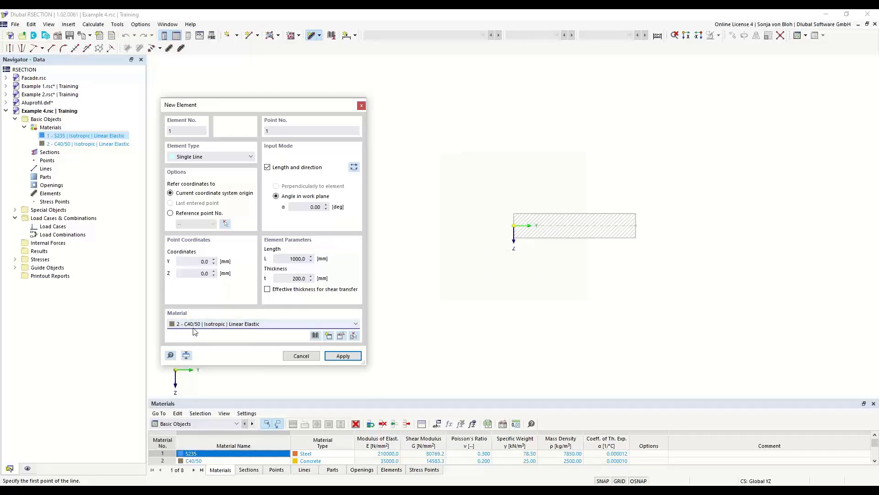
{"action": "scroll", "coordinate": [458, 229], "scroll_direction": "up", "scroll_amount": 2}
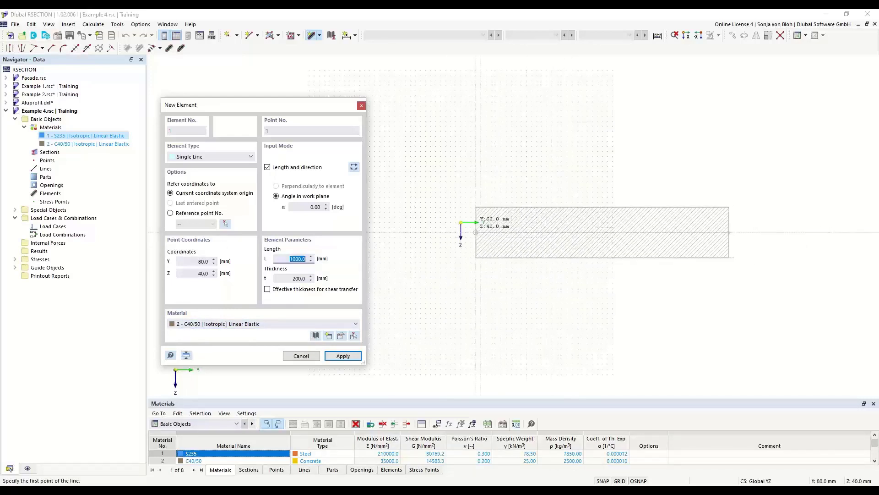
{"action": "left_click", "coordinate": [460, 222]}
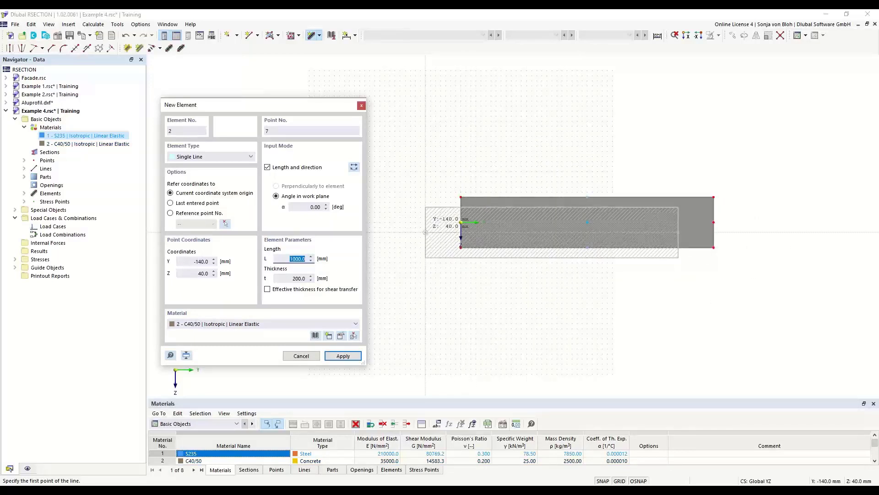
{"action": "key", "text": "Escape"}
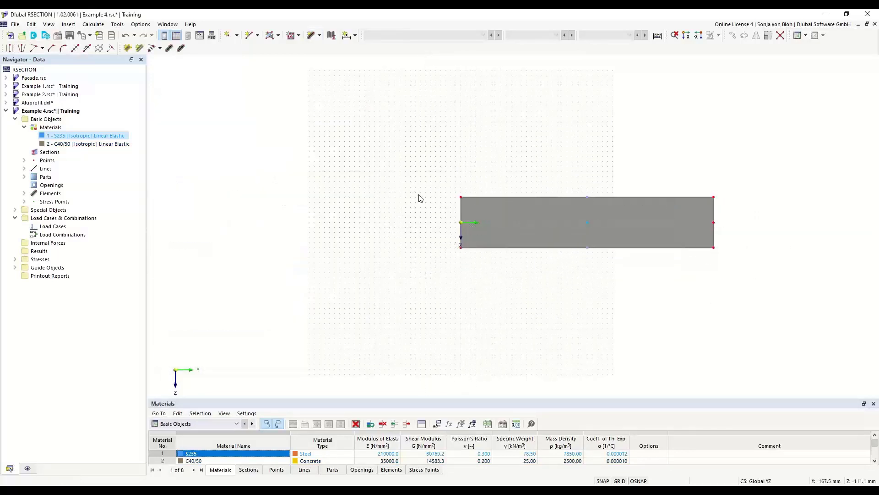
Step: Start a new section and choose HEB 400 in S235 from the standardized steel I-sections, searching the library for HEB
{"action": "scroll", "coordinate": [455, 326], "scroll_direction": "up", "scroll_amount": 3}
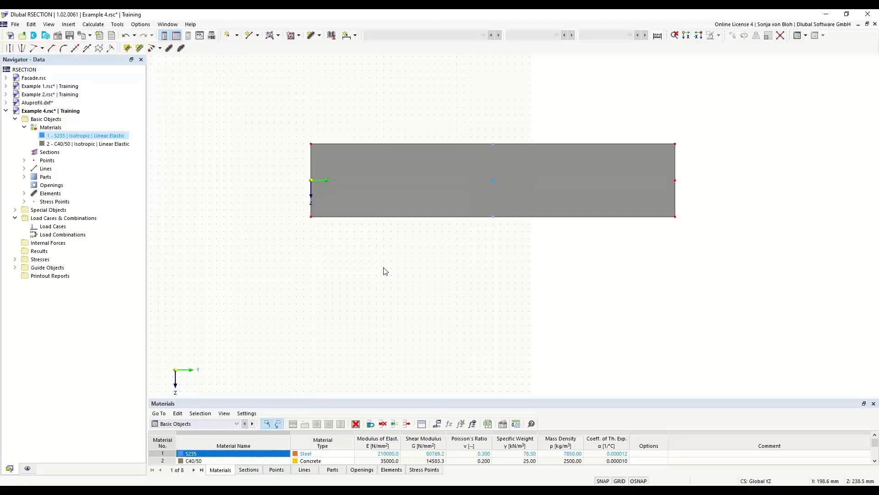
{"action": "right_click", "coordinate": [50, 152]}
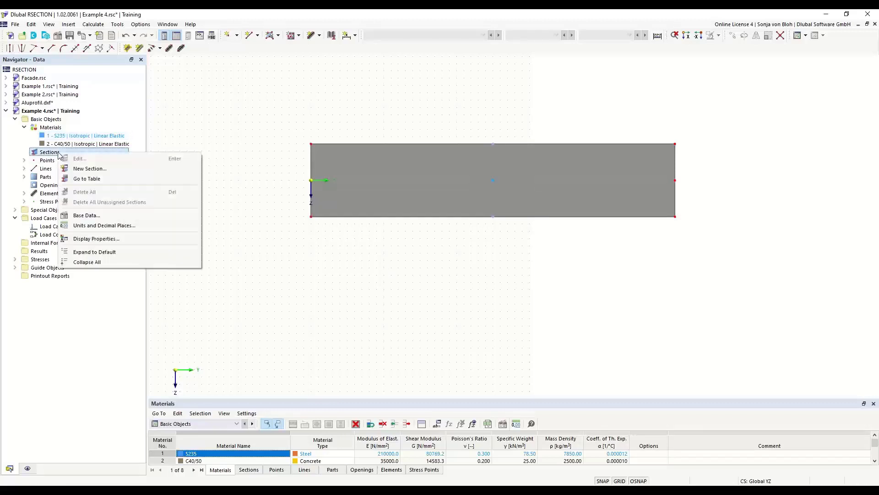
{"action": "left_click", "coordinate": [82, 169]}
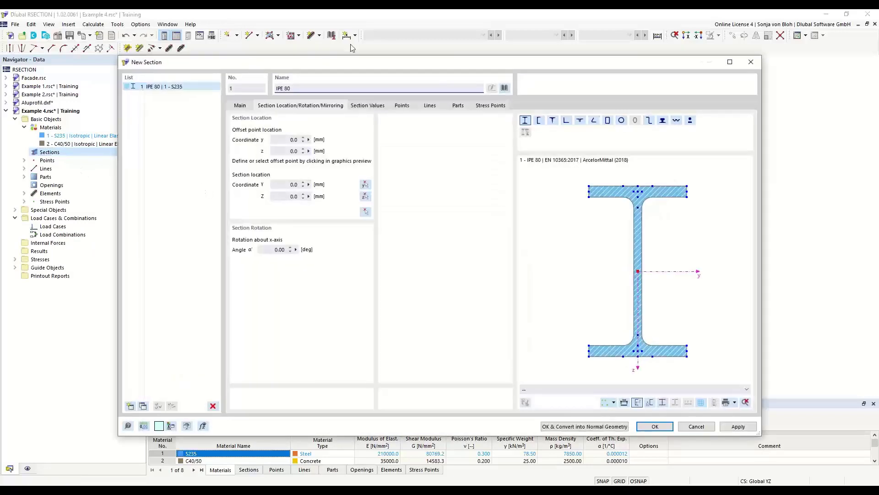
{"action": "left_click", "coordinate": [505, 88]}
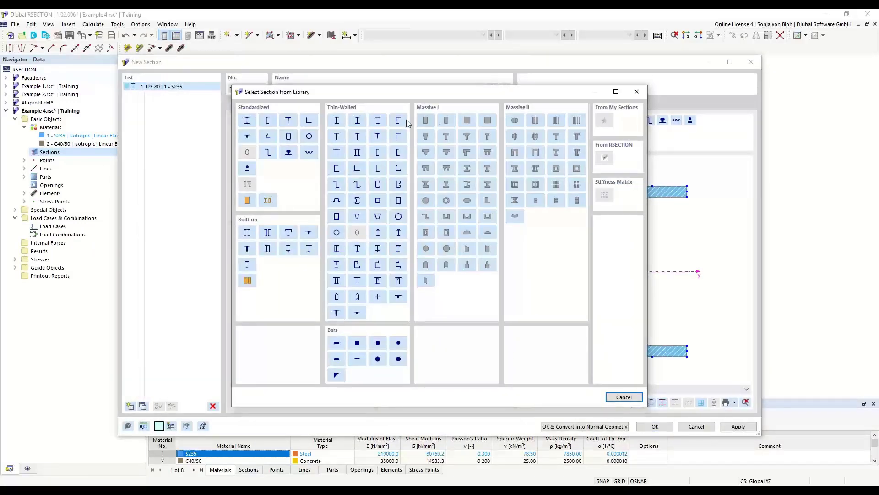
{"action": "left_click", "coordinate": [247, 121]}
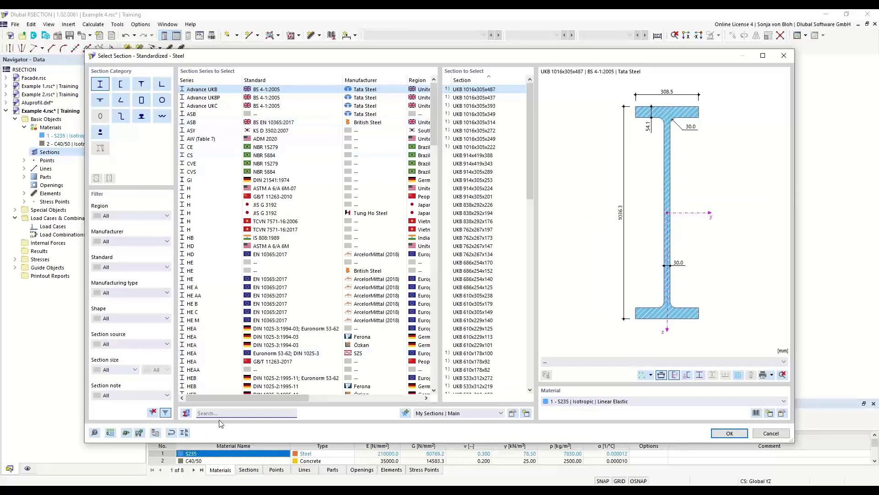
{"action": "type", "text": "HE"}
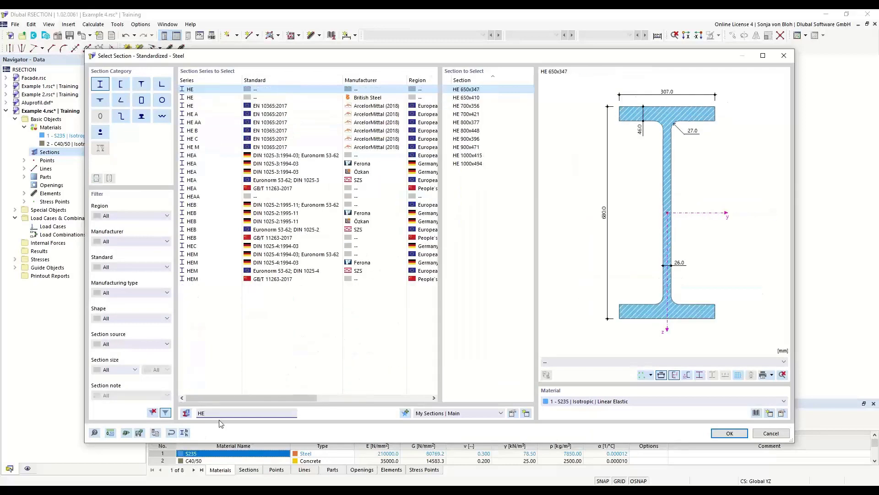
{"action": "type", "text": "B"}
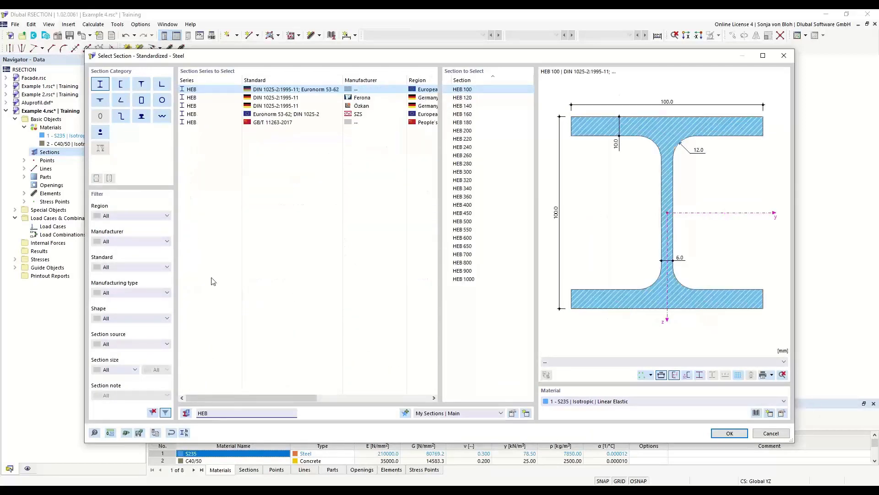
{"action": "left_click", "coordinate": [466, 206]}
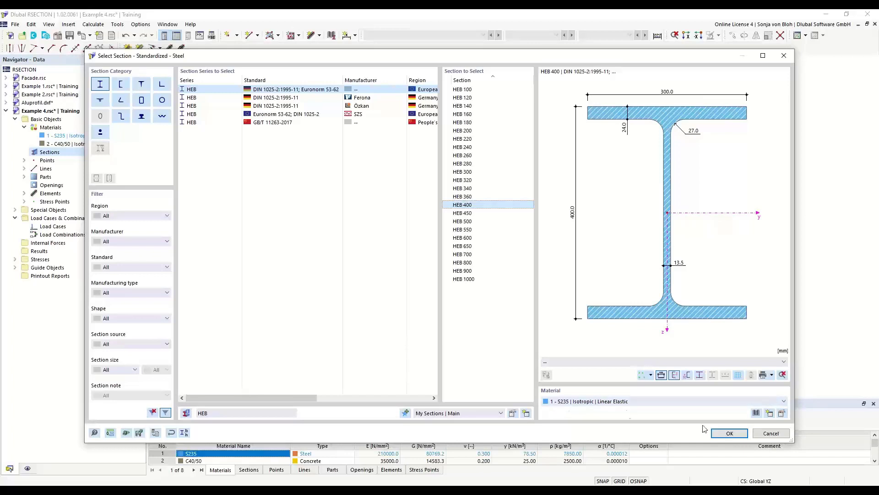
{"action": "left_click", "coordinate": [719, 435]}
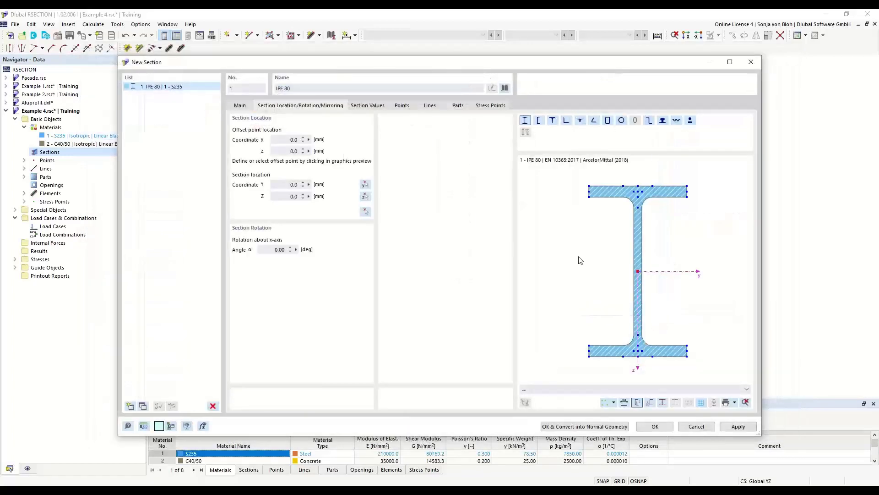
Step: Insert the HEB 400 with its top flange midpoint at the middle of the concrete slab's lower edge (Y 500, Z 100 mm)
{"action": "scroll", "coordinate": [623, 207], "scroll_direction": "up", "scroll_amount": 1}
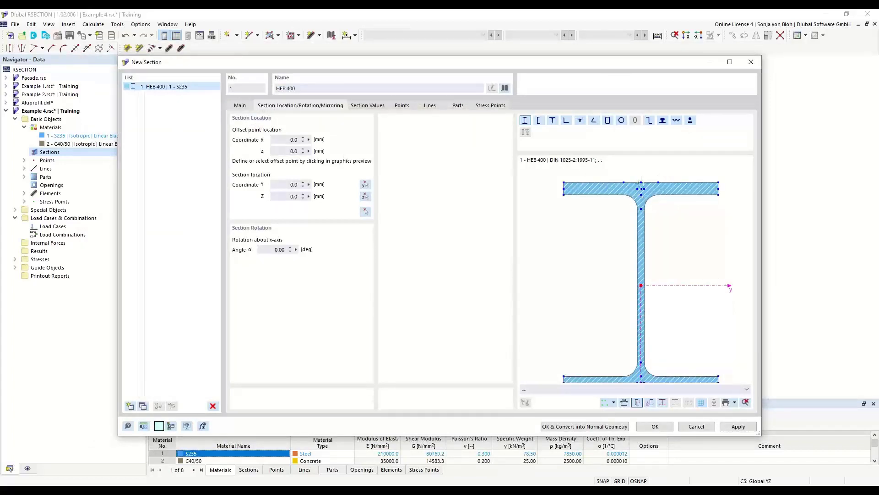
{"action": "left_click", "coordinate": [641, 183]}
{"action": "left_click", "coordinate": [365, 211]}
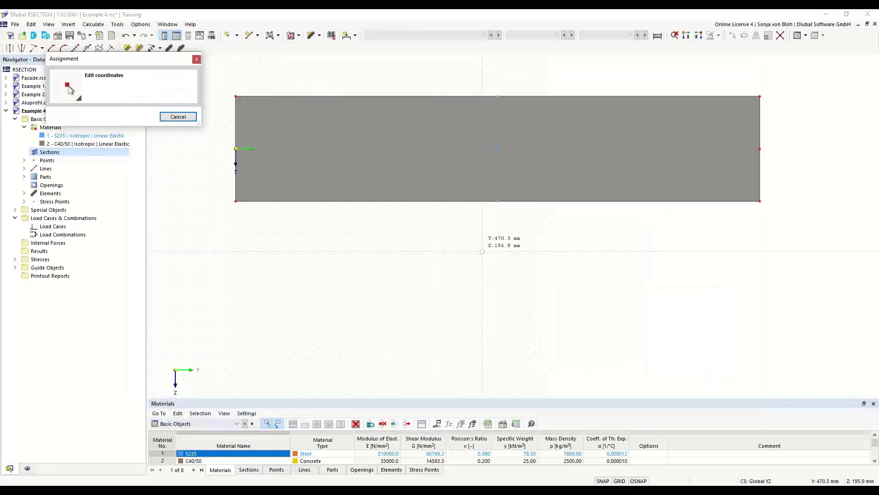
{"action": "left_click", "coordinate": [497, 201]}
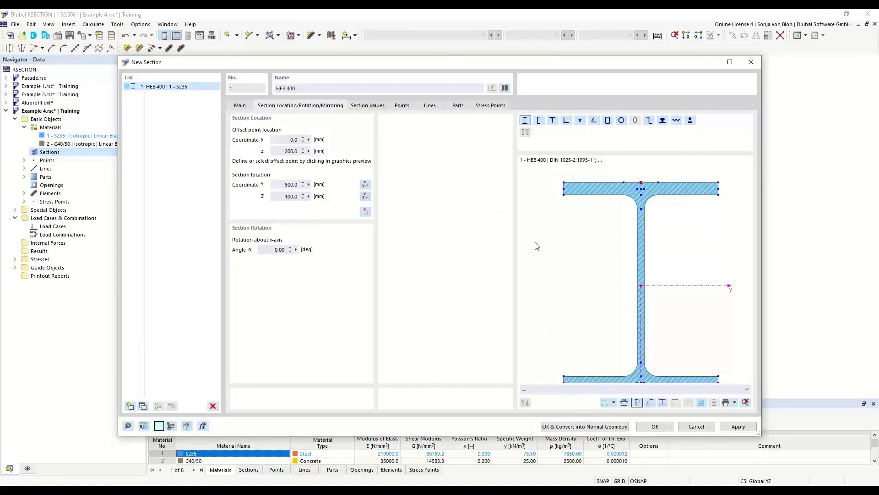
{"action": "left_click_drag", "start_coordinate": [485, 64], "coordinate": [434, 79]}
{"action": "left_click", "coordinate": [608, 447]}
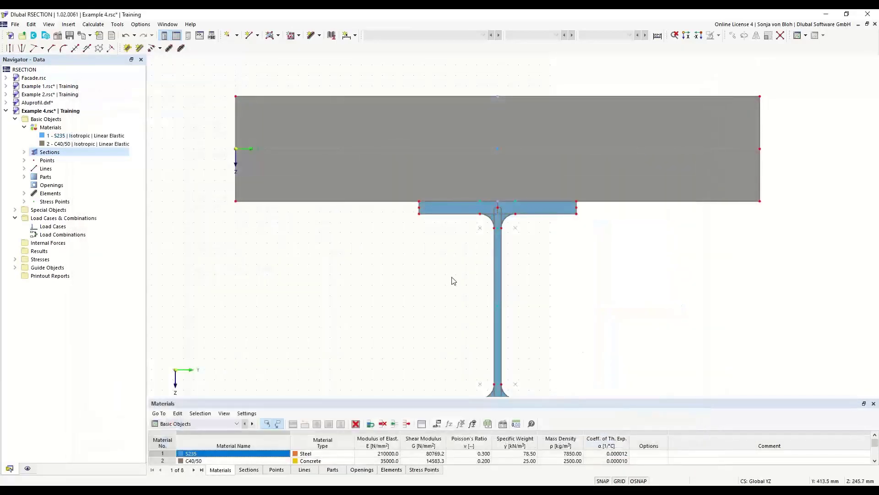
Step: Convert the HEB 400 section below the slab into normal geometry
{"action": "left_click", "coordinate": [443, 206]}
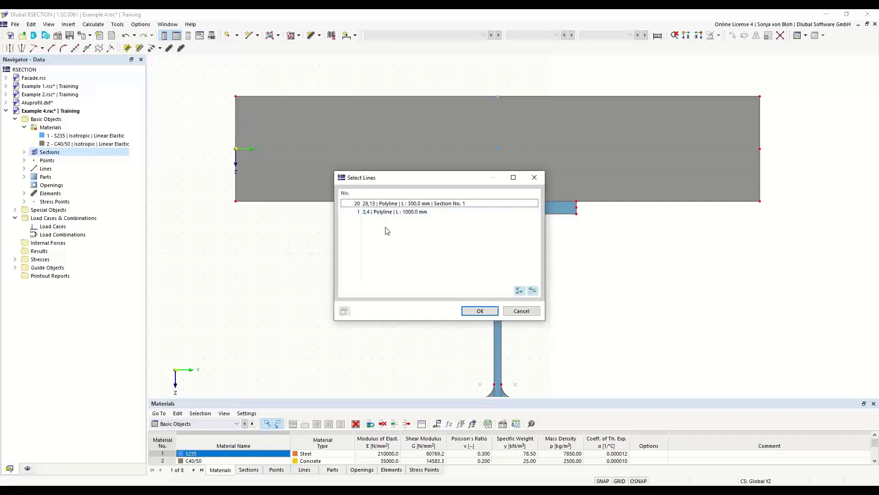
{"action": "left_click", "coordinate": [522, 311]}
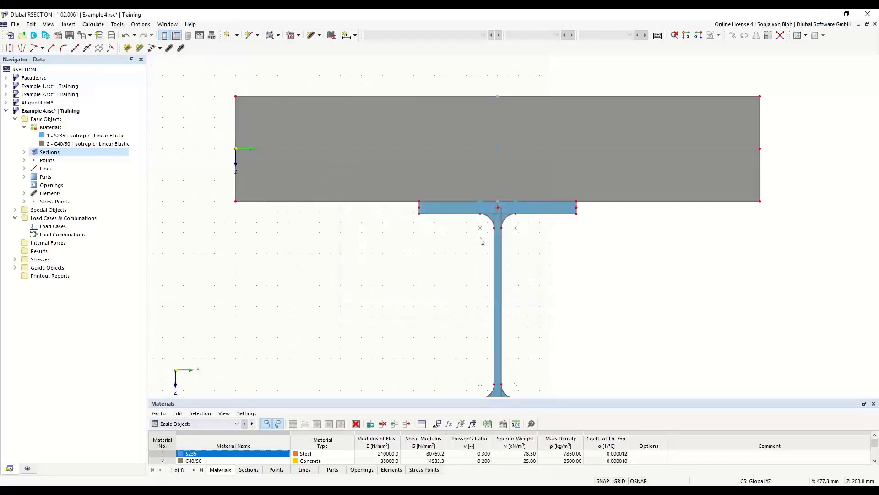
{"action": "left_click", "coordinate": [456, 208]}
{"action": "right_click", "coordinate": [457, 209]}
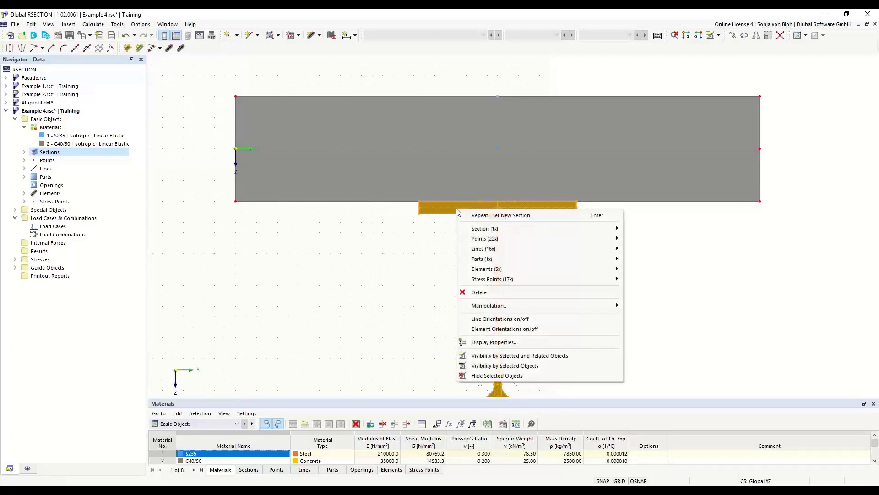
{"action": "mouse_move", "coordinate": [559, 228]}
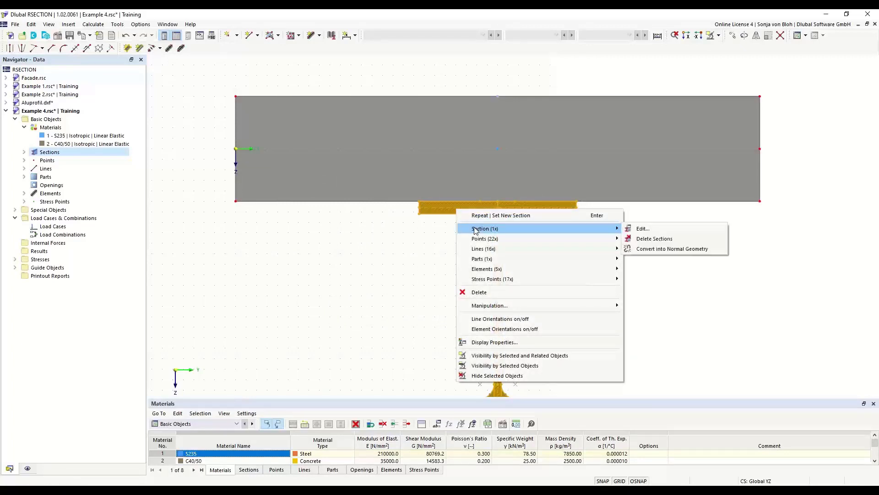
{"action": "left_click", "coordinate": [655, 250]}
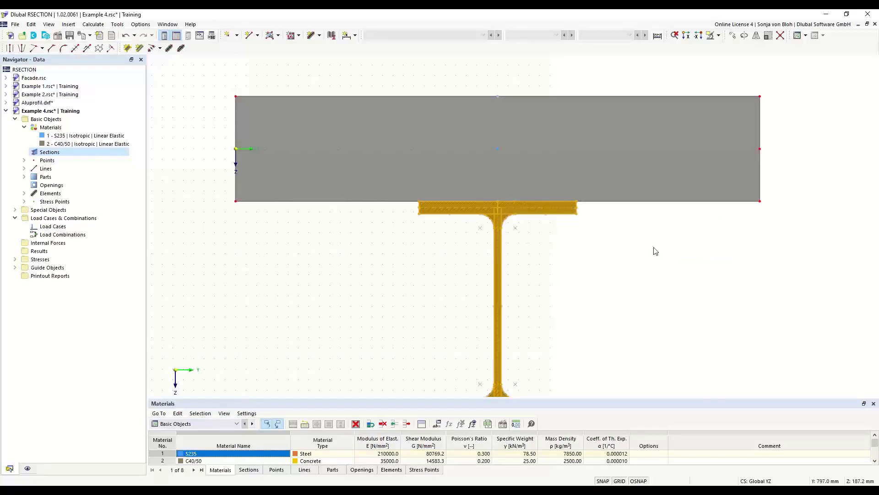
Step: Connect the overlapping lines and elements along the interface between the concrete slab and the steel top flange
{"action": "left_click", "coordinate": [540, 200]}
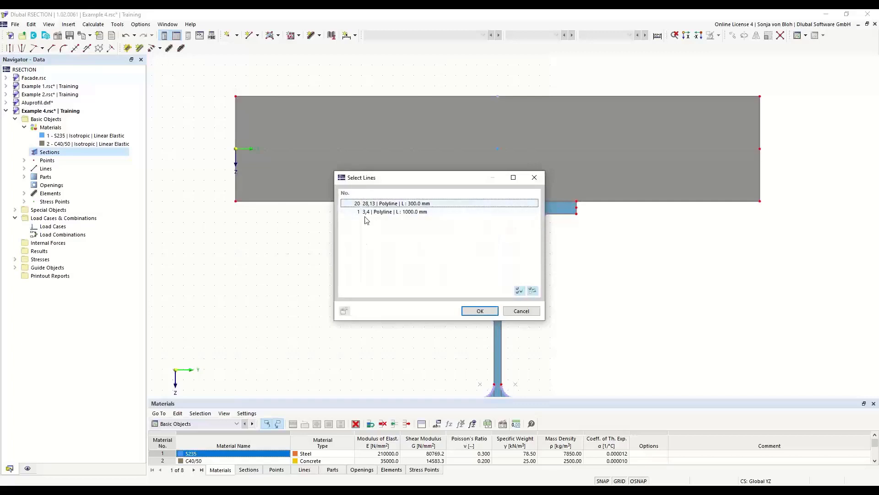
{"action": "left_click", "coordinate": [534, 178]}
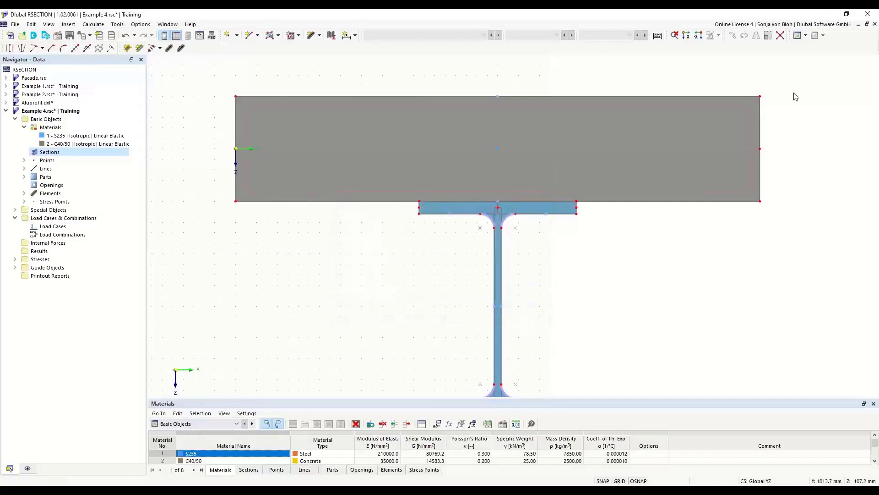
{"action": "left_click", "coordinate": [781, 36]}
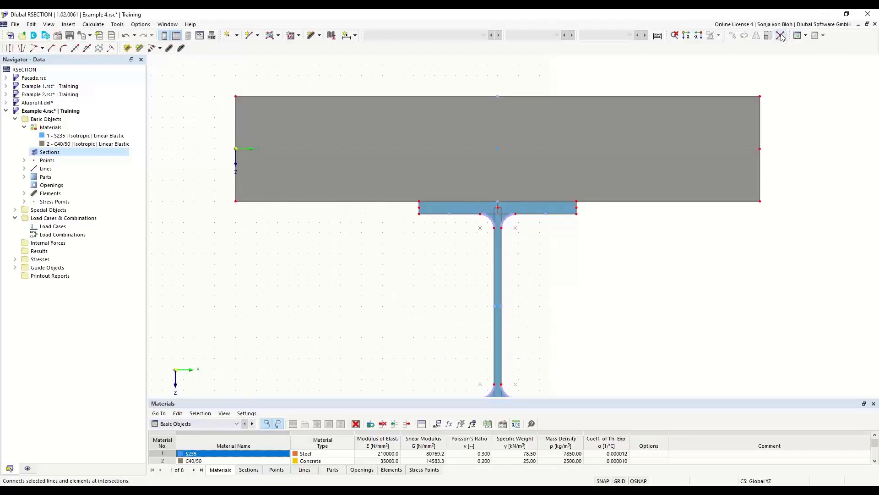
{"action": "left_click_drag", "start_coordinate": [190, 184], "coordinate": [799, 210]}
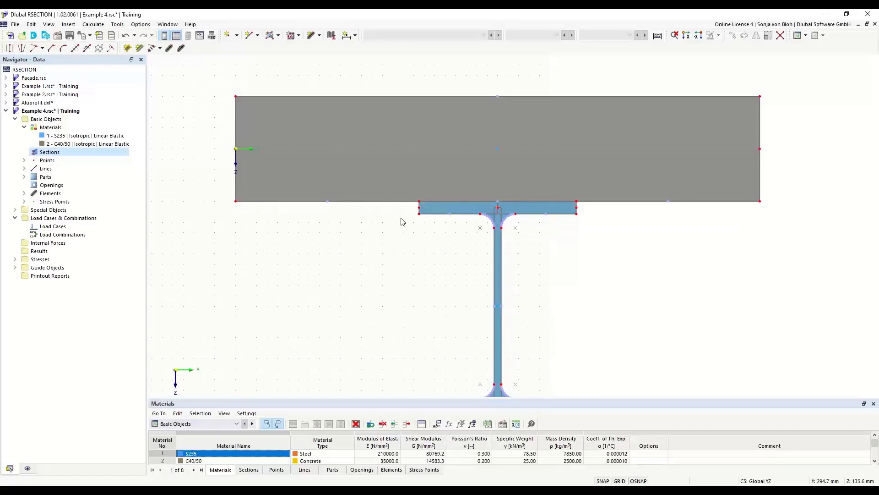
{"action": "left_click", "coordinate": [458, 202]}
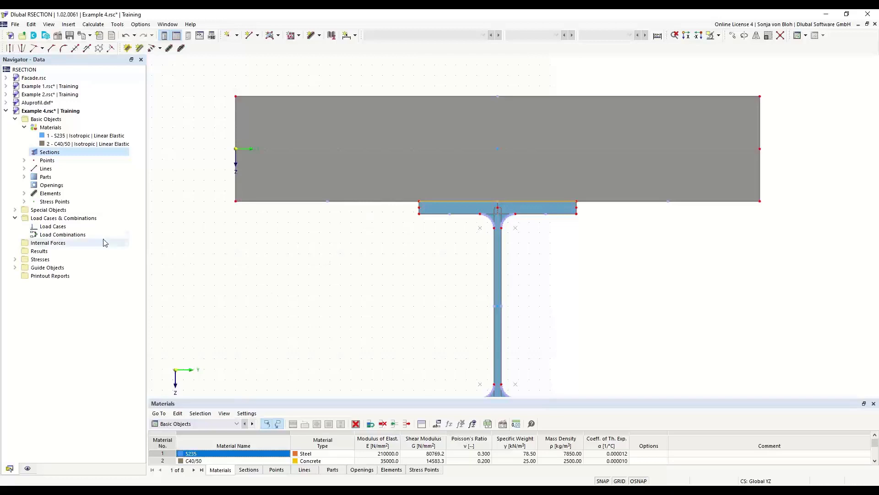
Step: Create load case LC1 with the name M in the Permanent action category
{"action": "right_click", "coordinate": [54, 227]}
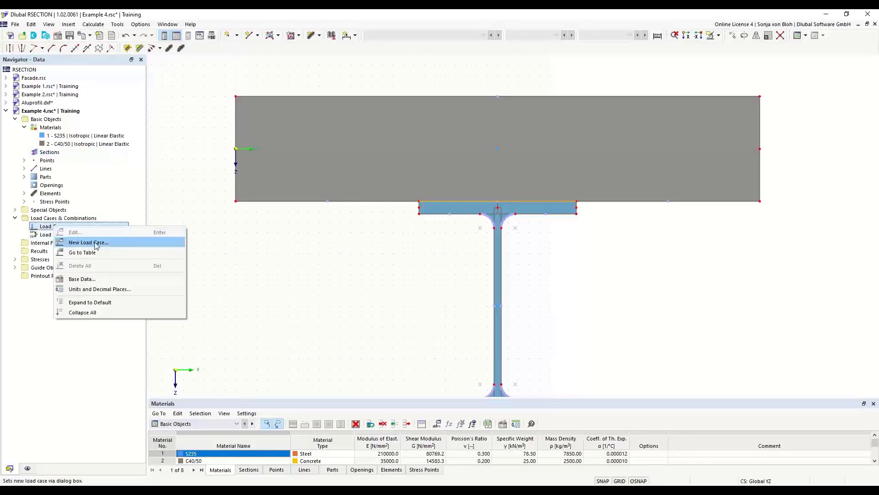
{"action": "left_click", "coordinate": [96, 244]}
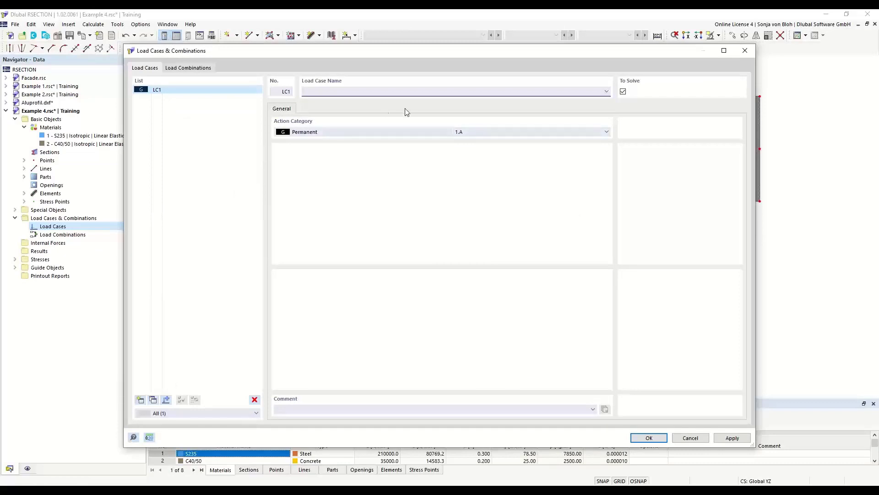
{"action": "type", "text": "M"}
{"action": "left_click", "coordinate": [649, 437]}
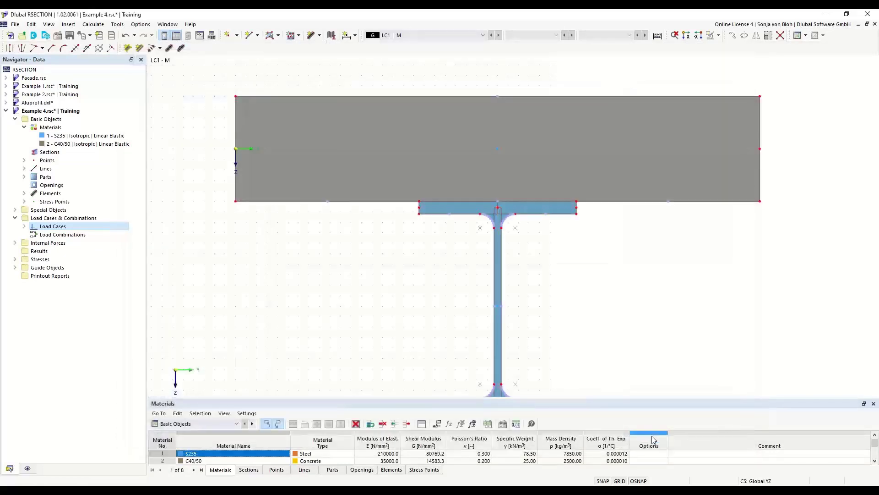
Step: Define new internal forces for load case M with a bending moment My of 100 kNm
{"action": "left_click", "coordinate": [15, 243]}
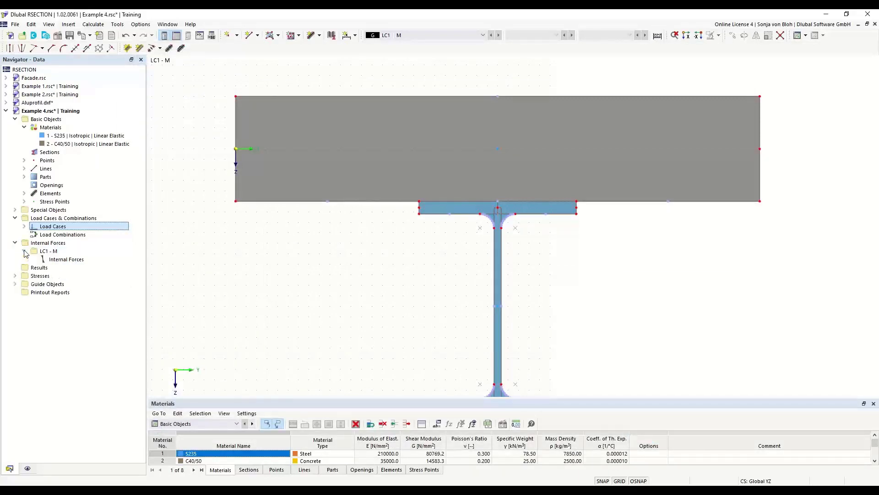
{"action": "left_click", "coordinate": [23, 251]}
{"action": "left_click", "coordinate": [64, 259]}
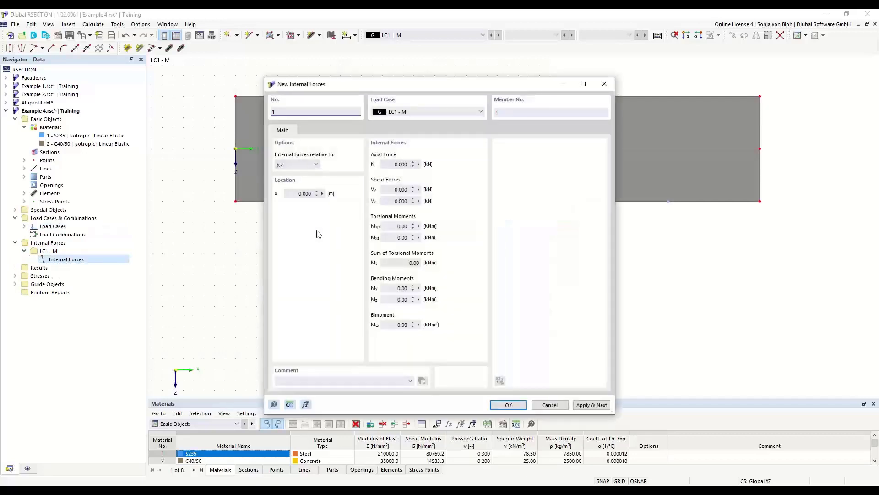
{"action": "left_click", "coordinate": [393, 289]}
{"action": "type", "text": "100"}
{"action": "left_click", "coordinate": [508, 405]}
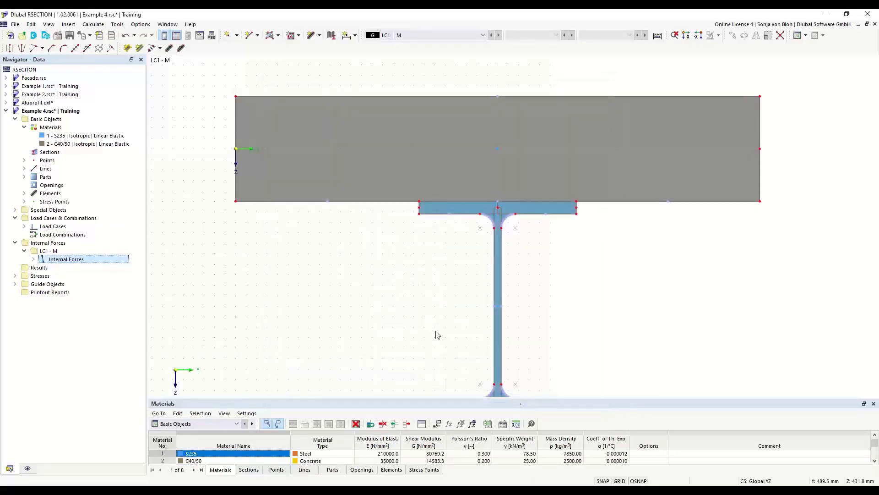
Step: Calculate all results for the composite section and enlarge the section properties table for review
{"action": "scroll", "coordinate": [314, 170], "scroll_direction": "down", "scroll_amount": 3}
{"action": "left_click", "coordinate": [93, 25]}
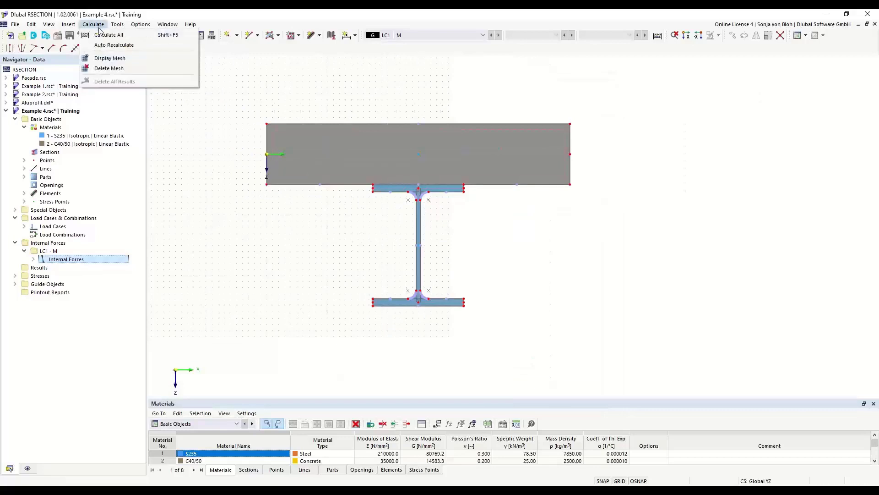
{"action": "left_click", "coordinate": [102, 35]}
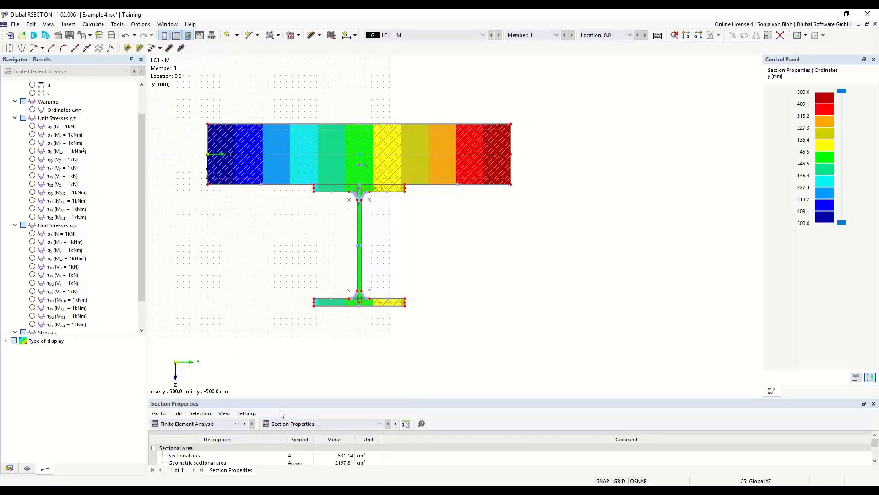
{"action": "left_click_drag", "start_coordinate": [280, 400], "coordinate": [300, 296]}
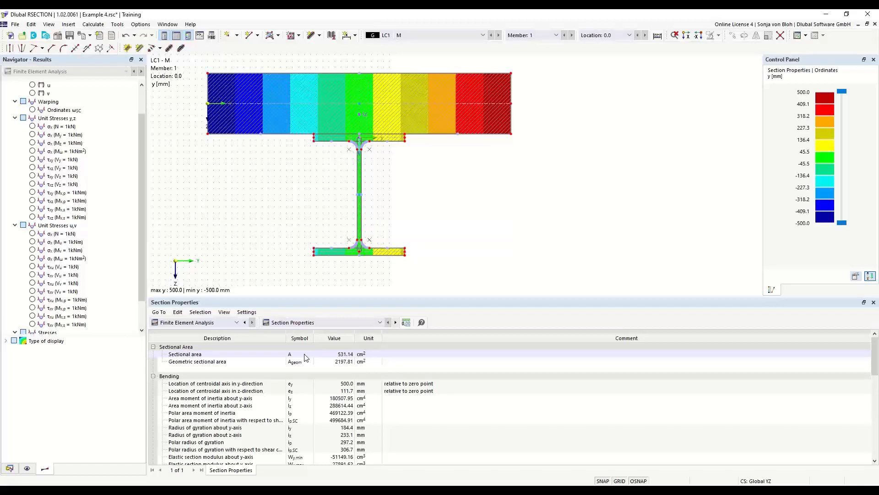
Step: Return to the model data of Example 4 and save the file
{"action": "left_click", "coordinate": [10, 468]}
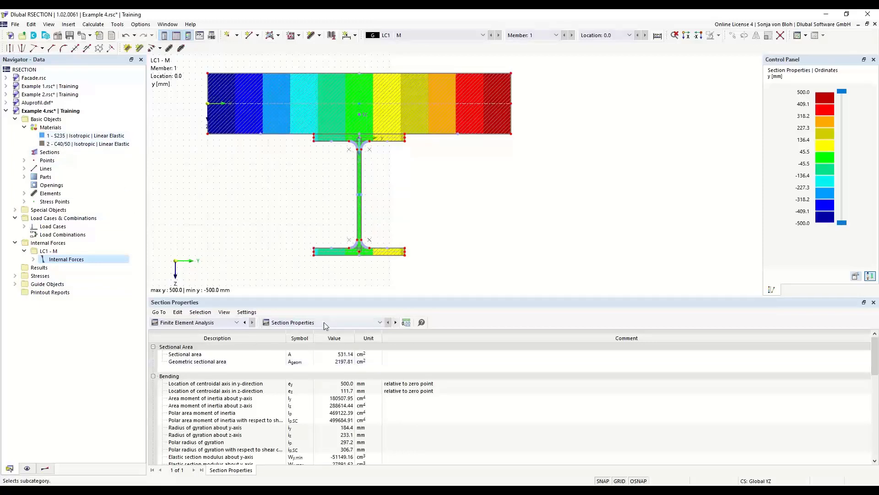
{"action": "left_click", "coordinate": [303, 362]}
{"action": "left_click", "coordinate": [70, 36]}
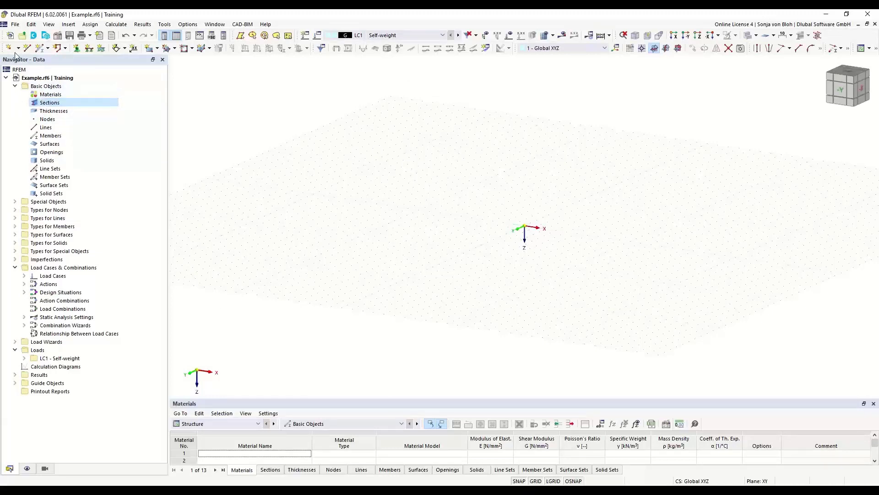
Step: Switch to RFEM and create a new section by importing Example 4.rsc from RSECTION
{"action": "right_click", "coordinate": [57, 104]}
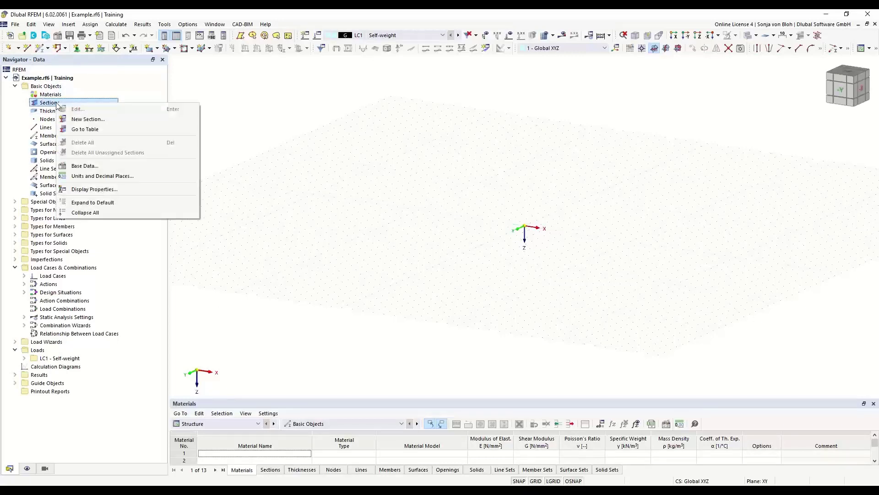
{"action": "left_click", "coordinate": [88, 119]}
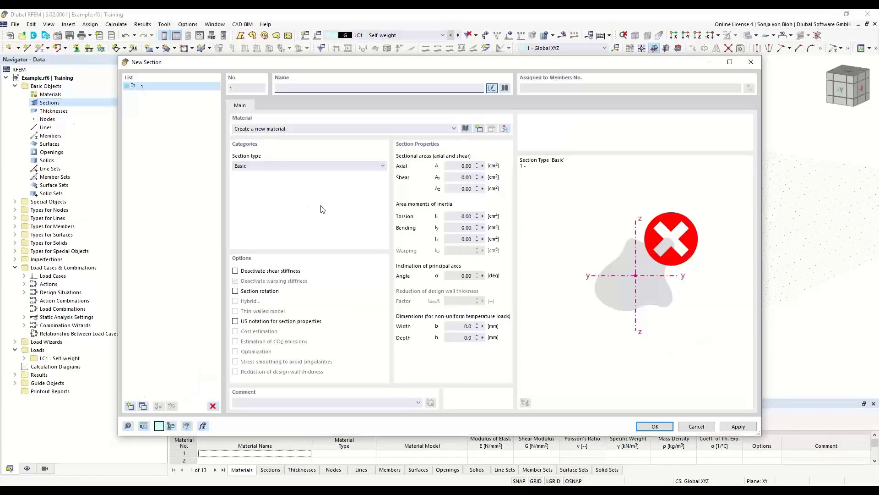
{"action": "left_click", "coordinate": [505, 88]}
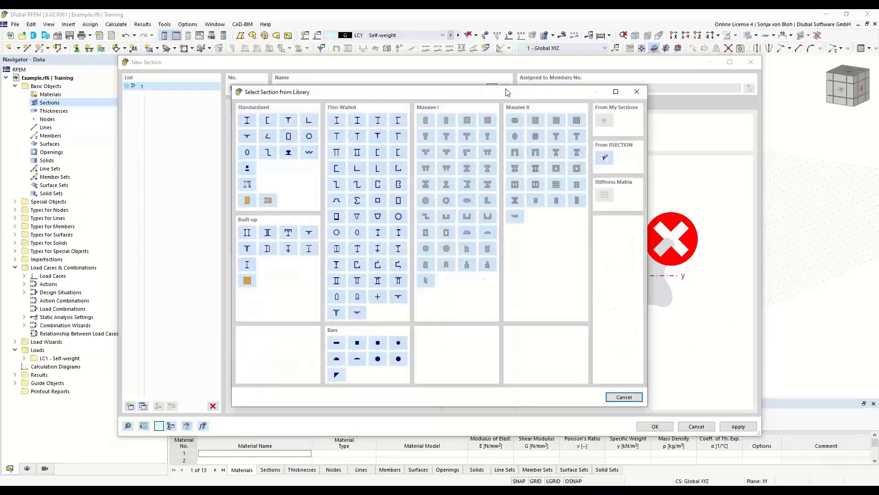
{"action": "left_click", "coordinate": [606, 158]}
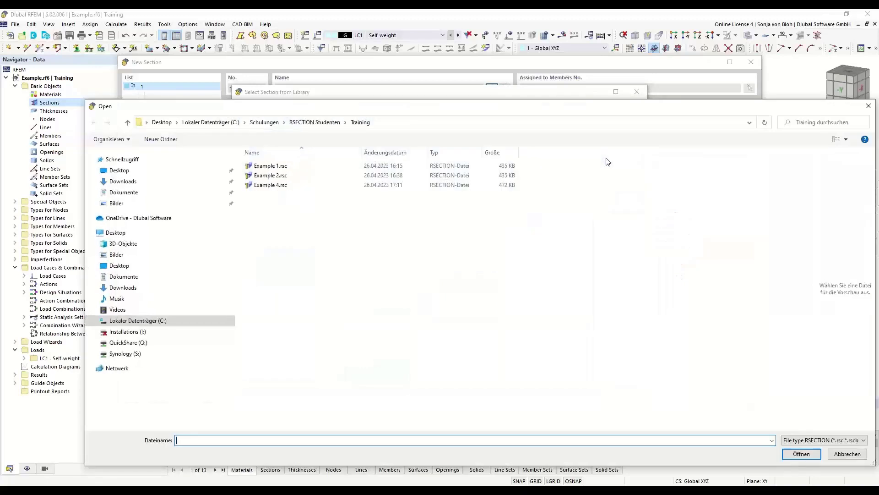
{"action": "left_click", "coordinate": [264, 186]}
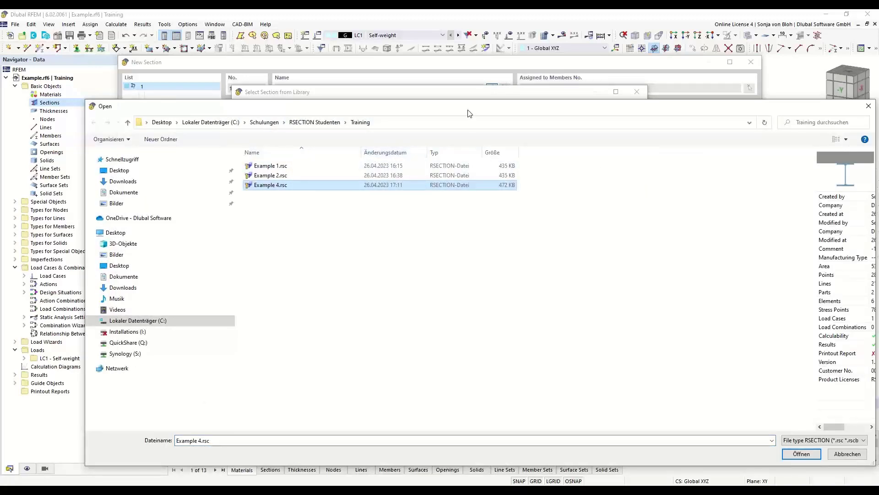
{"action": "left_click_drag", "start_coordinate": [469, 112], "coordinate": [387, 81]}
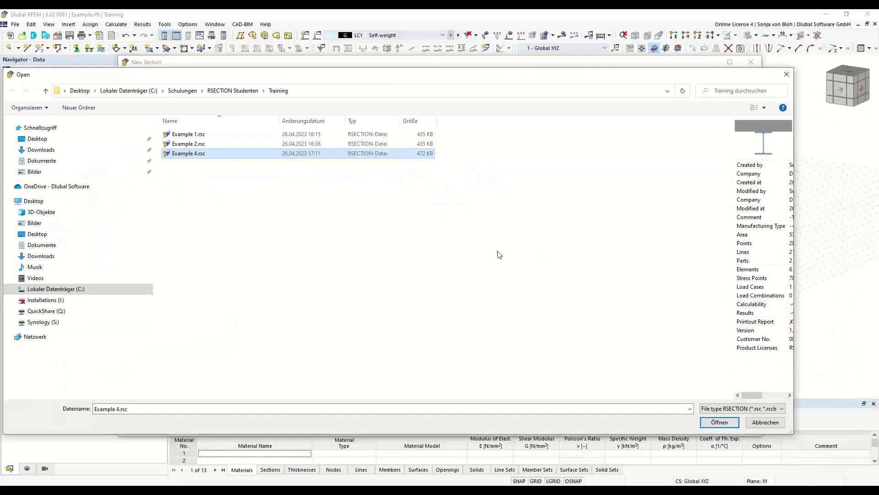
{"action": "left_click", "coordinate": [729, 421]}
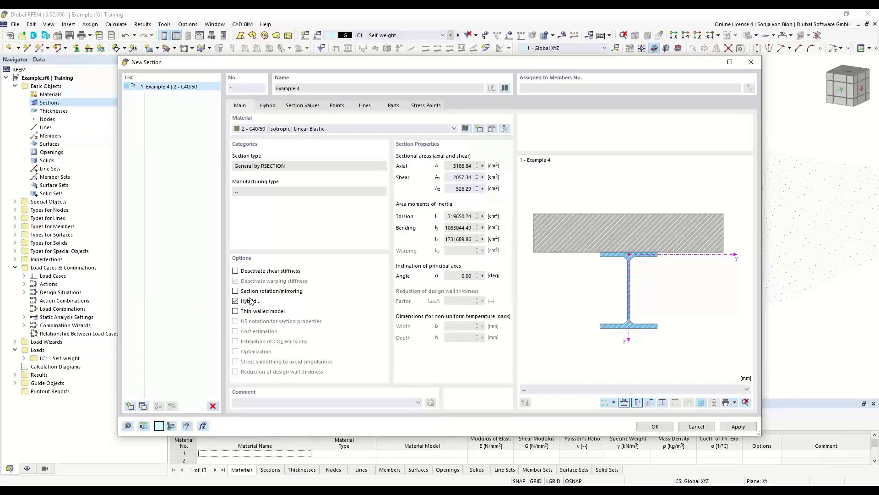
Step: Open the hybrid material assignment and set the material of part no. 2, the steel beam, to C40/50
{"action": "left_click", "coordinate": [235, 300]}
{"action": "left_click", "coordinate": [271, 106]}
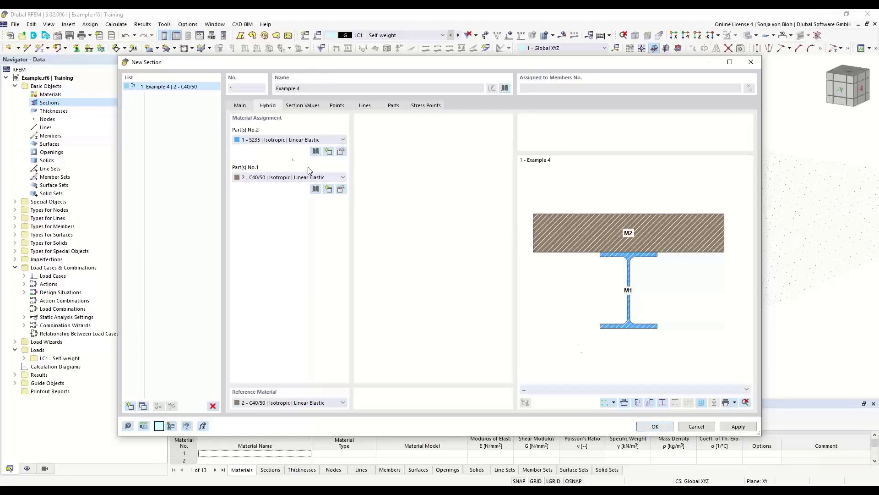
{"action": "left_click", "coordinate": [342, 140]}
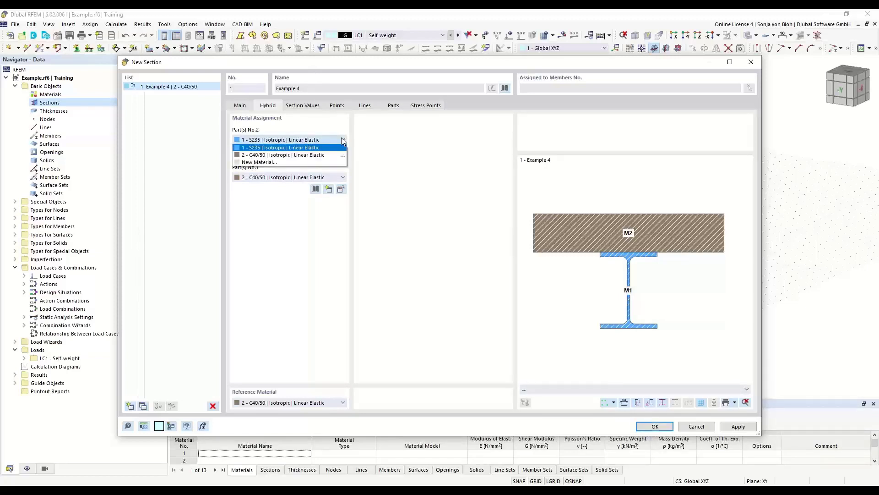
{"action": "left_click", "coordinate": [314, 147]}
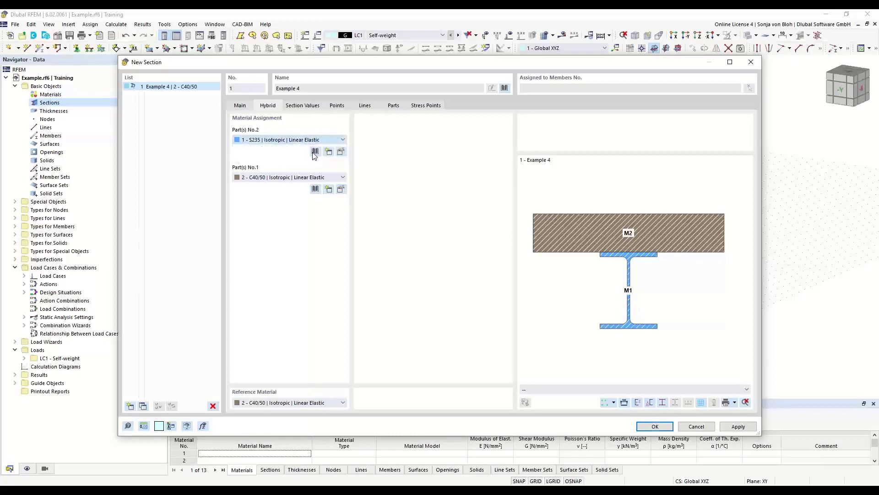
{"action": "left_click", "coordinate": [309, 178]}
{"action": "left_click", "coordinate": [305, 182]}
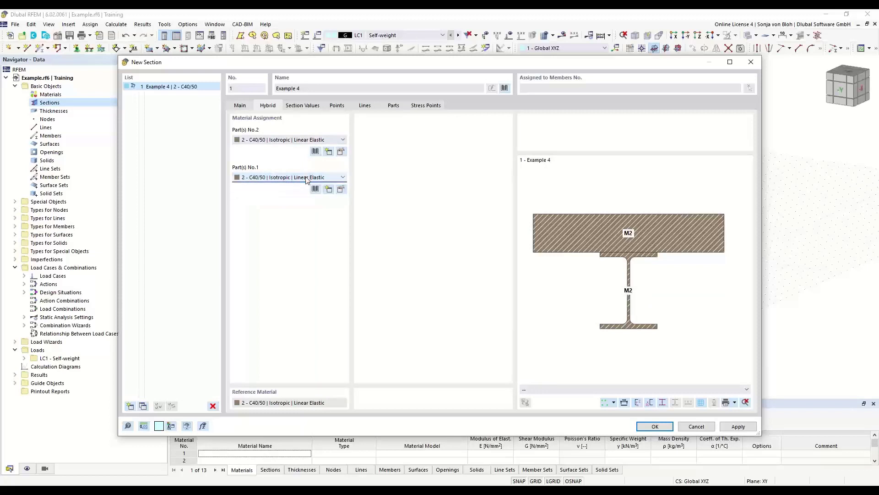
Step: Create a new steel material S355N from the EN 10025-3:2004-11 series, searching the material library for S355
{"action": "left_click", "coordinate": [341, 190]}
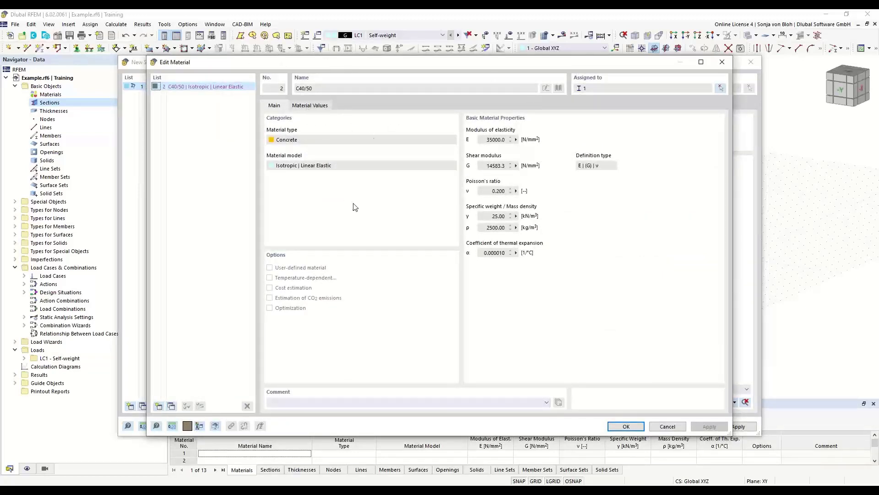
{"action": "left_click", "coordinate": [158, 406]}
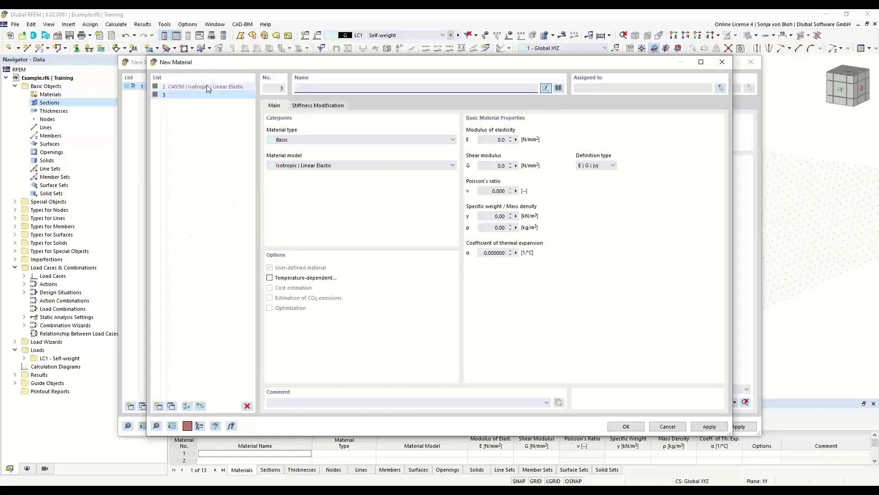
{"action": "left_click", "coordinate": [559, 89]}
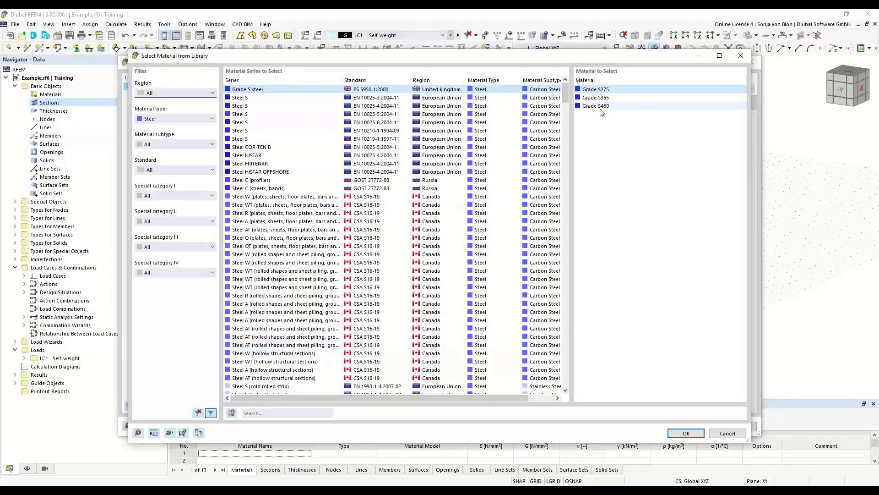
{"action": "left_click", "coordinate": [258, 413]}
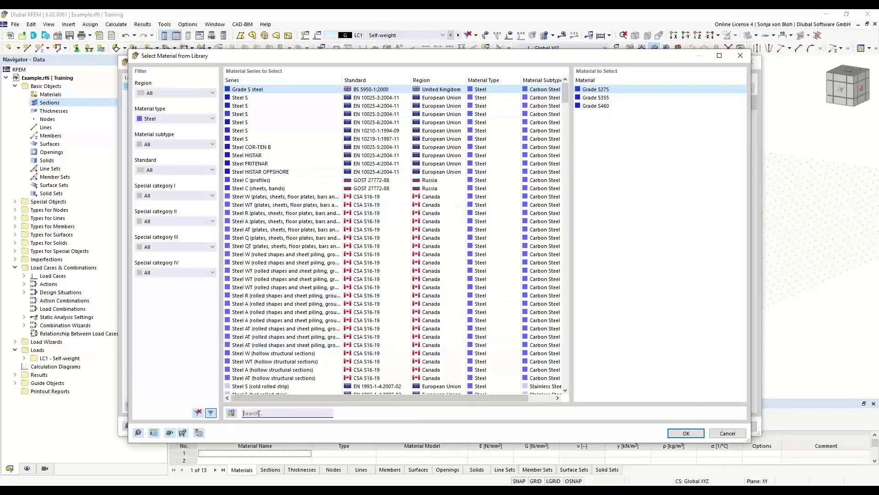
{"action": "type", "text": "S355"}
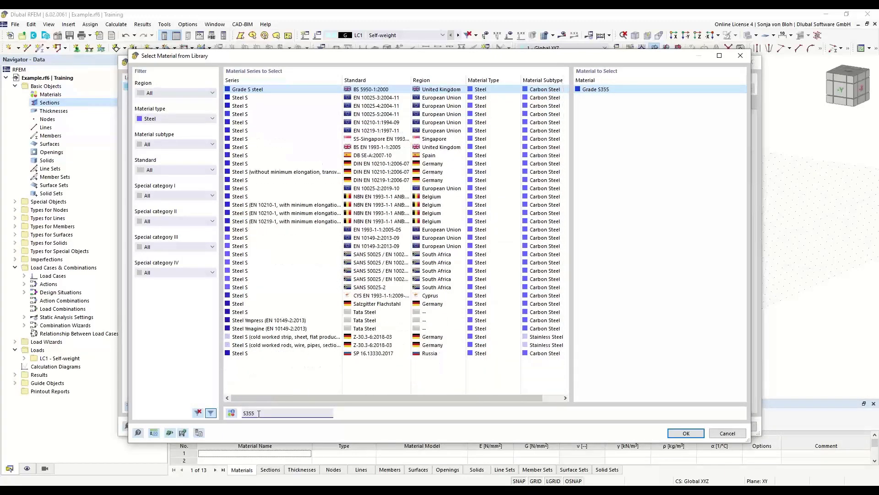
{"action": "left_click", "coordinate": [378, 99]}
{"action": "left_click", "coordinate": [591, 89]}
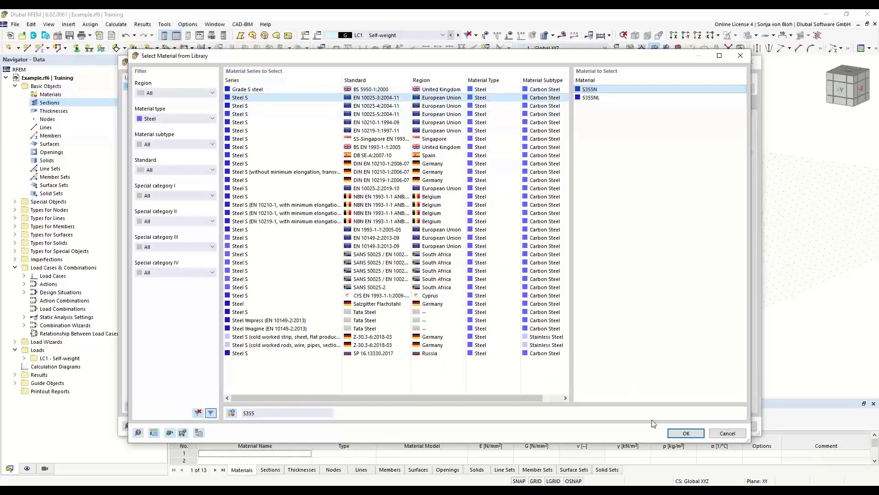
{"action": "left_click", "coordinate": [686, 433]}
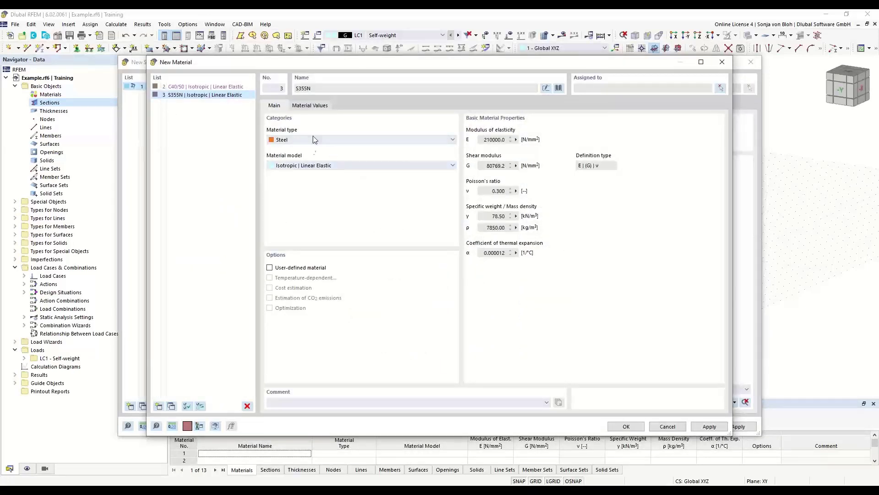
{"action": "left_click", "coordinate": [626, 426]}
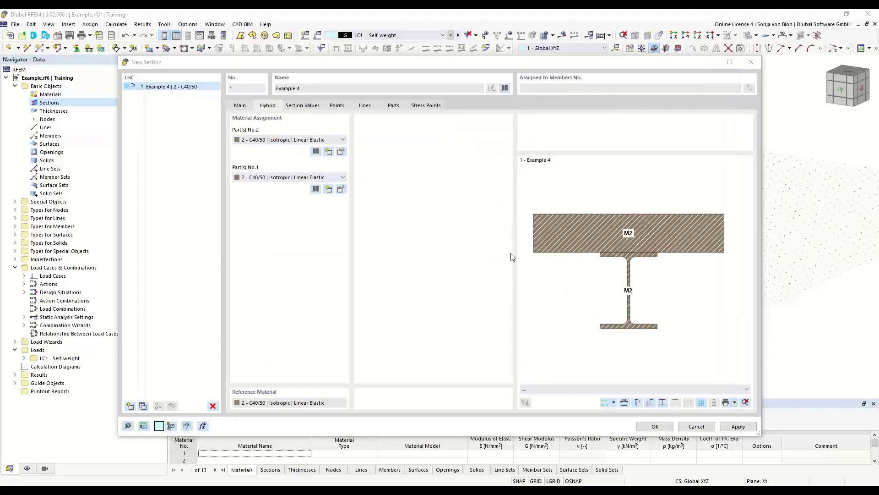
Step: Assign the S355N material to both part no. 1 and part no. 2 of the hybrid section
{"action": "left_click", "coordinate": [343, 177]}
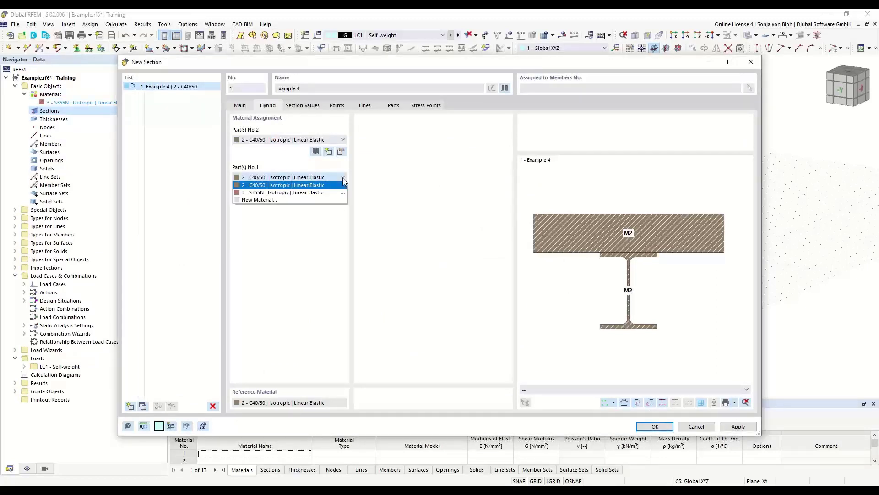
{"action": "left_click", "coordinate": [314, 193]}
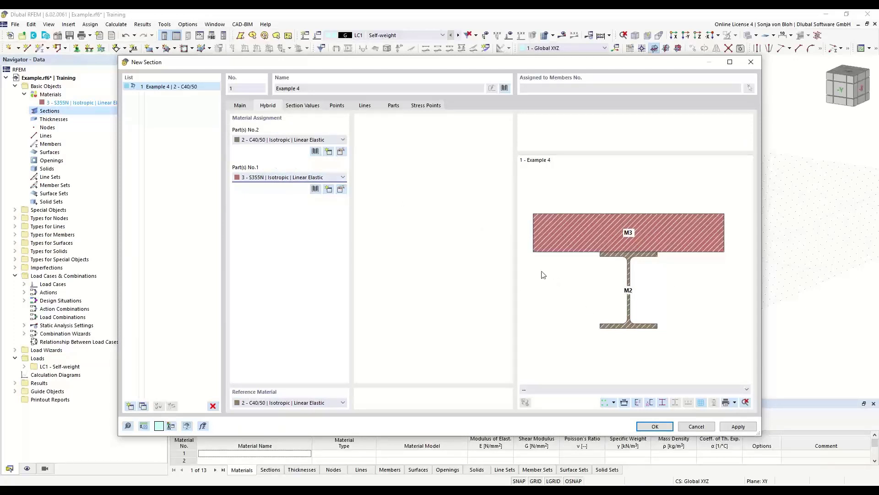
{"action": "left_click", "coordinate": [343, 140]}
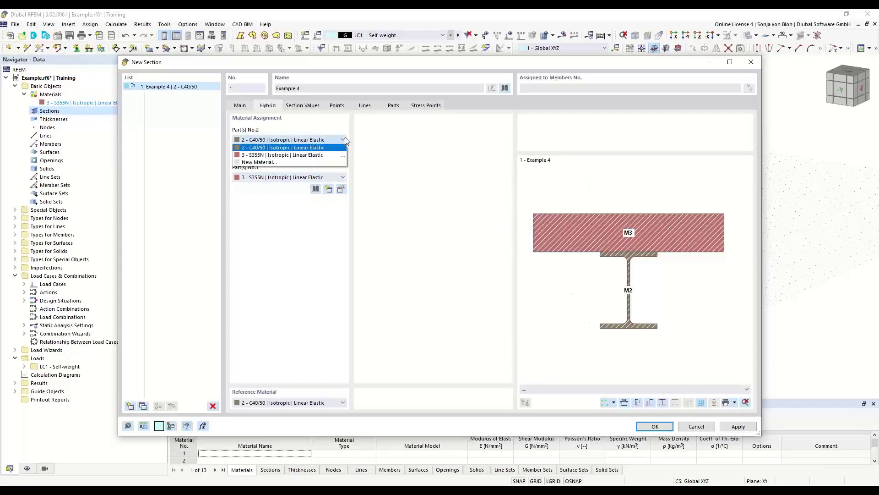
{"action": "left_click", "coordinate": [306, 156]}
Step: Create a new material for part no. 1 of the hybrid section, taking Grade S355 of BS 5950-1:2000 from the material library
{"action": "left_click", "coordinate": [334, 178]}
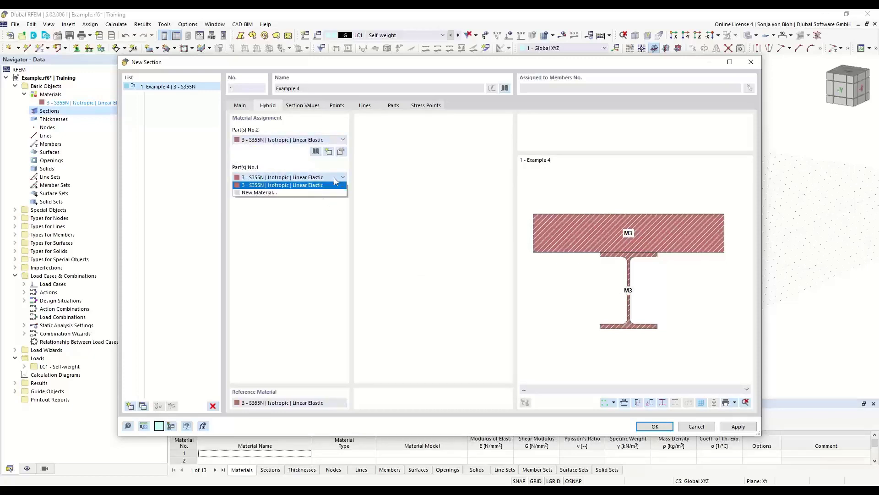
{"action": "left_click", "coordinate": [281, 194]}
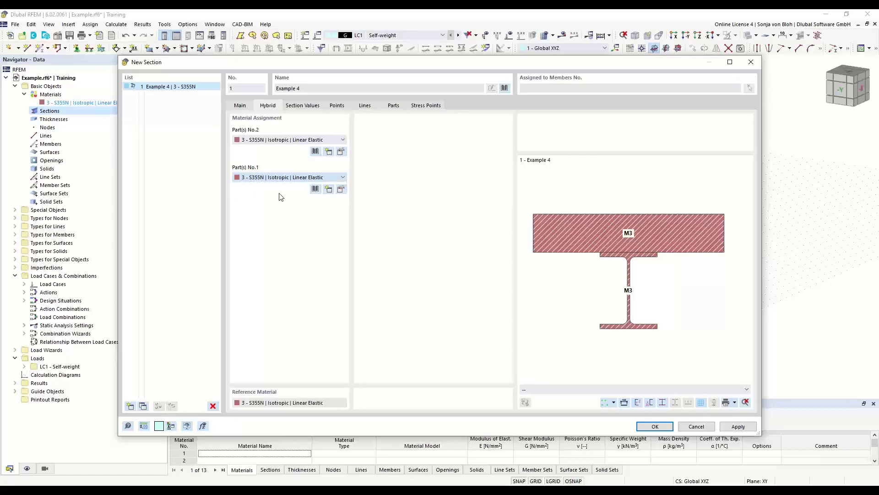
{"action": "left_click", "coordinate": [560, 89]}
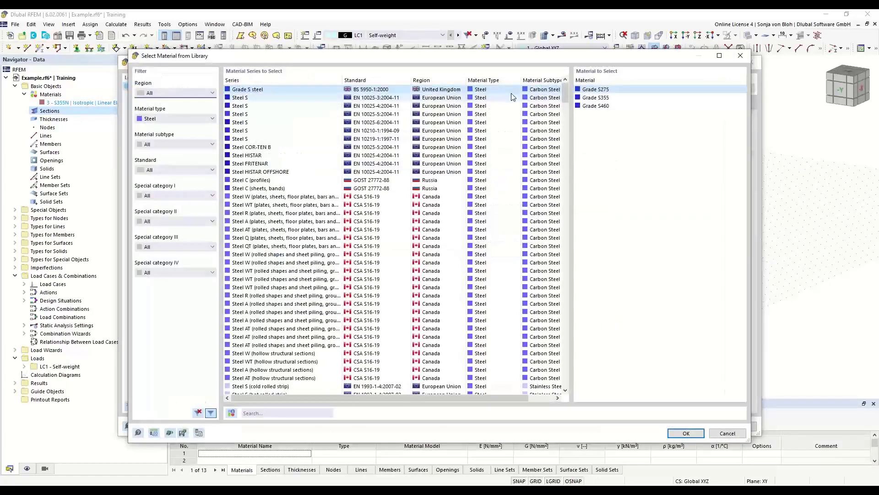
{"action": "double_click", "coordinate": [595, 98]}
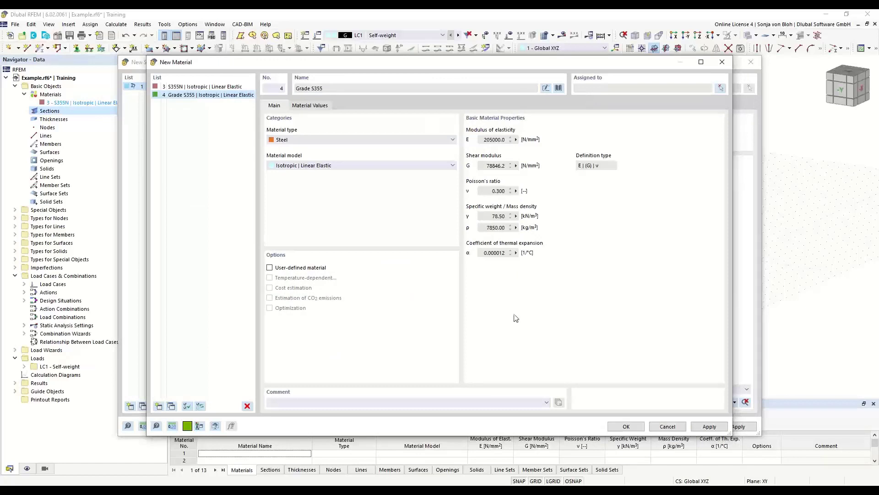
{"action": "left_click", "coordinate": [626, 426]}
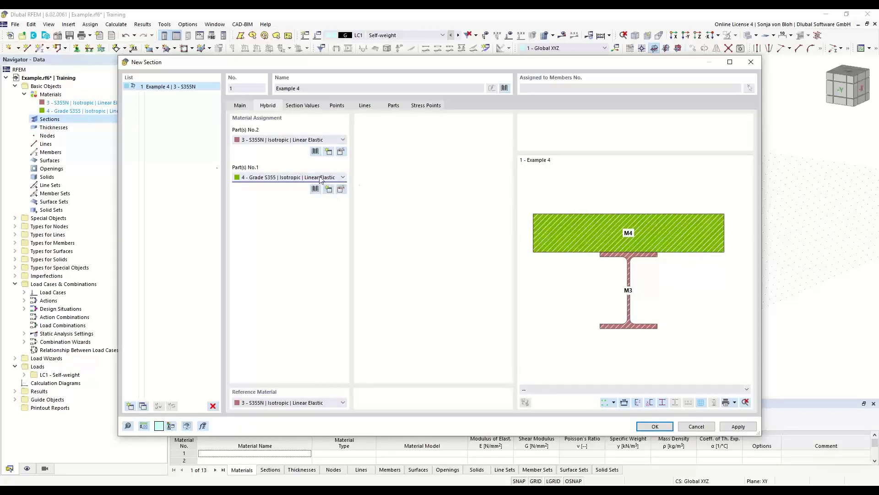
Step: Change the material of part no. 1 to concrete C35/45 from the EN 1992-1-1 Concrete C series and accept the new section
{"action": "left_click", "coordinate": [341, 189]}
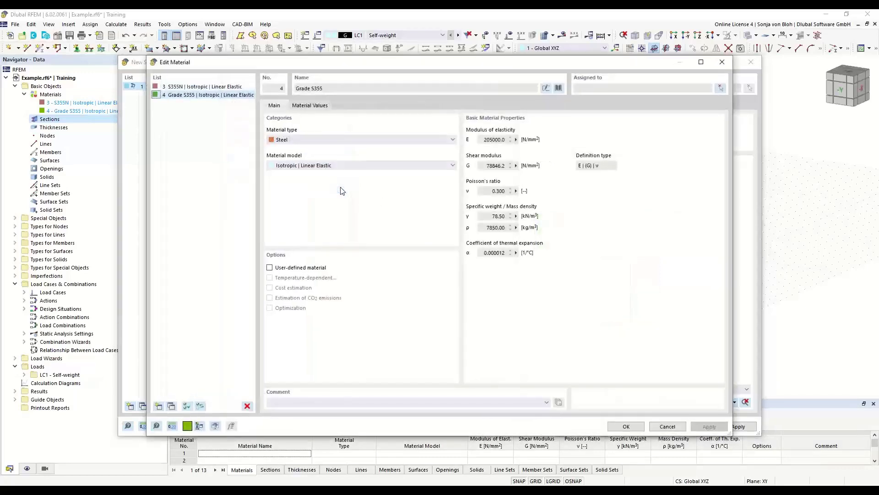
{"action": "left_click", "coordinate": [558, 88]}
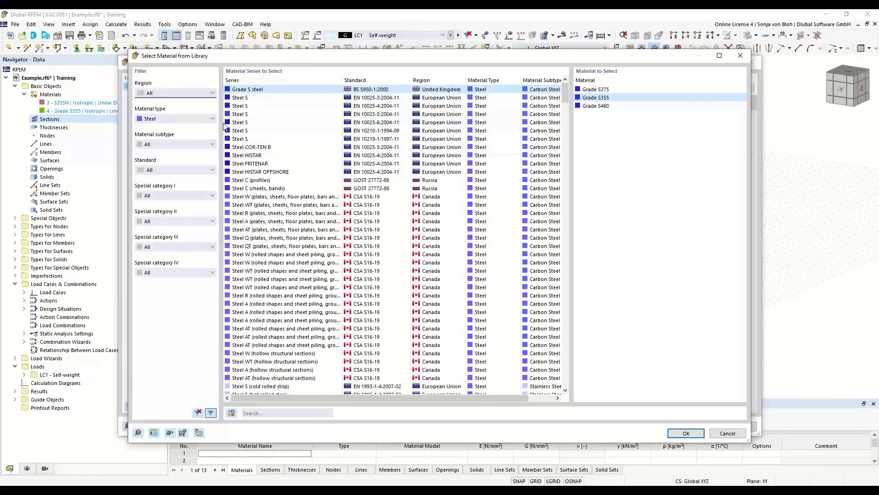
{"action": "left_click", "coordinate": [208, 118]}
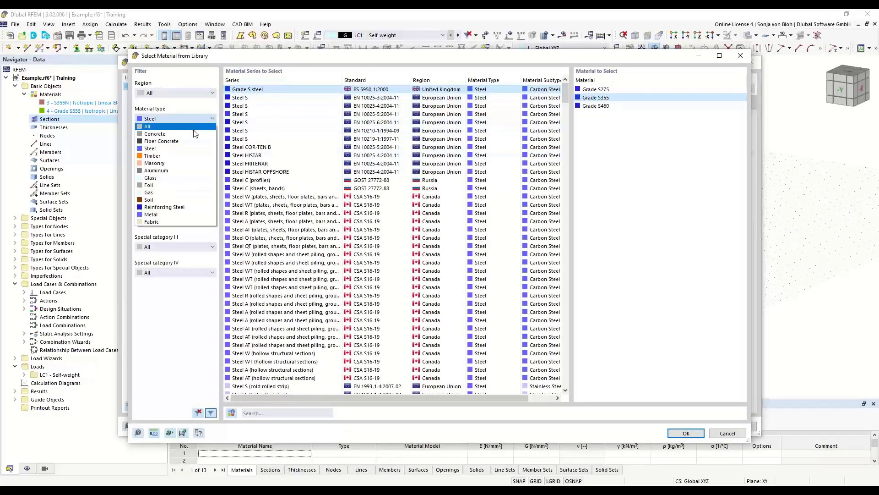
{"action": "left_click", "coordinate": [194, 133]}
{"action": "left_click", "coordinate": [589, 131]}
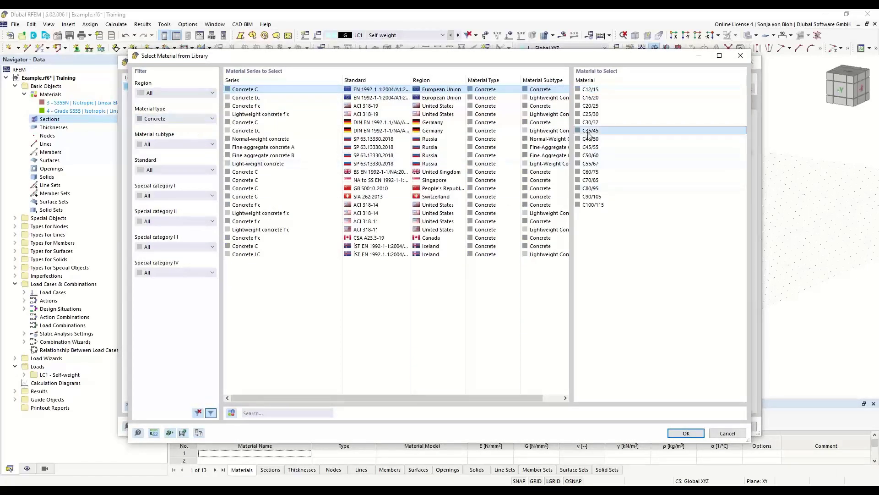
{"action": "left_click", "coordinate": [686, 433]}
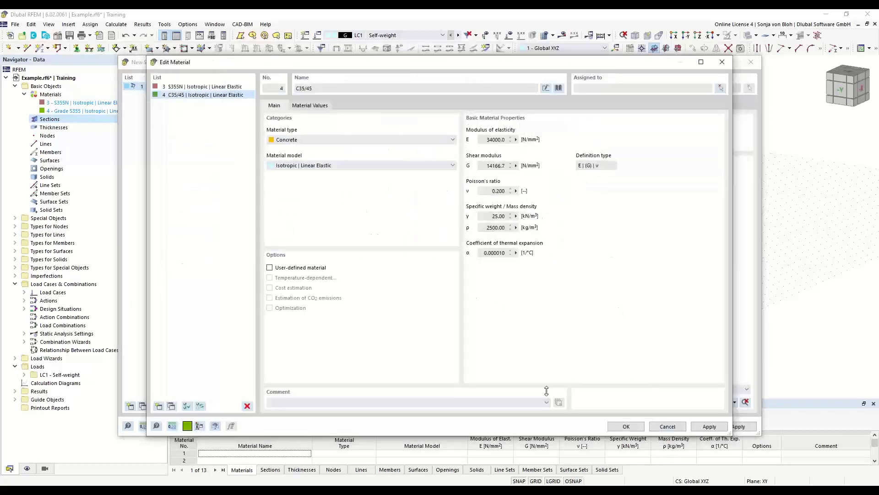
{"action": "left_click", "coordinate": [626, 426]}
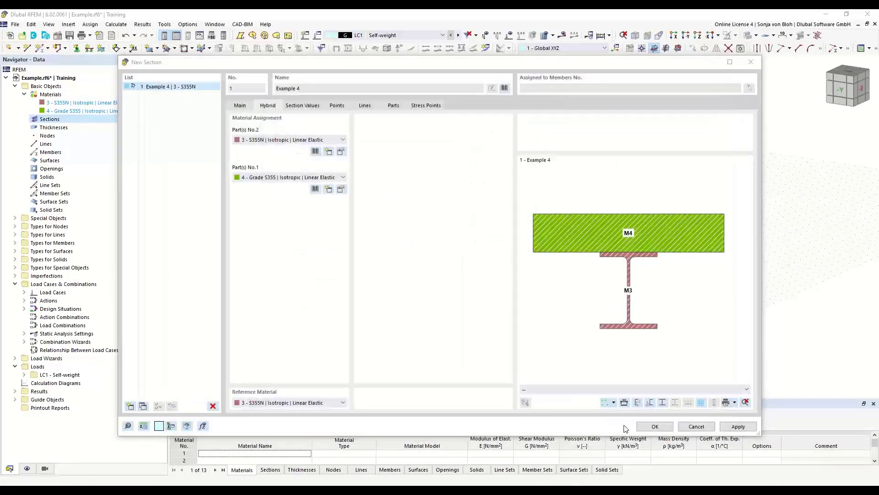
{"action": "left_click", "coordinate": [656, 426]}
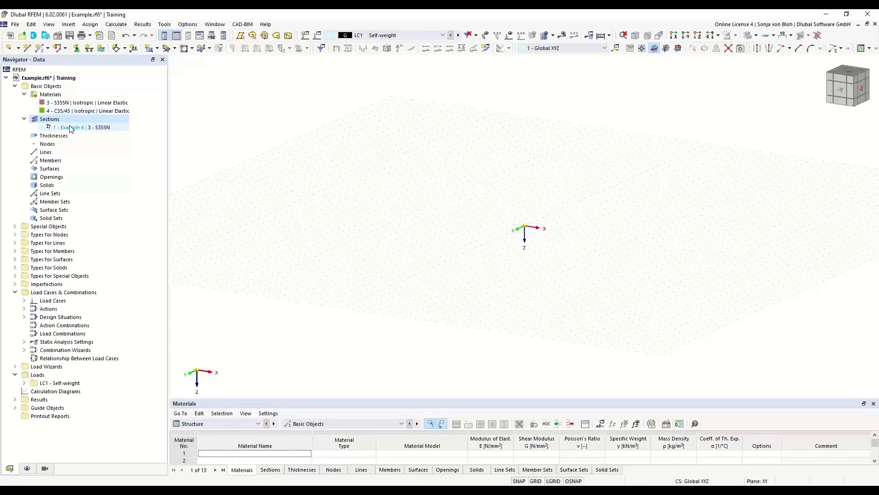
Step: Create a single beam member with the uniform Example 4 section from the origin to X 4.000 m
{"action": "left_click", "coordinate": [40, 48]}
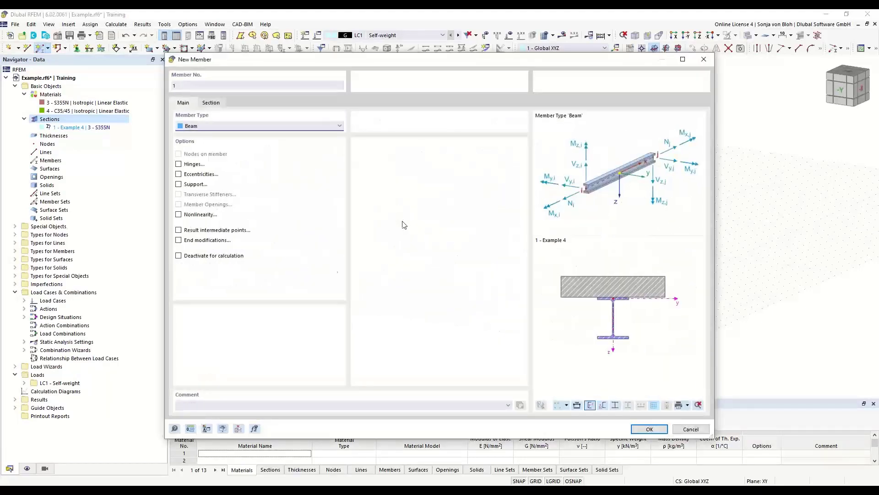
{"action": "left_click", "coordinate": [210, 102]}
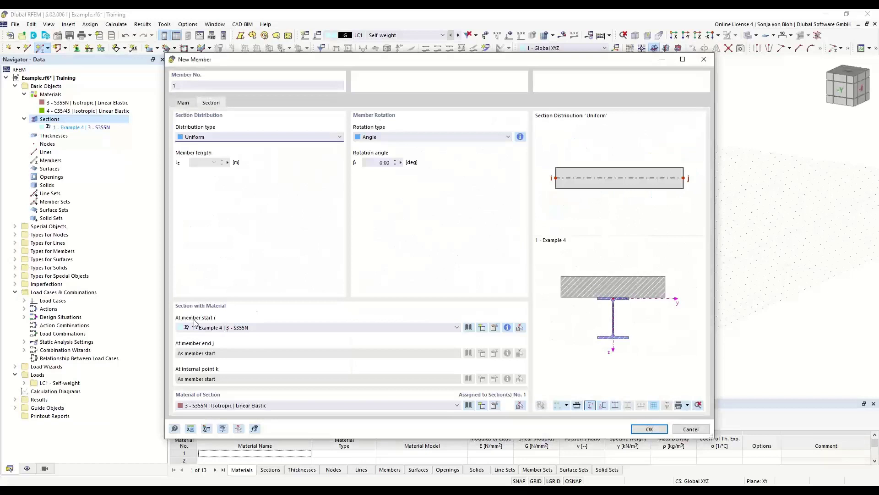
{"action": "left_click", "coordinate": [649, 429]}
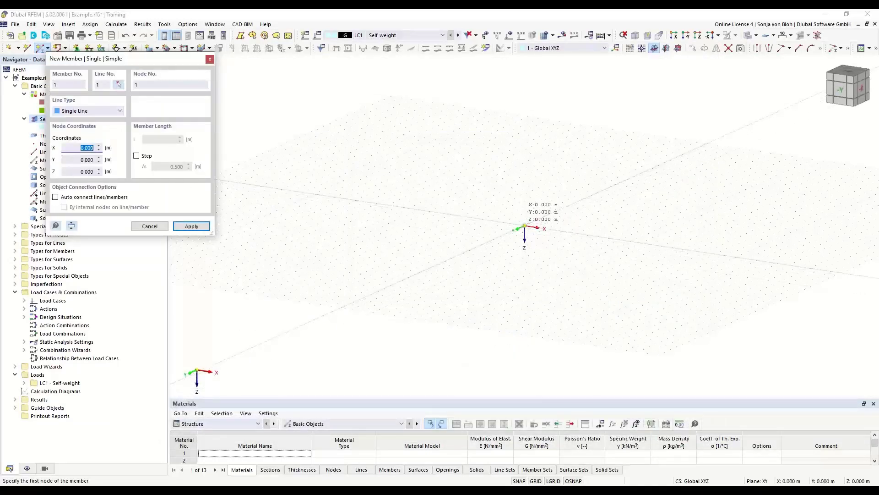
{"action": "left_click", "coordinate": [532, 227]}
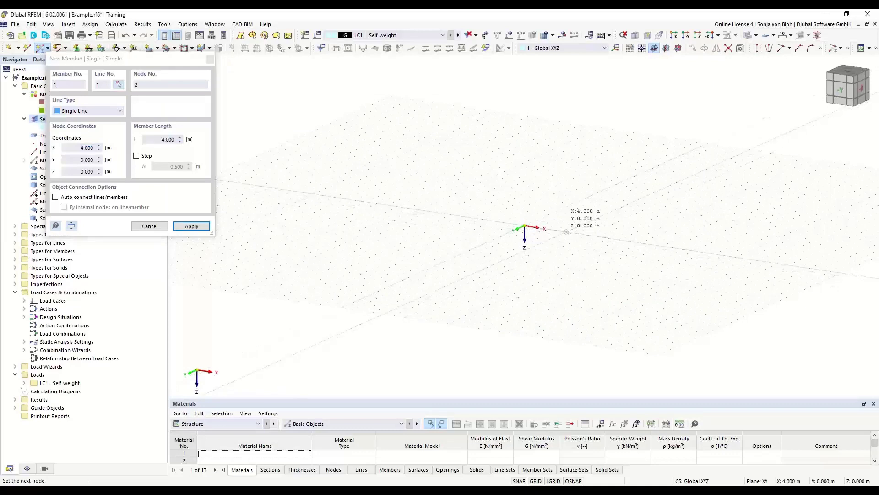
{"action": "left_click", "coordinate": [567, 235]}
{"action": "scroll", "coordinate": [574, 233], "scroll_direction": "up", "scroll_amount": 4}
{"action": "key", "text": "Escape"}
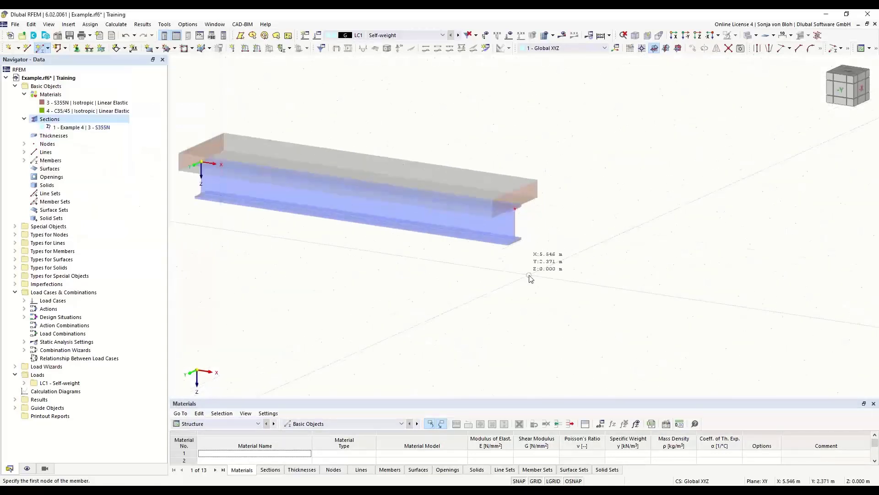
{"action": "middle_click_drag", "start_coordinate": [561, 312], "coordinate": [501, 309], "text": "ctrl"}
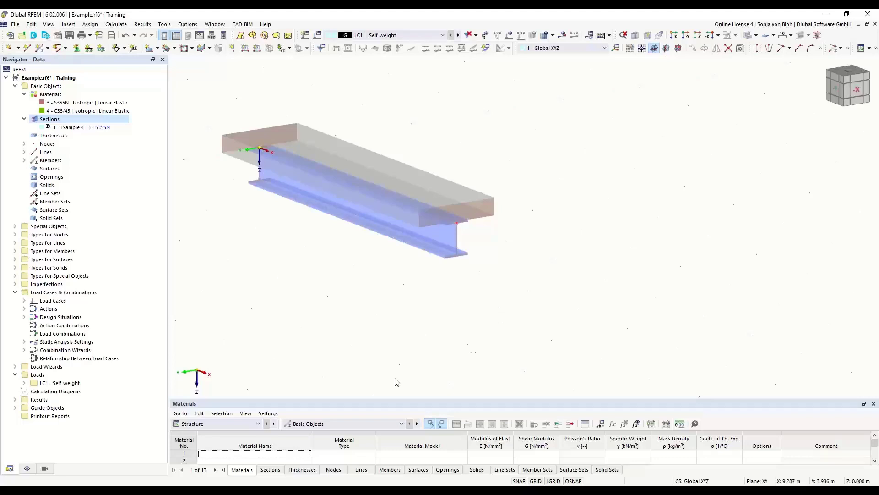
Step: Switch to the Dlubal website in Chrome and open the Knowledge Base, followed by the Frequently Asked Questions page
{"action": "left_click", "coordinate": [108, 480]}
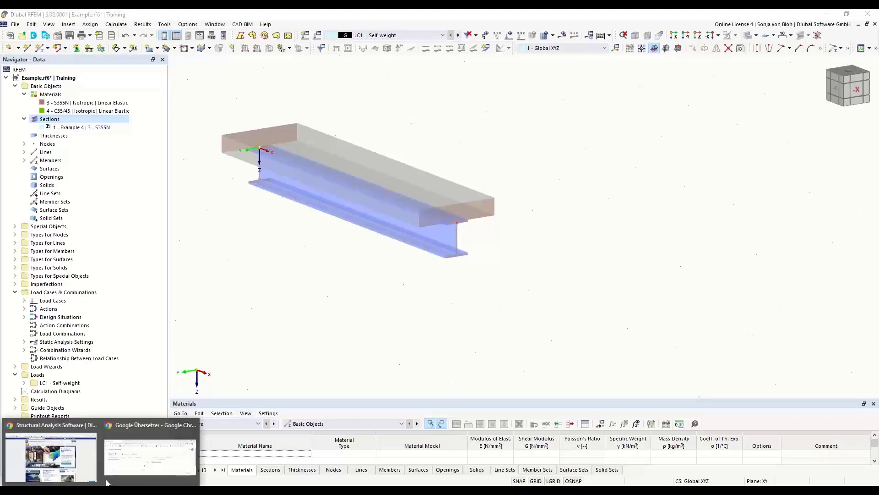
{"action": "left_click", "coordinate": [51, 453]}
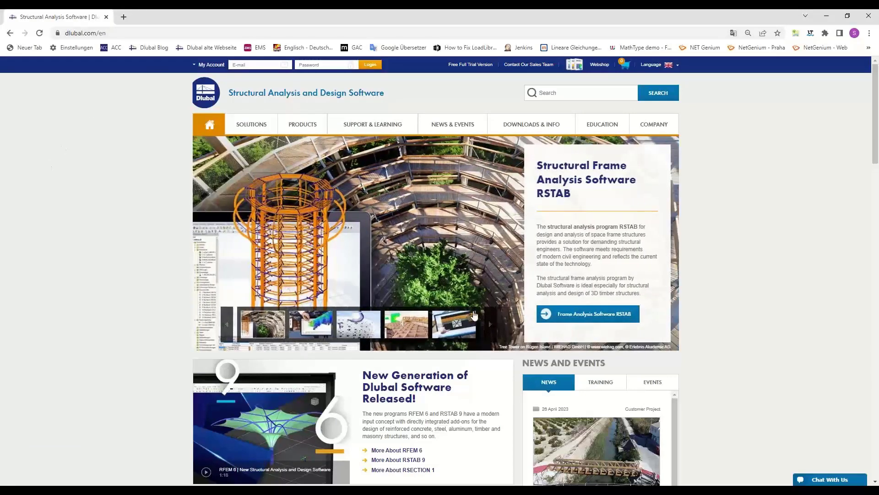
{"action": "mouse_move", "coordinate": [600, 131]}
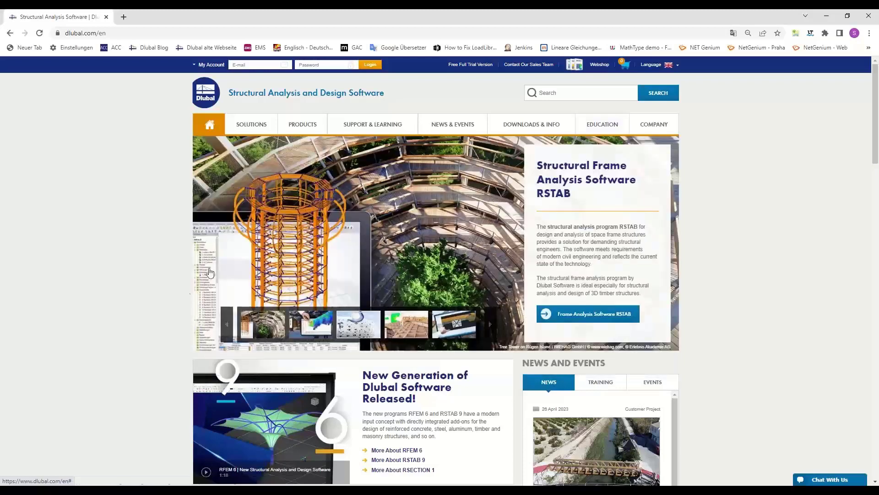
{"action": "mouse_move", "coordinate": [658, 127]}
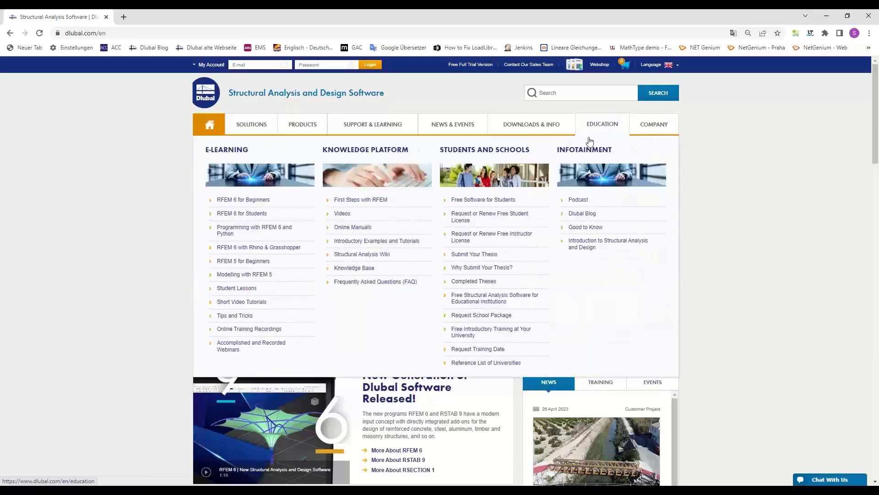
{"action": "left_click", "coordinate": [367, 269]}
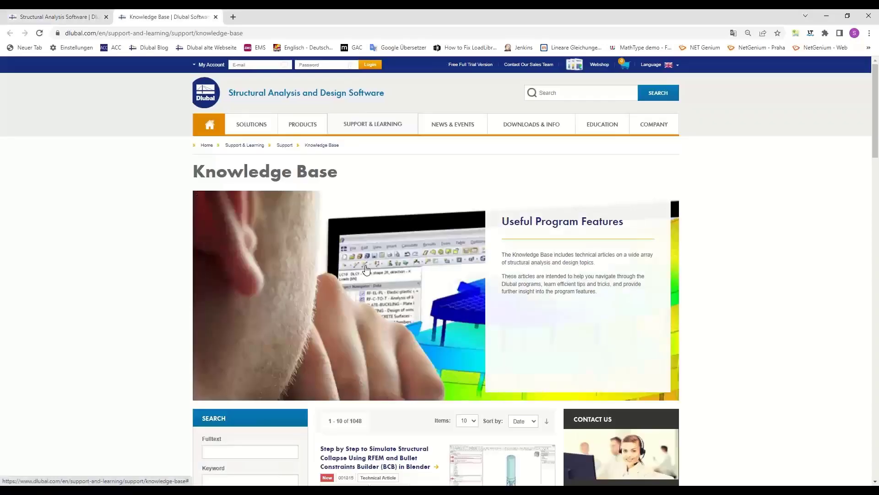
{"action": "mouse_move", "coordinate": [386, 130]}
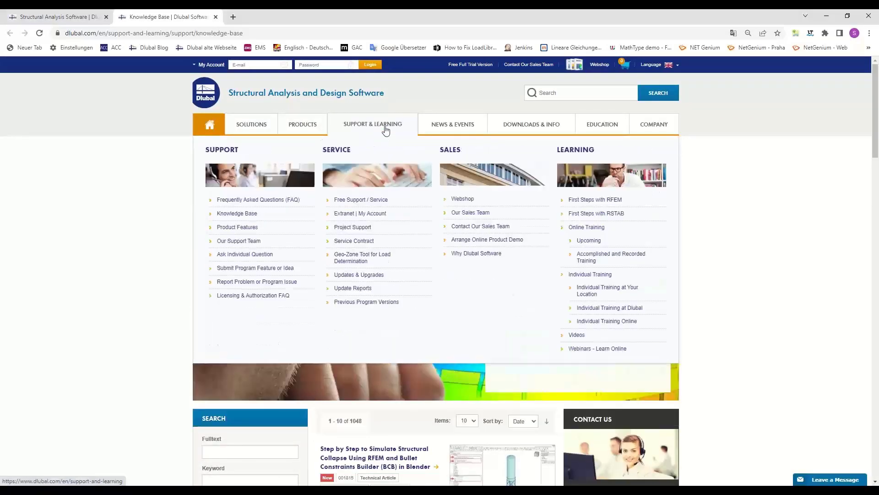
{"action": "left_click", "coordinate": [256, 204]}
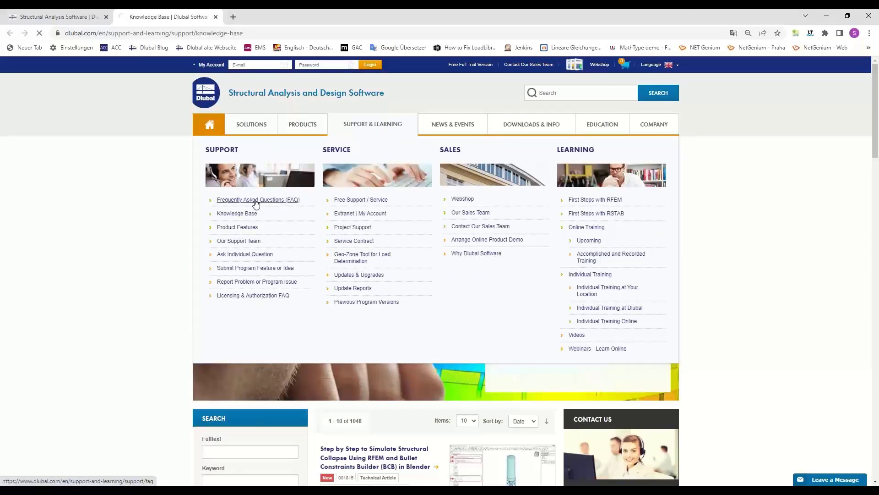